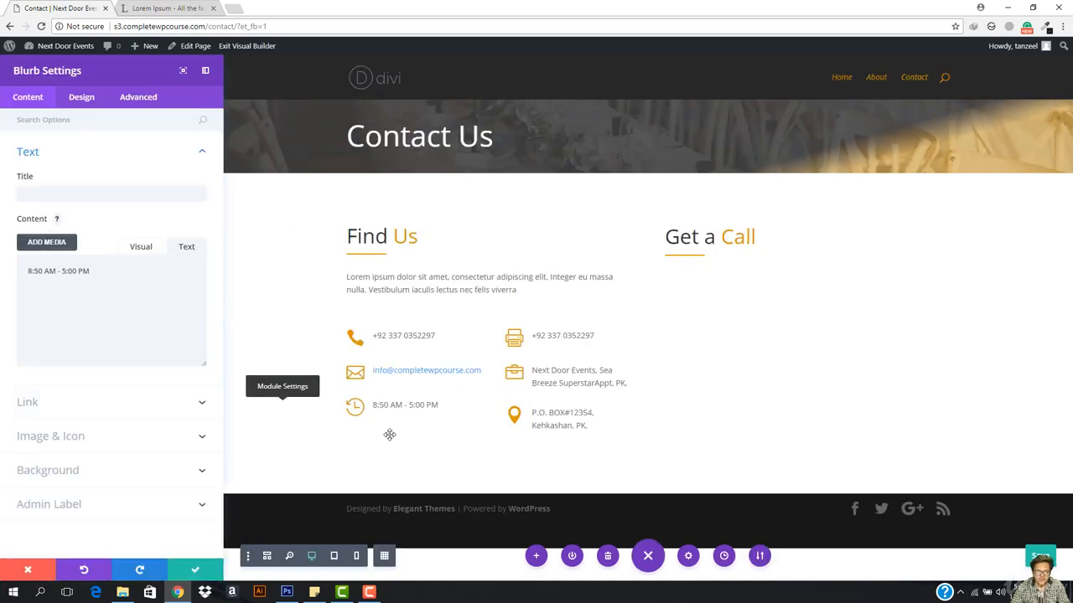
Step: Change the opening-hours blurb's Custom Margin Top to 45 under Design > Spacing and save
left_click(83, 97)
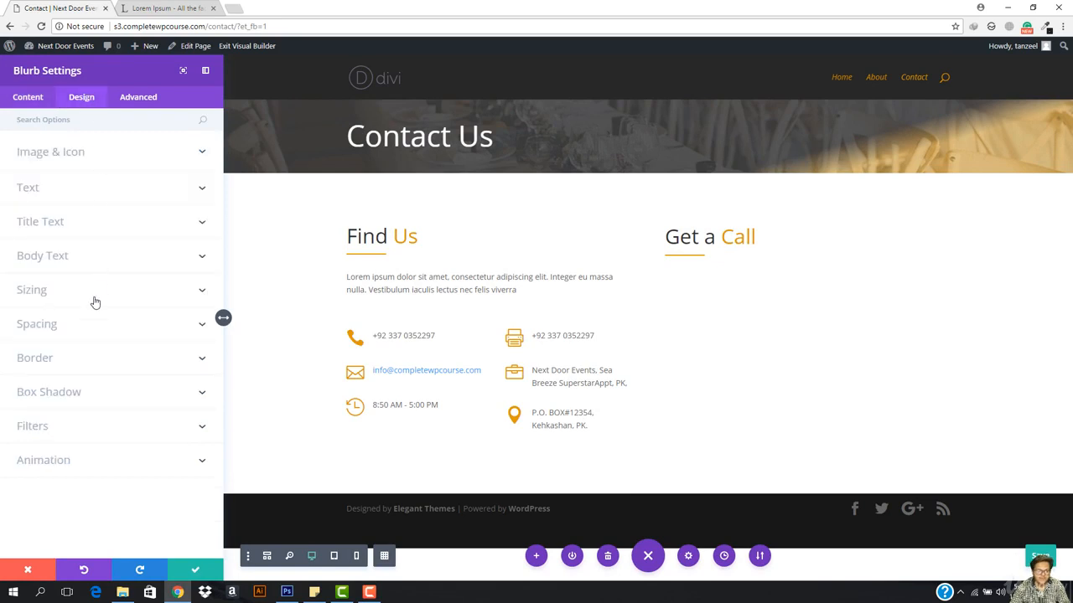
left_click(89, 324)
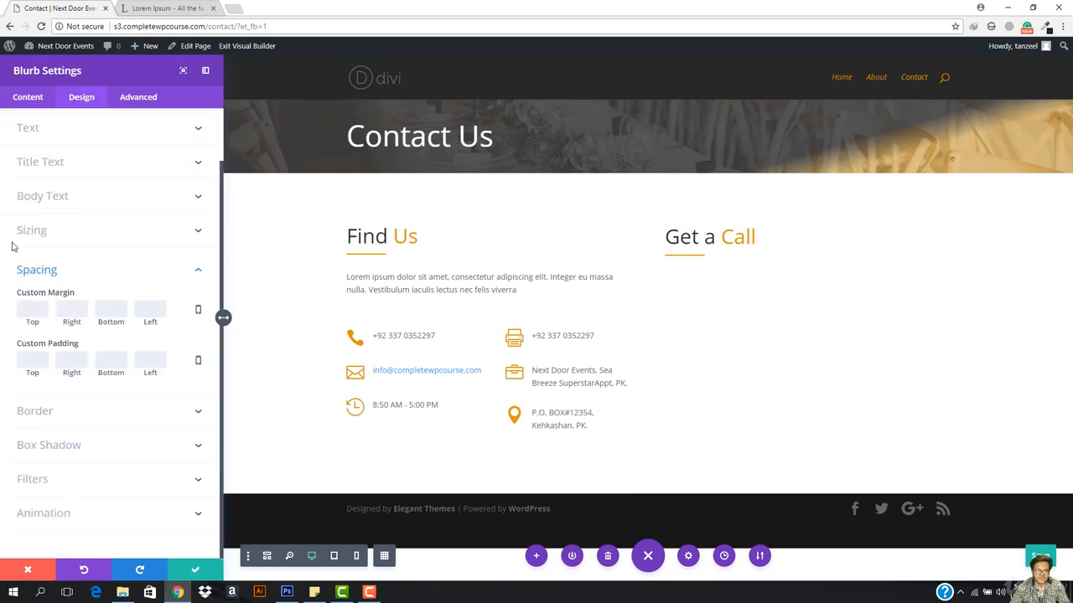
left_click(40, 307)
type("50")
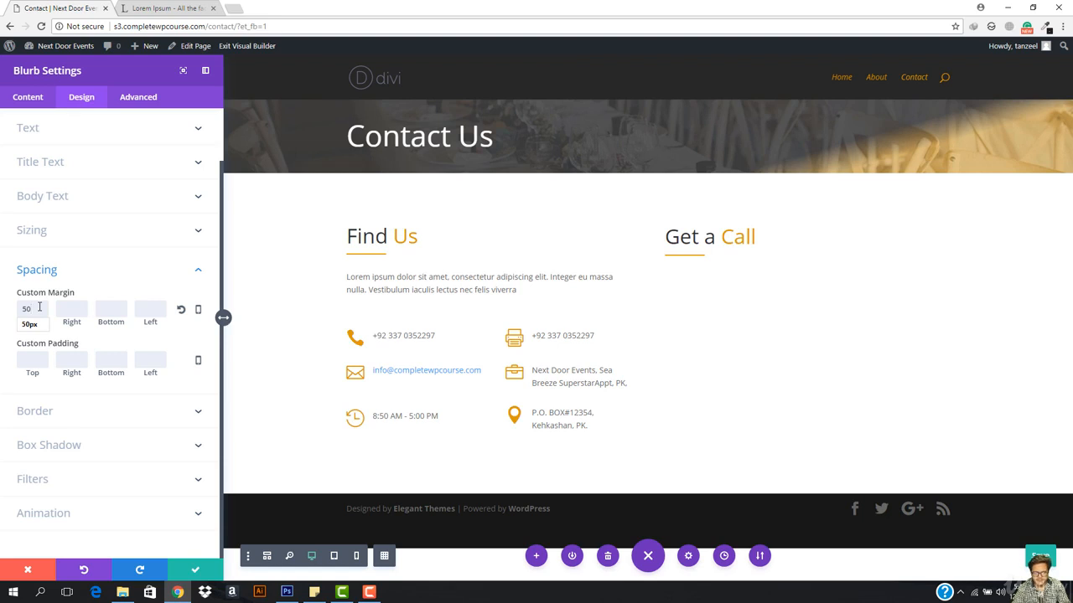
key("BackSpace")
key("BackSpace")
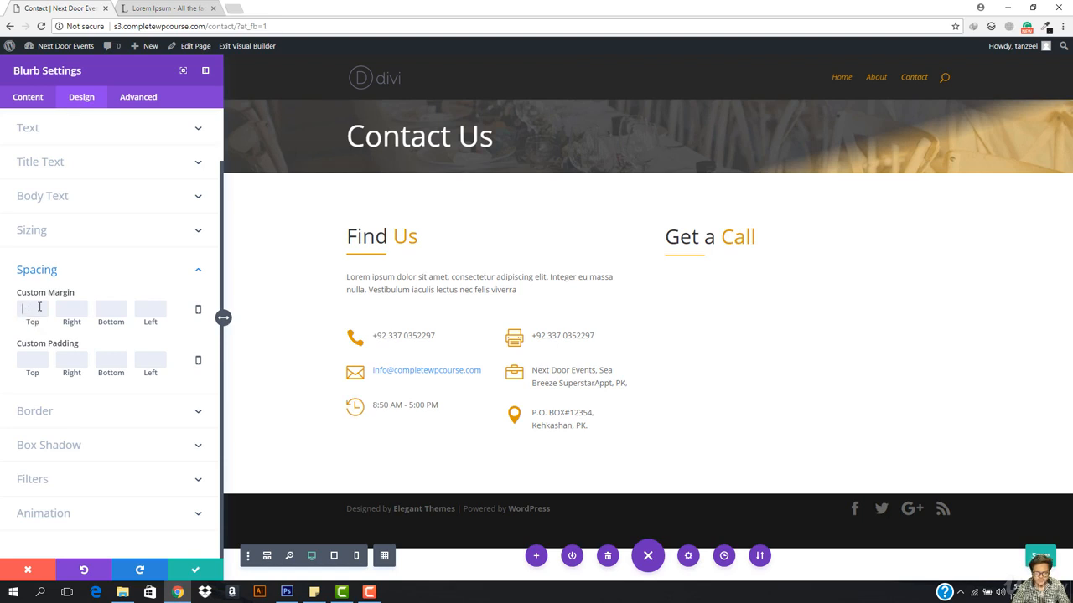
type("45")
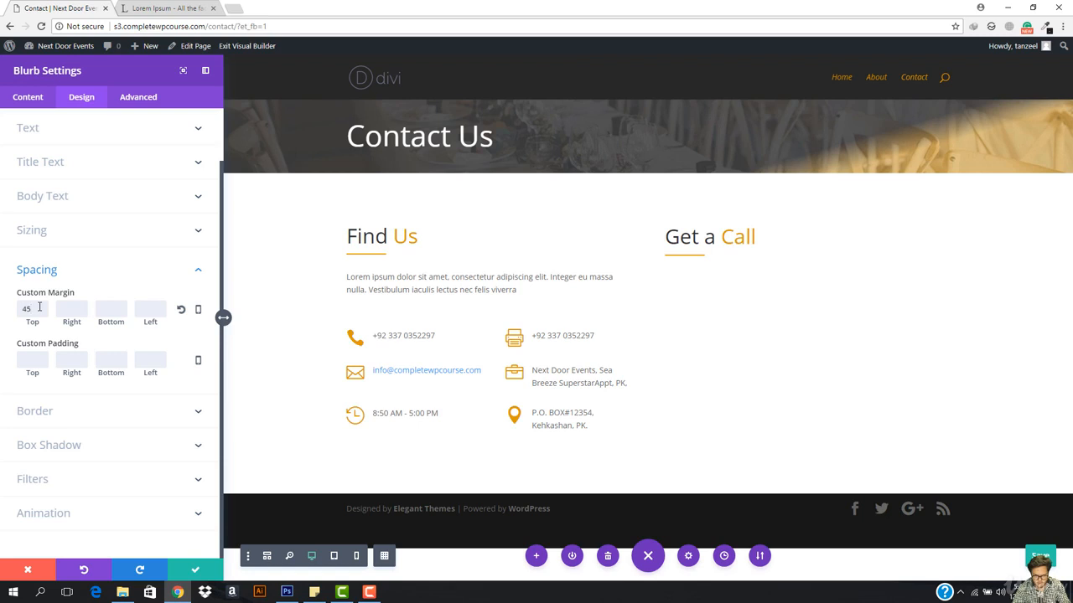
left_click(195, 570)
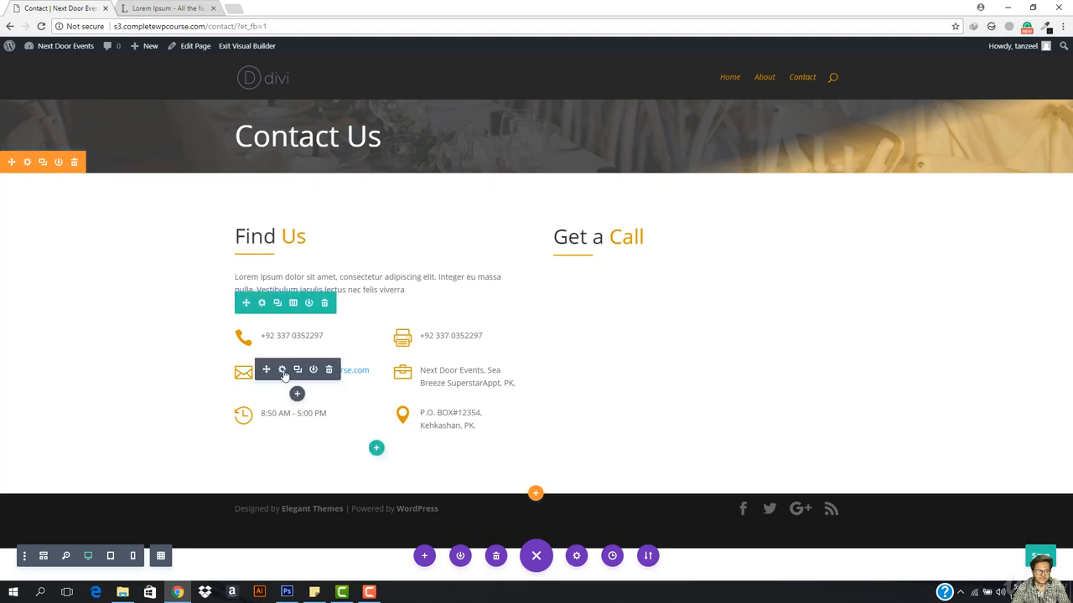
Step: Clear the mailto URL from the e-mail blurb's link so the address is plain text, then save
left_click(285, 371)
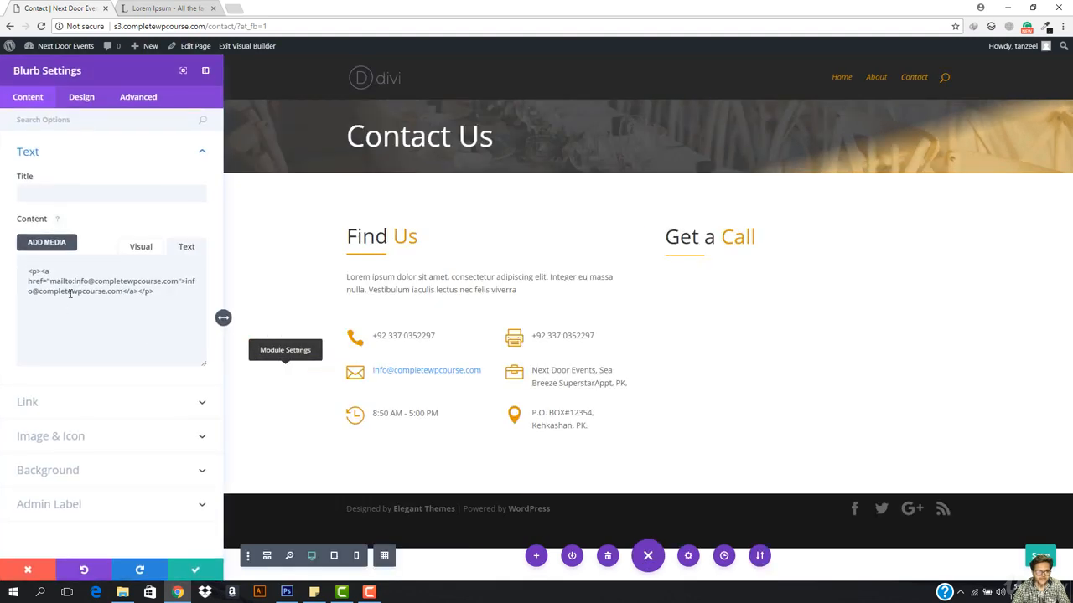
left_click(141, 246)
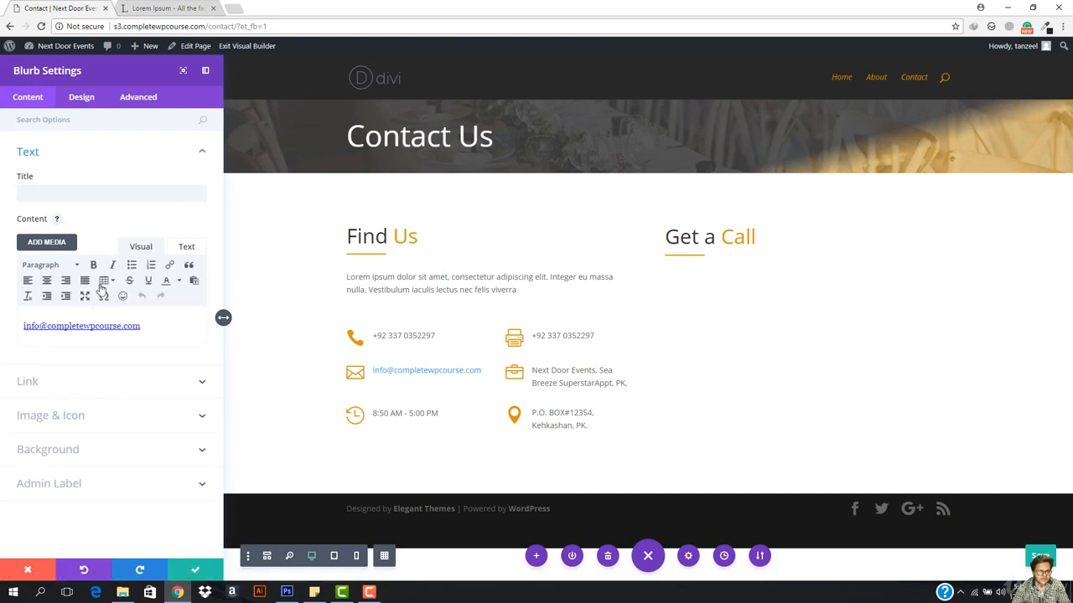
triple_click(72, 329)
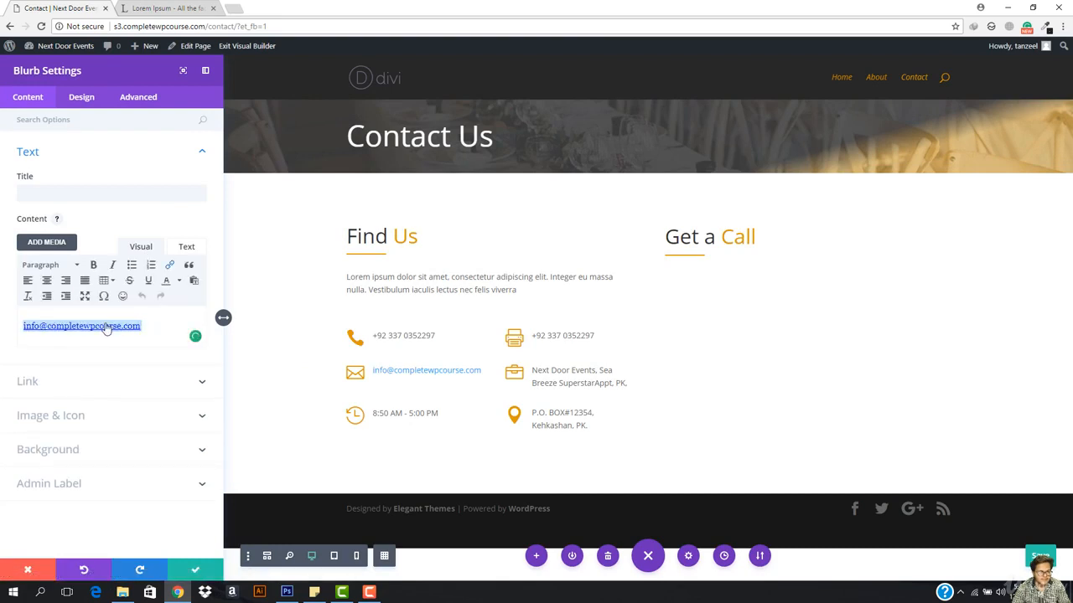
left_click(170, 264)
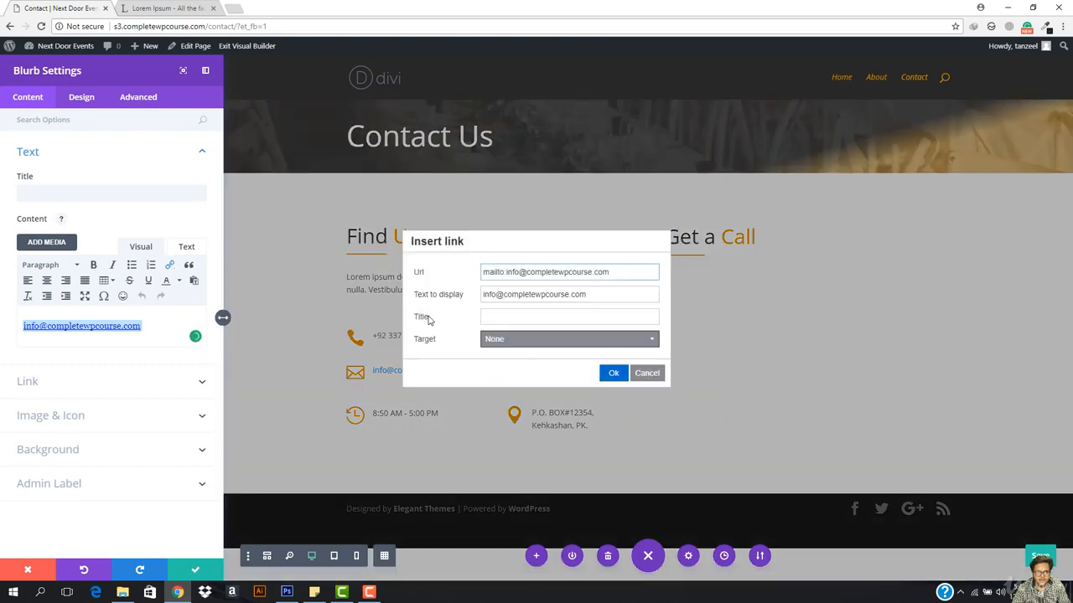
triple_click(613, 273)
key("BackSpace")
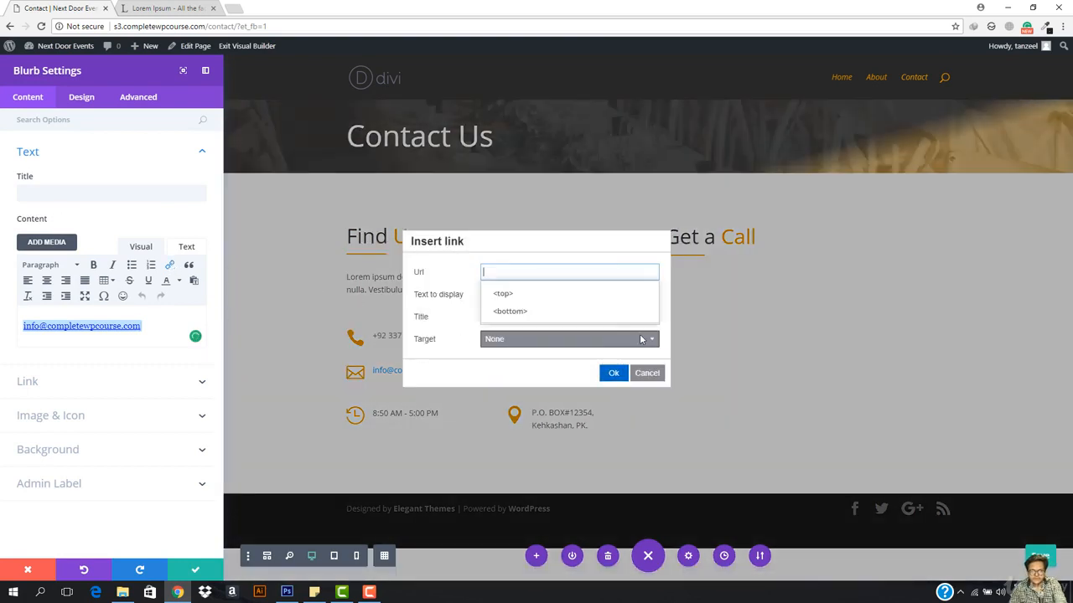
left_click(614, 373)
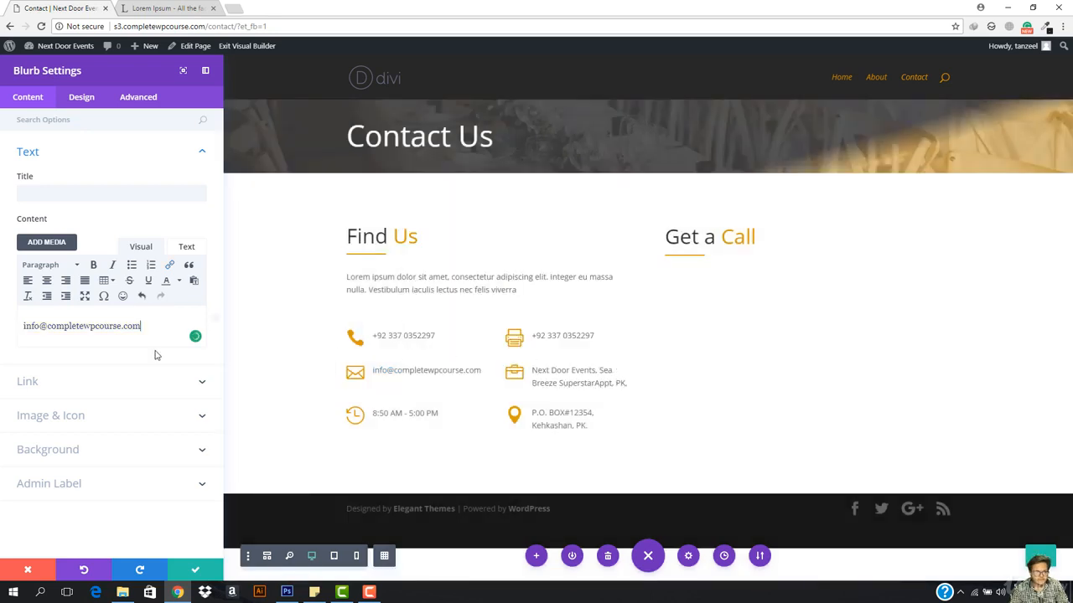
left_click(197, 575)
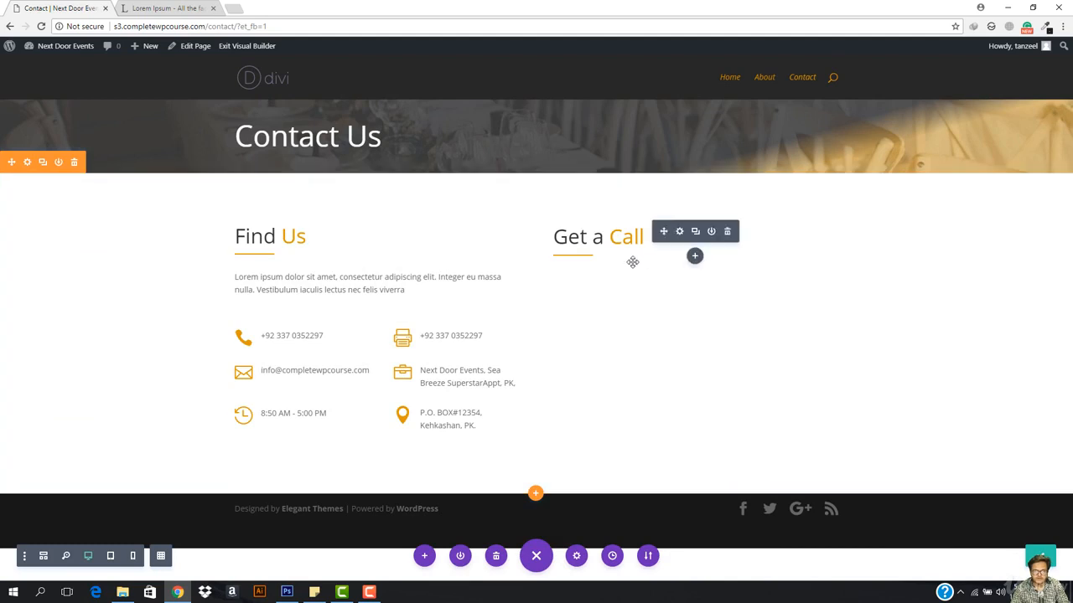
Step: Insert a Contact Form module into the Get a Call column and position it under the heading
mouse_move(594, 243)
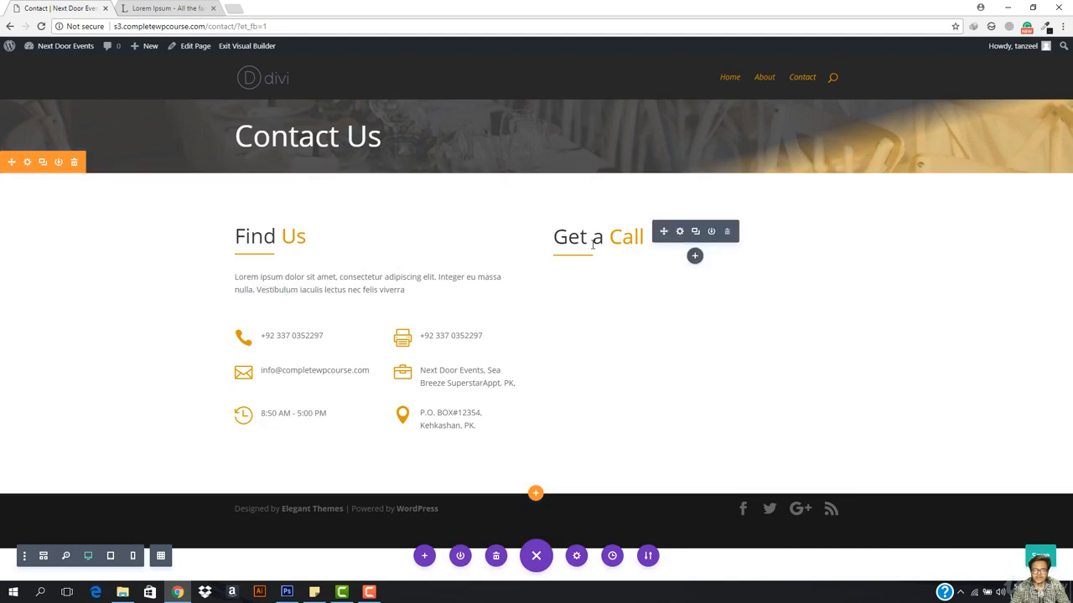
left_click(695, 257)
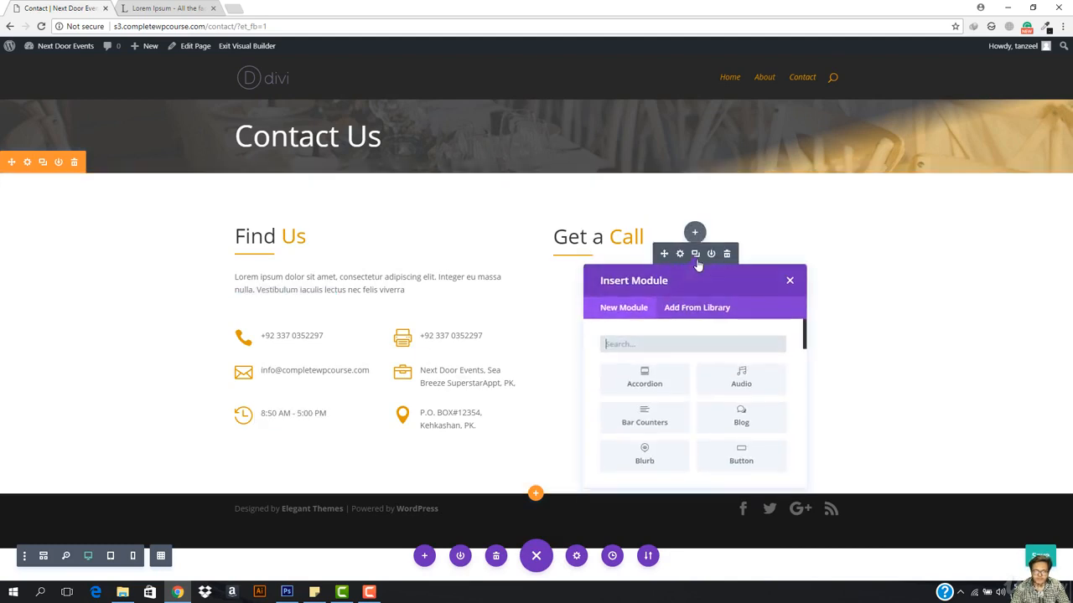
scroll(645, 394, "down", 3)
left_click(670, 409)
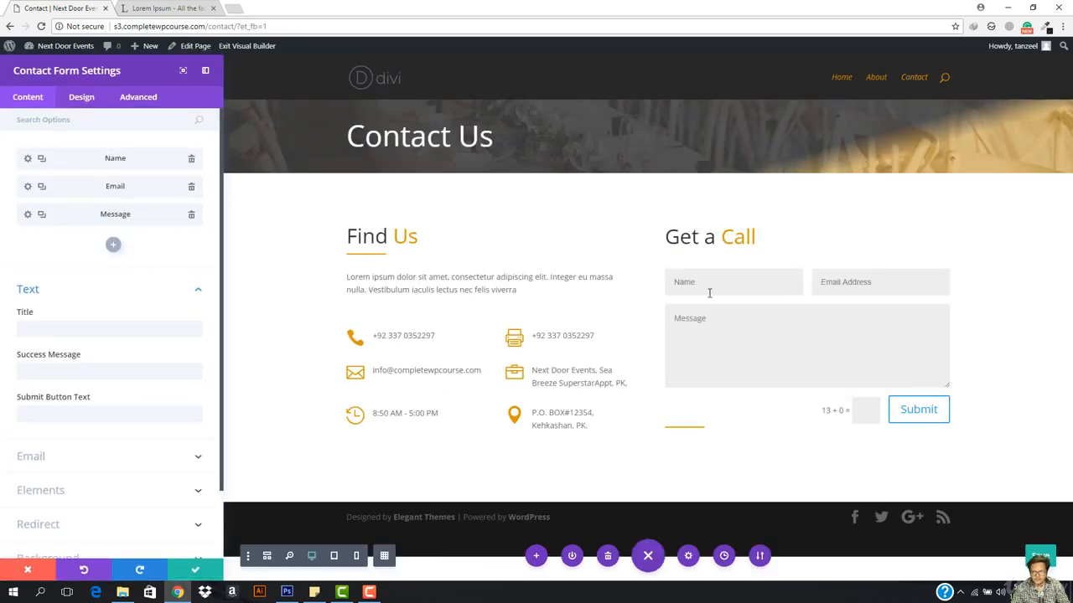
left_click(198, 575)
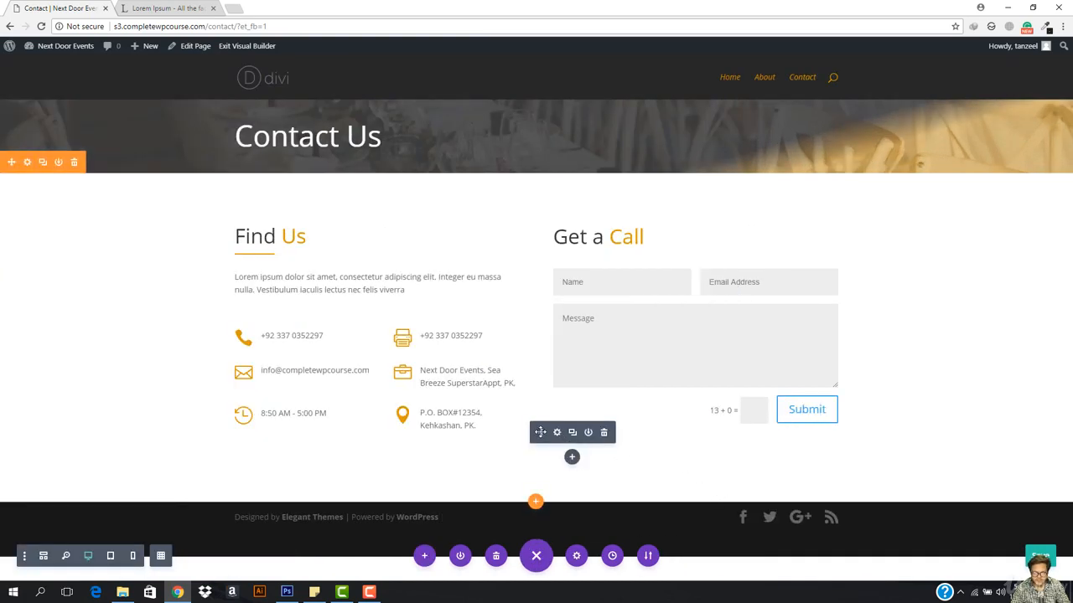
left_click_drag(540, 431, 603, 266)
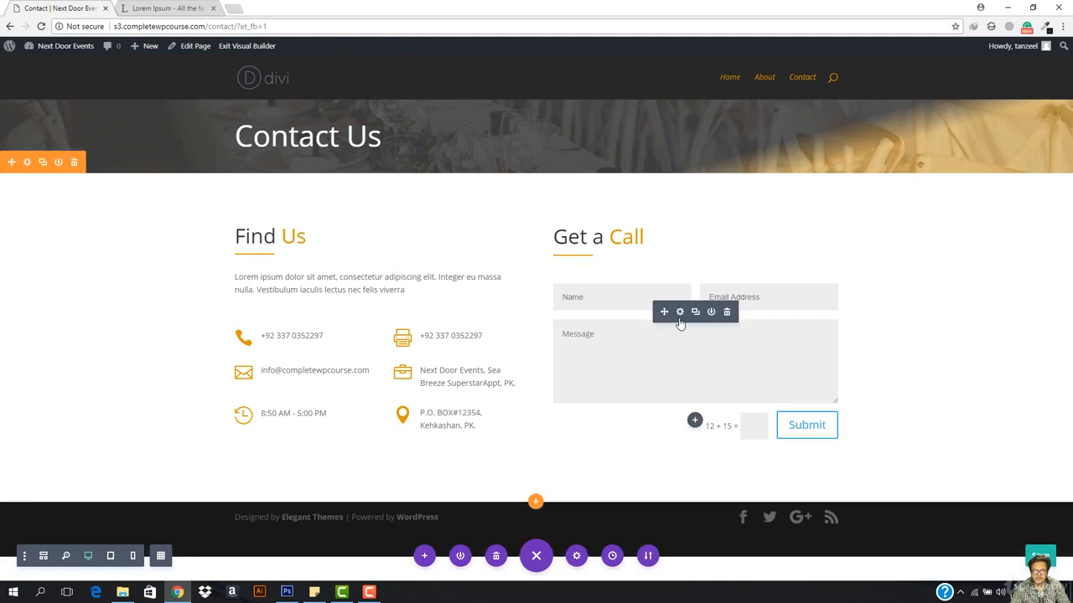
Step: Enter a success message promising a call from one of our representatives within 2 business days
left_click(680, 312)
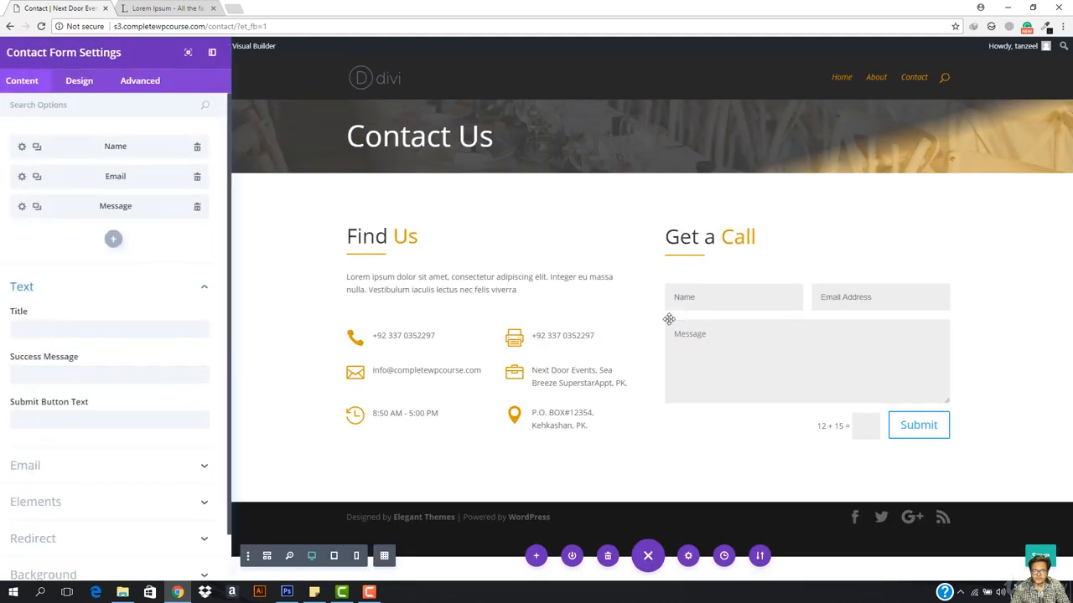
left_click(48, 329)
type("ss")
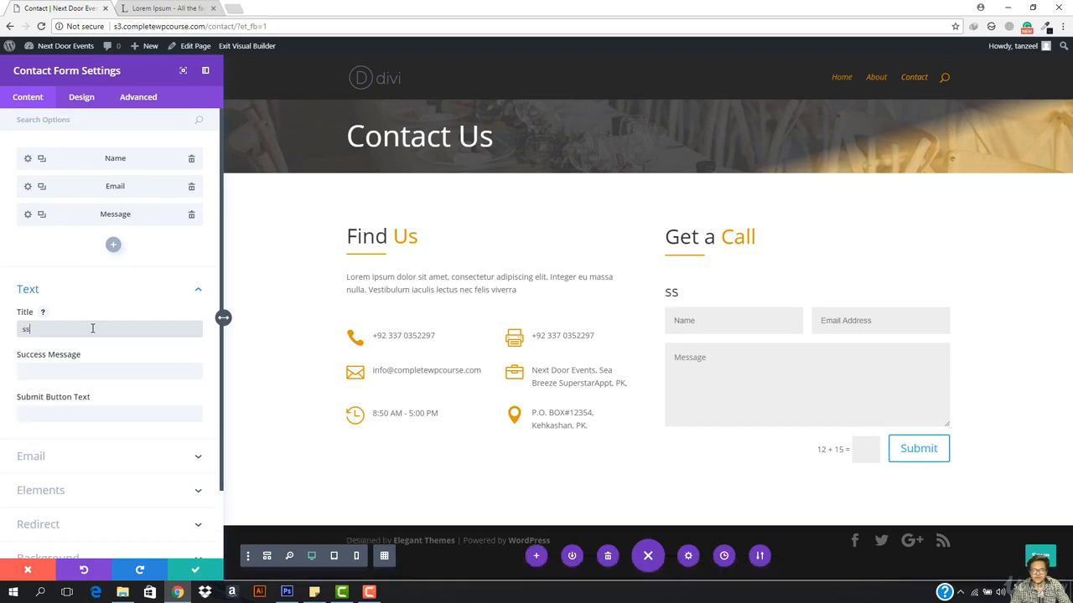
key("BackSpace")
key("BackSpace")
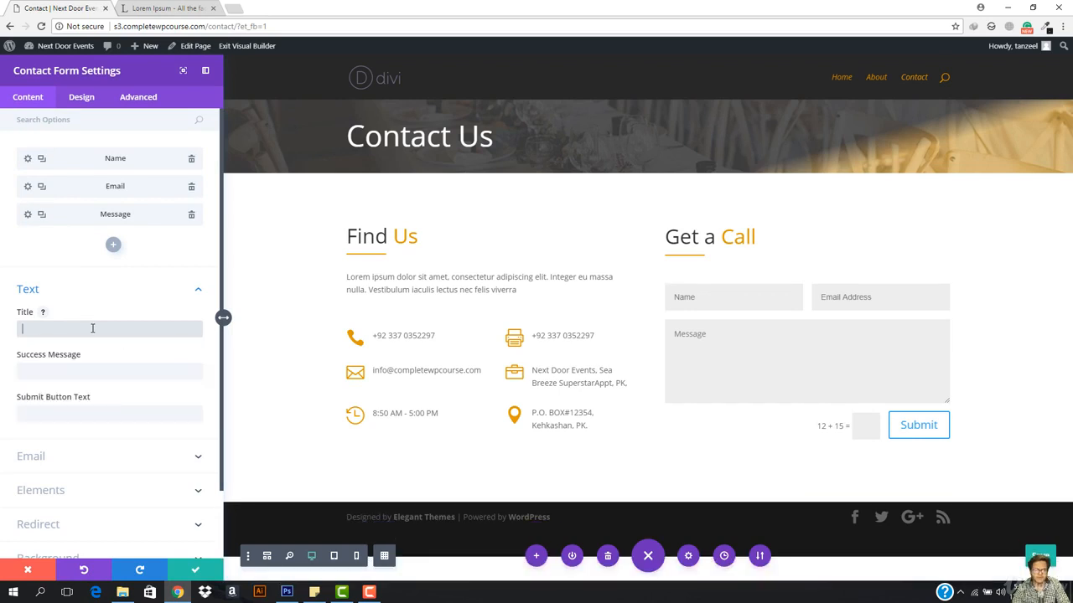
left_click(105, 372)
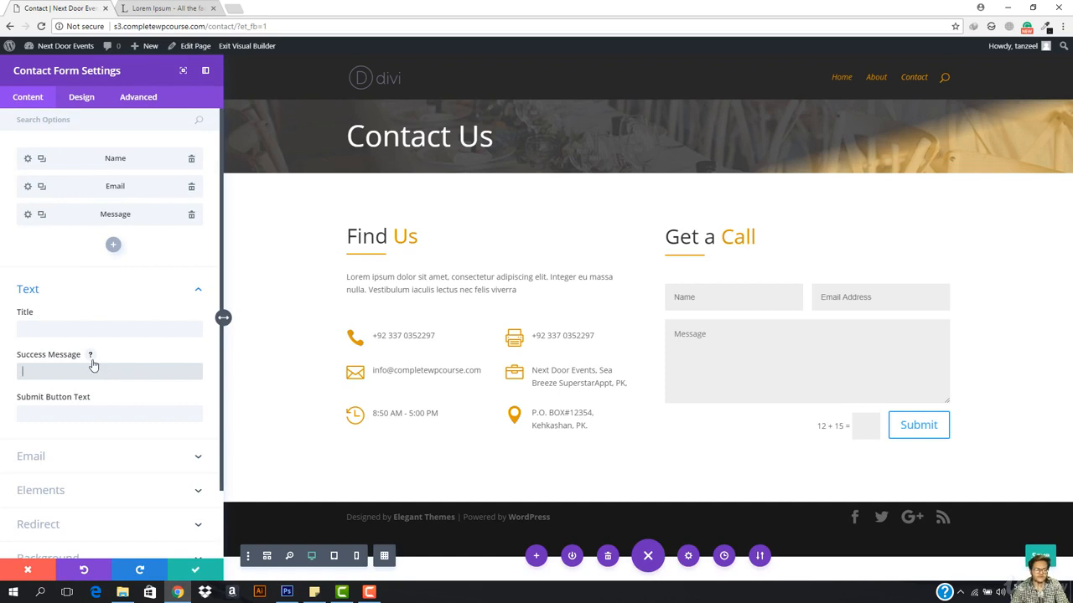
left_click(90, 358)
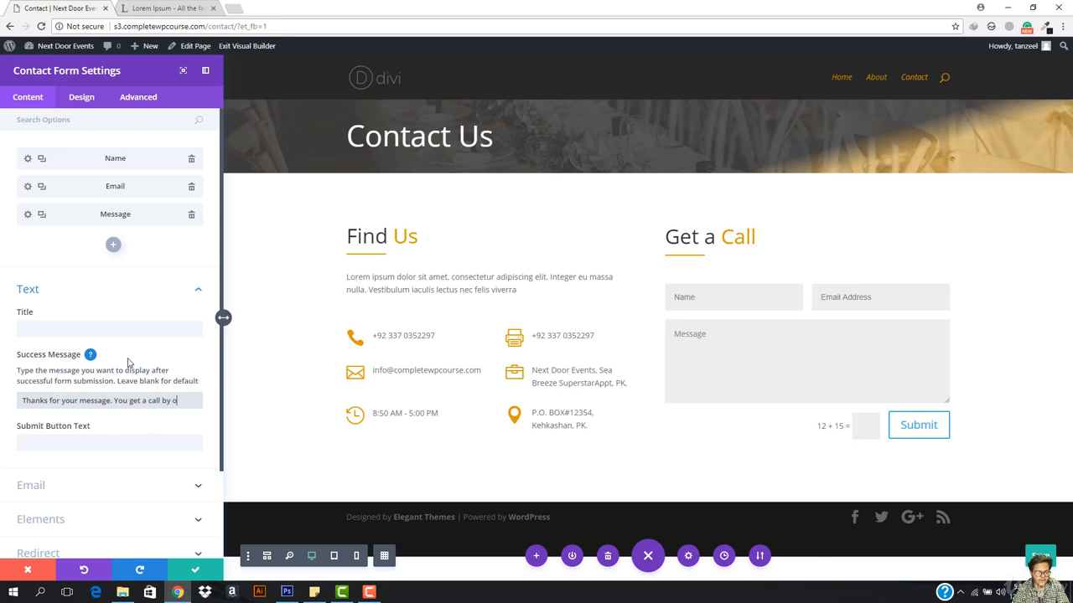
type("f o")
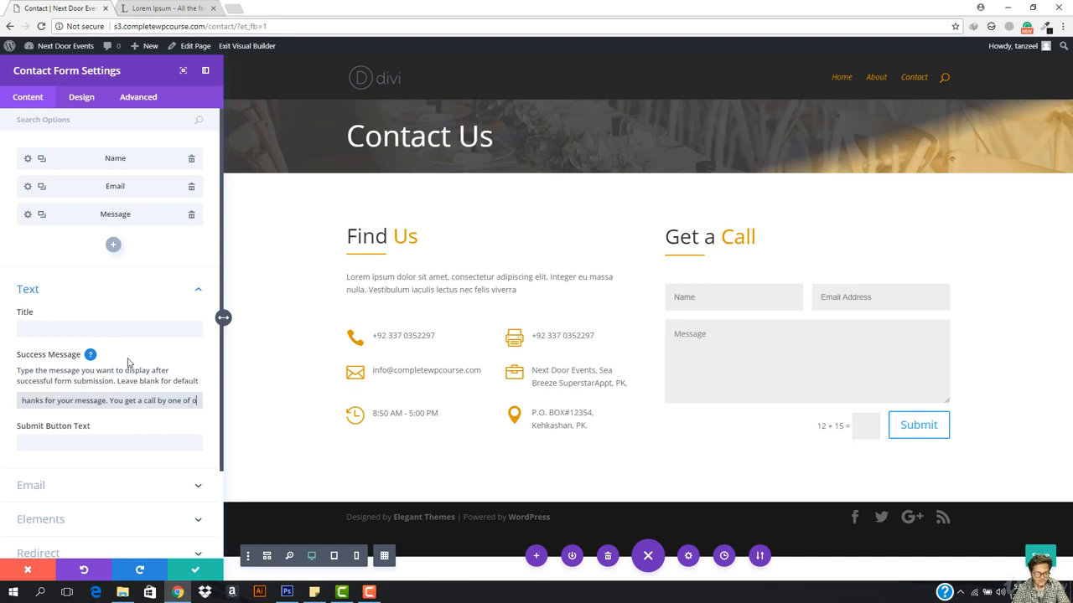
type("ur represe")
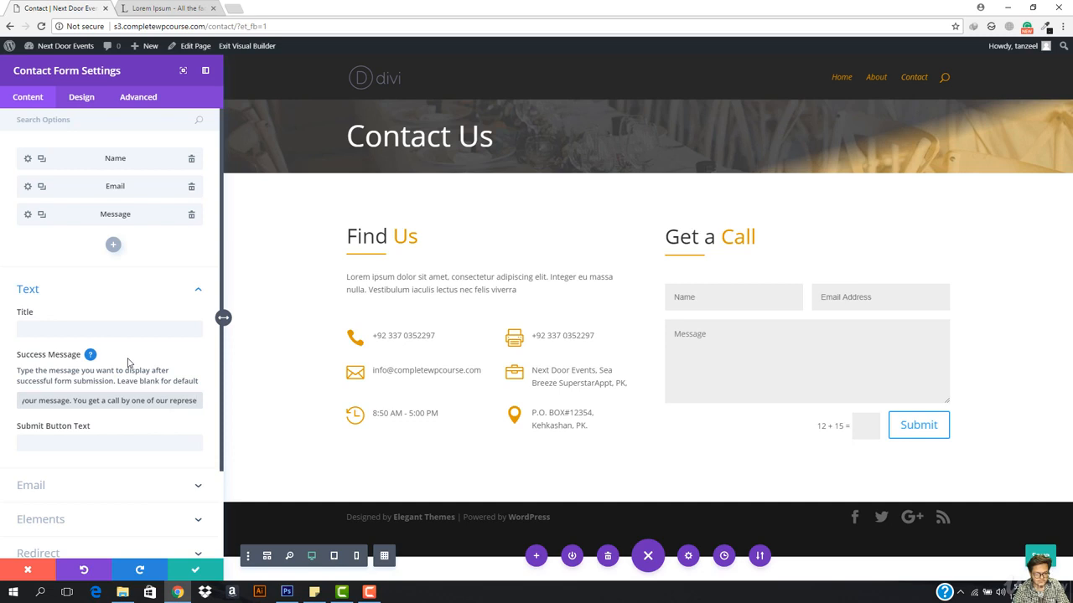
type("ntatives")
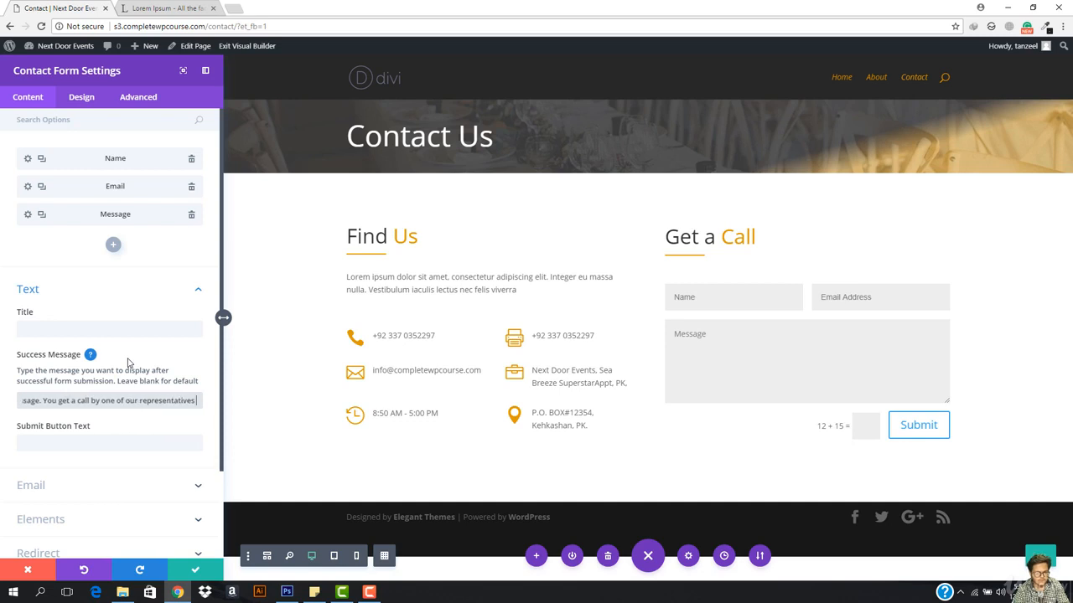
type(" with")
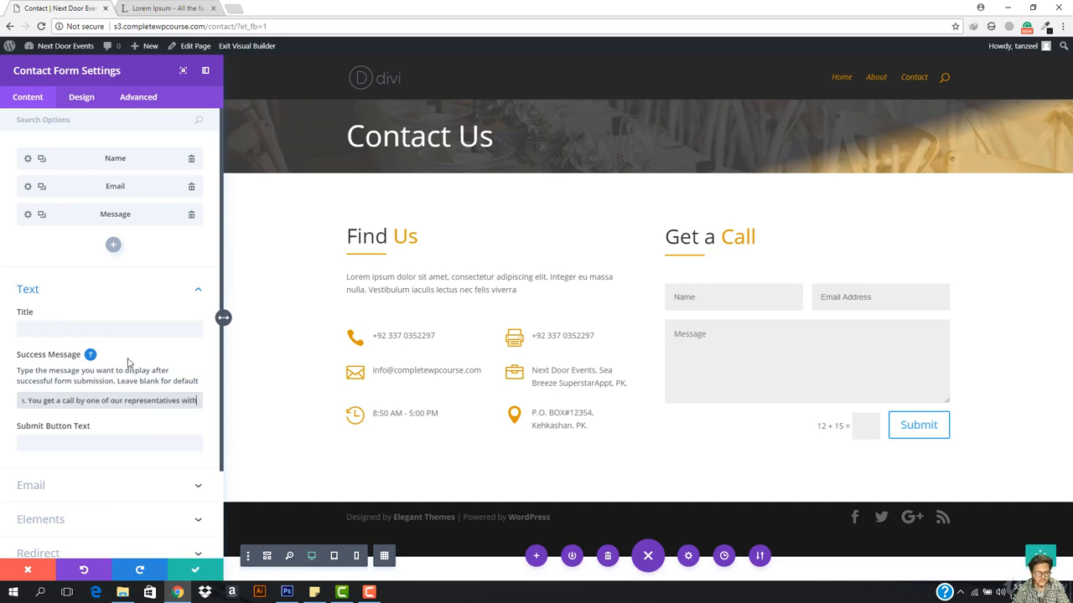
type("in 2 bu")
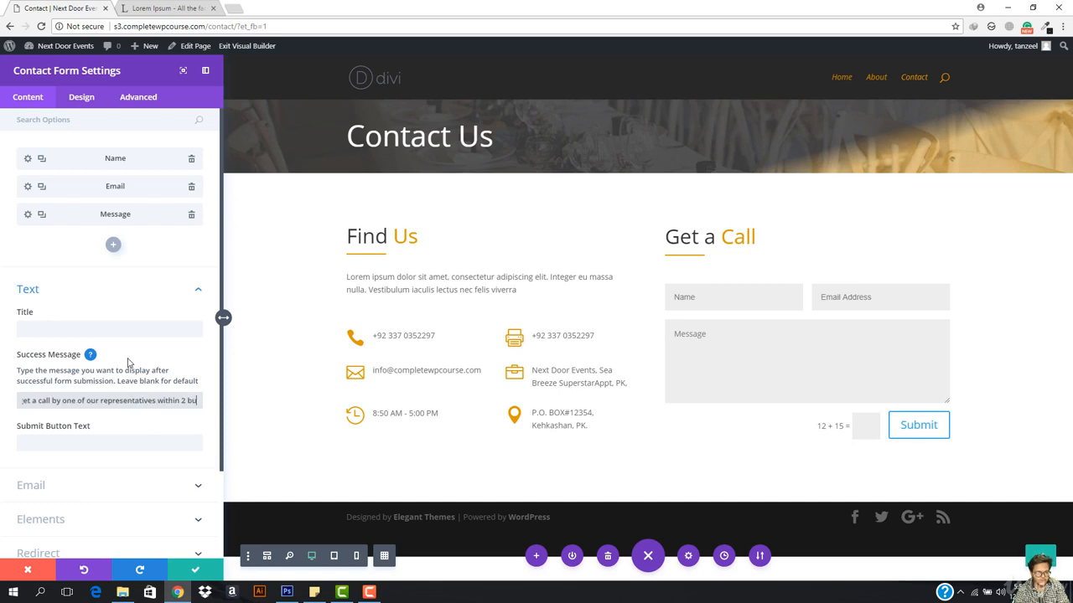
type("siness days")
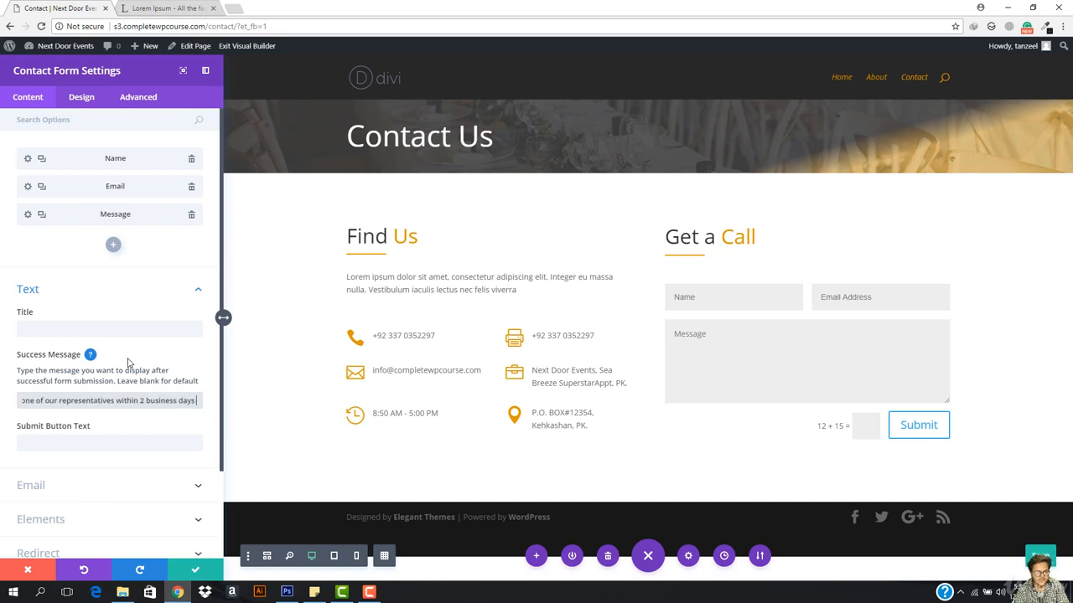
type(".")
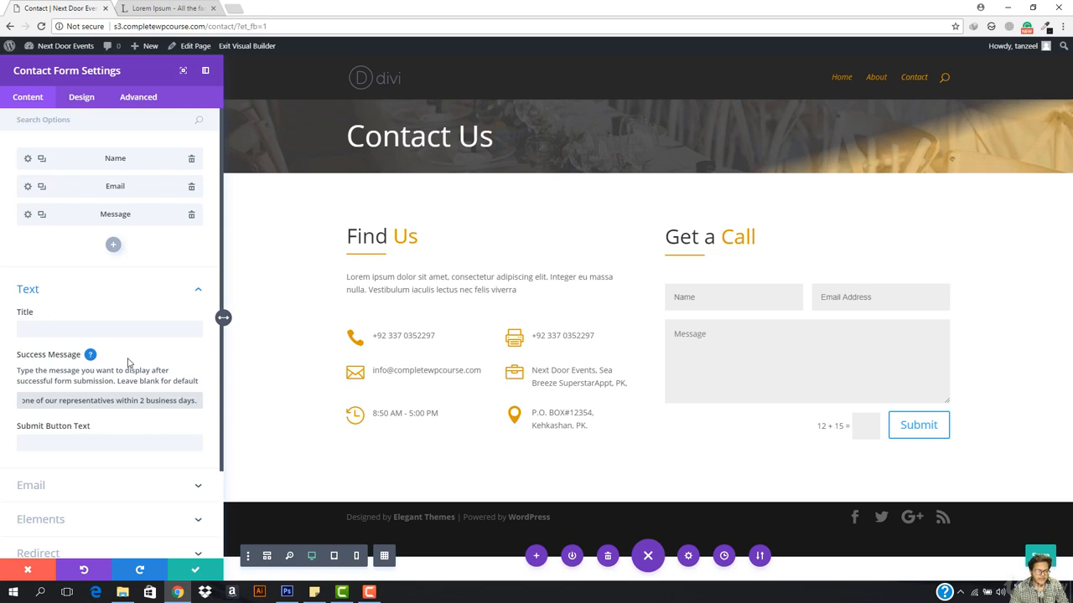
left_click(104, 458)
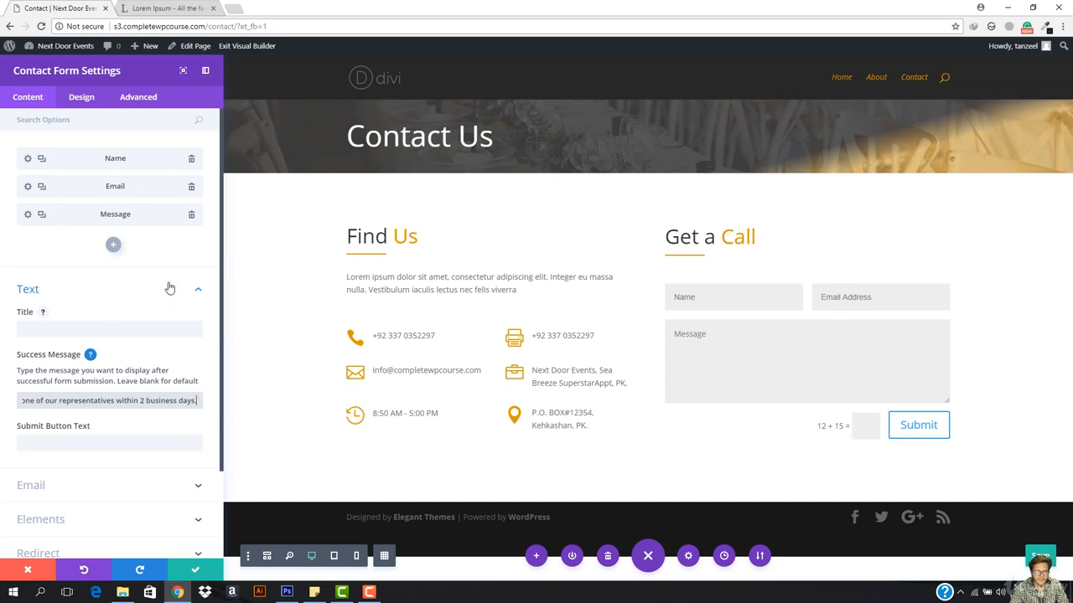
scroll(83, 352, "down", 2)
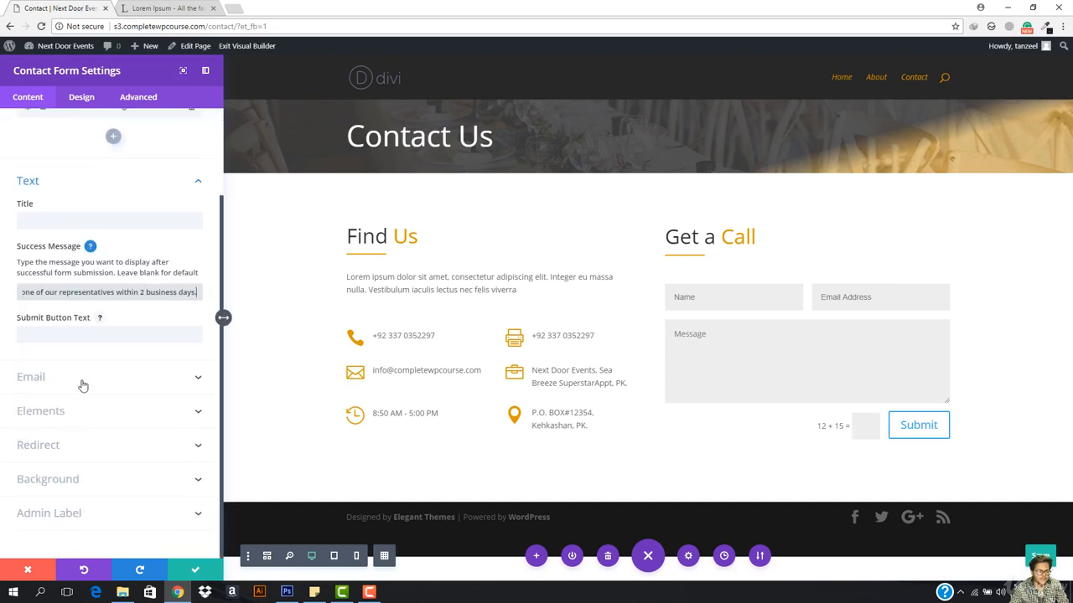
Step: Enter the owner's e-mail address as the form's recipient in the Email settings
left_click(83, 378)
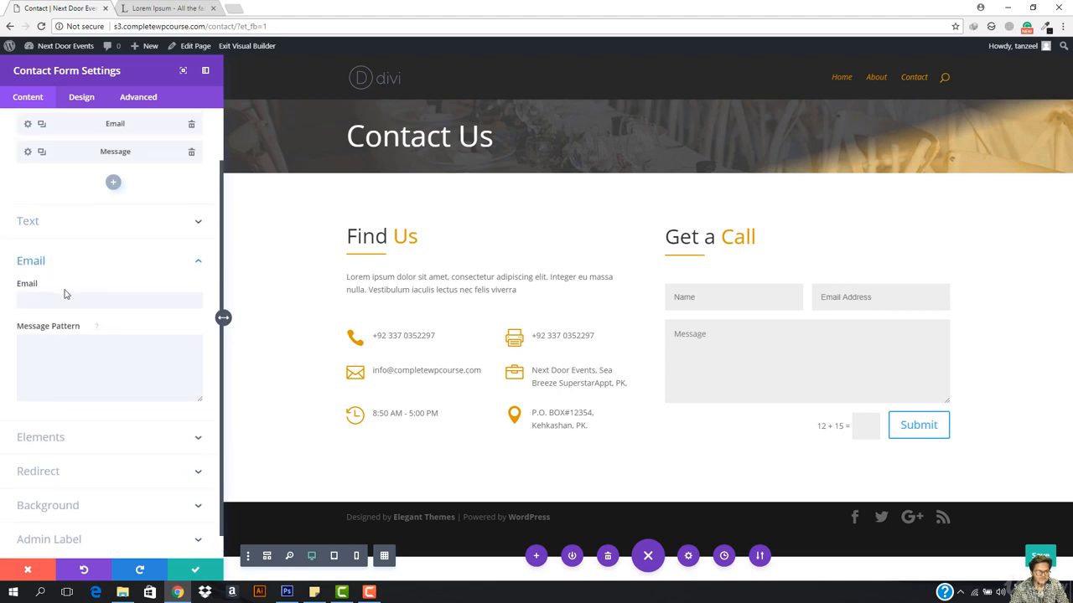
left_click(46, 285)
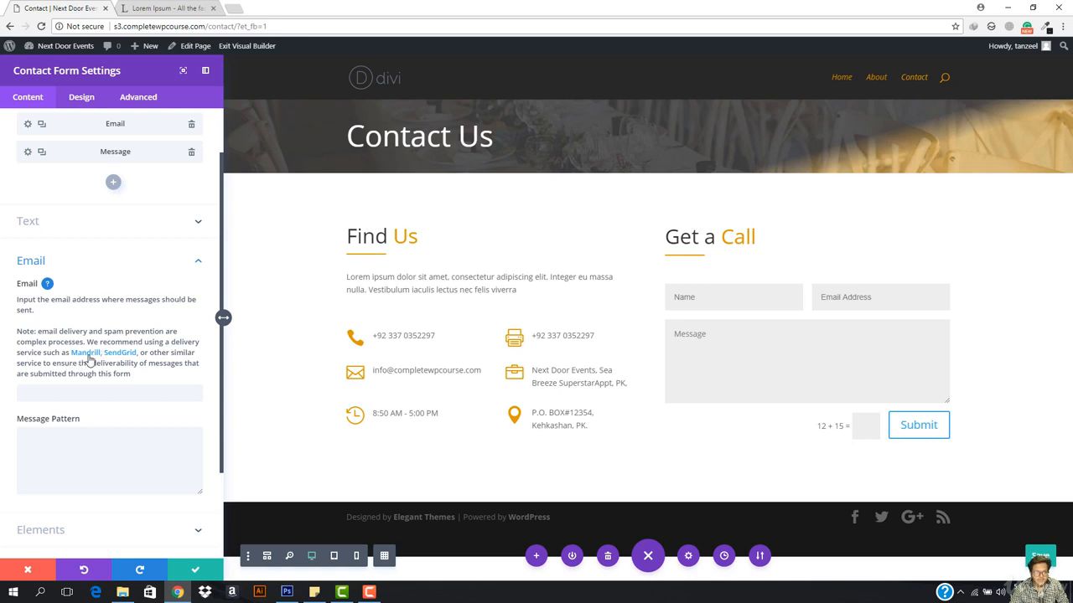
left_click(125, 394)
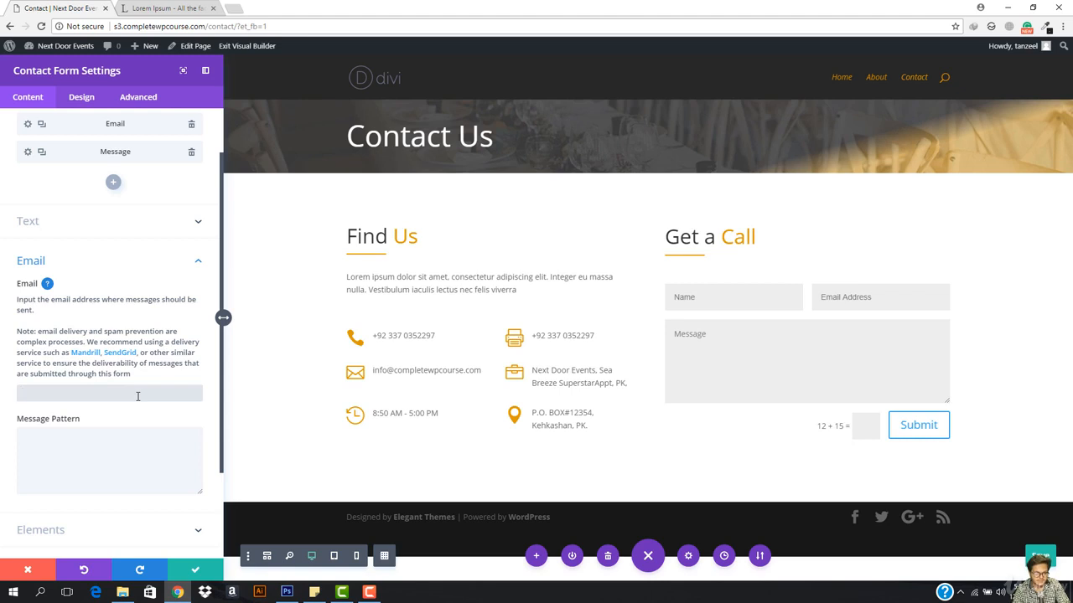
type("t")
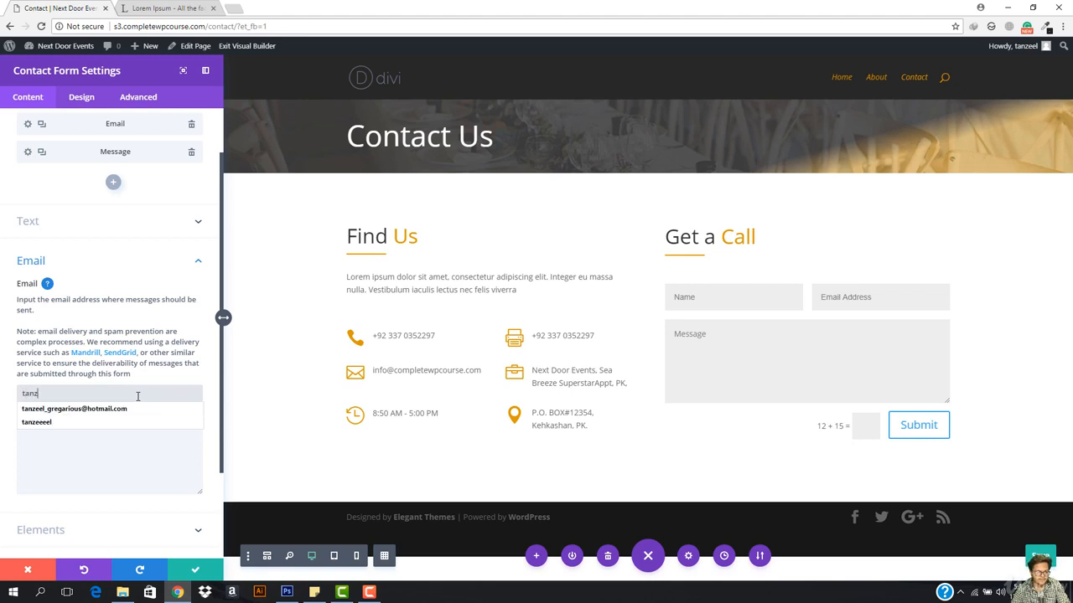
key("BackSpace")
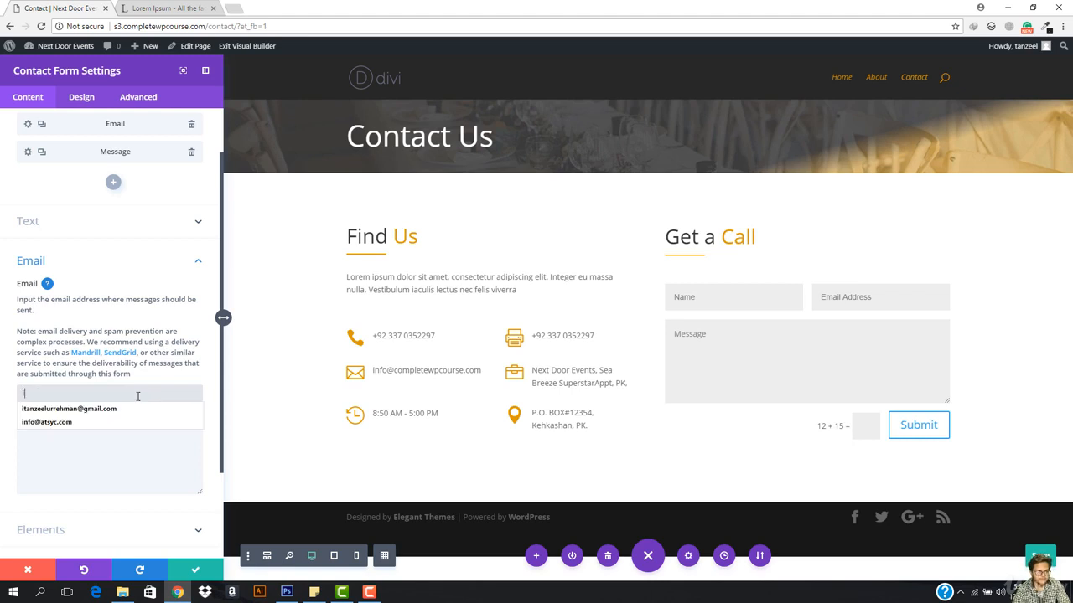
type("i")
key("Down")
key("Return")
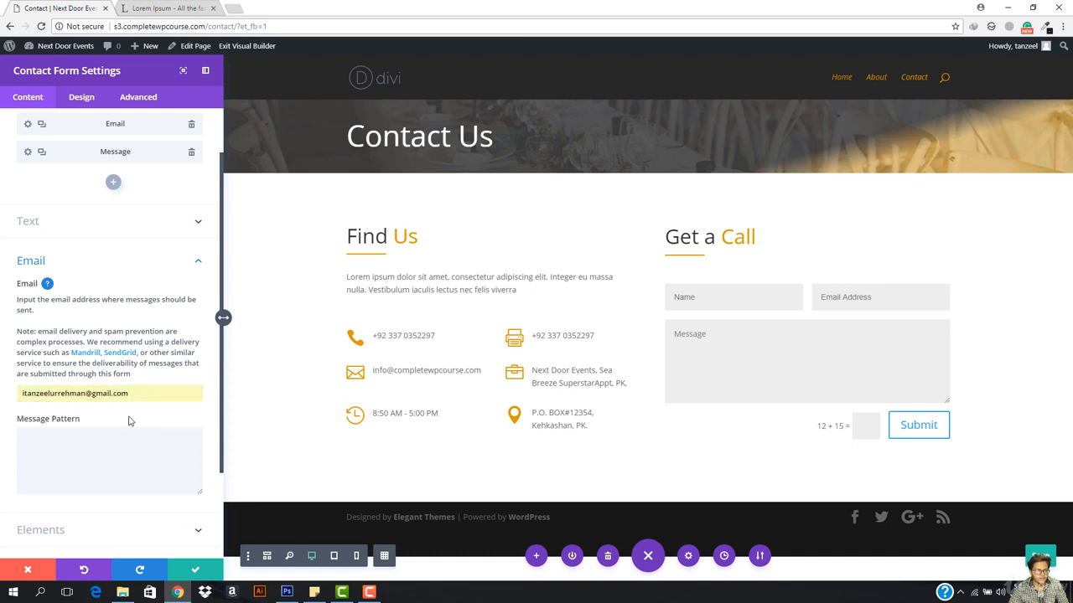
Step: Review the message pattern help, then reveal the Display Captcha setting, left on Yes
left_click(120, 446)
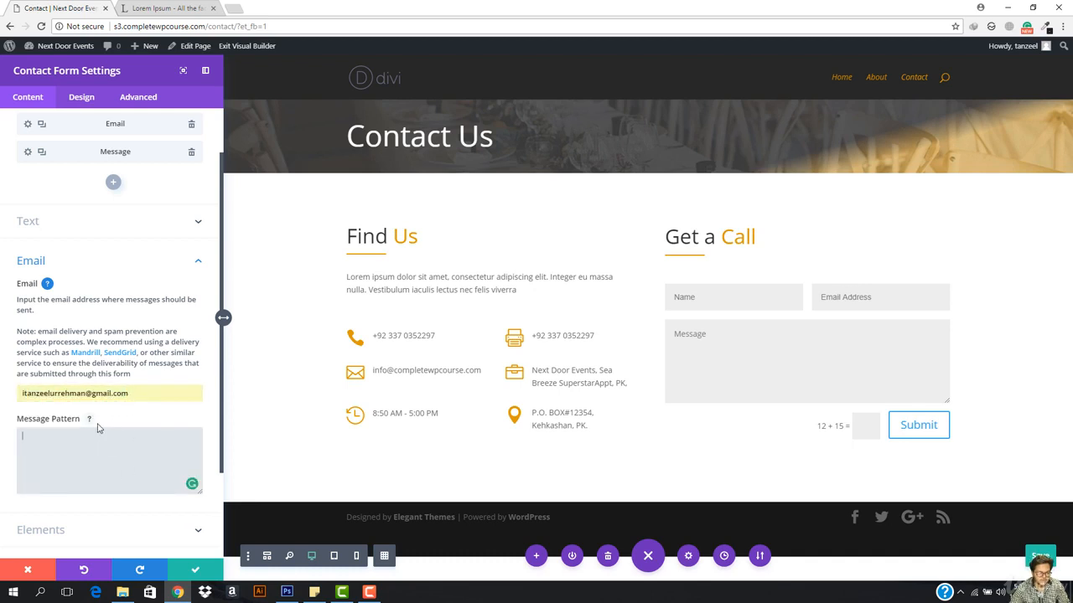
left_click(88, 418)
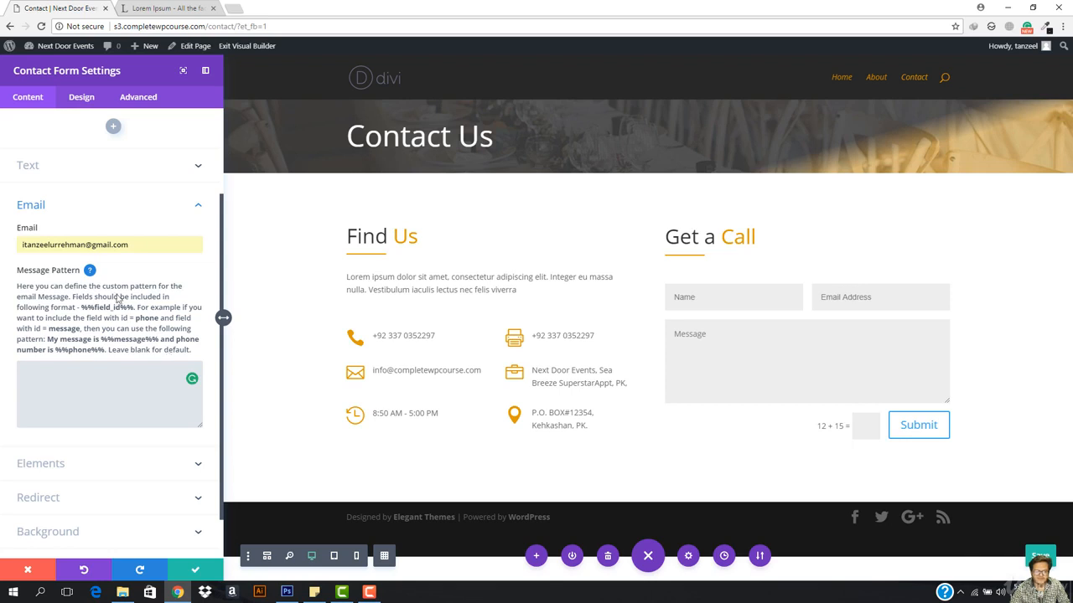
left_click(89, 271)
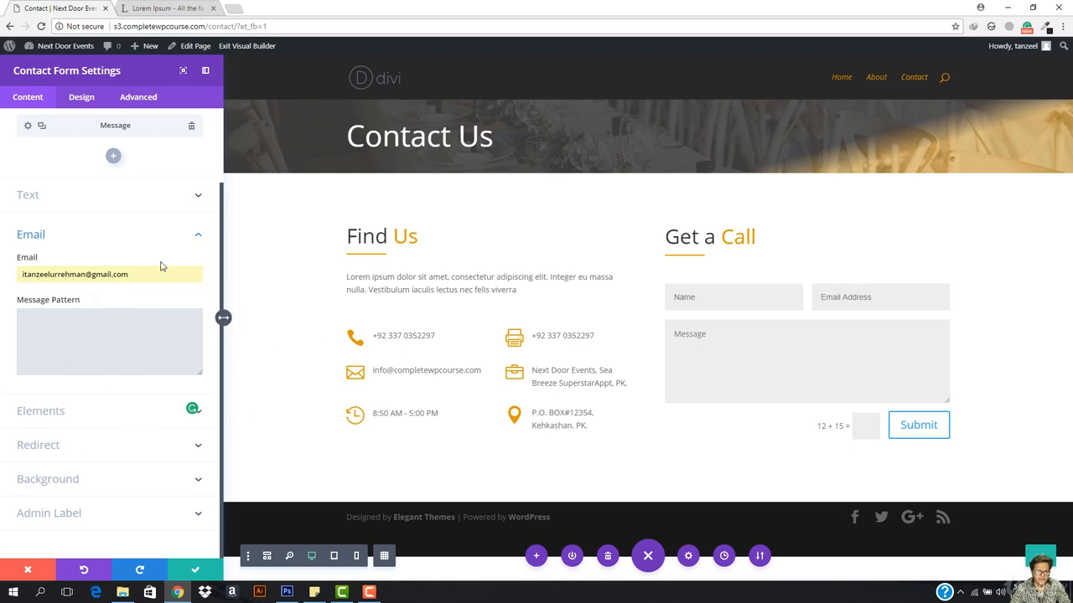
left_click(171, 235)
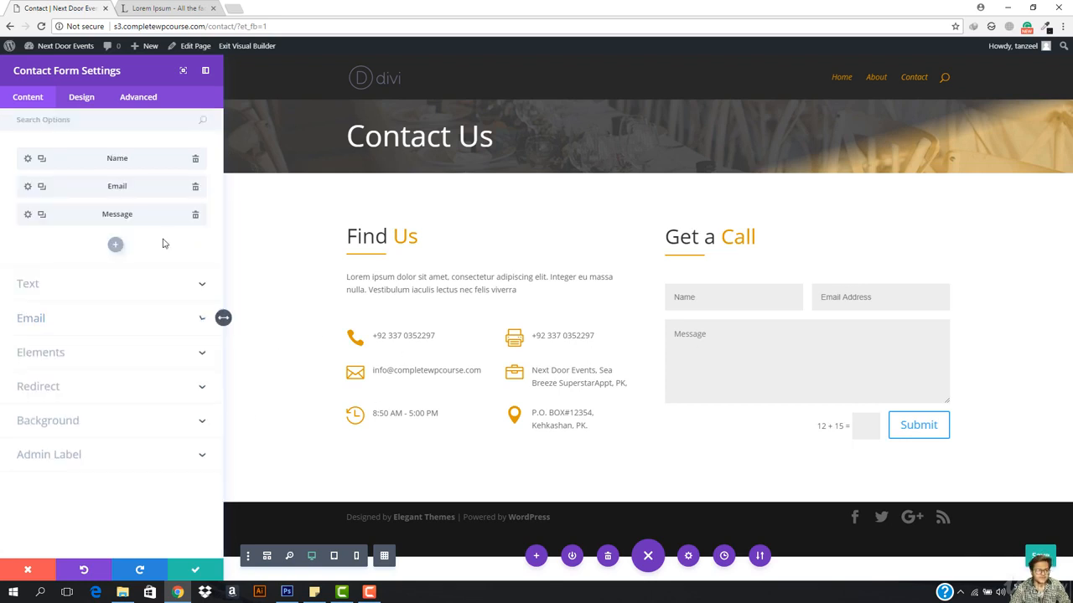
left_click(112, 356)
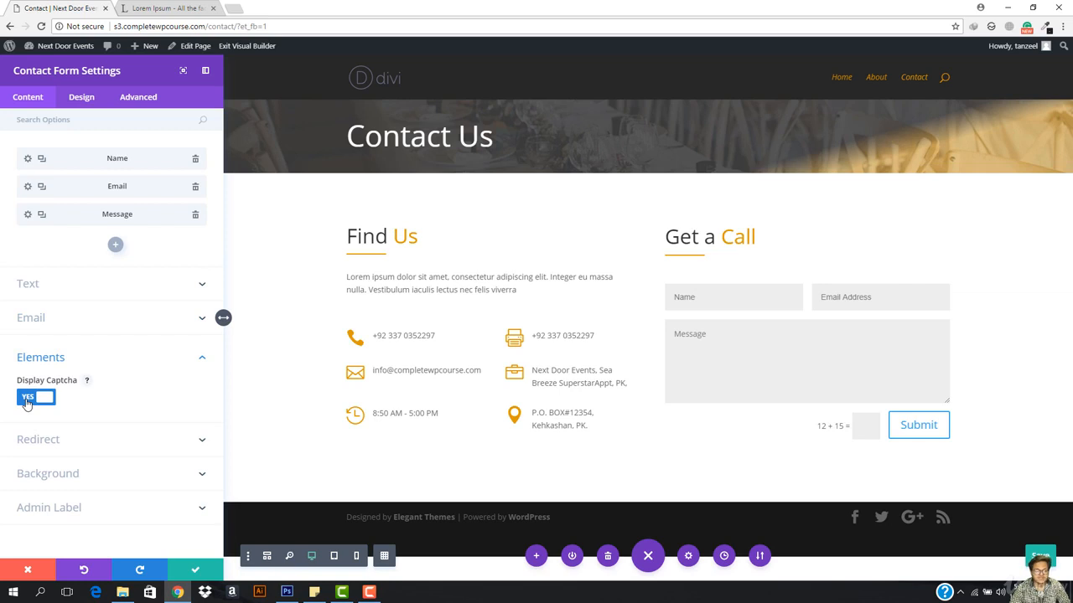
left_click(103, 365)
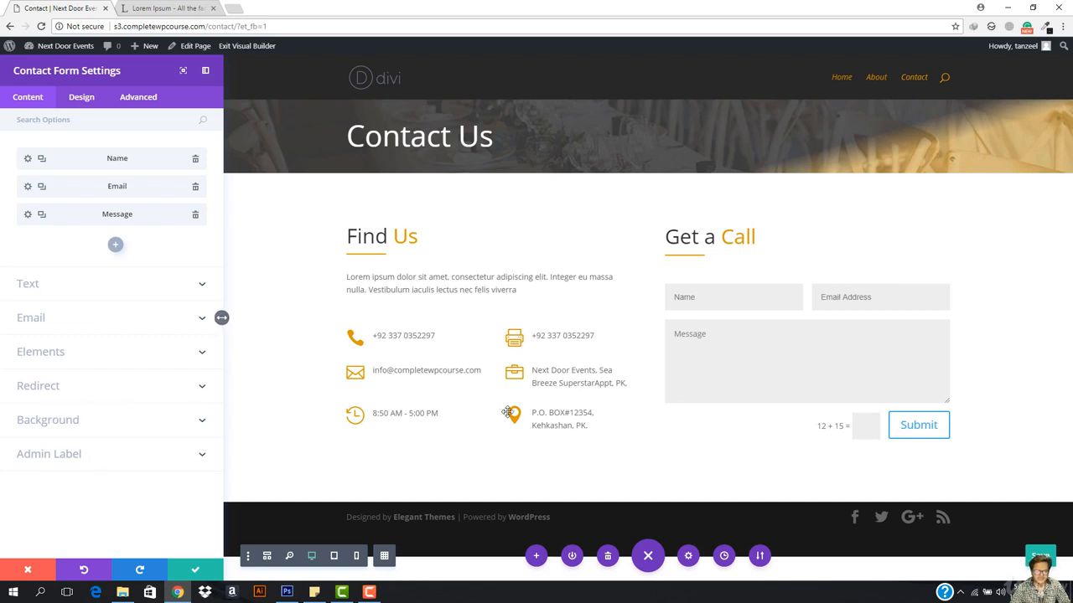
left_click(89, 394)
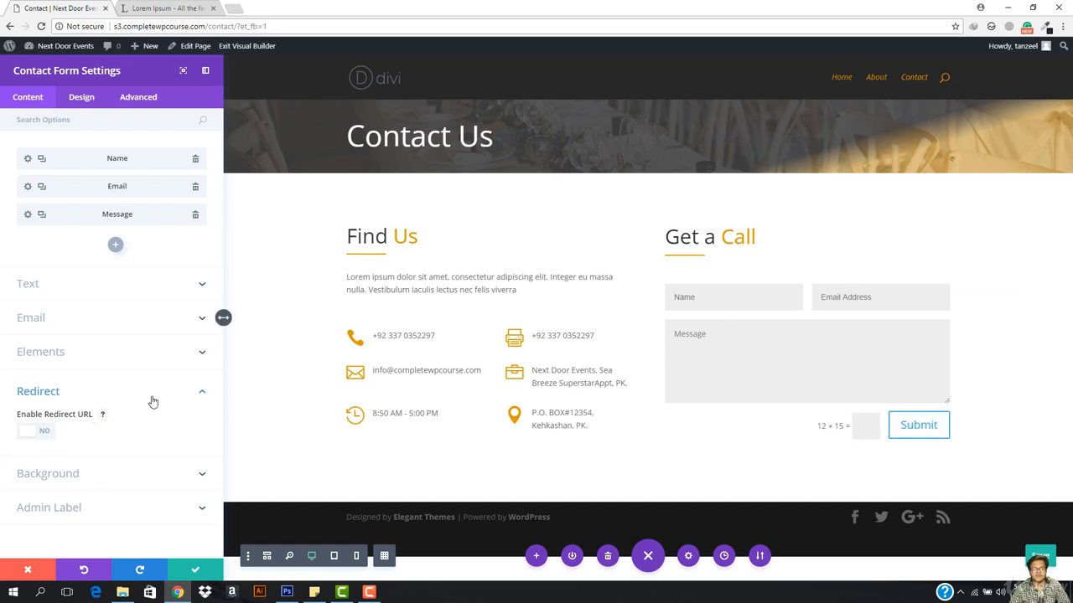
double_click(78, 400)
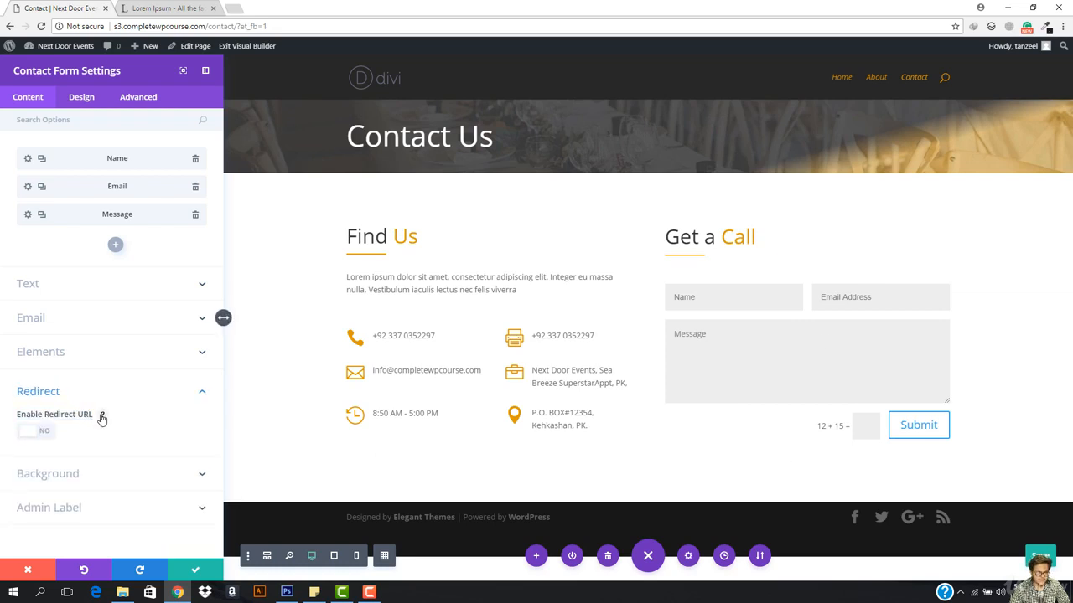
left_click(101, 414)
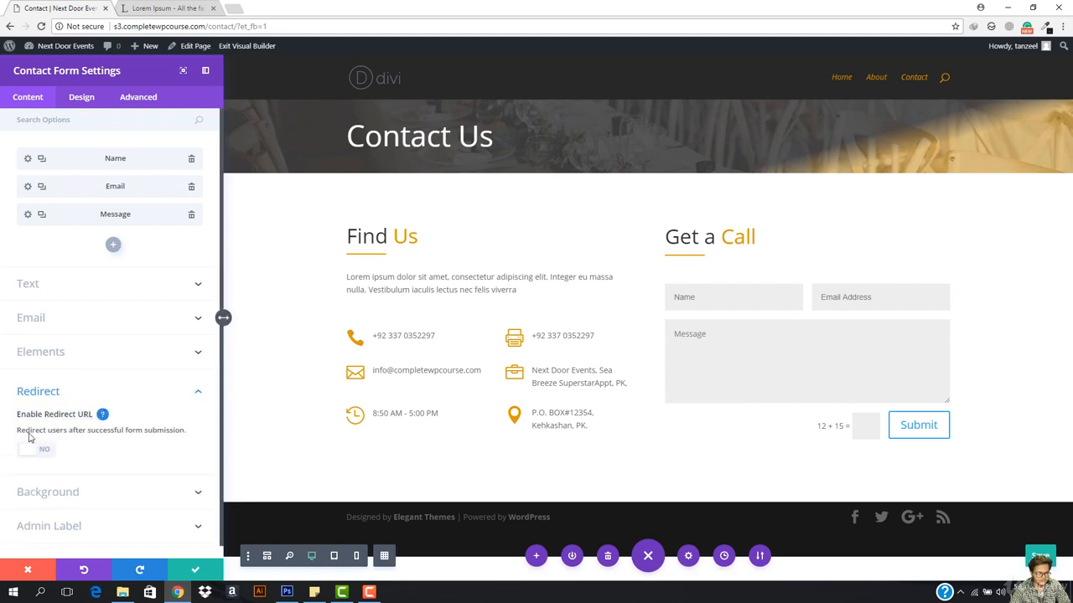
left_click(184, 395)
left_click(78, 420)
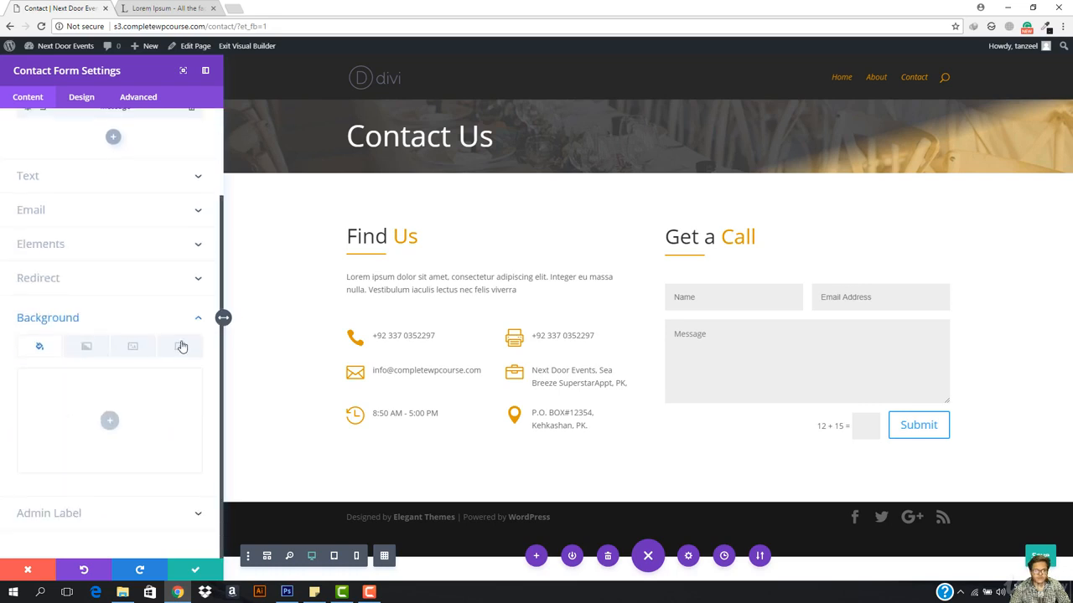
left_click(109, 420)
left_click_drag(83, 429, 109, 440)
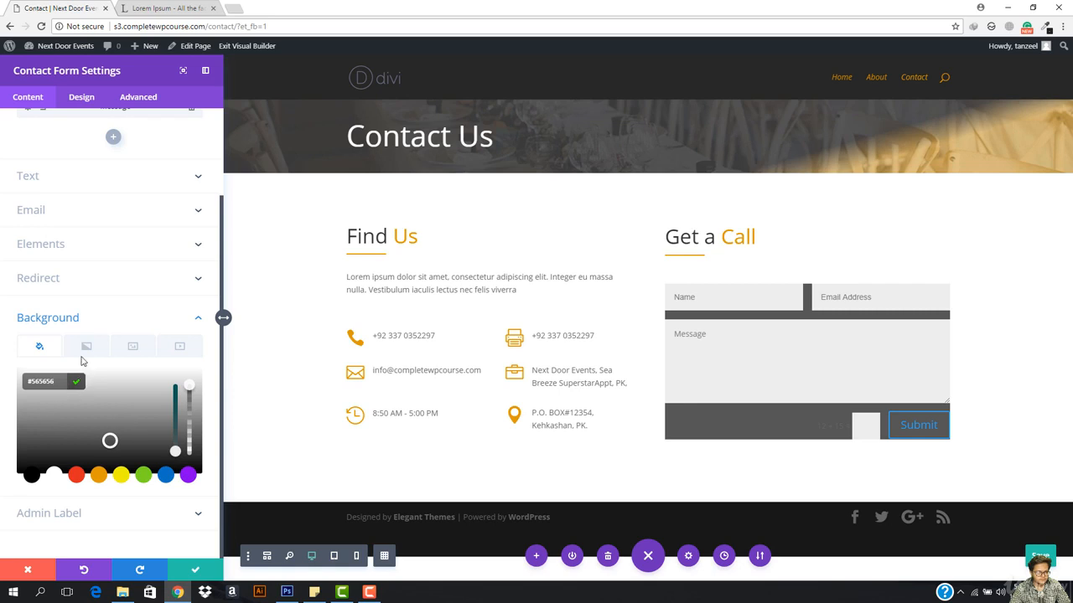
left_click(109, 496)
left_click(187, 387)
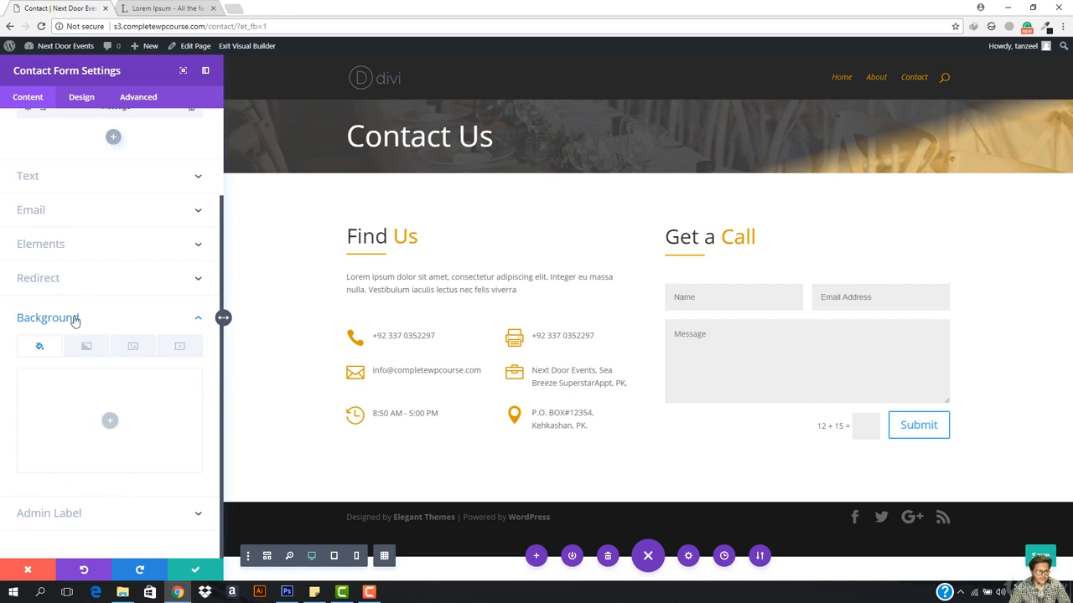
left_click(106, 513)
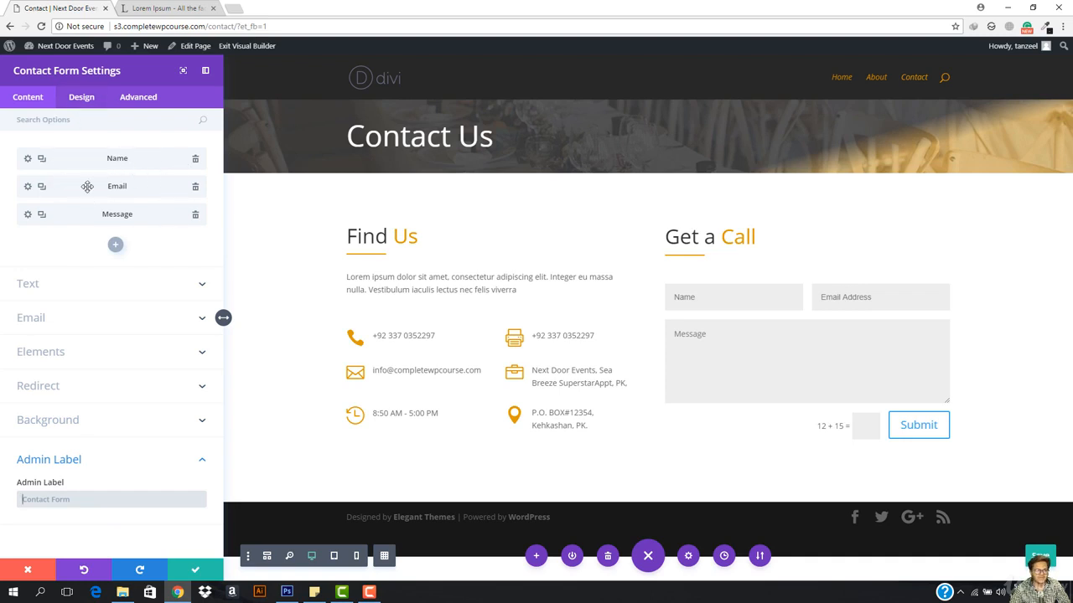
Step: Add a new form field with Field ID phone and title Phone Number
left_click(115, 244)
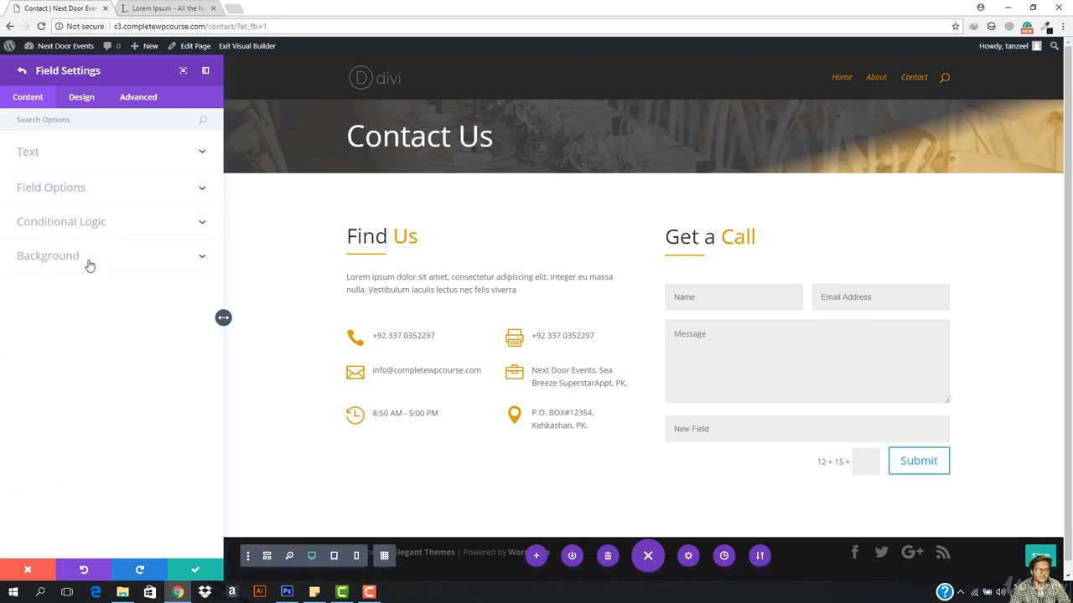
left_click(114, 154)
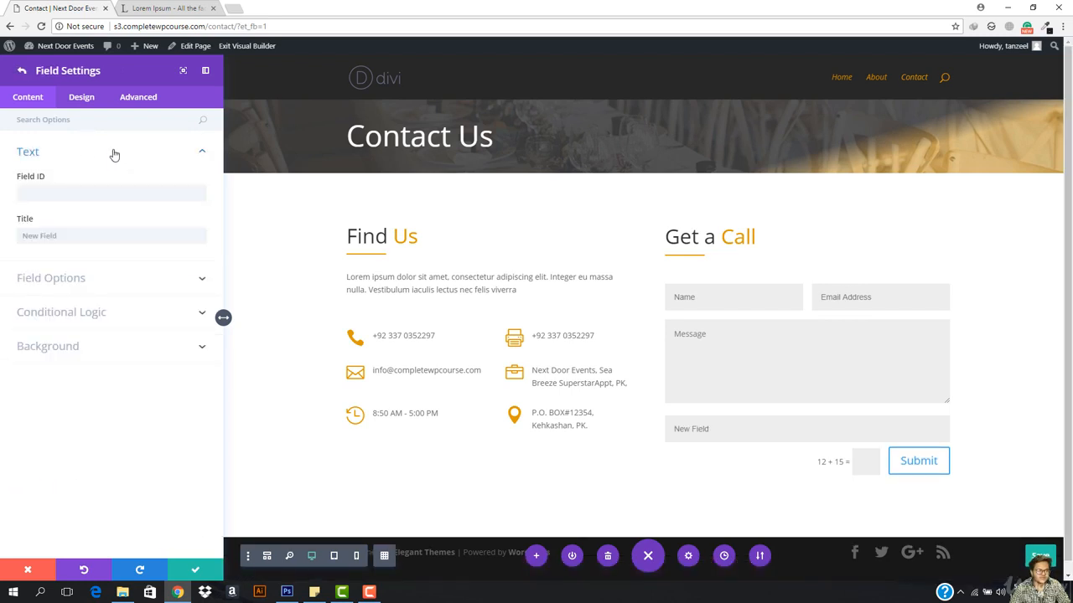
left_click(114, 154)
left_click(113, 188)
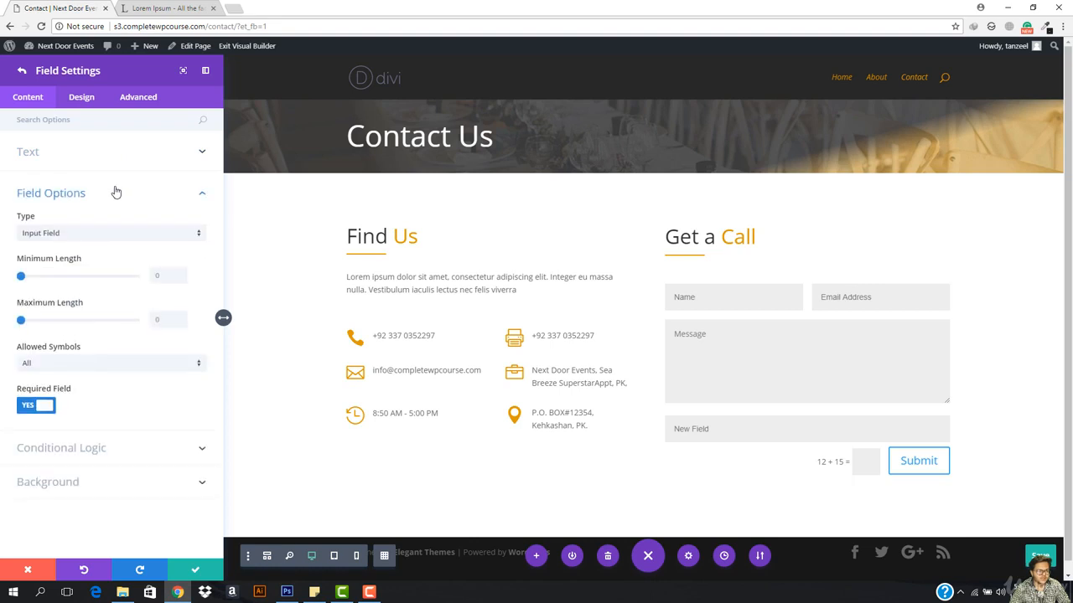
left_click(112, 189)
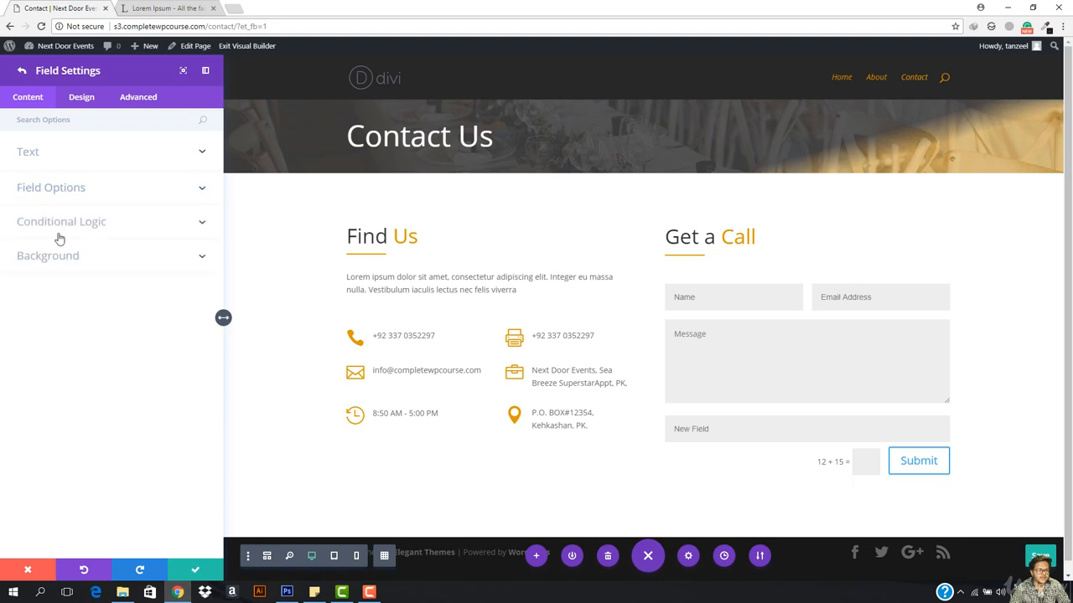
left_click(69, 162)
left_click(70, 192)
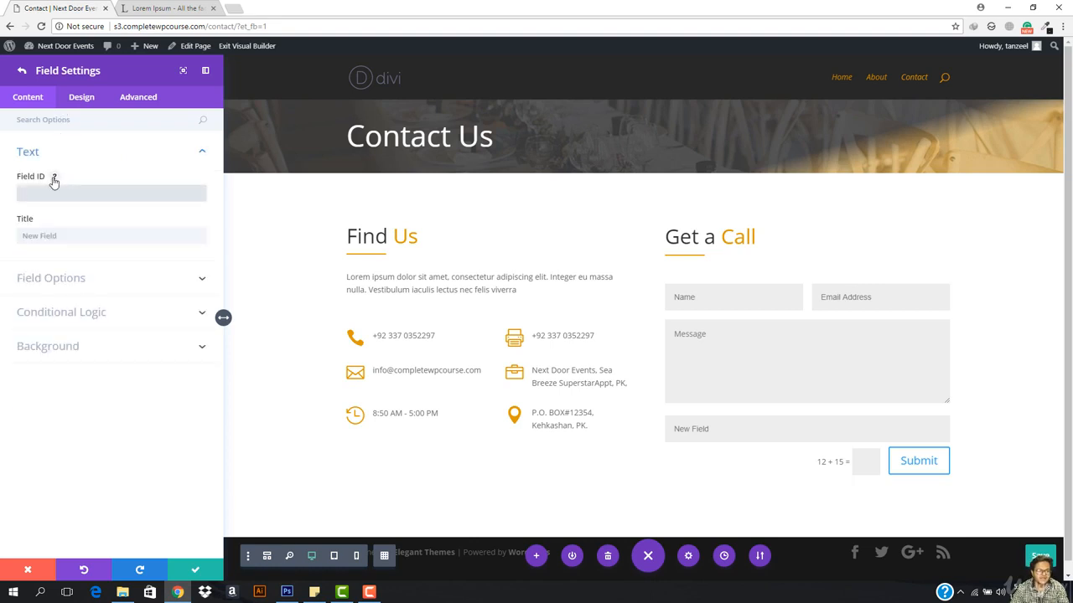
left_click(54, 179)
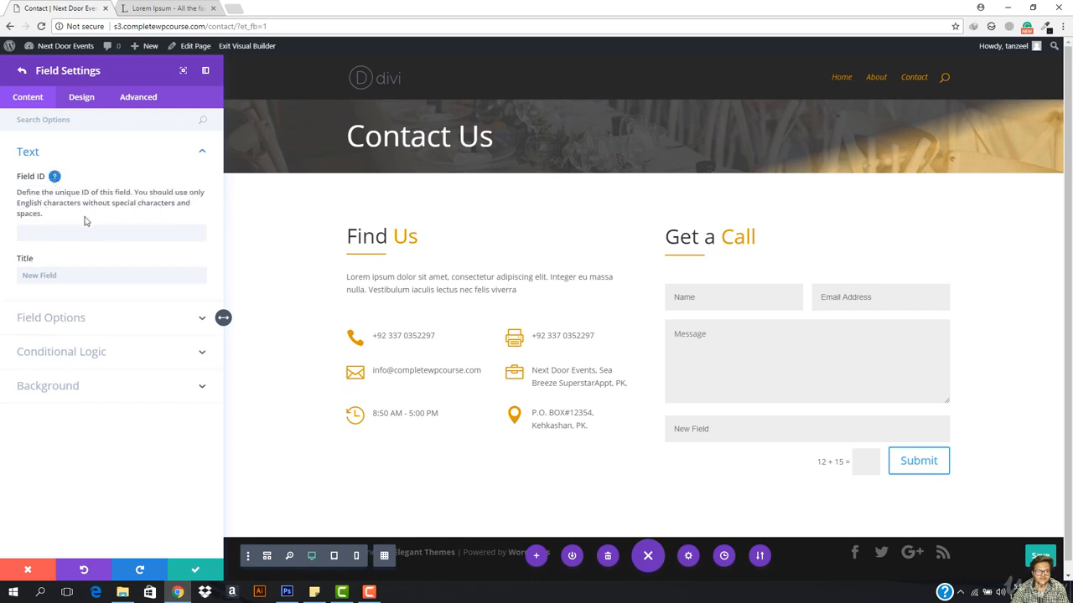
left_click(111, 230)
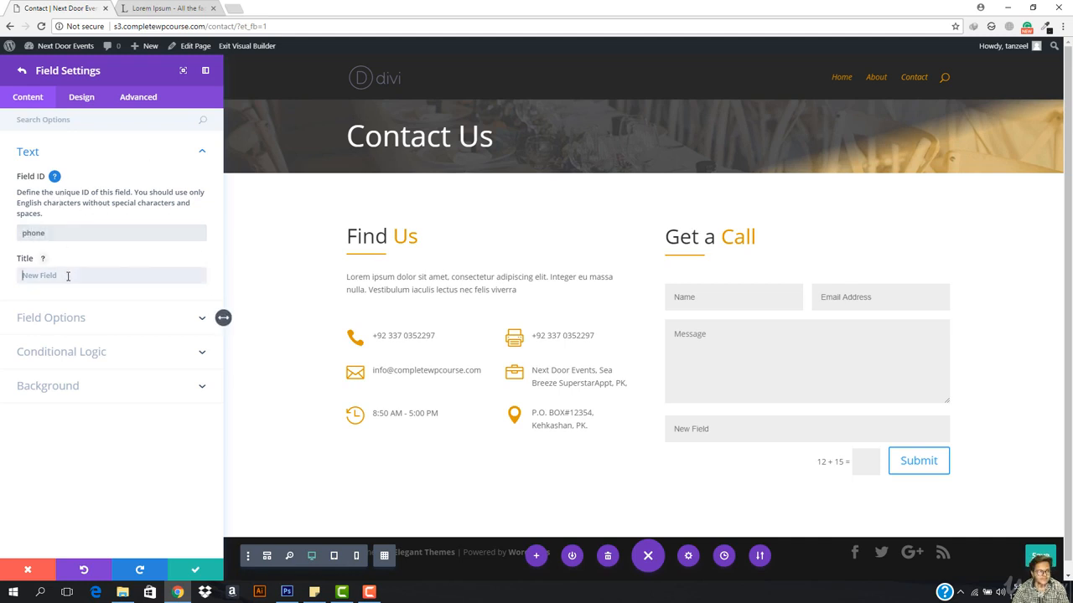
type("Phone Number")
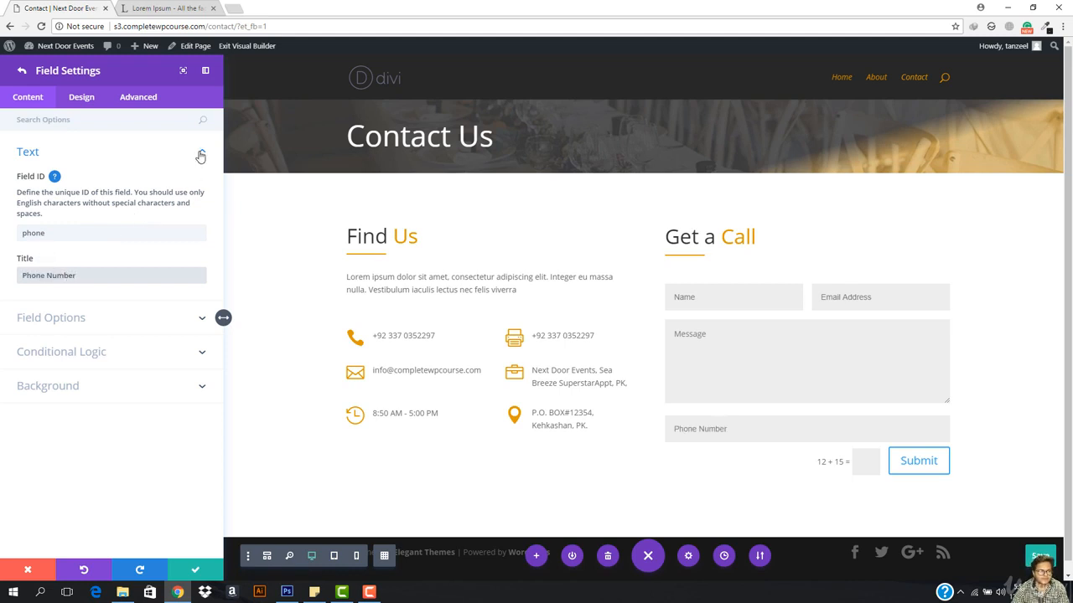
left_click(200, 155)
left_click(72, 187)
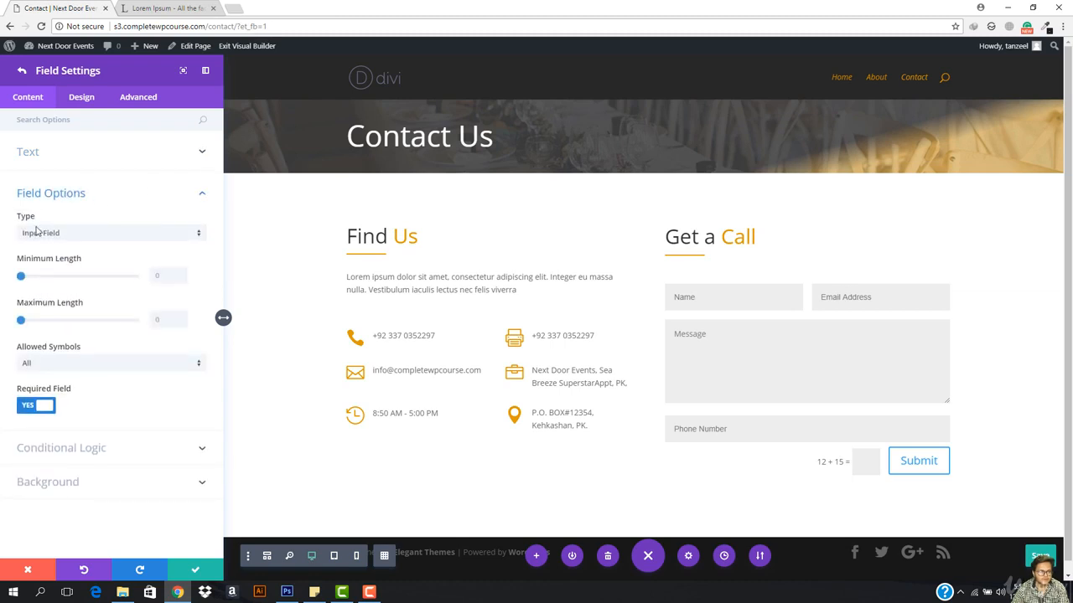
Step: Keep the phone field as a plain input and set its Minimum Length to 15
left_click(102, 238)
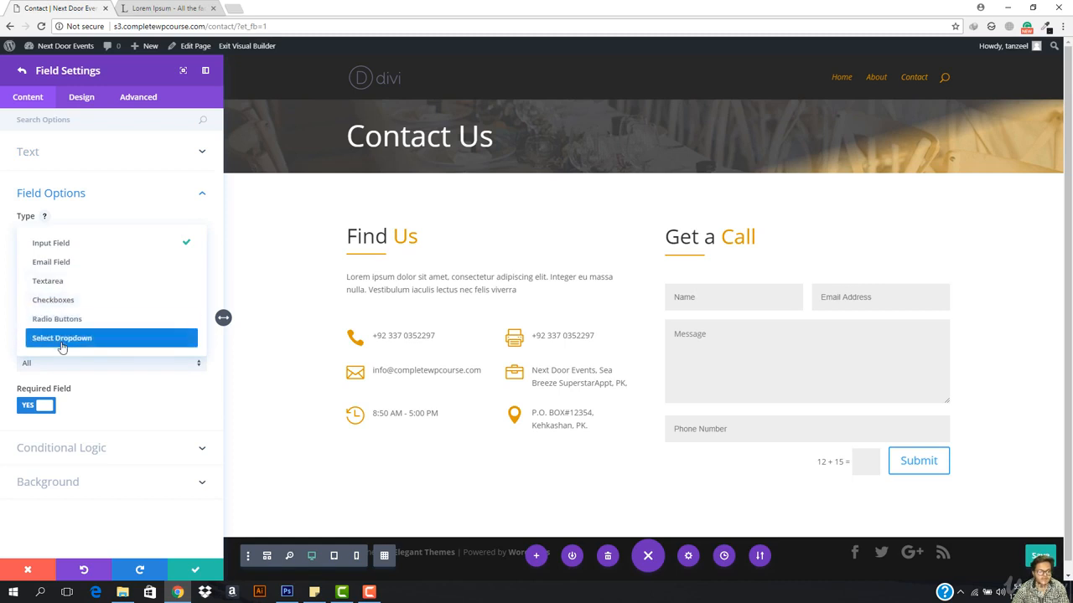
left_click(75, 245)
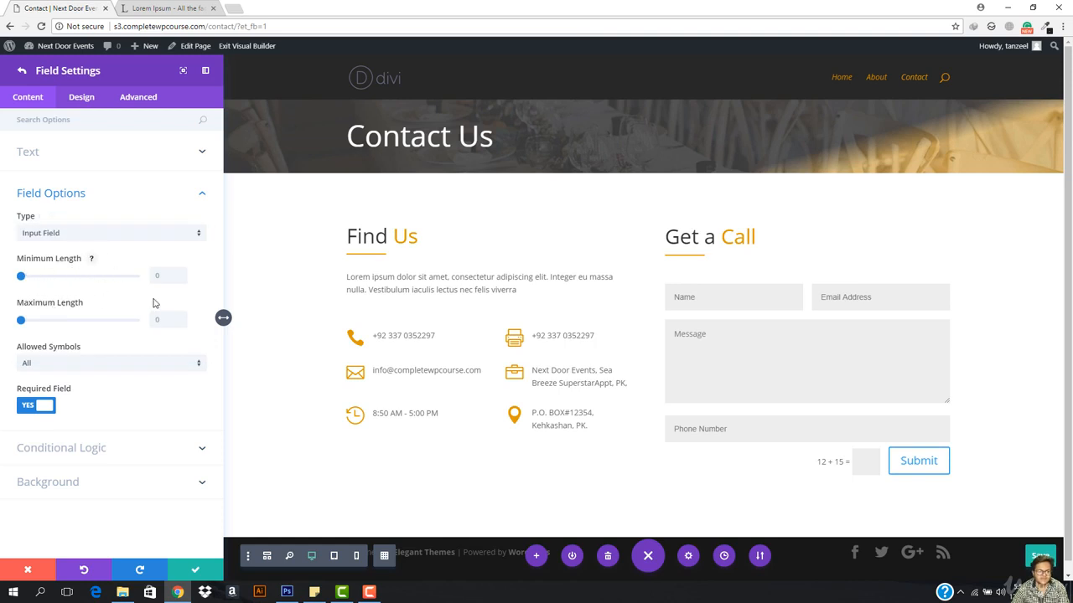
mouse_move(25, 279)
left_mouse_down()
mouse_move(136, 278)
mouse_move(34, 285)
left_mouse_up()
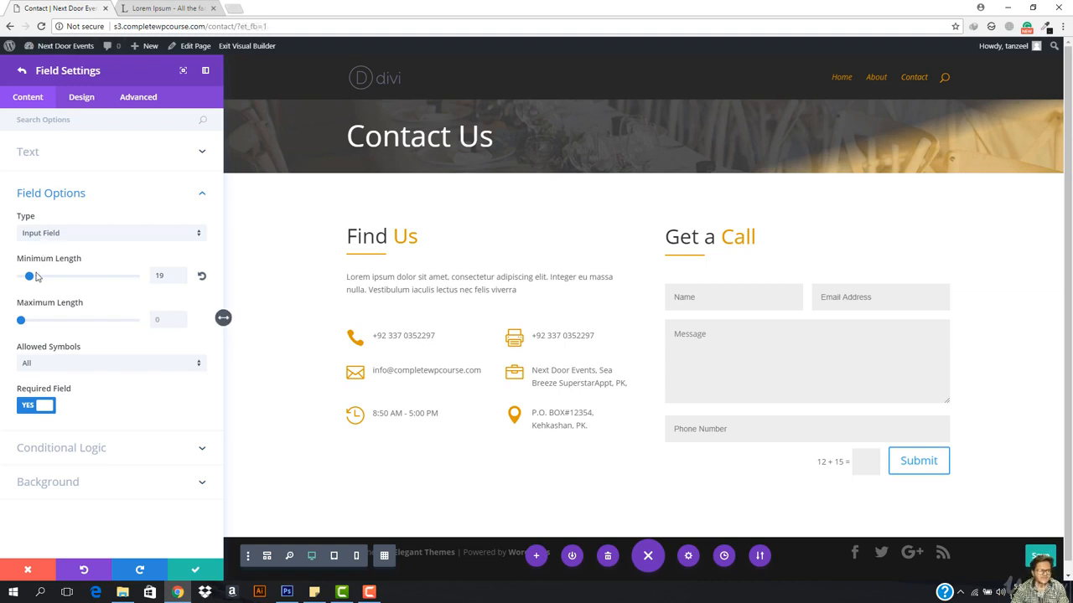
double_click(166, 275)
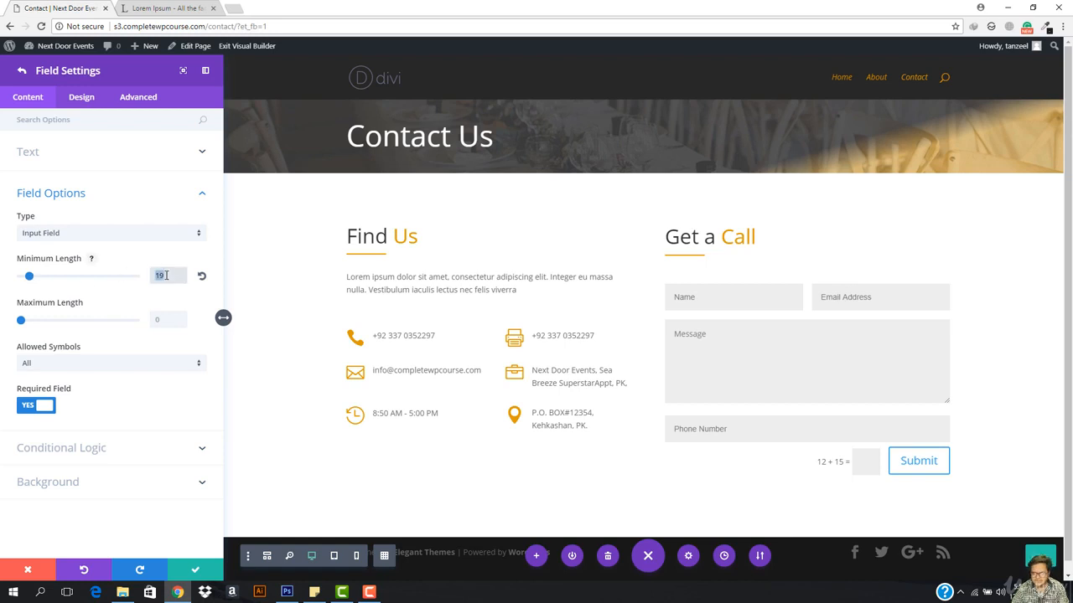
type("15")
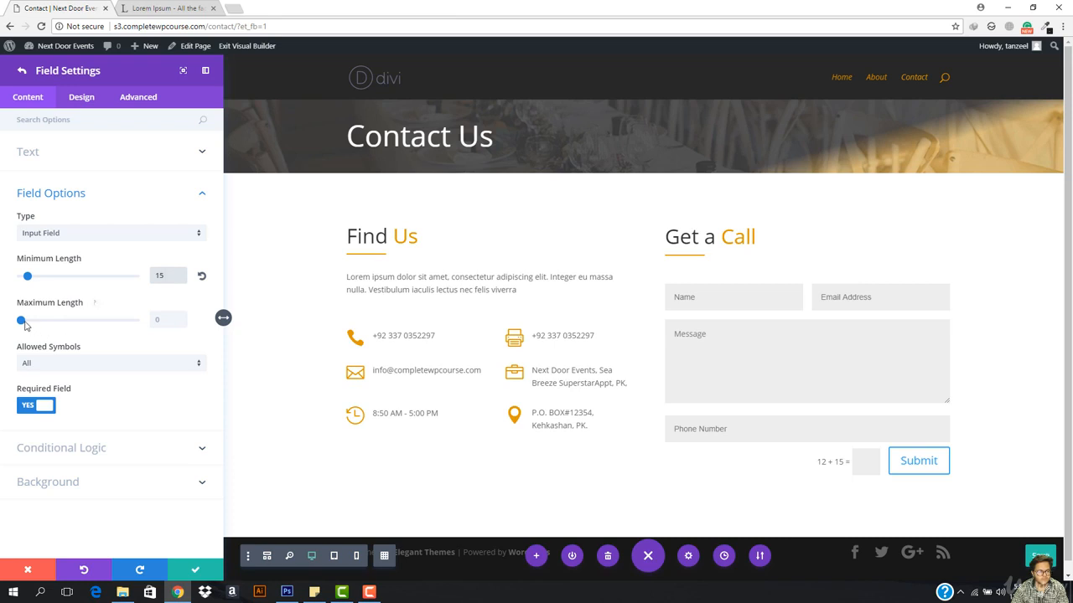
left_click(92, 302)
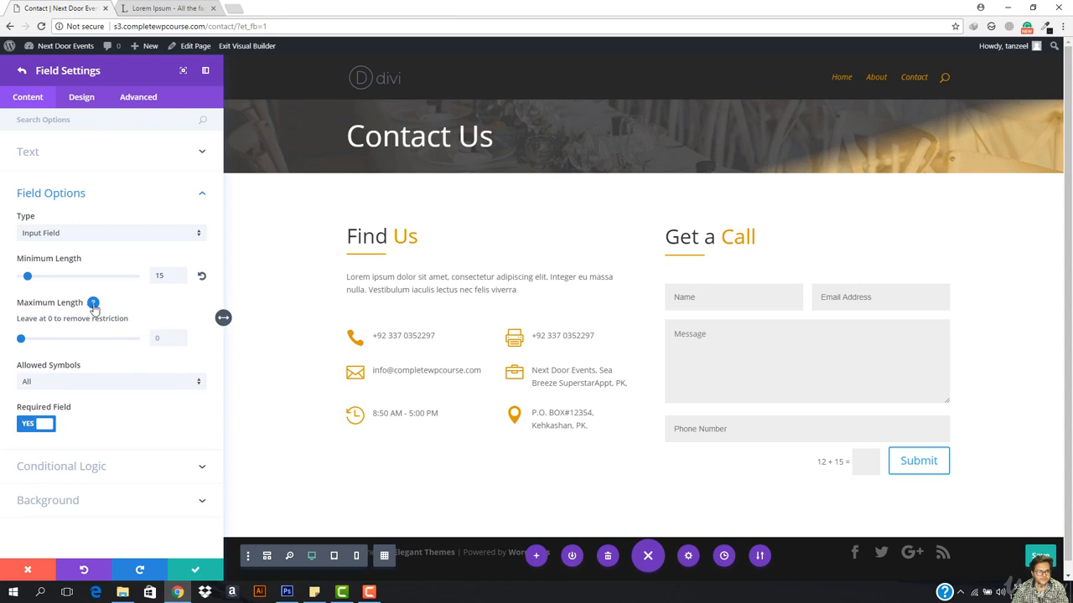
left_click(93, 304)
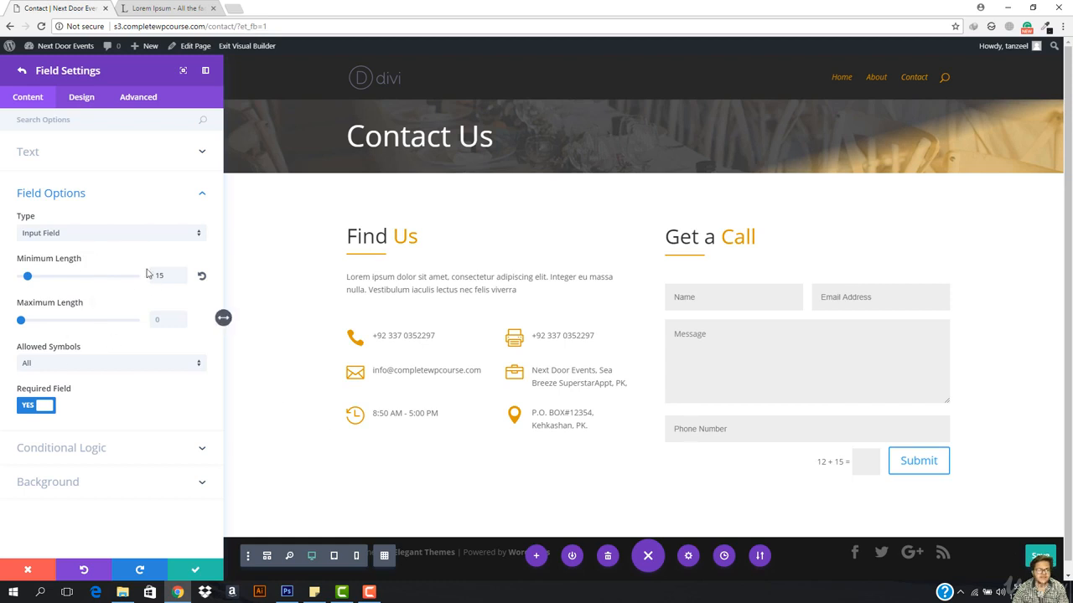
Step: Restrict the phone field to Numbers Only (0-9) and enable its conditional logic
left_click(87, 362)
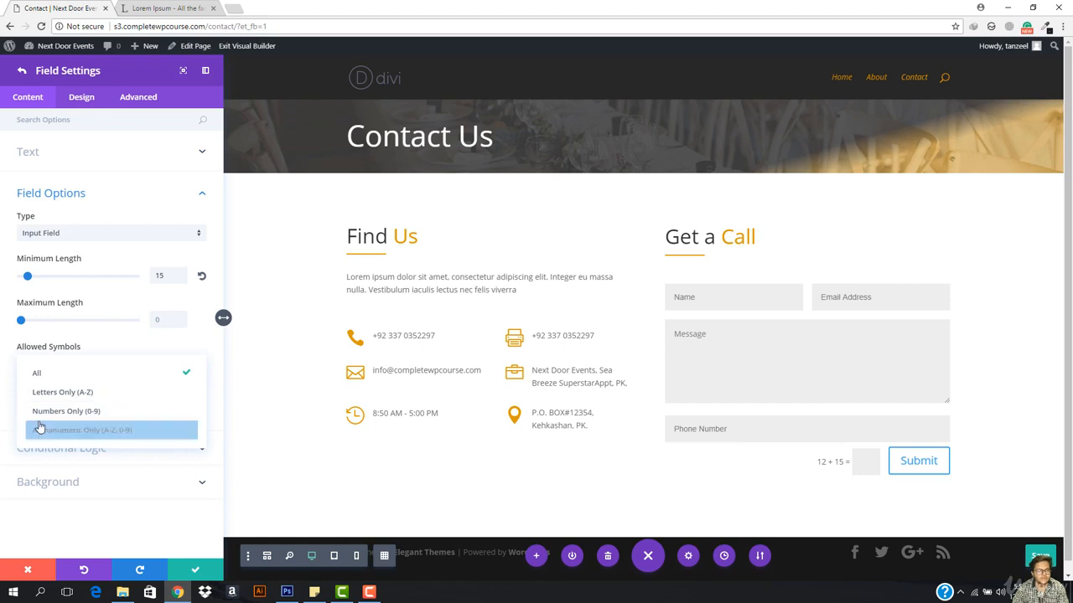
left_click(80, 410)
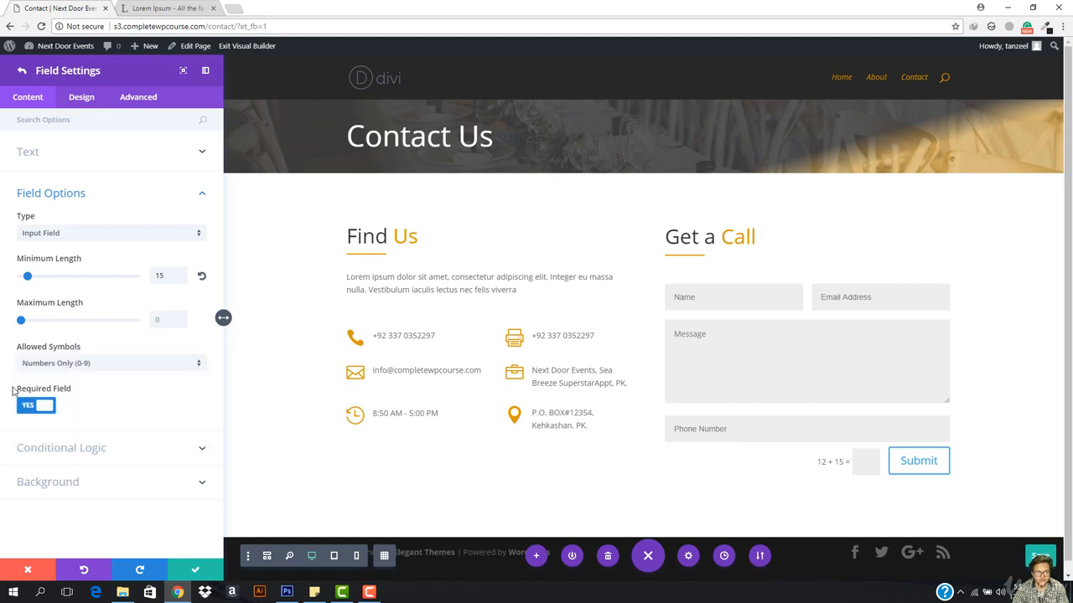
left_click(121, 372)
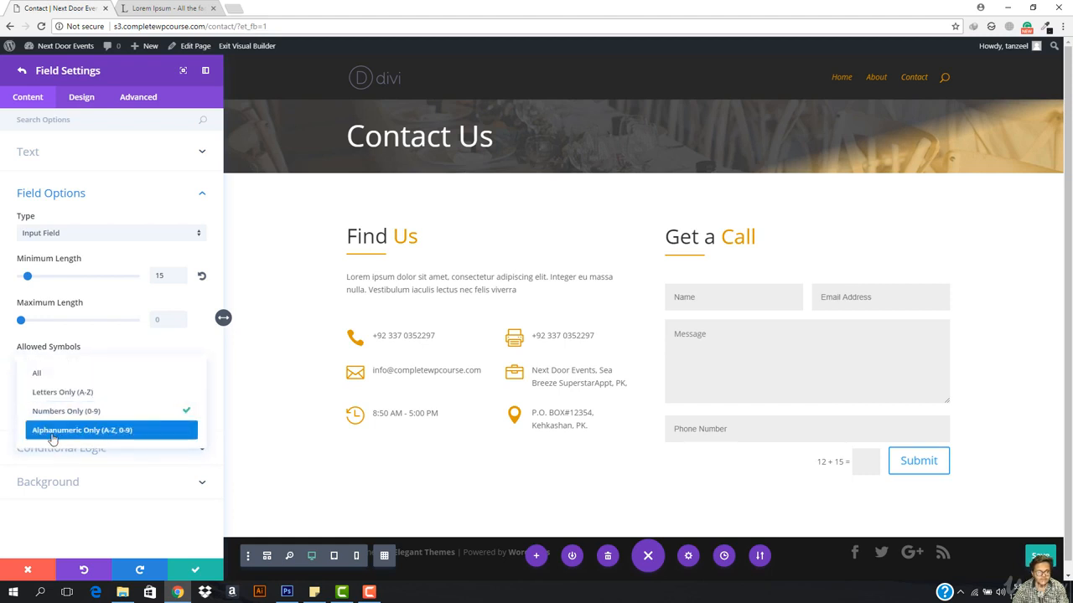
left_click(108, 415)
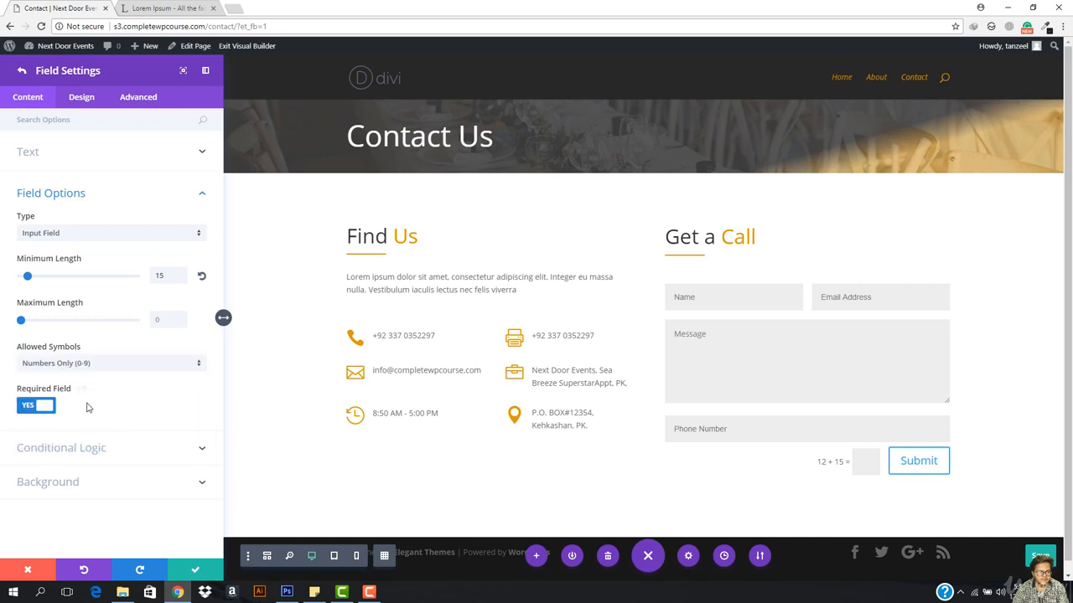
left_click(89, 448)
left_click(29, 268)
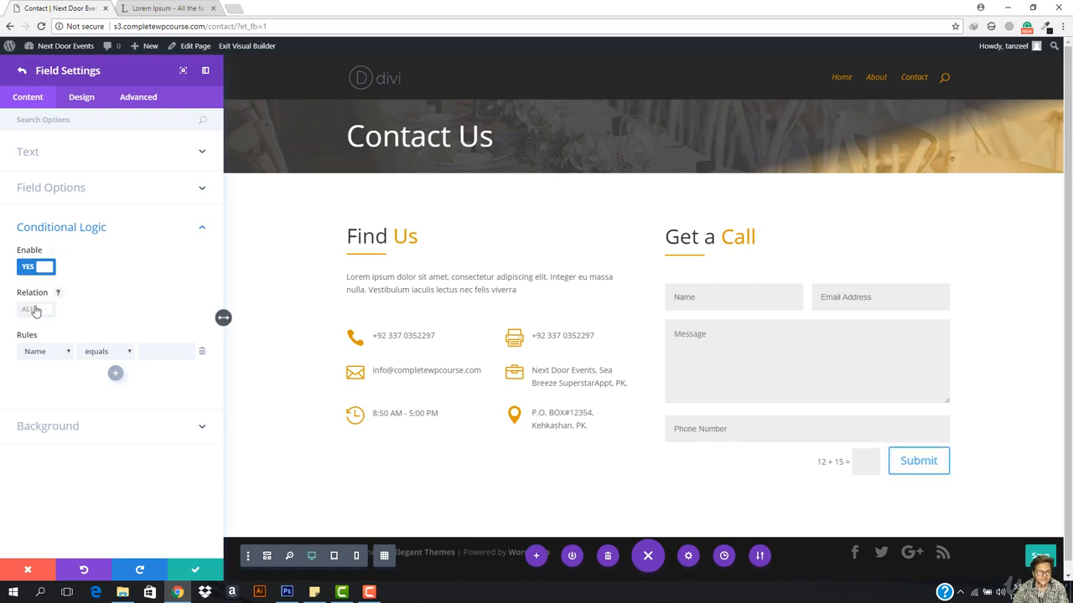
Step: Set the conditional relation to ANY with the rule 'Email Address is not empty'
left_click(34, 310)
left_click(49, 353)
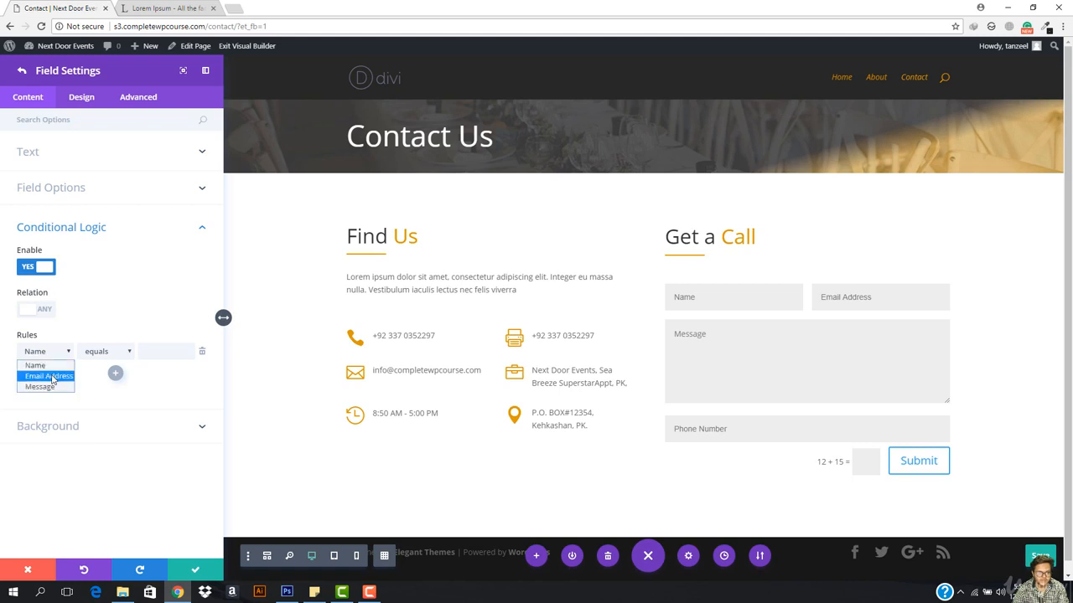
left_click(52, 375)
left_click(105, 353)
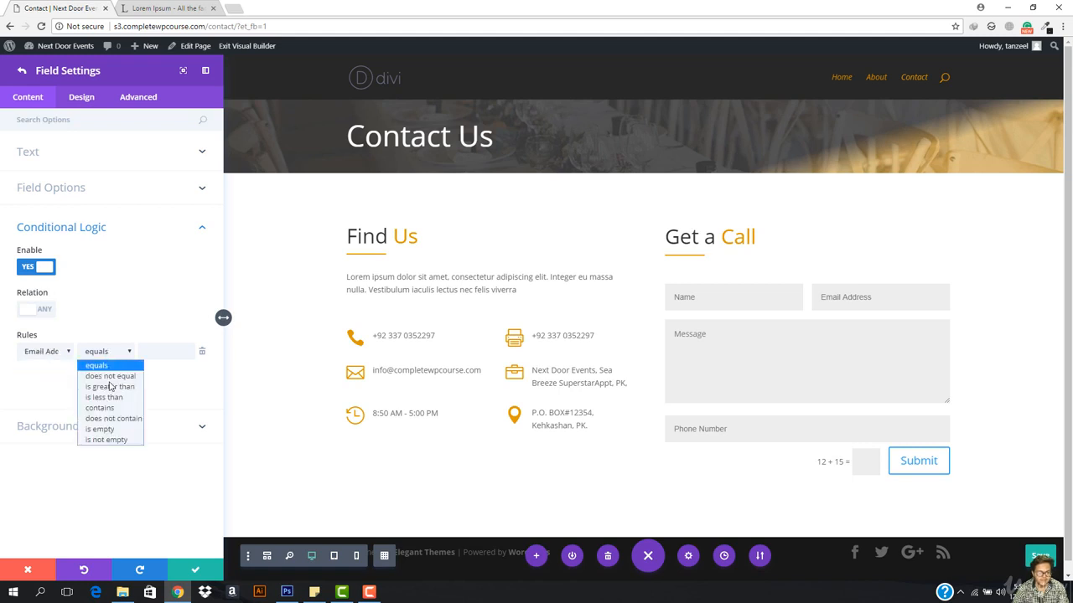
left_click(101, 407)
left_click(173, 352)
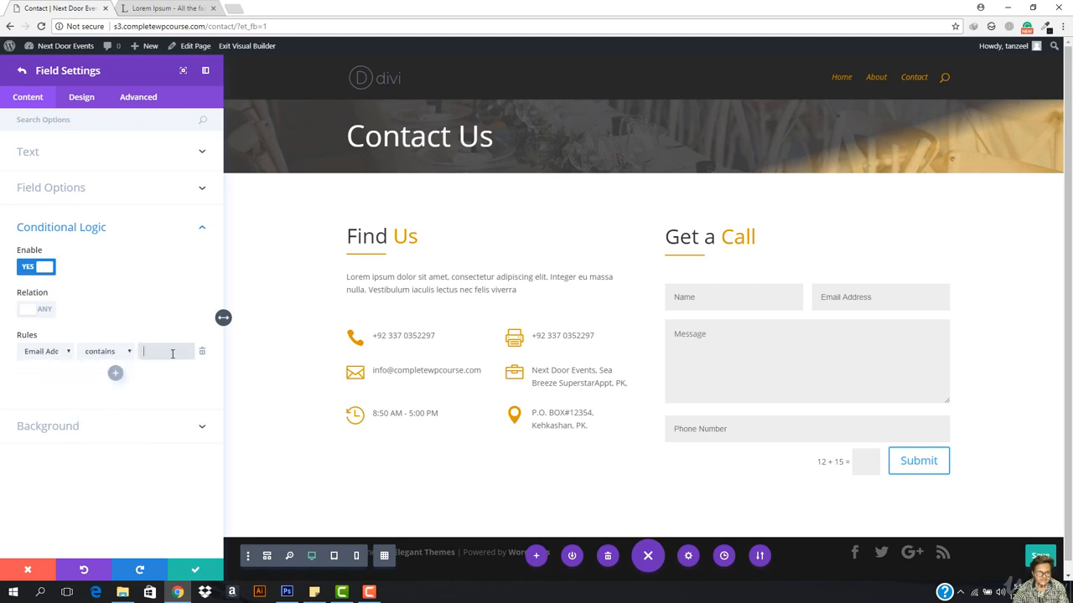
left_click(105, 348)
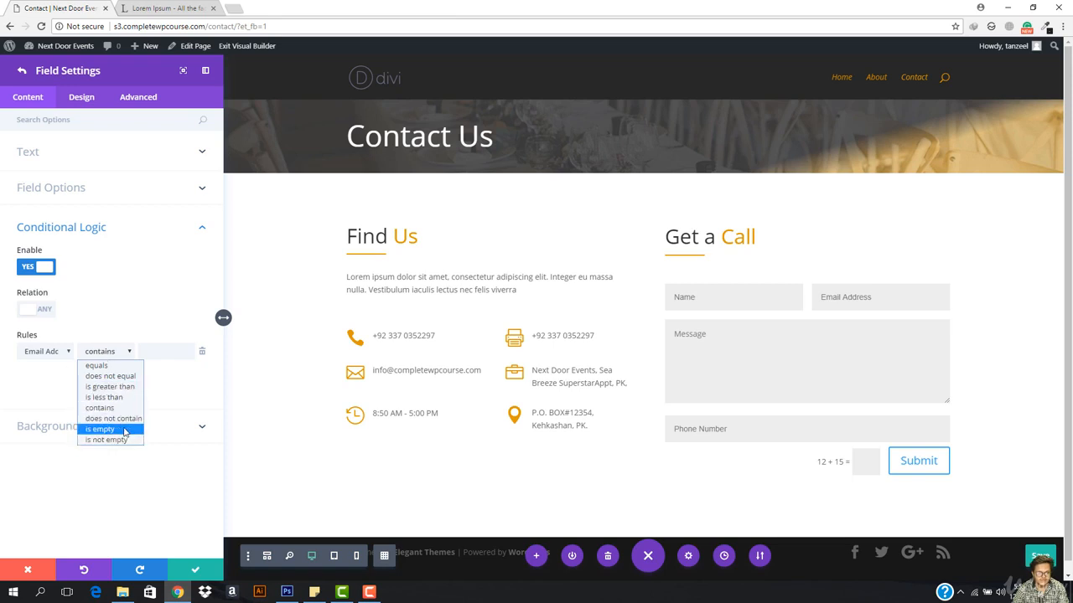
left_click(125, 430)
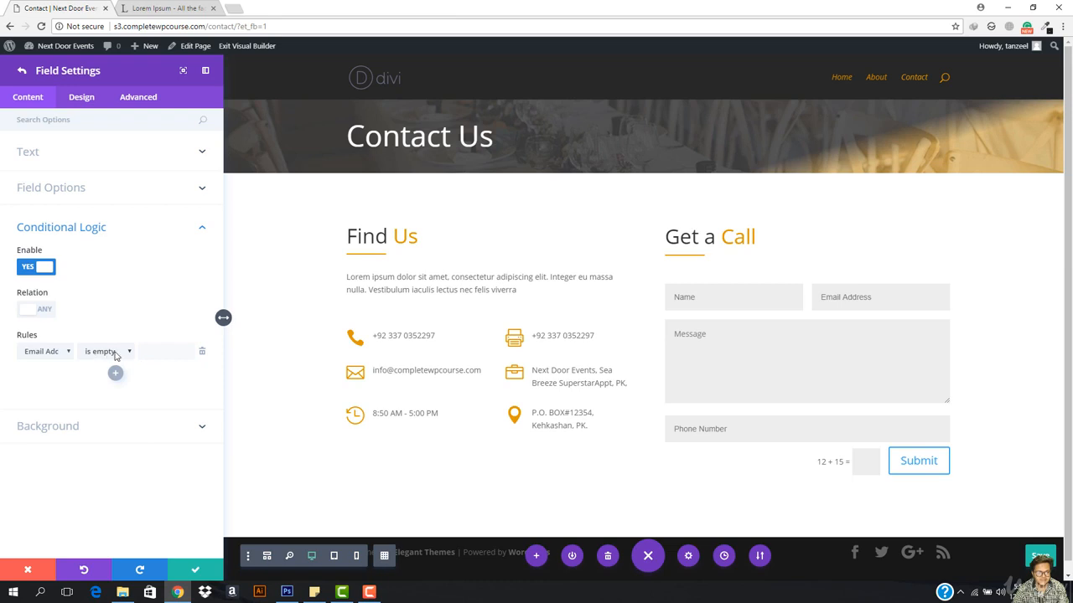
left_click(116, 355)
left_click(109, 438)
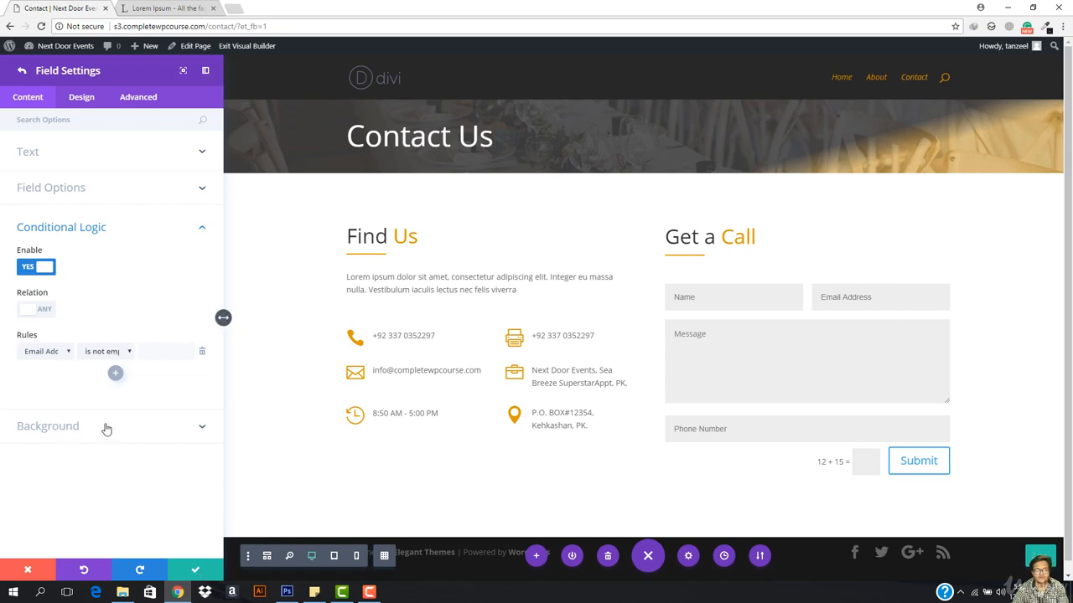
Step: Save the phone field and move it above Message in the form's field list
left_click(195, 569)
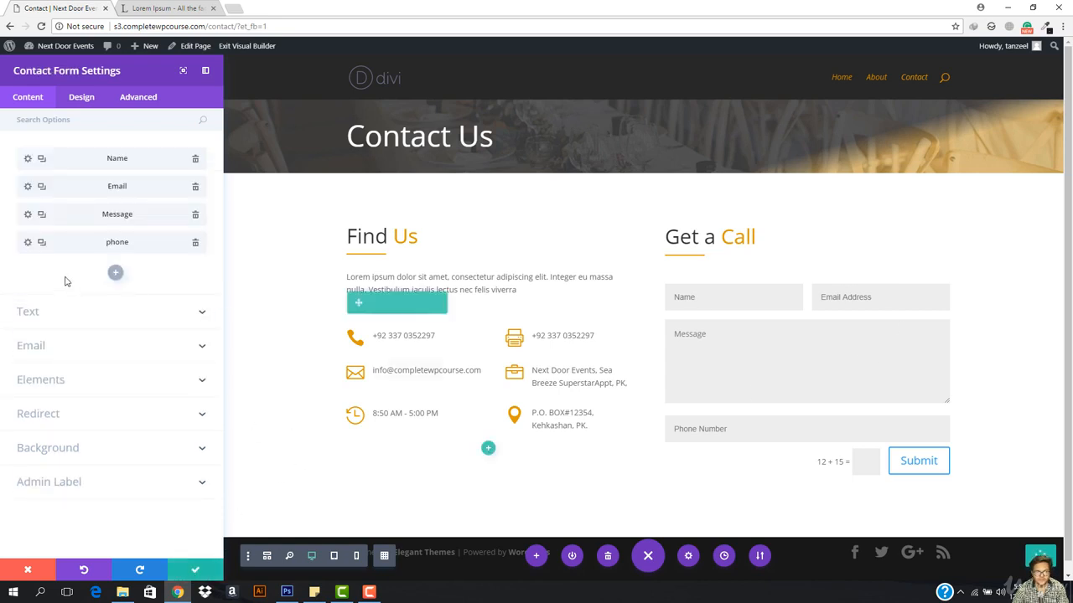
left_click_drag(90, 249, 107, 216)
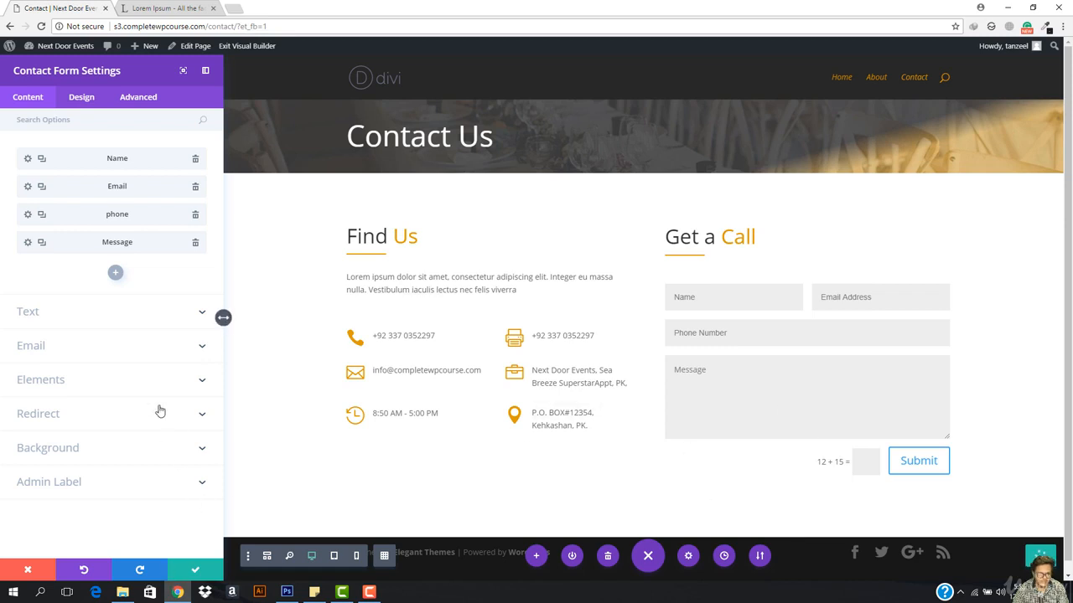
left_click(83, 99)
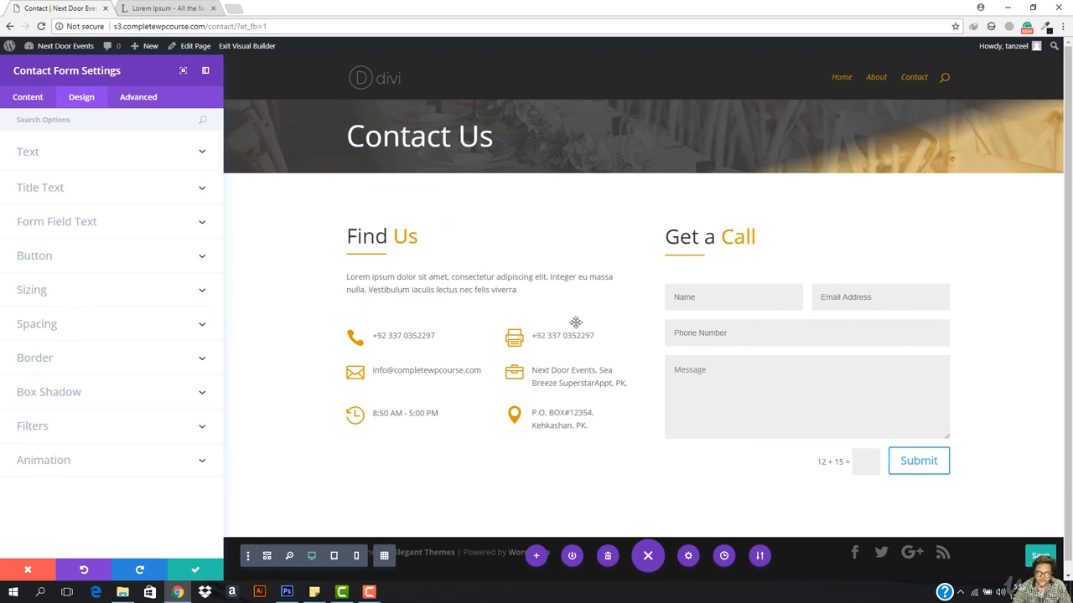
Step: Enable custom Submit button styles with an orange border and orange text
left_click(55, 268)
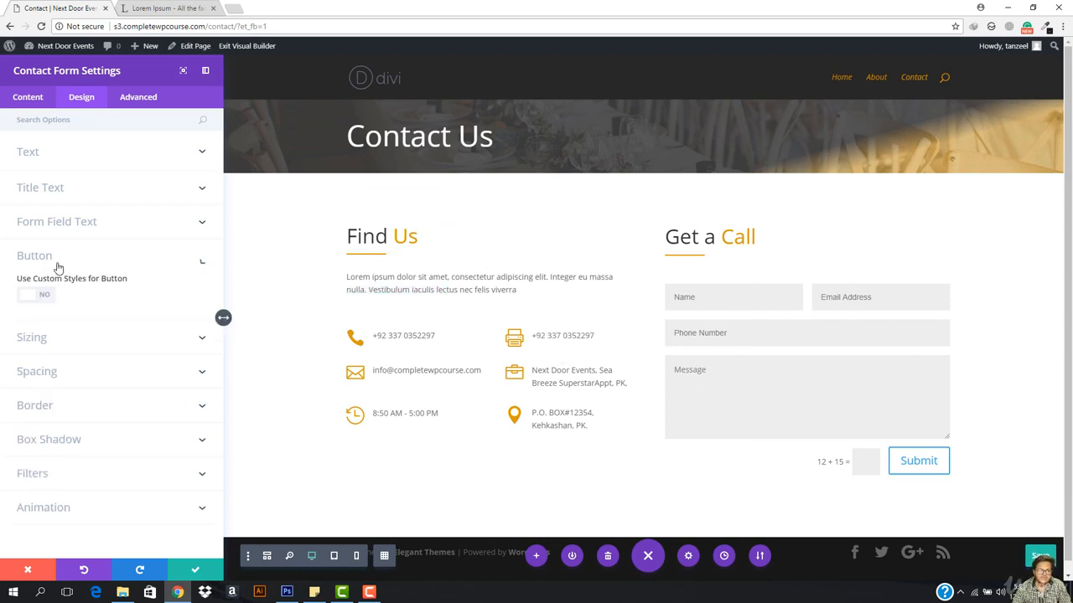
left_click(30, 303)
scroll(85, 399, "down", 3)
scroll(85, 399, "down", 4)
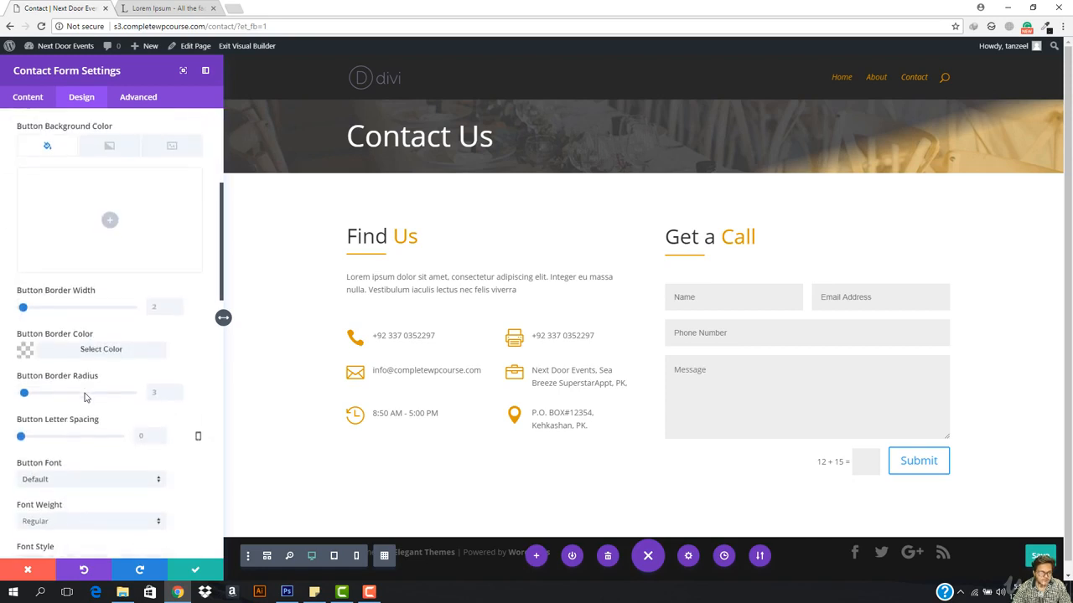
scroll(86, 397, "down", 5)
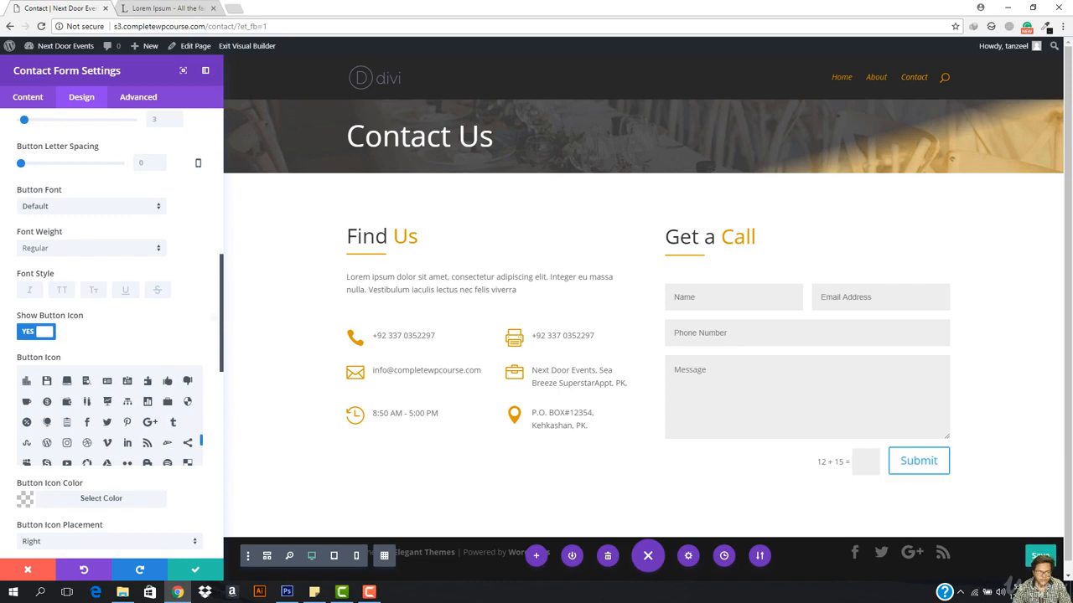
scroll(89, 477, "down", 5)
scroll(89, 478, "down", 3)
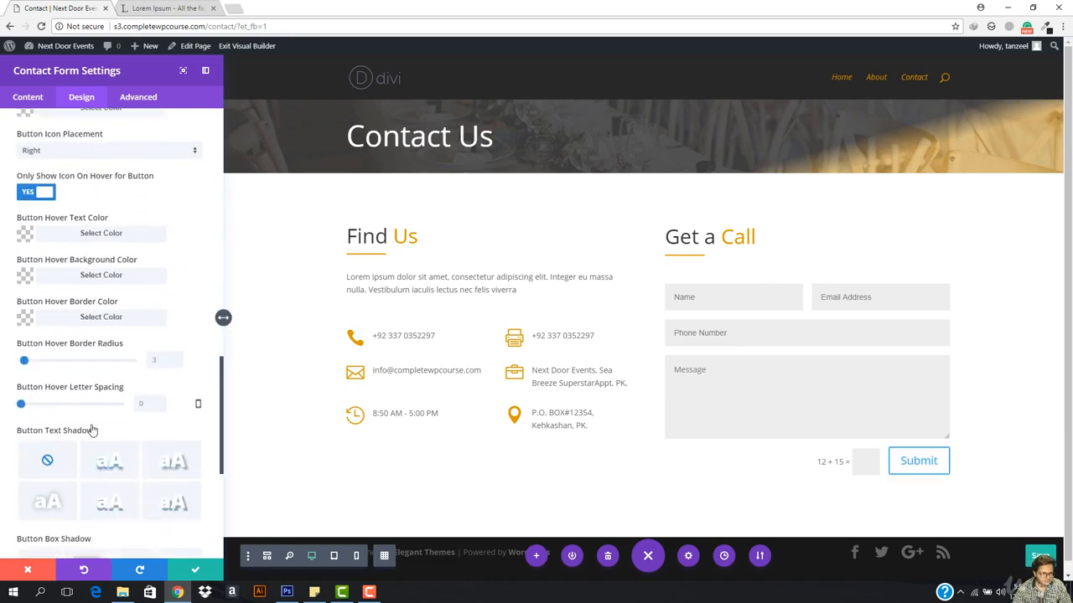
scroll(71, 232, "up", 3)
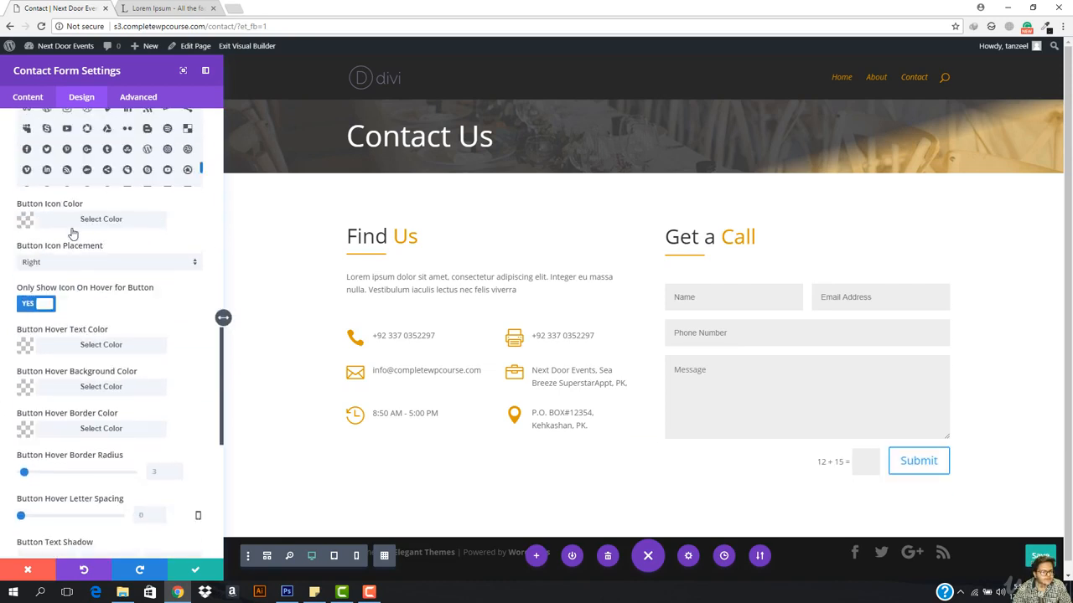
scroll(71, 231, "up", 3)
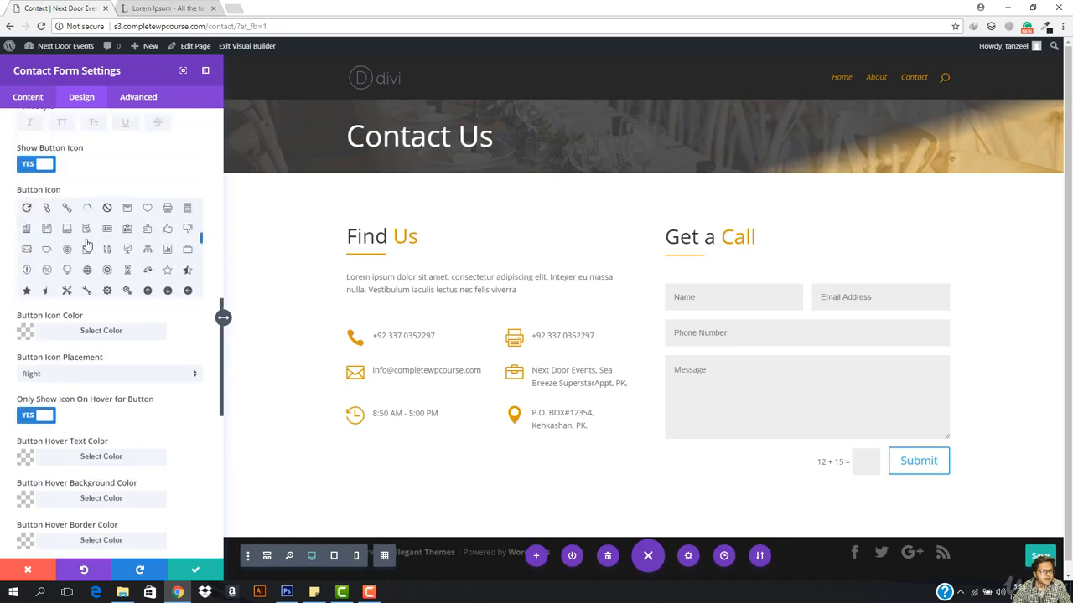
scroll(81, 254, "up", 6)
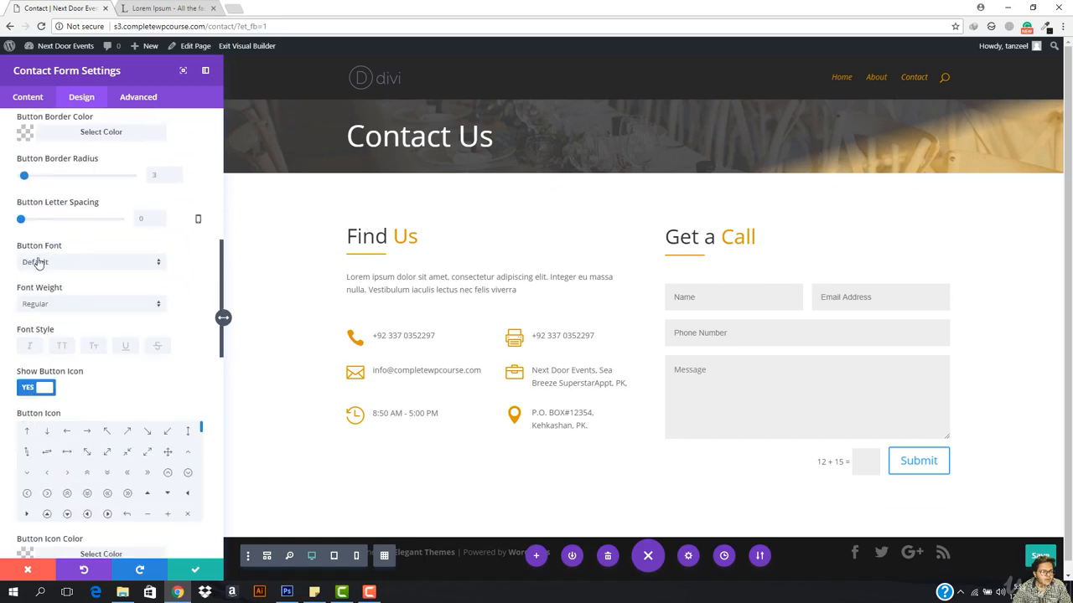
scroll(38, 263, "up", 2)
left_click(74, 246)
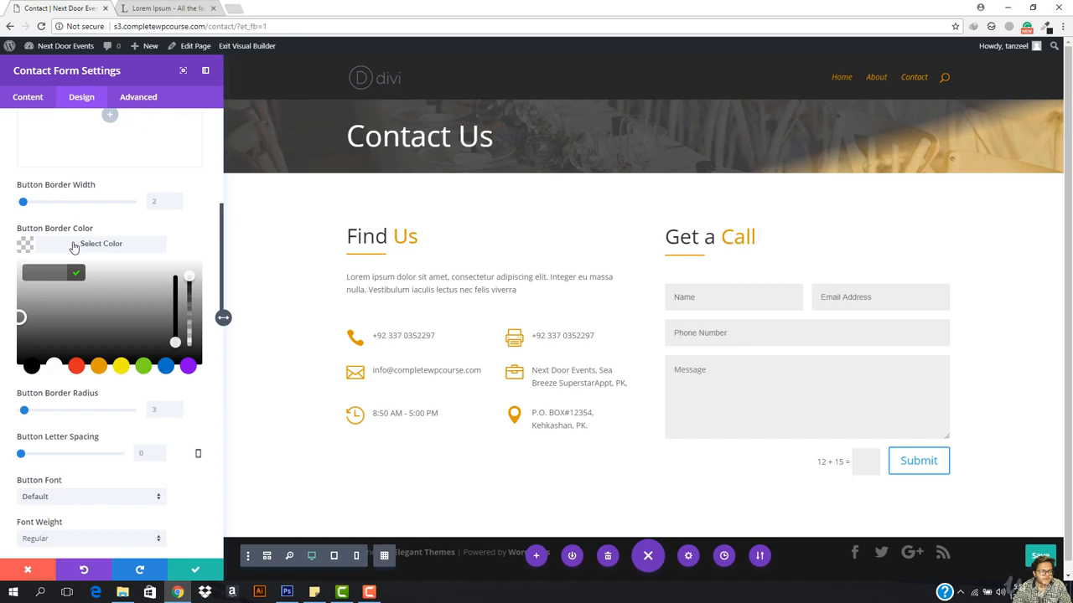
left_click(97, 368)
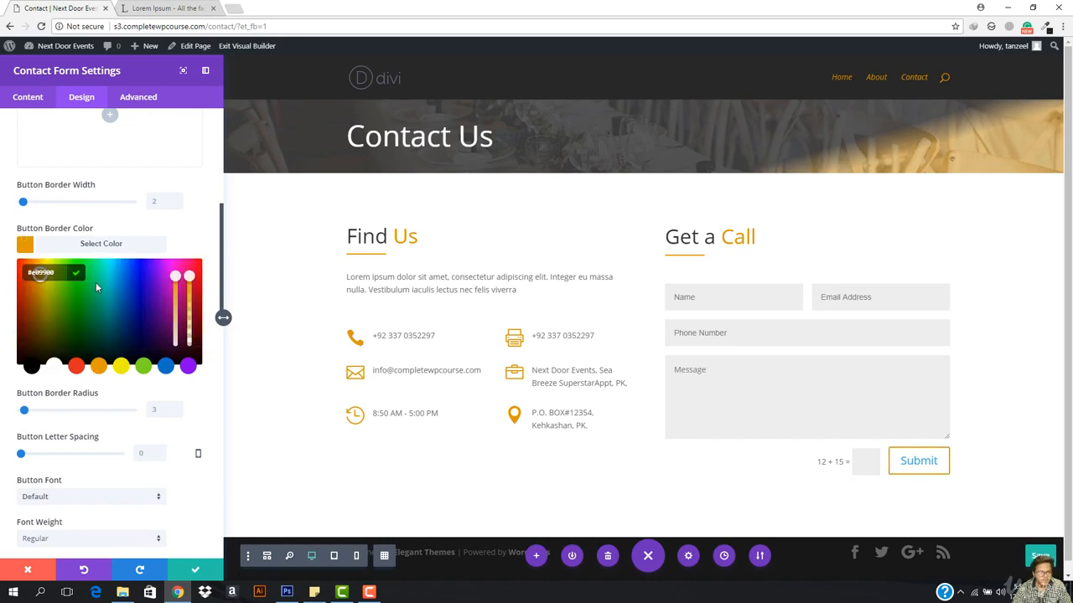
scroll(96, 282, "up", 4)
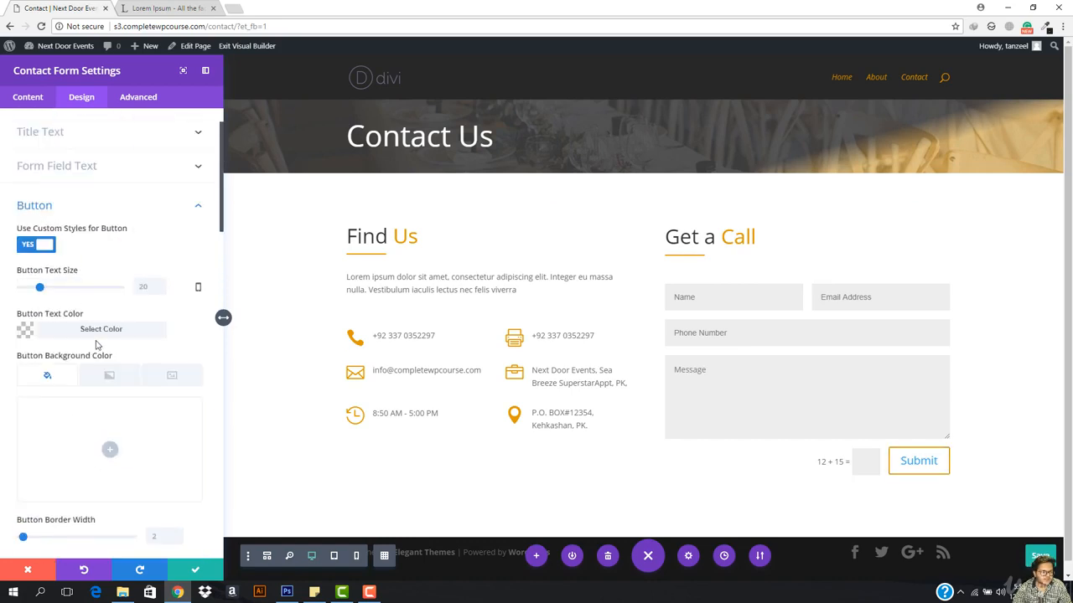
left_click(89, 329)
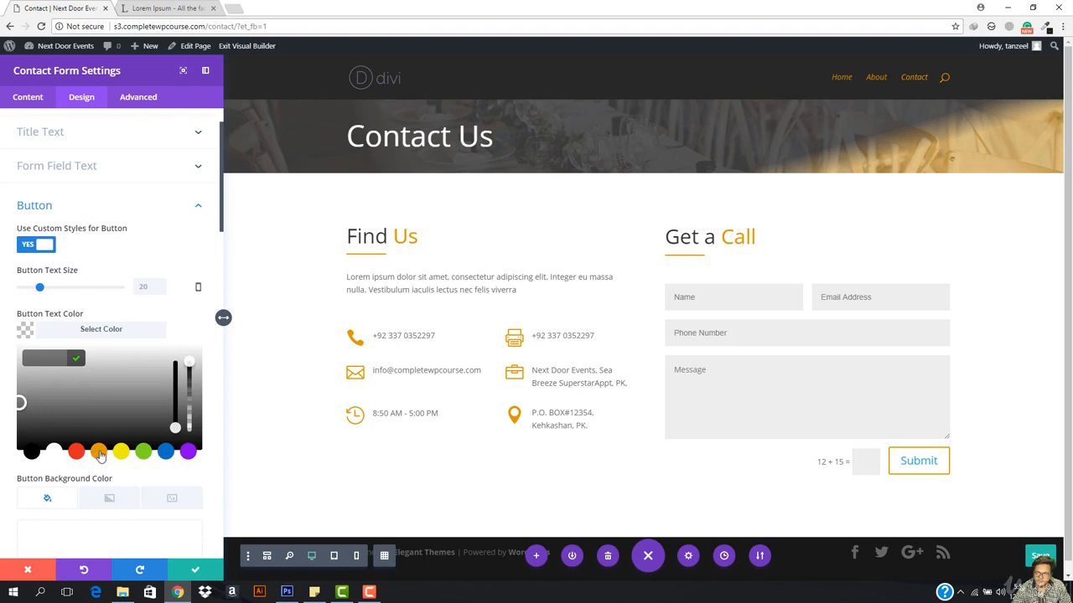
left_click(97, 453)
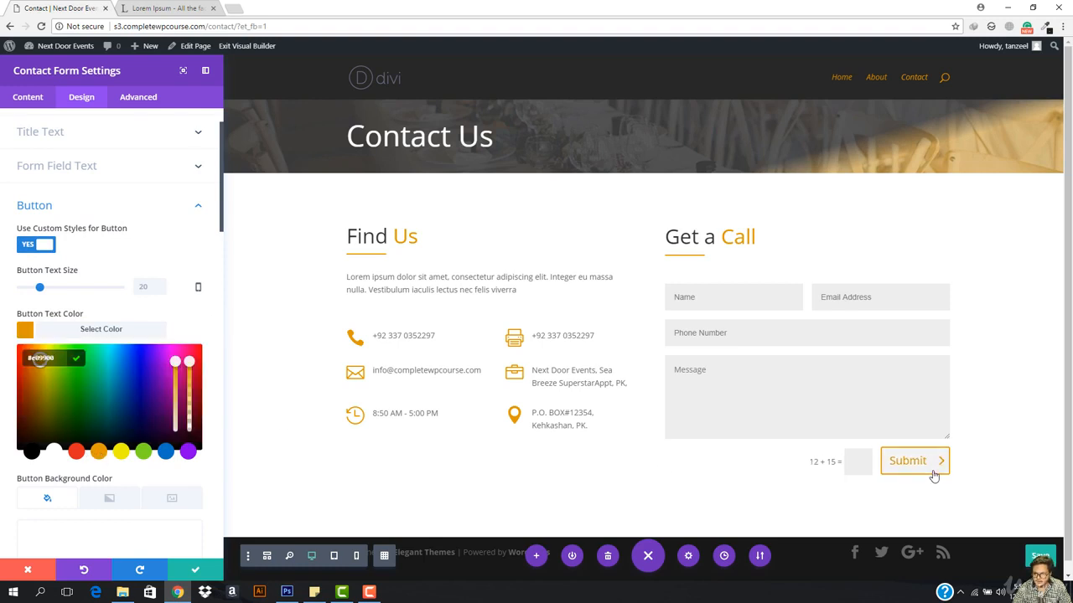
Step: Give the Submit button a phone icon and save the contact form settings
scroll(126, 373, "down", 10)
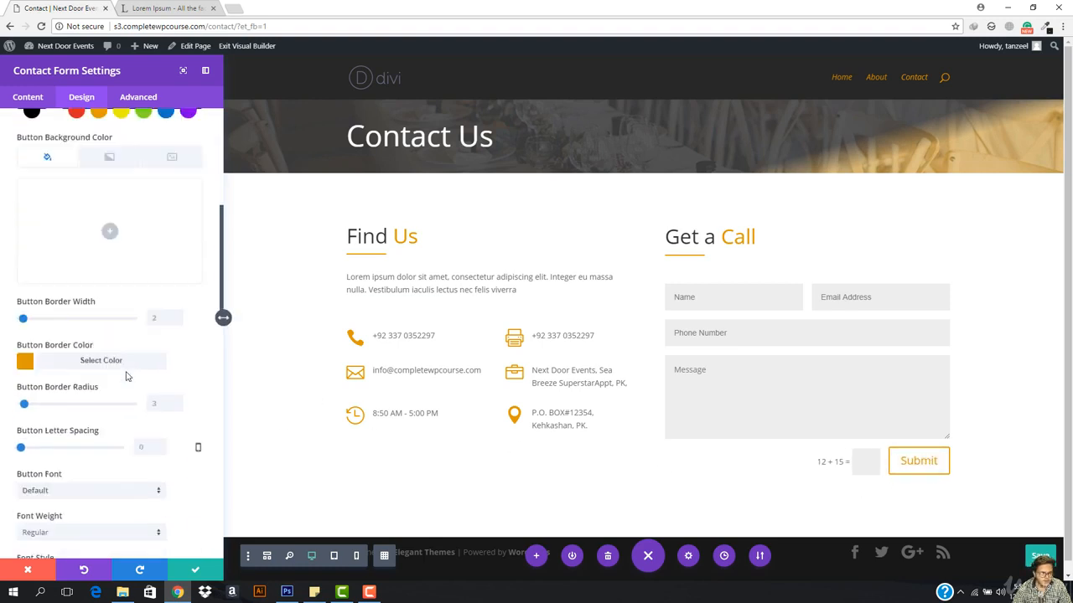
scroll(105, 282, "down", 2)
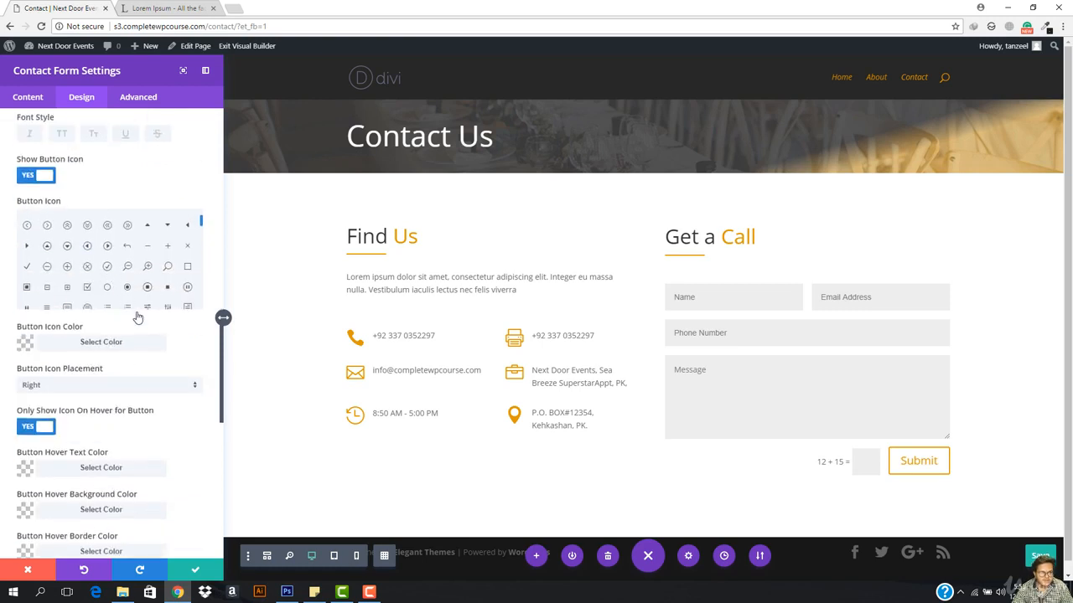
scroll(67, 271, "up", 1)
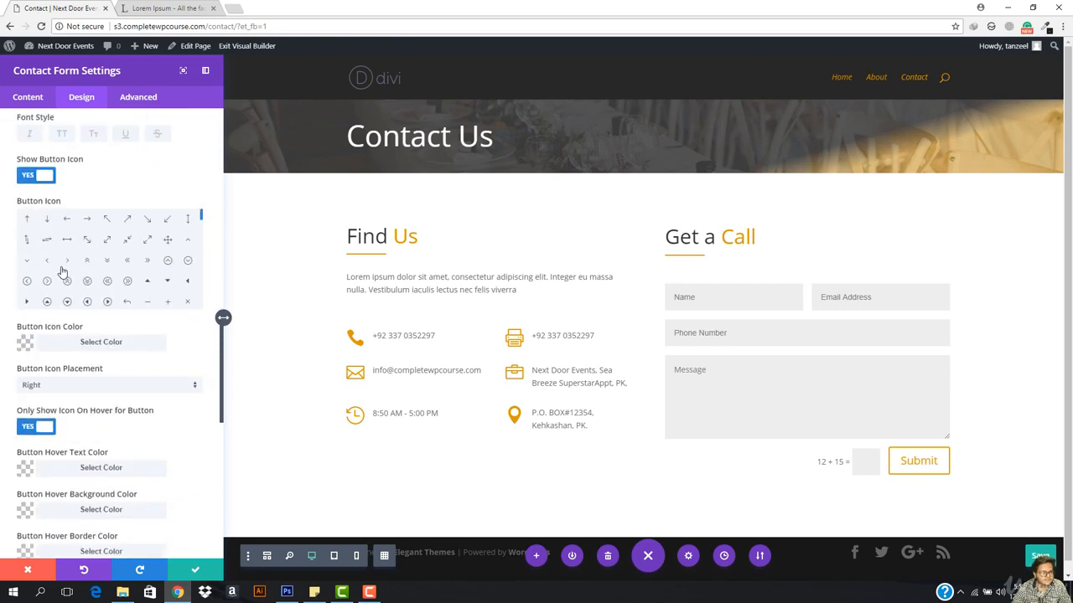
scroll(62, 272, "down", 1)
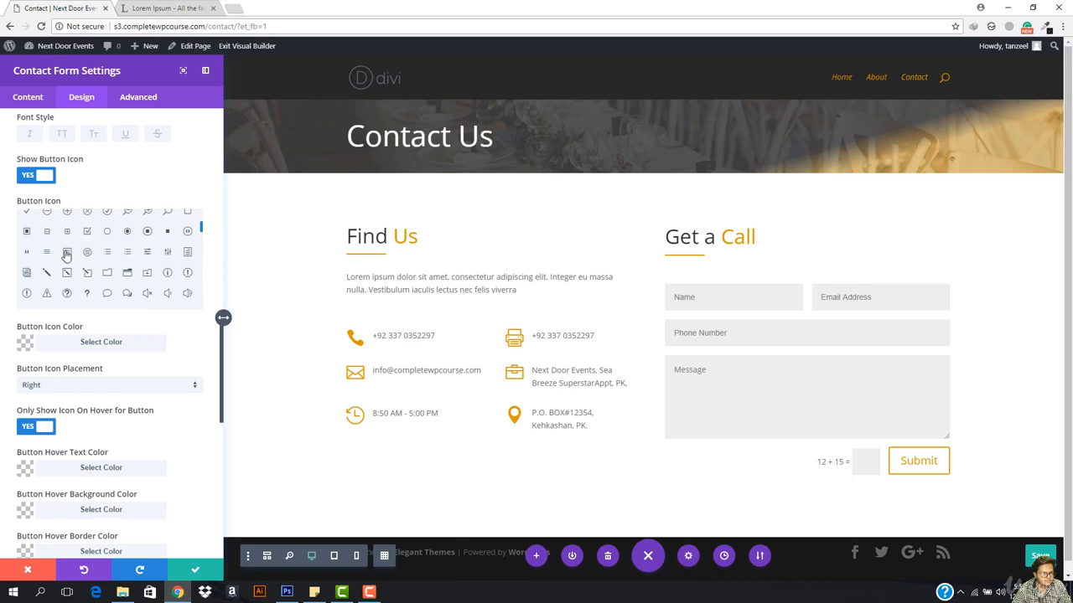
left_click(67, 253)
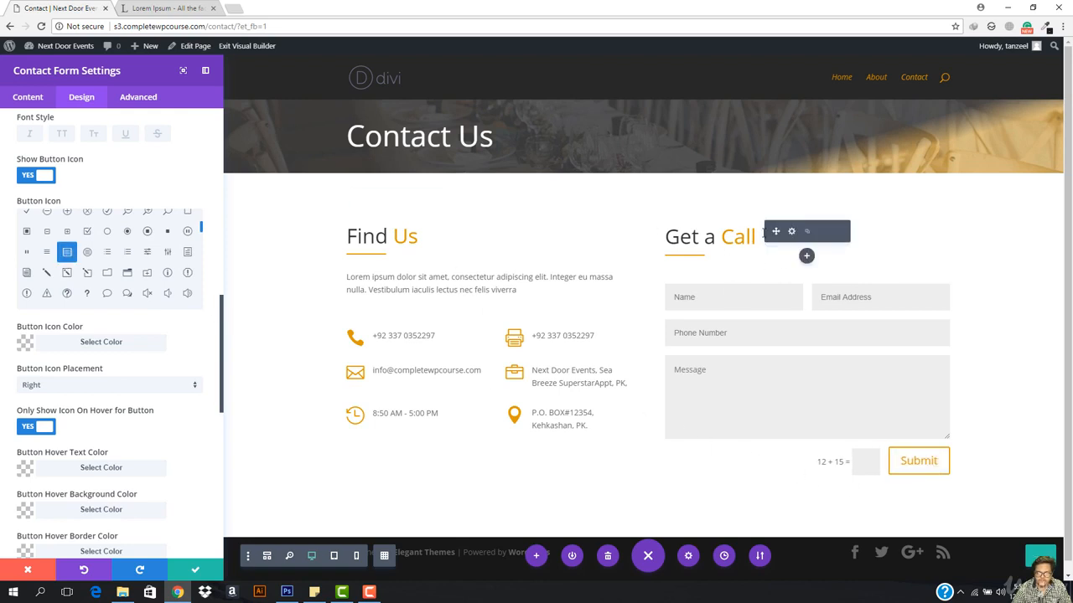
scroll(67, 281, "down", 5)
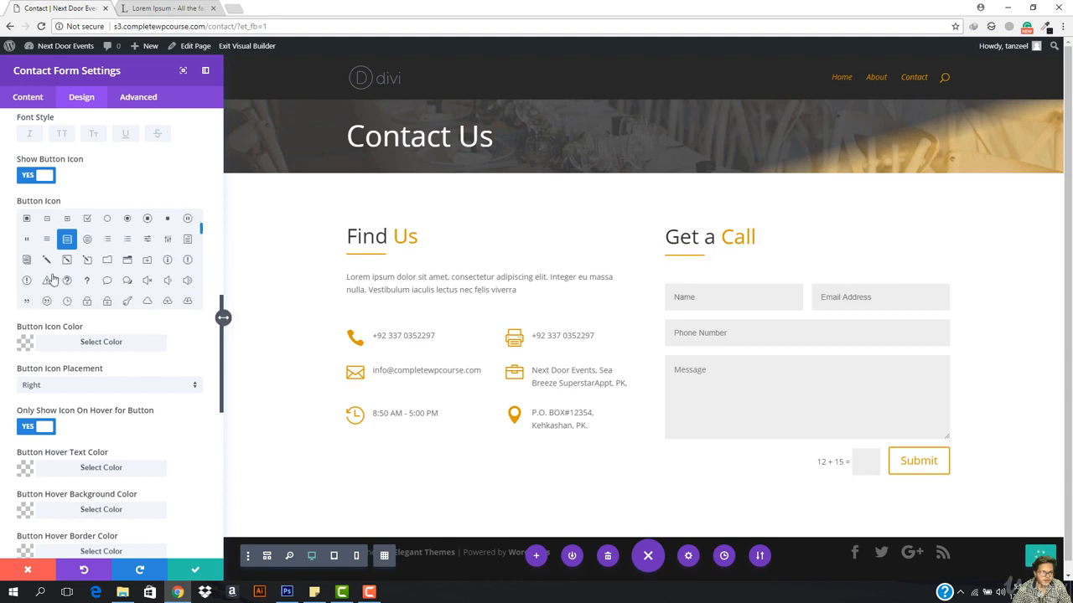
scroll(84, 296, "down", 5)
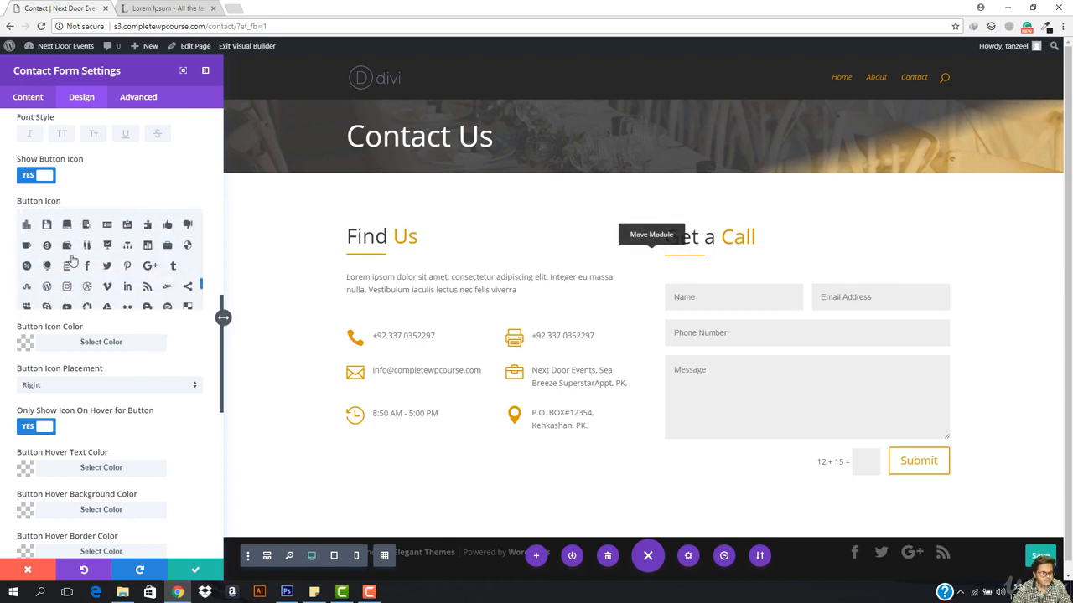
left_click(87, 260)
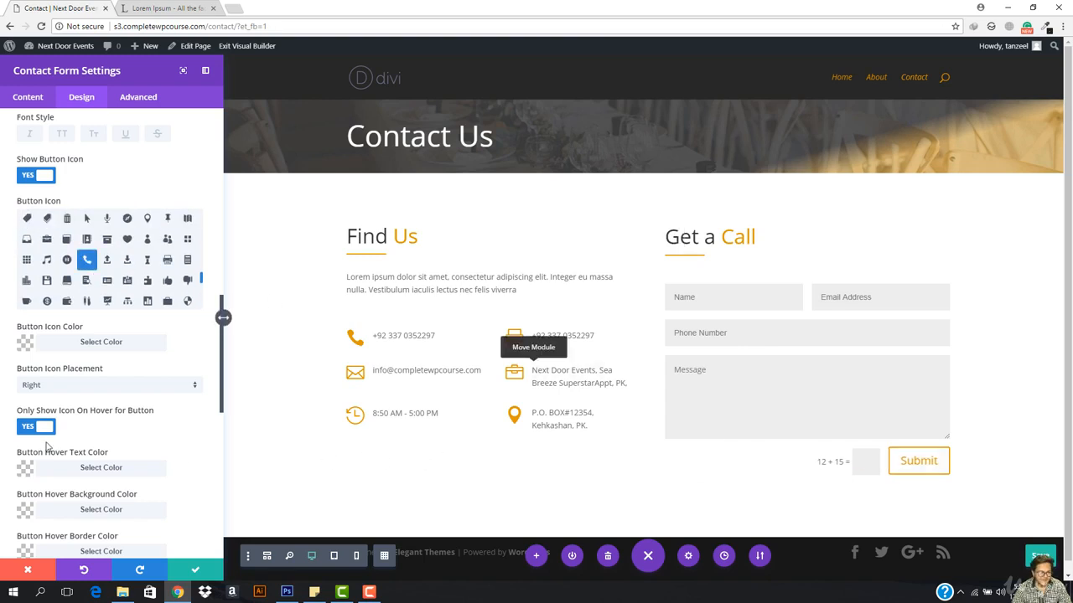
scroll(93, 452, "down", 8)
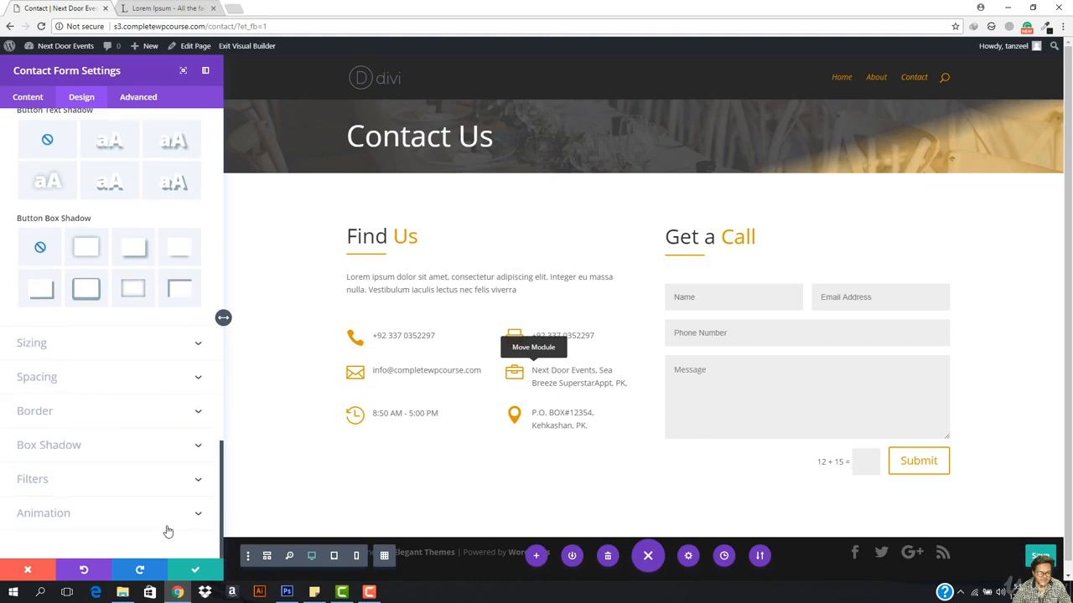
left_click(195, 572)
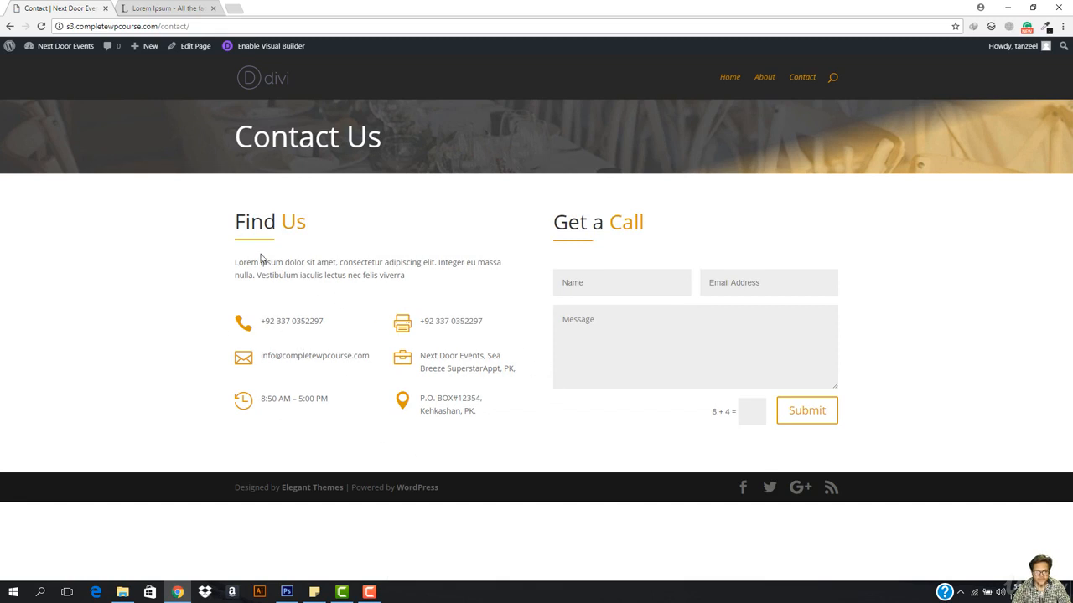
Step: Fill the live form's name with 'sss' and email with 's'
type("sss")
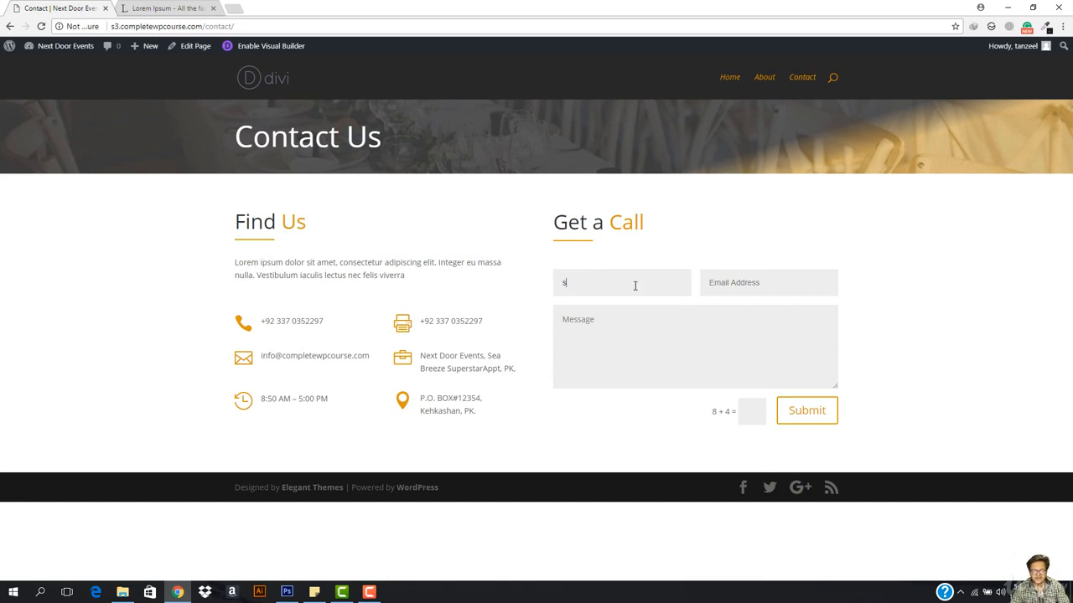
left_click(745, 288)
type("ssss@jk.cpo")
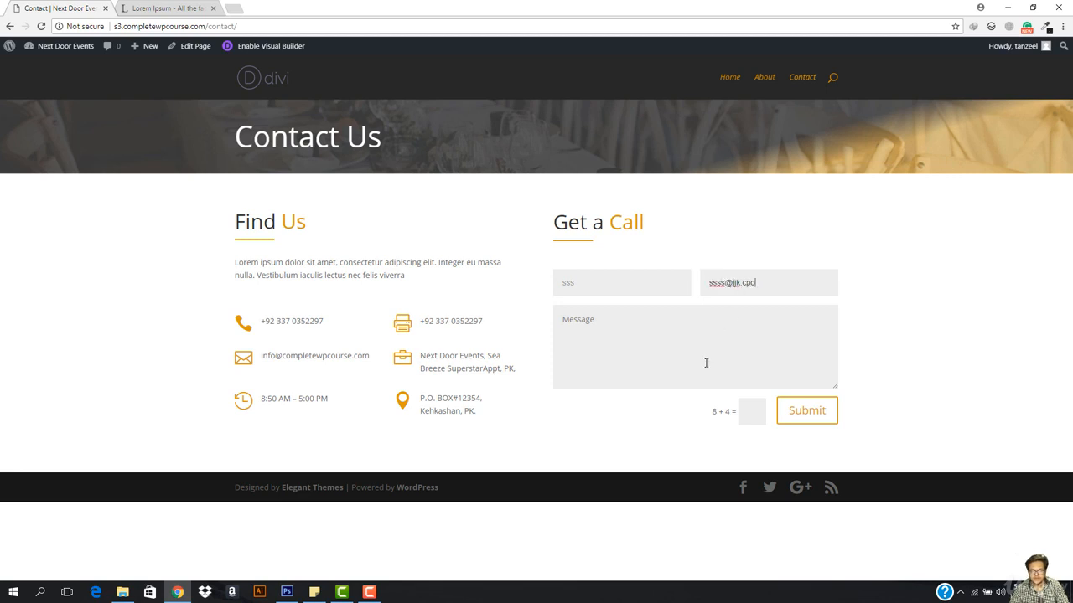
left_click(706, 363)
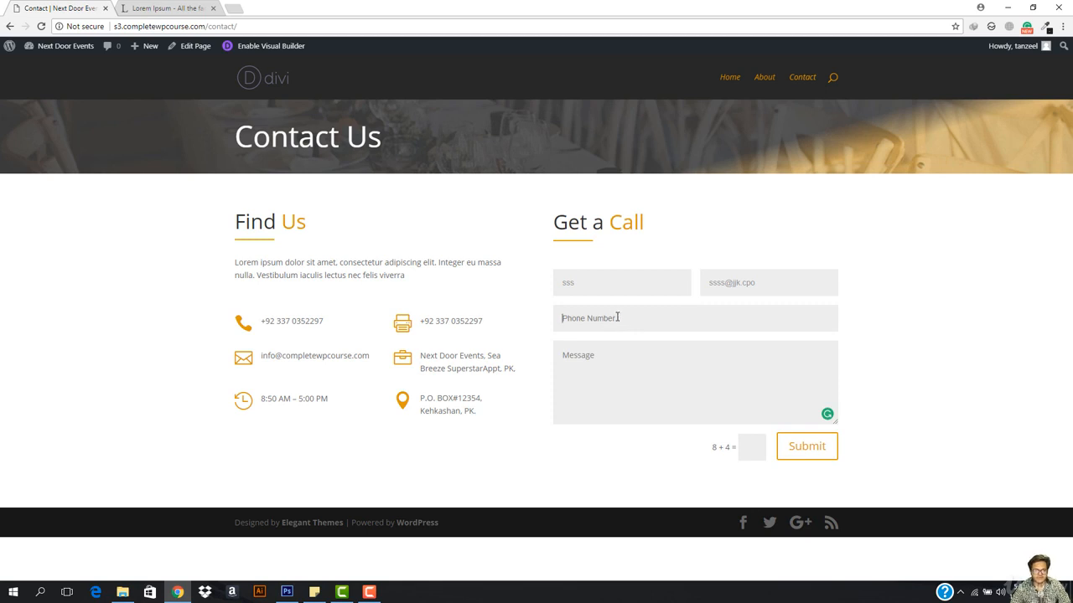
left_click(630, 328)
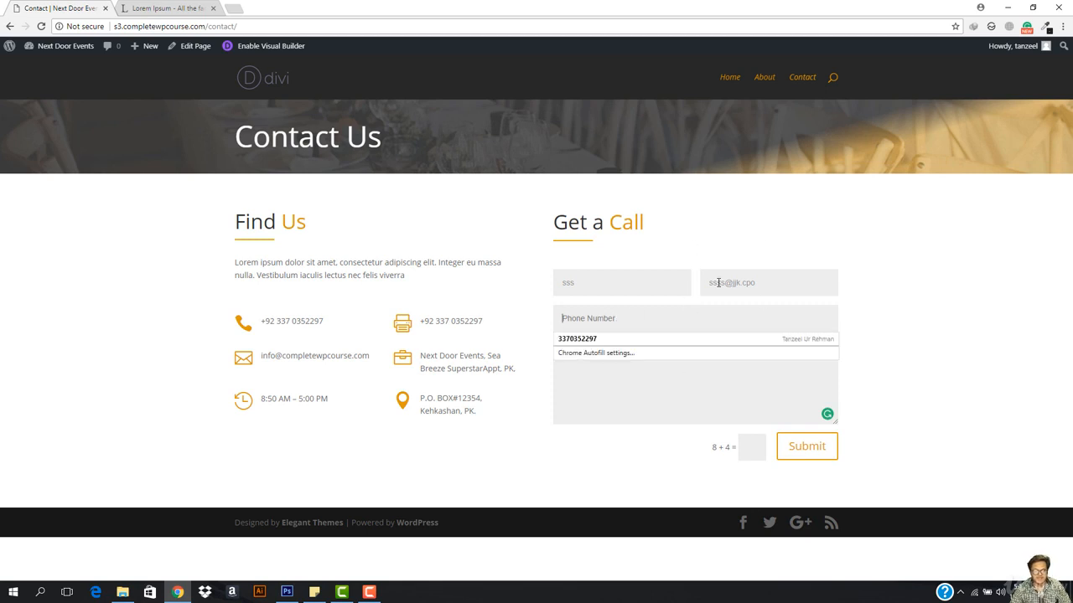
left_click(740, 281)
Step: Enter phone '+4558', message 'kjxkx' and captcha answer 12, then submit the form
left_click(659, 324)
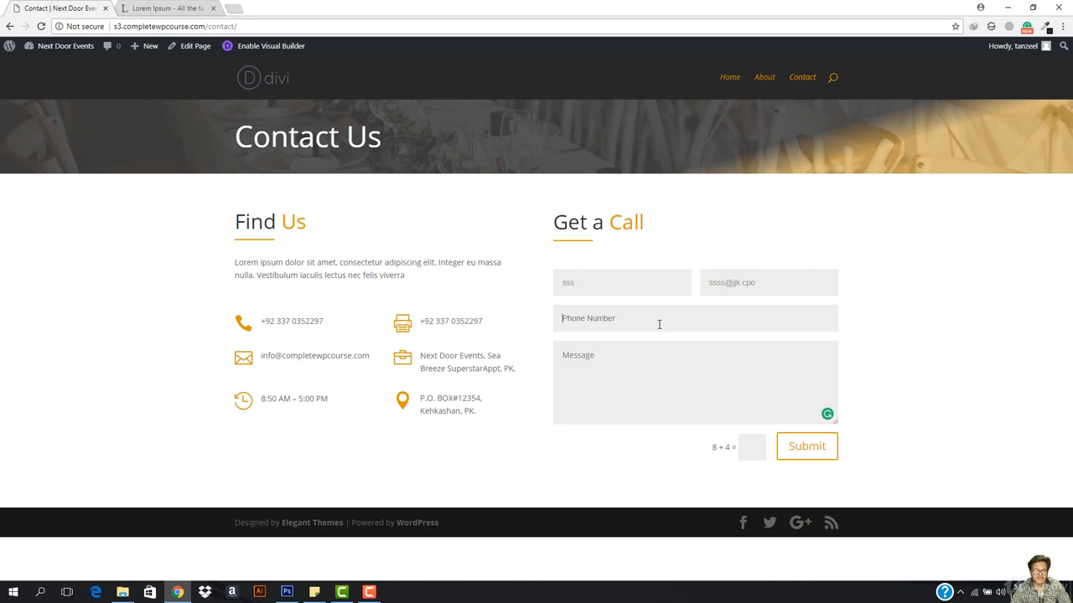
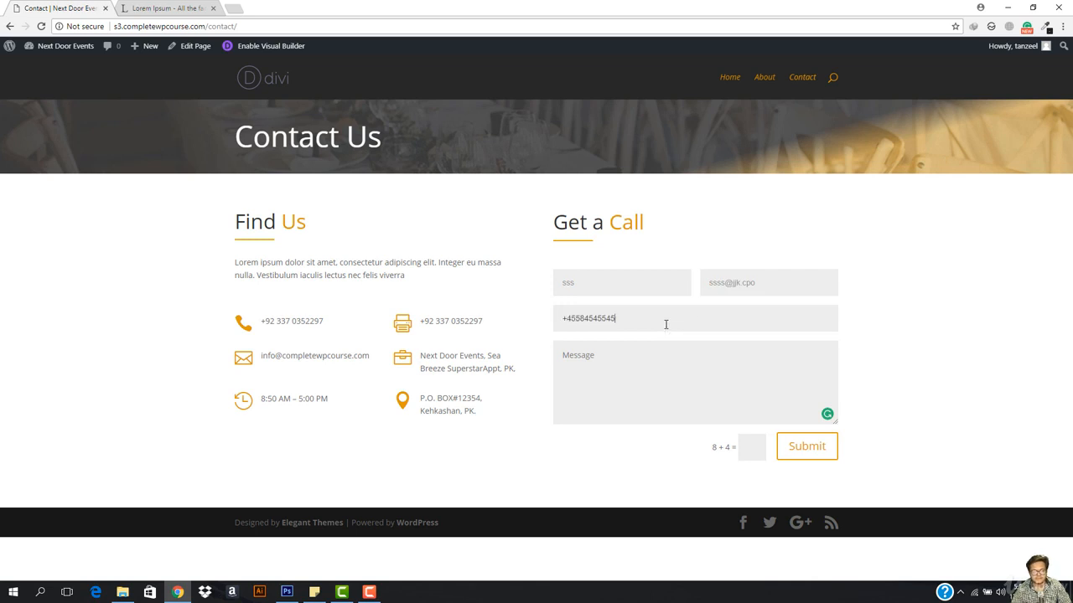
left_click(653, 374)
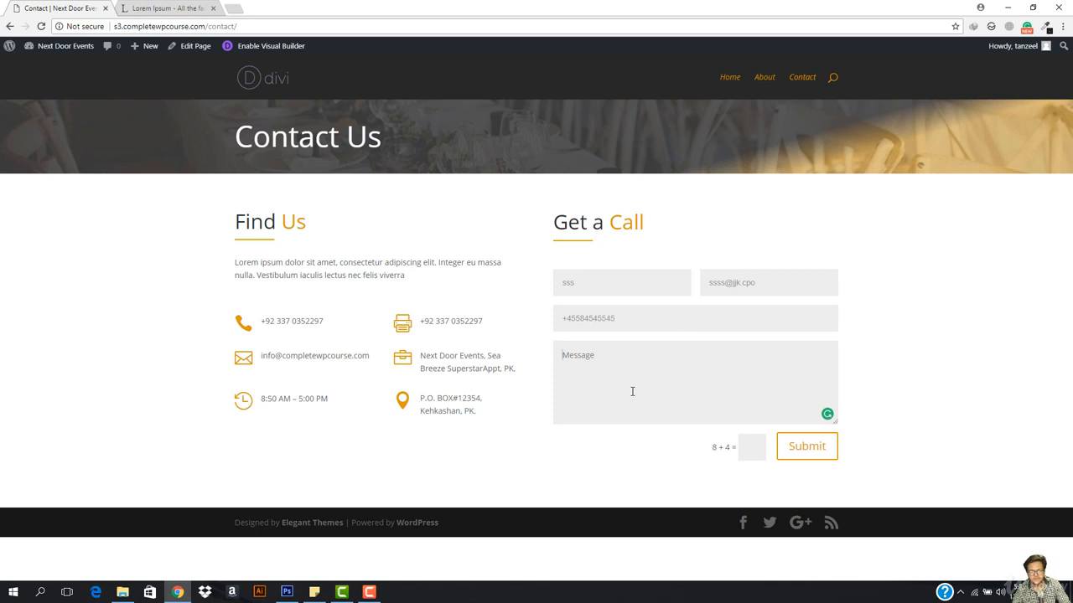
type("kjxkxkxkkxkxkx")
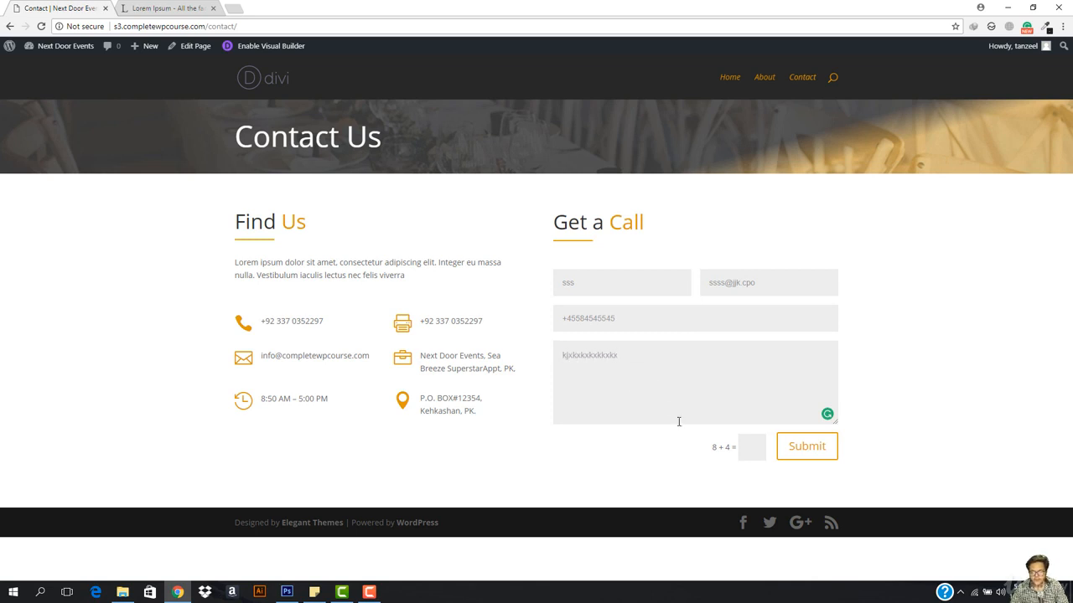
left_click(746, 449)
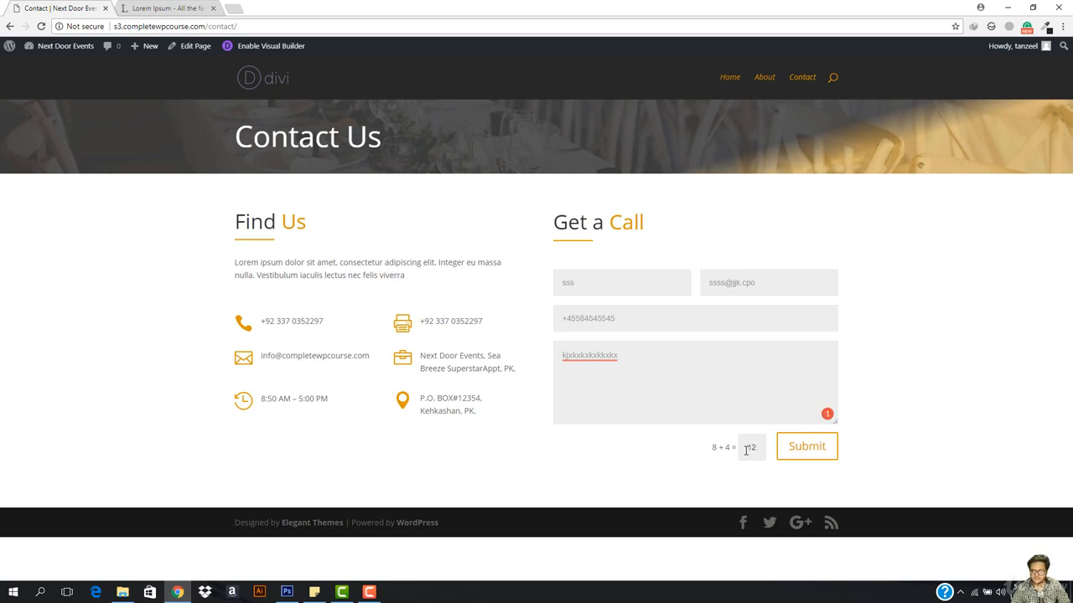
type("12")
left_click(800, 446)
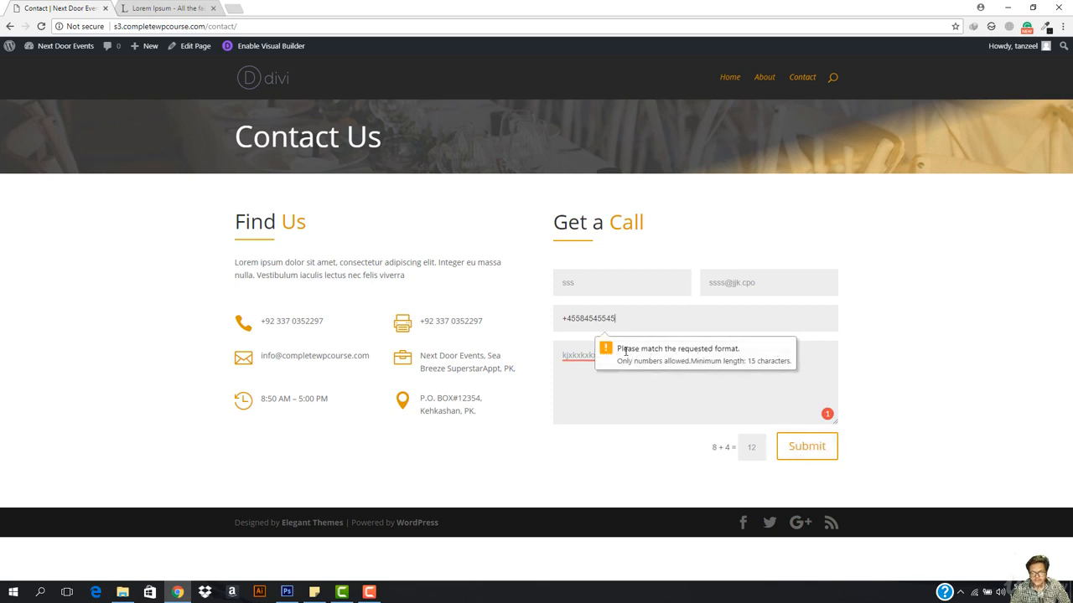
left_click(569, 321)
key("BackSpace")
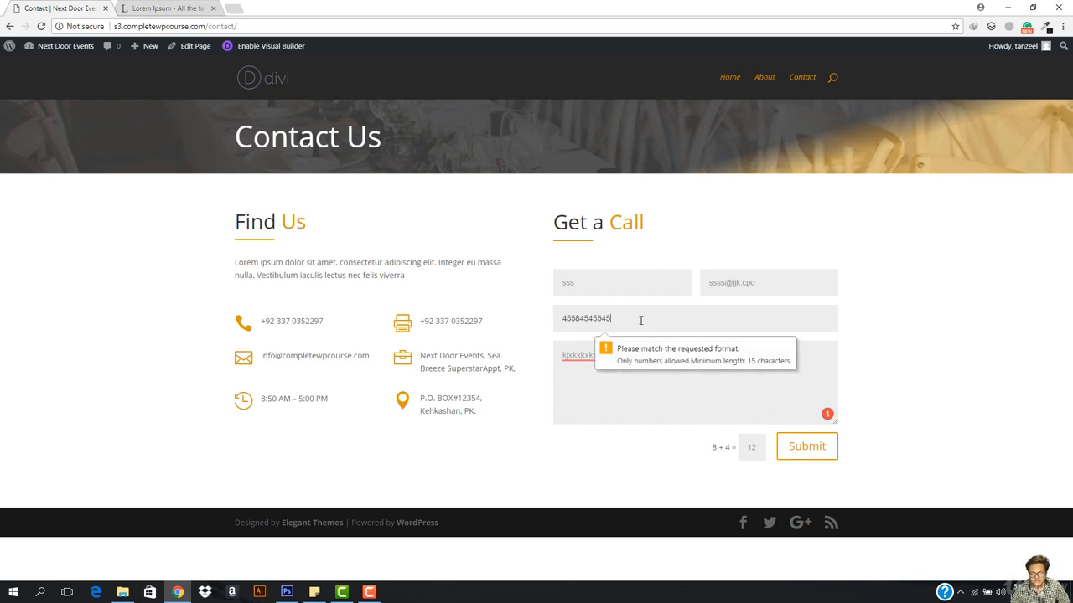
left_click(787, 448)
key("BackSpace")
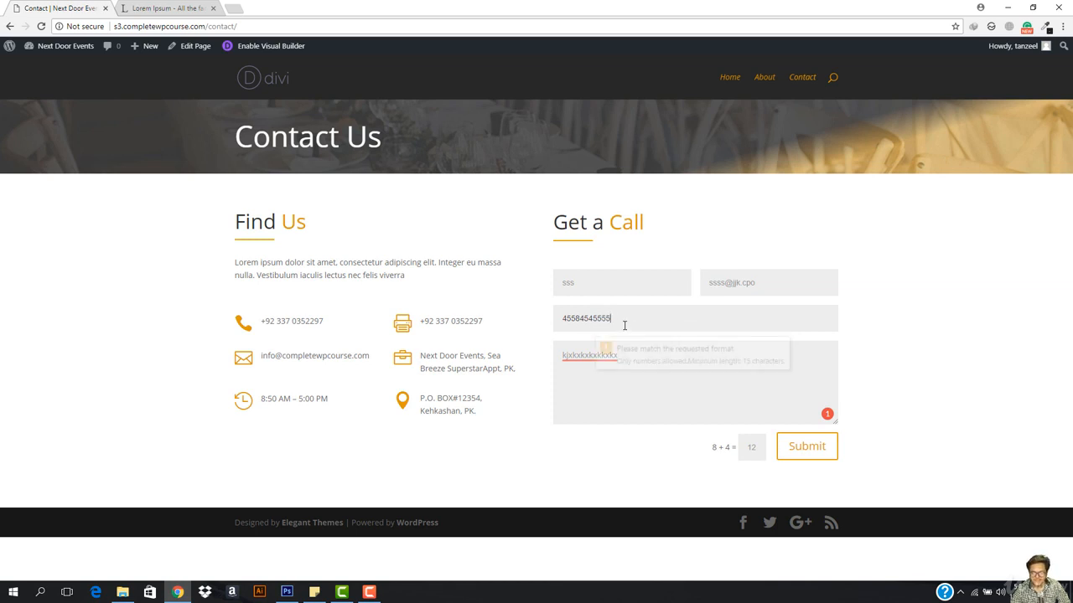
type("55522662")
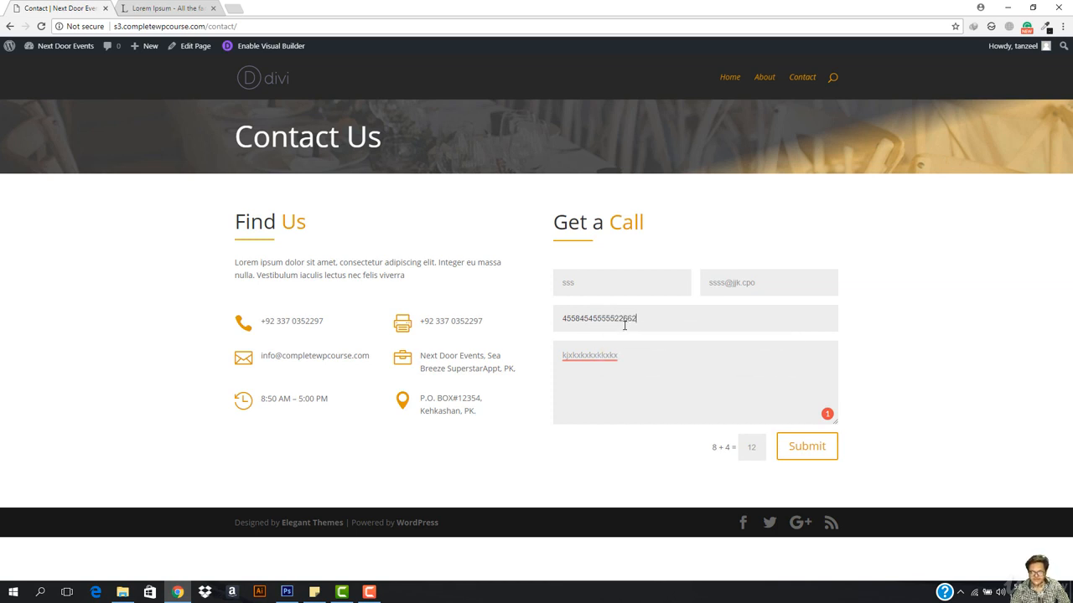
left_click(805, 447)
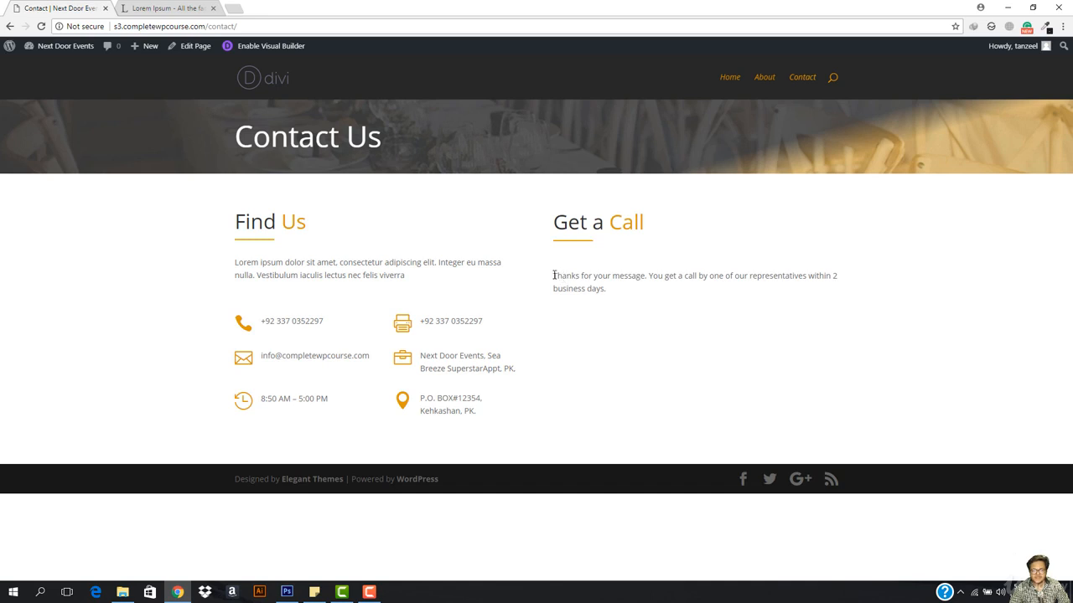
Step: Check the thank-you confirmation, then reopen the page in the Visual Builder
left_click_drag(553, 276, 663, 299)
left_click(663, 304)
left_click(277, 46)
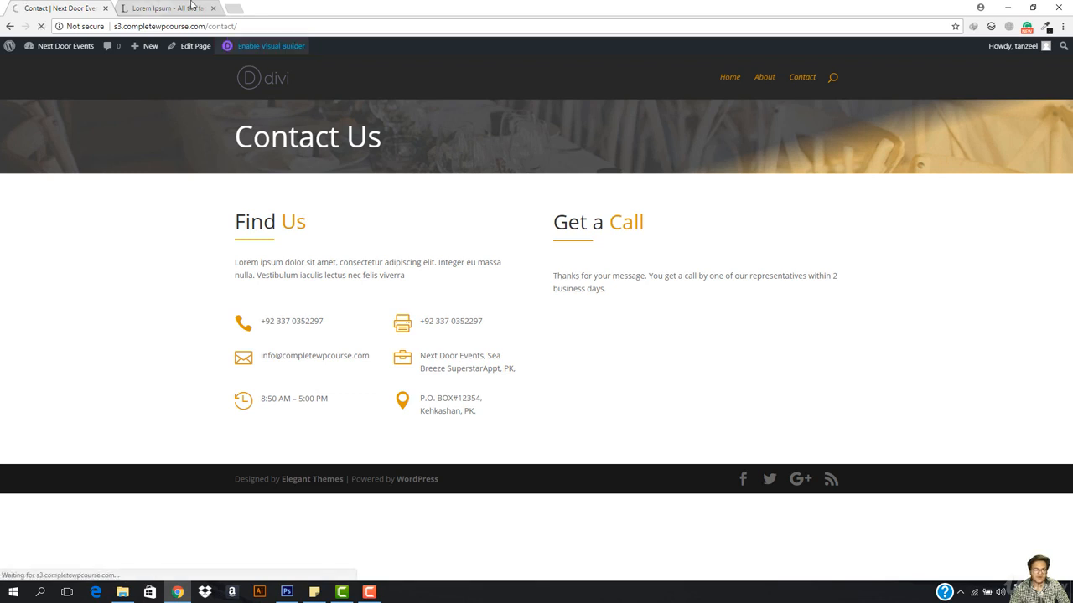
left_click(234, 9)
Step: Go to Gmail, open the Spam folder and read the Next Door Events form submission
type("gmail.com")
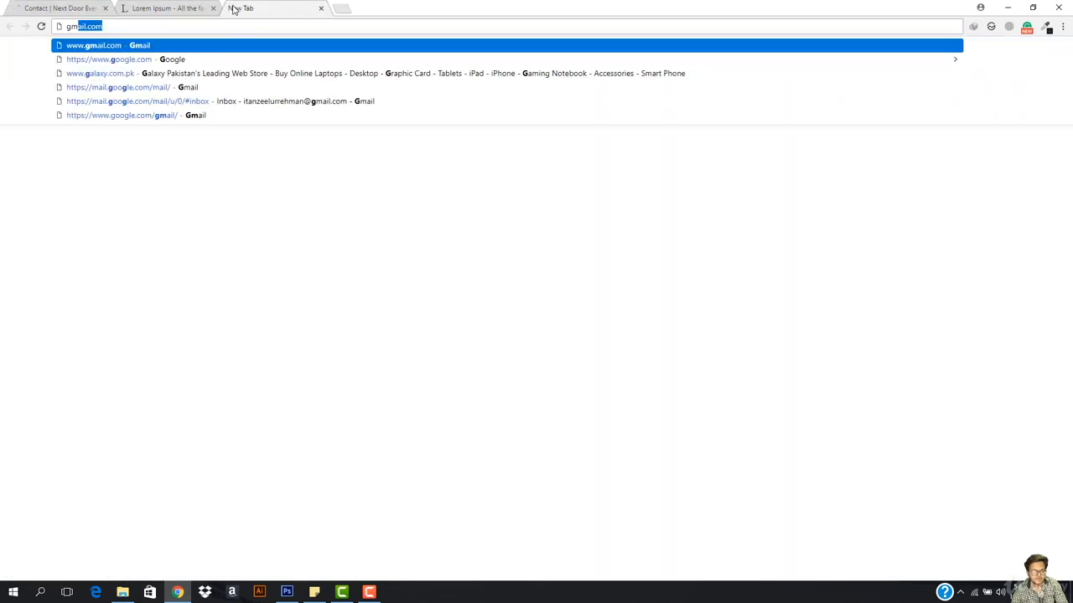
key("Return")
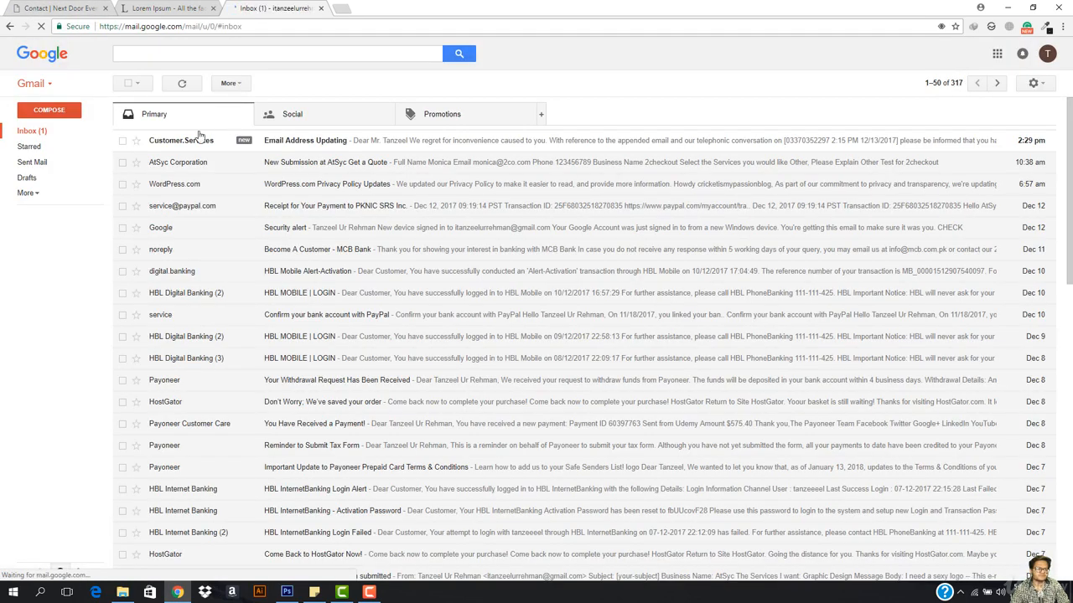
left_click(340, 143)
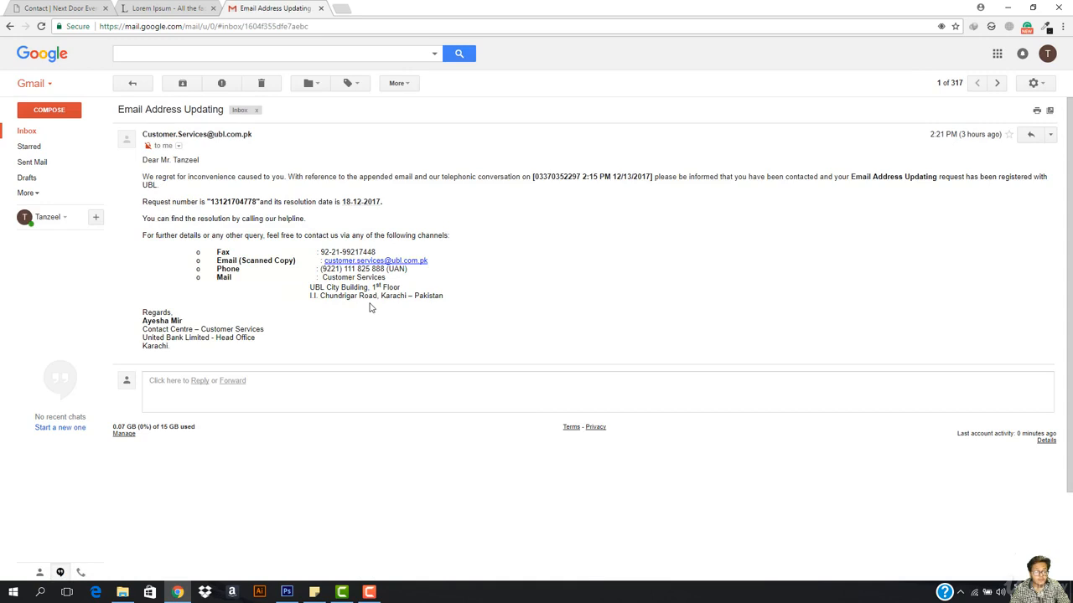
left_click(27, 193)
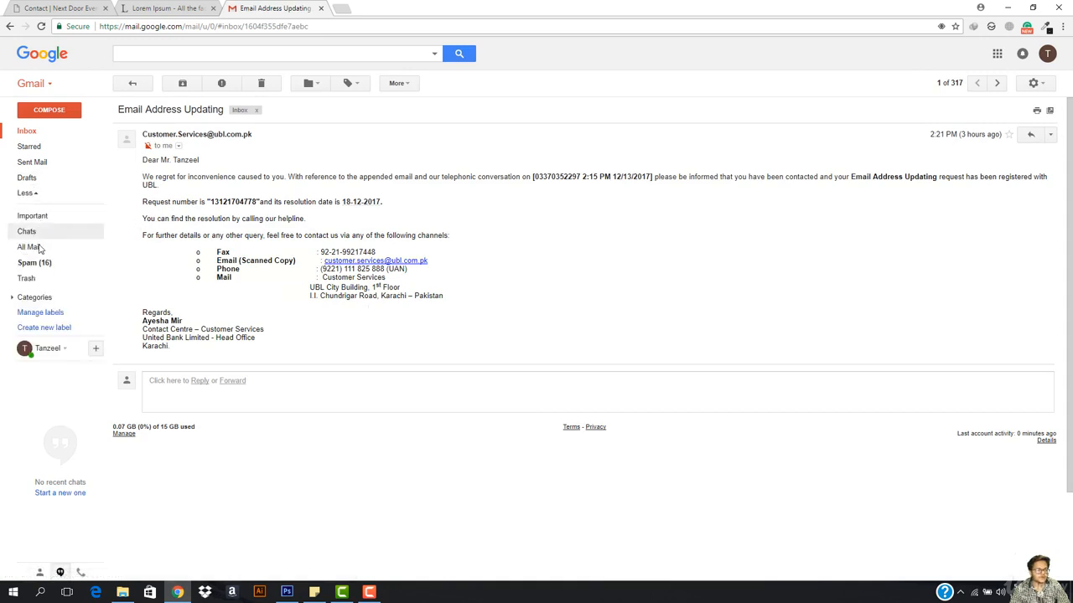
left_click(36, 264)
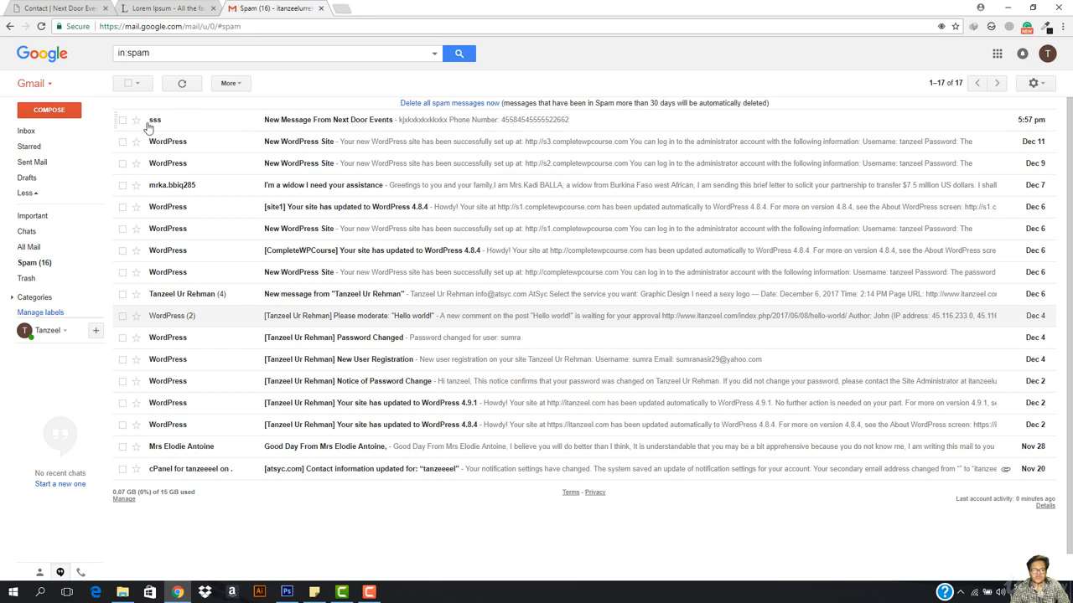
left_click(346, 125)
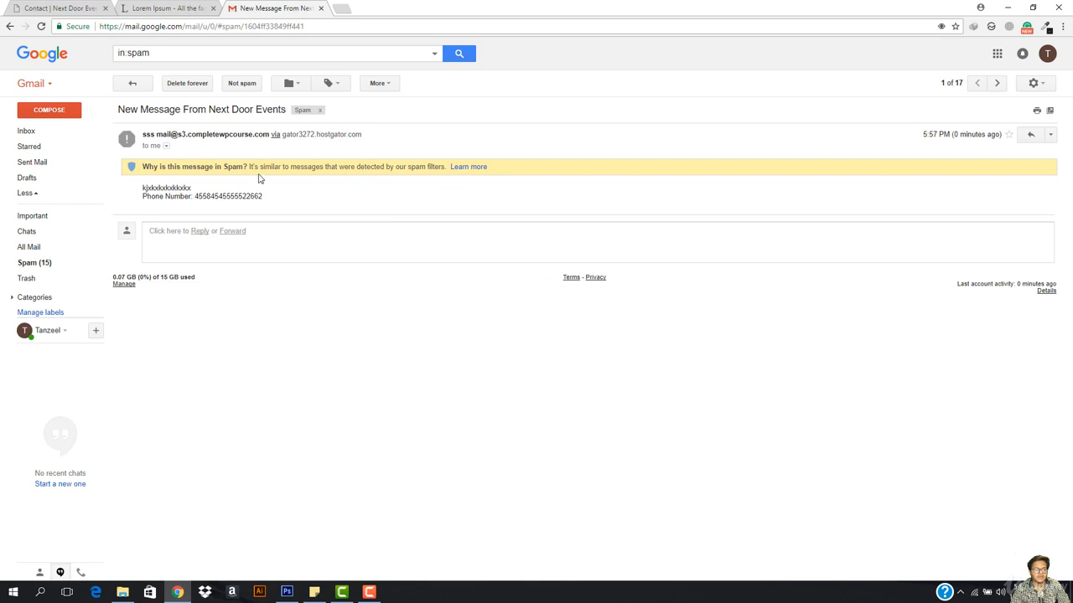
key("ctrl+shift+Tab")
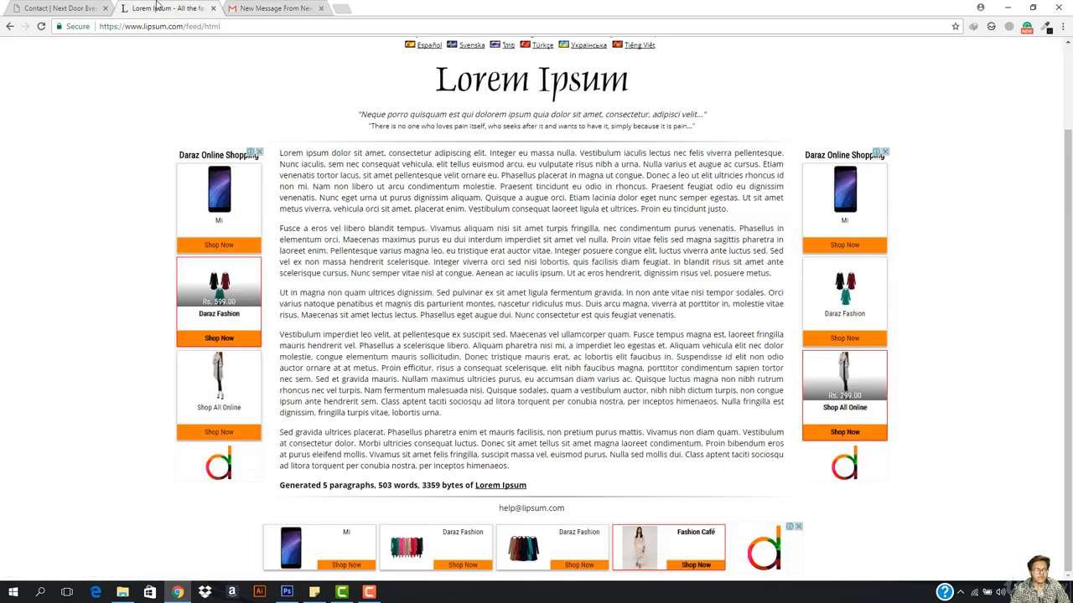
key("ctrl+shift+Tab")
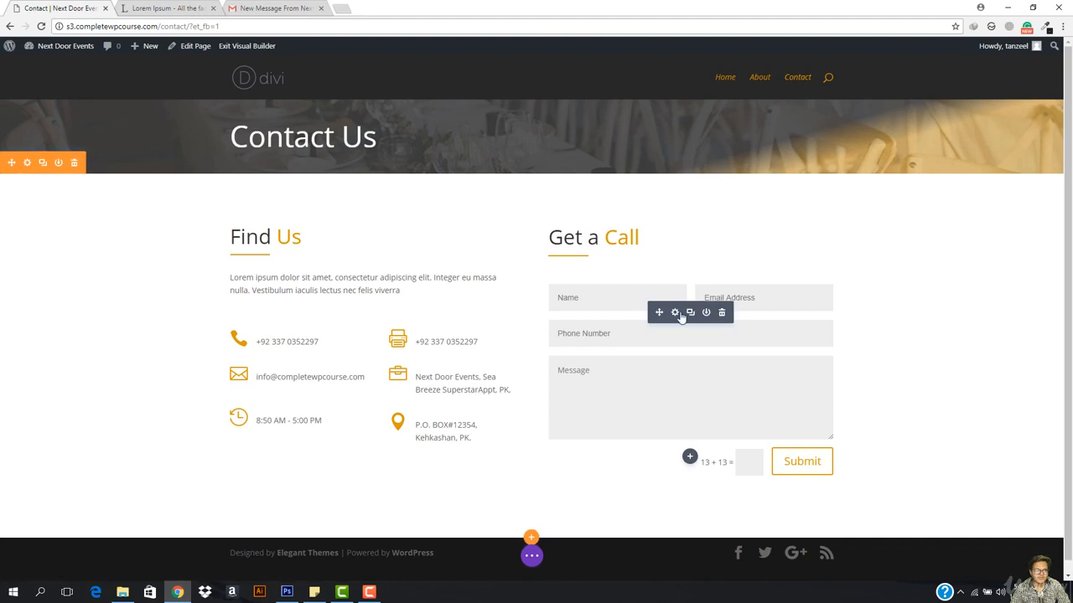
left_click(675, 313)
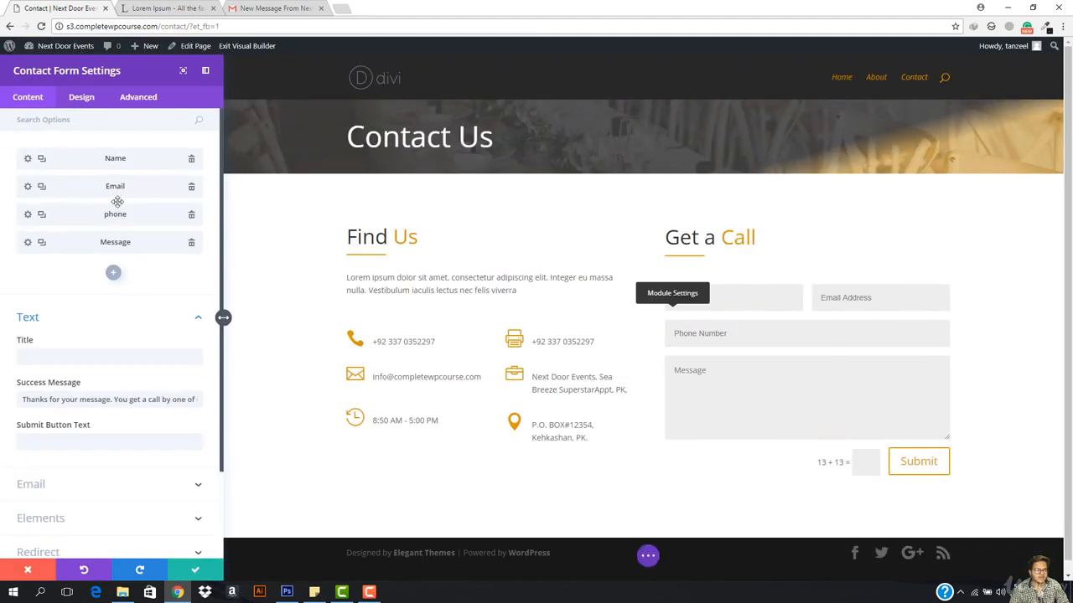
left_click(29, 186)
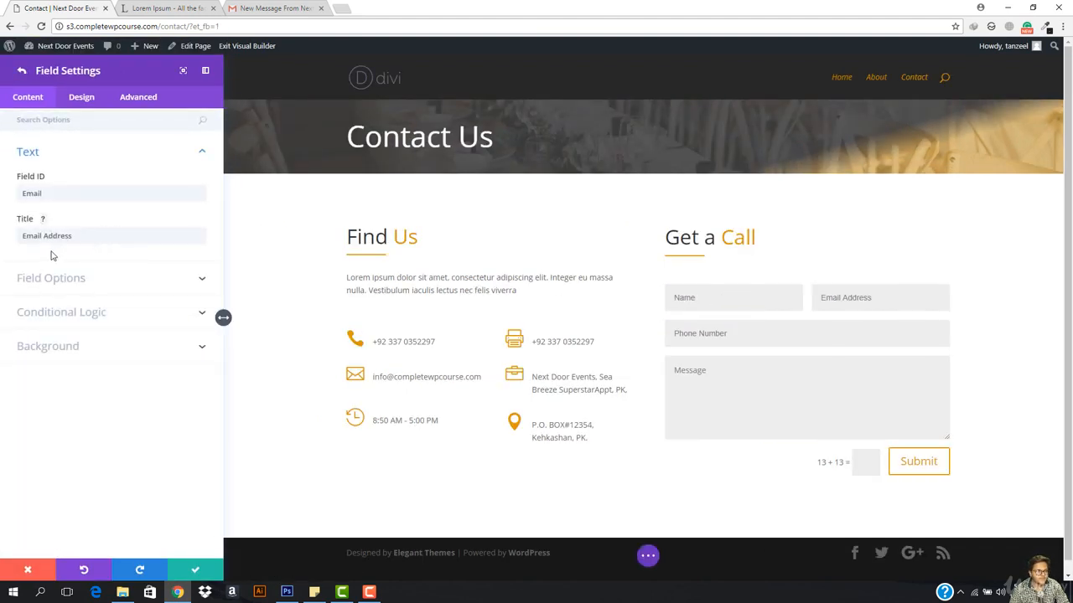
left_click(83, 279)
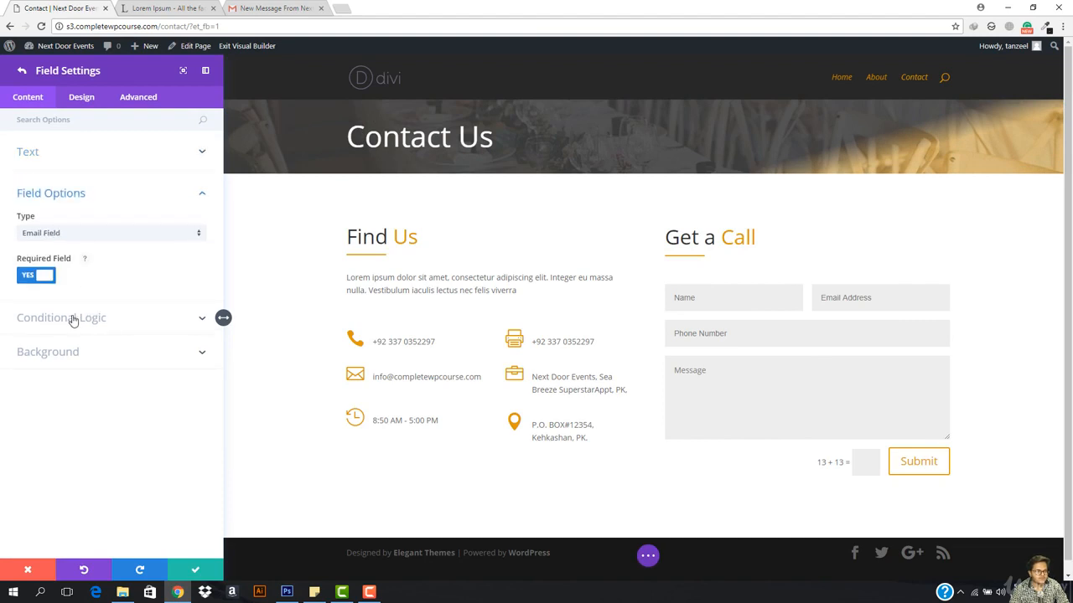
left_click(73, 320)
left_click(95, 194)
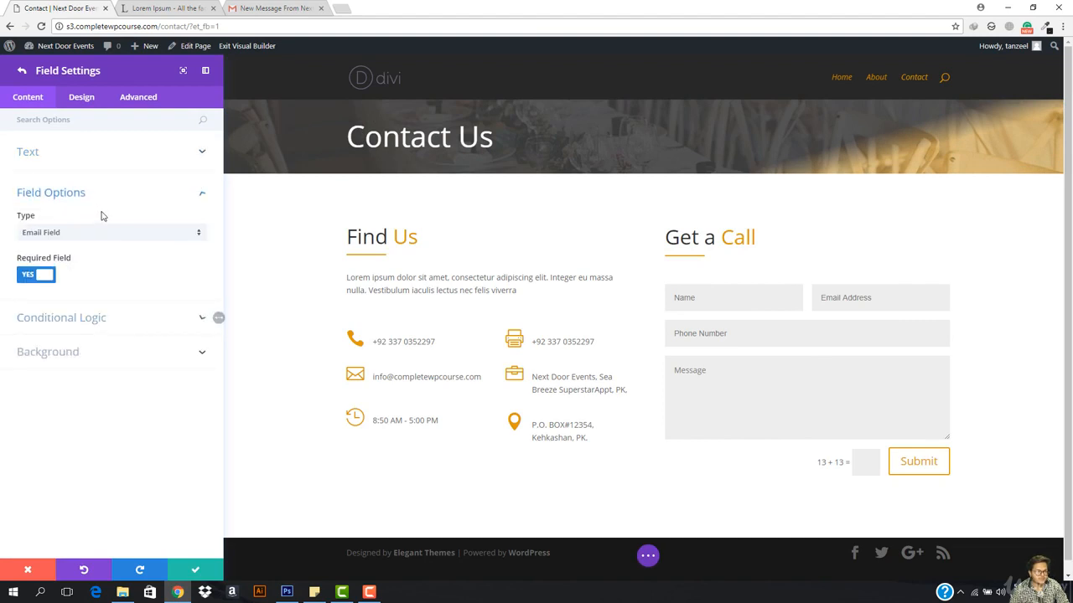
key("Escape")
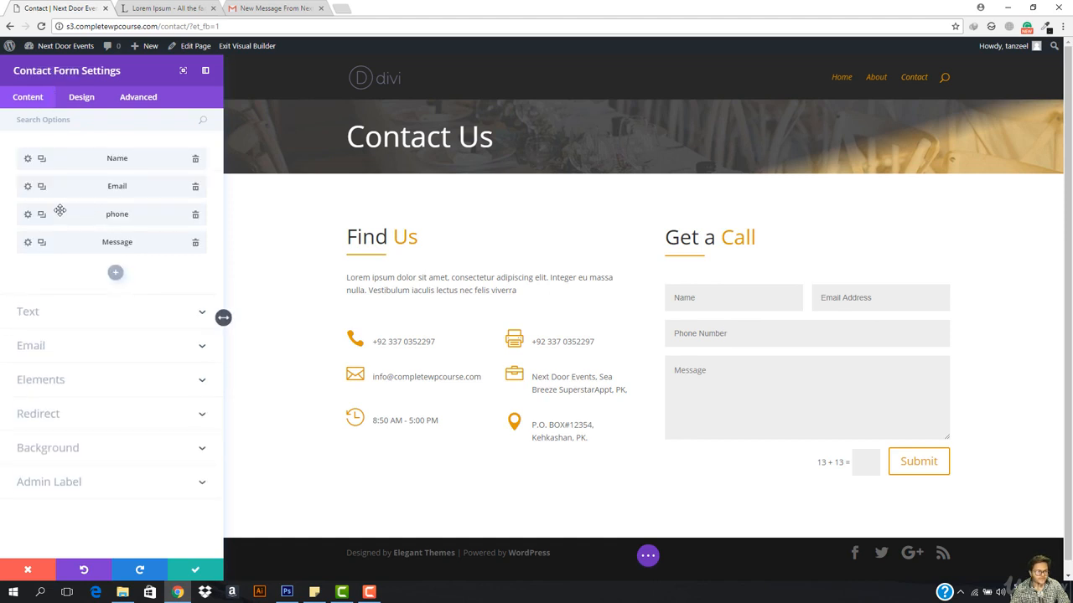
Step: Give the phone field Minimum Length 0, Maximum Length 16 and Allowed Symbols All
left_click(27, 214)
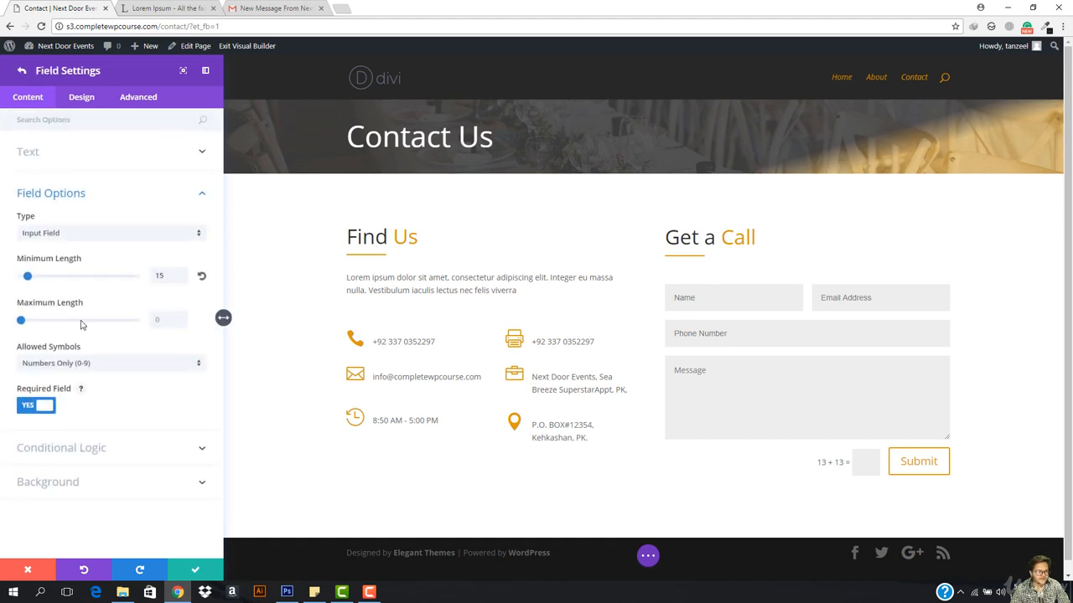
left_click_drag(29, 280, 4, 275)
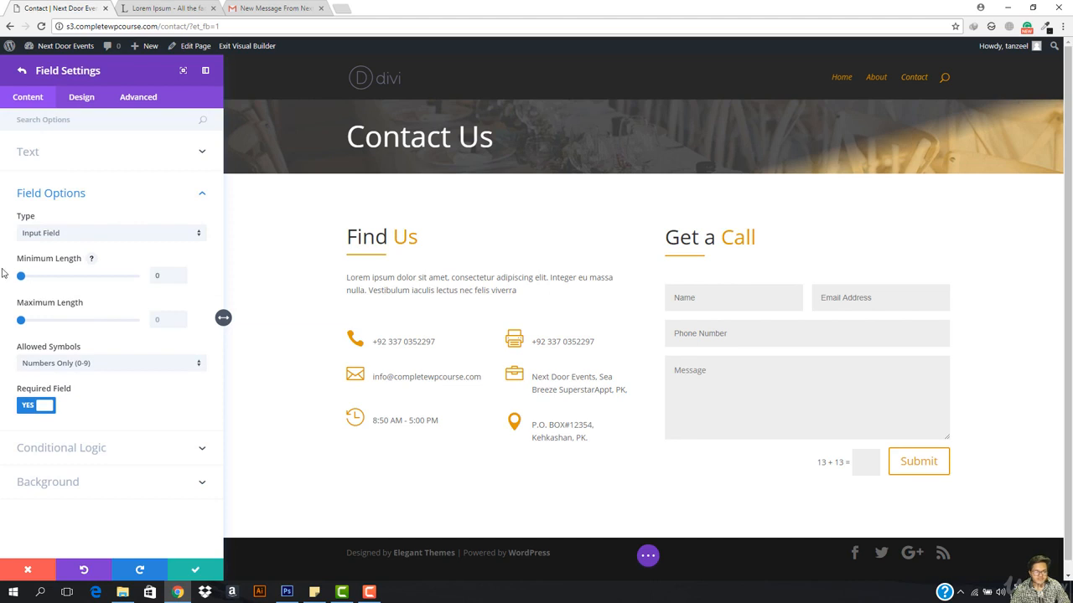
left_click_drag(20, 322, 27, 324)
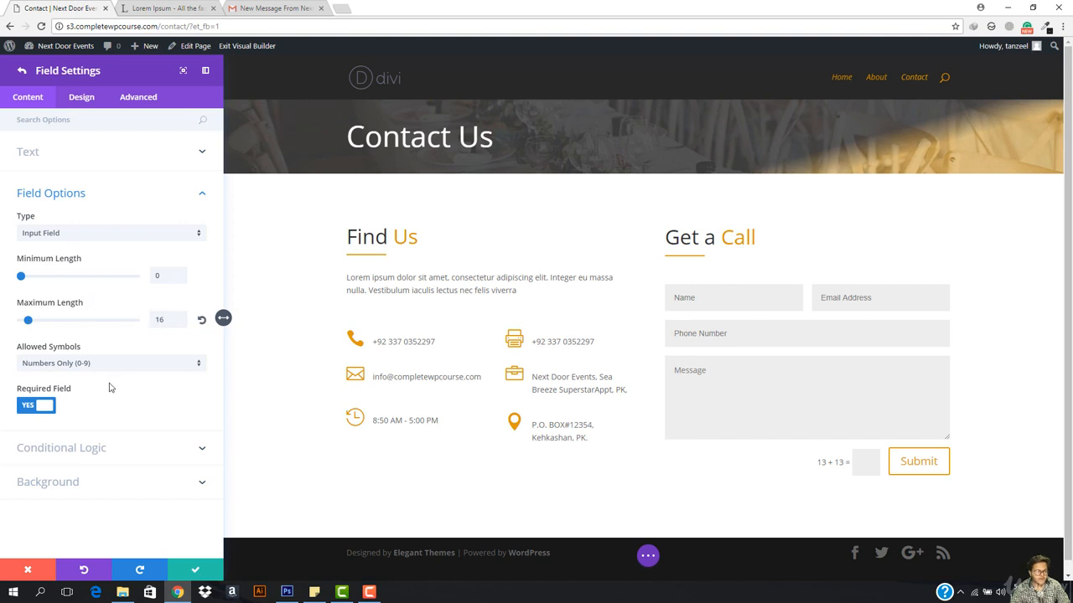
left_click(91, 364)
left_click(89, 371)
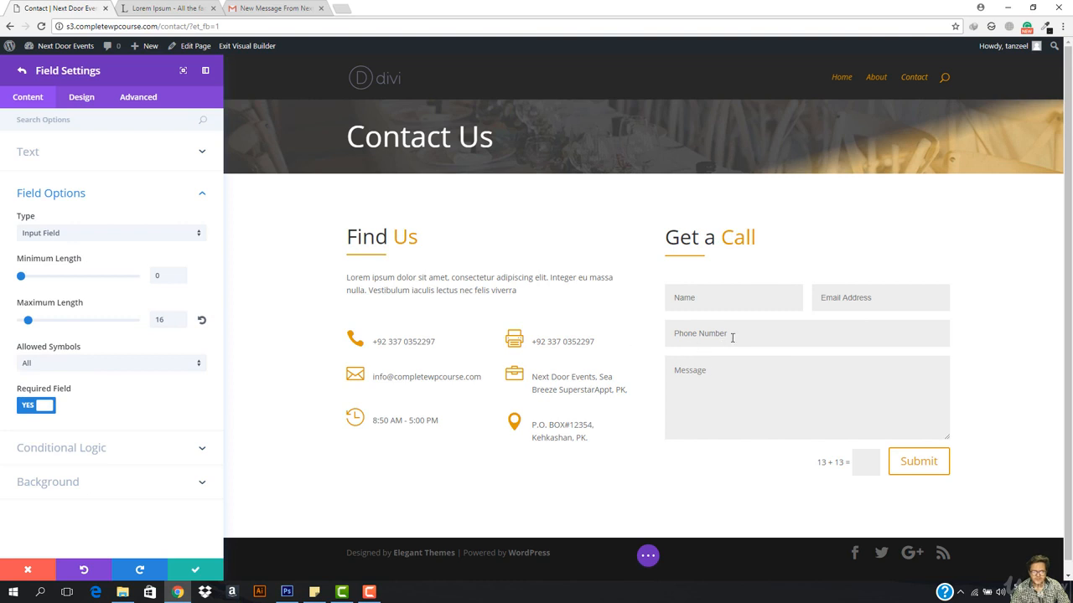
Step: Set the phone field's Conditional Logic Enable to NO
left_click(90, 446)
left_click(28, 310)
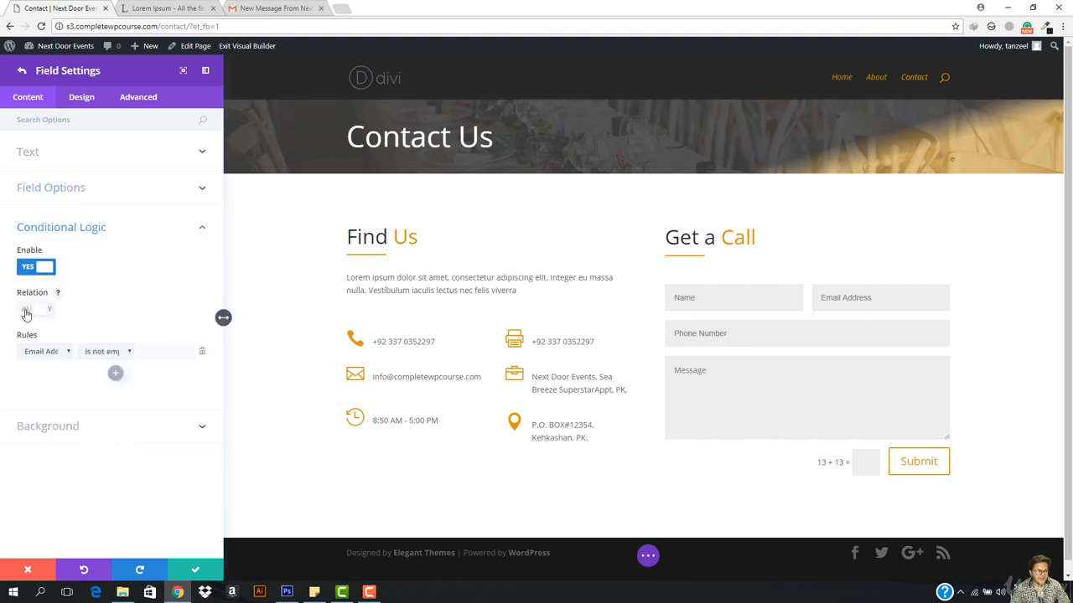
left_click(44, 266)
left_click(44, 266)
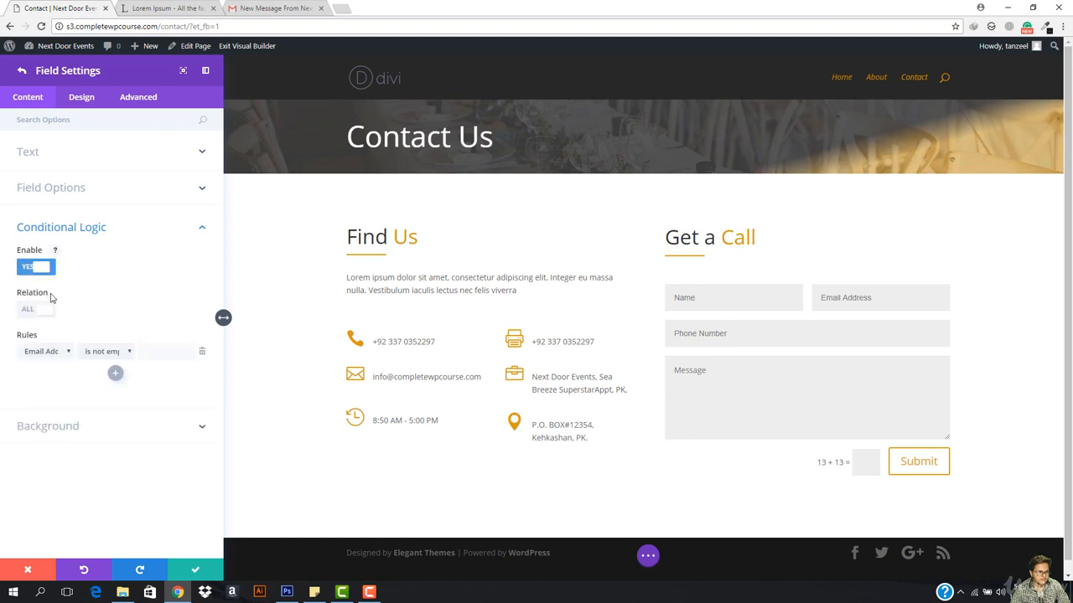
left_click(62, 356)
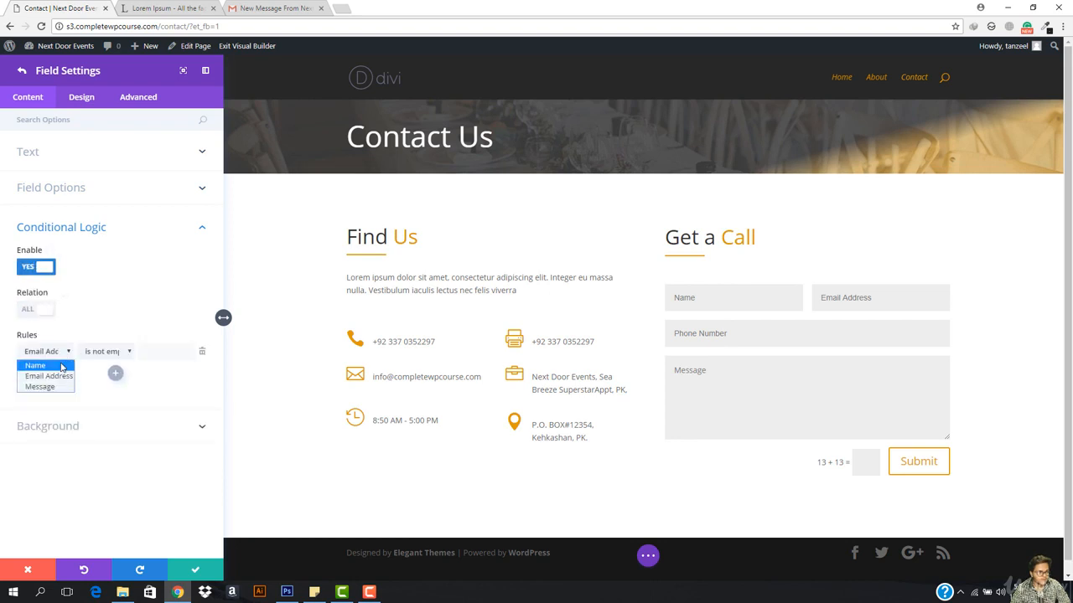
left_click(203, 352)
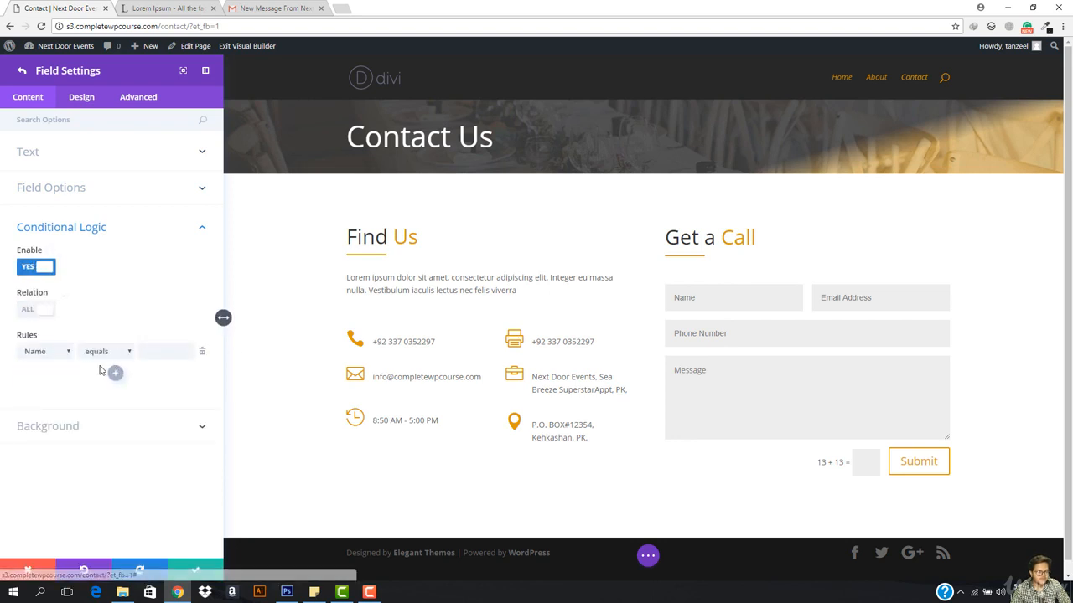
left_click(62, 353)
left_click(62, 353)
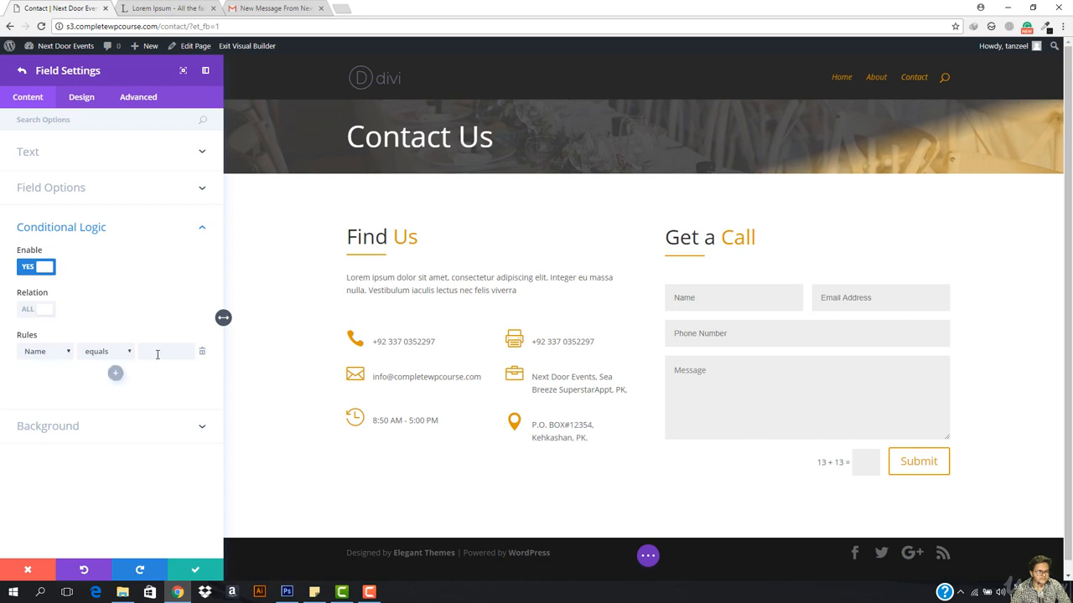
left_click(46, 268)
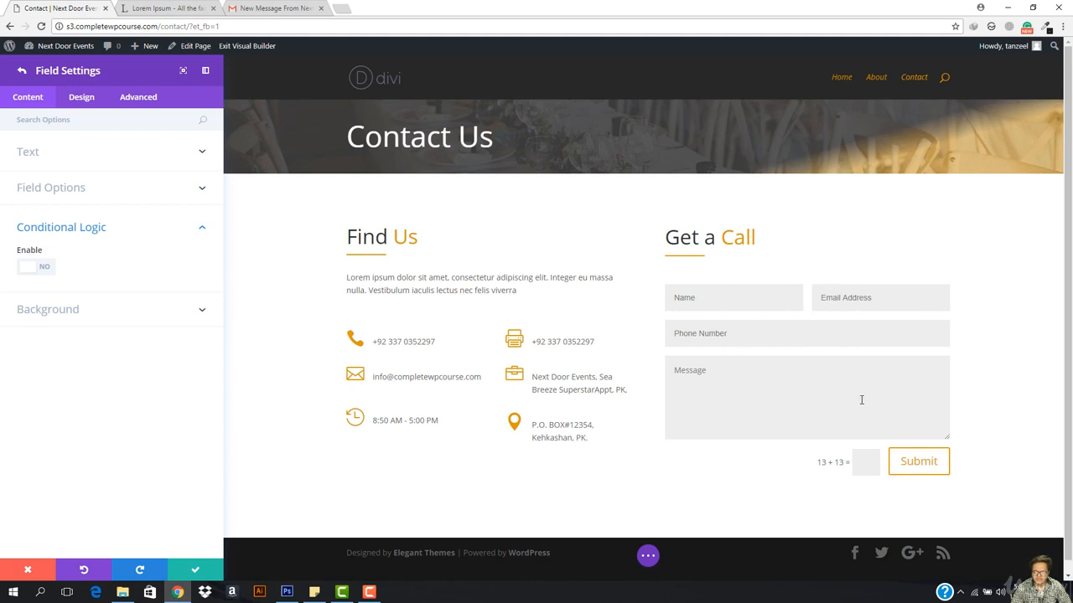
Step: Make the Phone Number field half-width by setting Make Fullwidth to NO
left_click(65, 159)
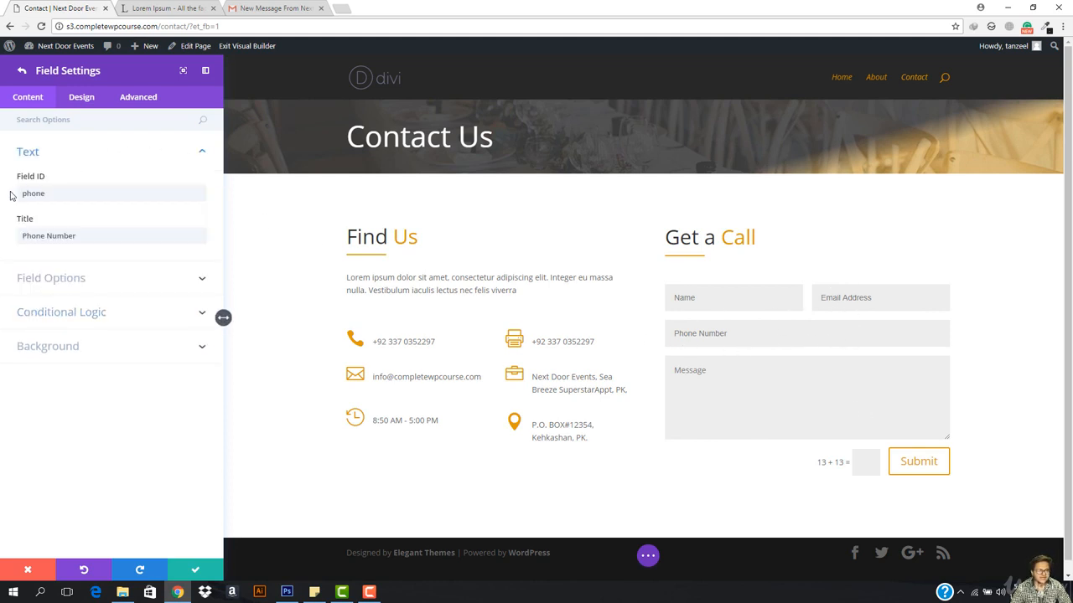
left_click(86, 98)
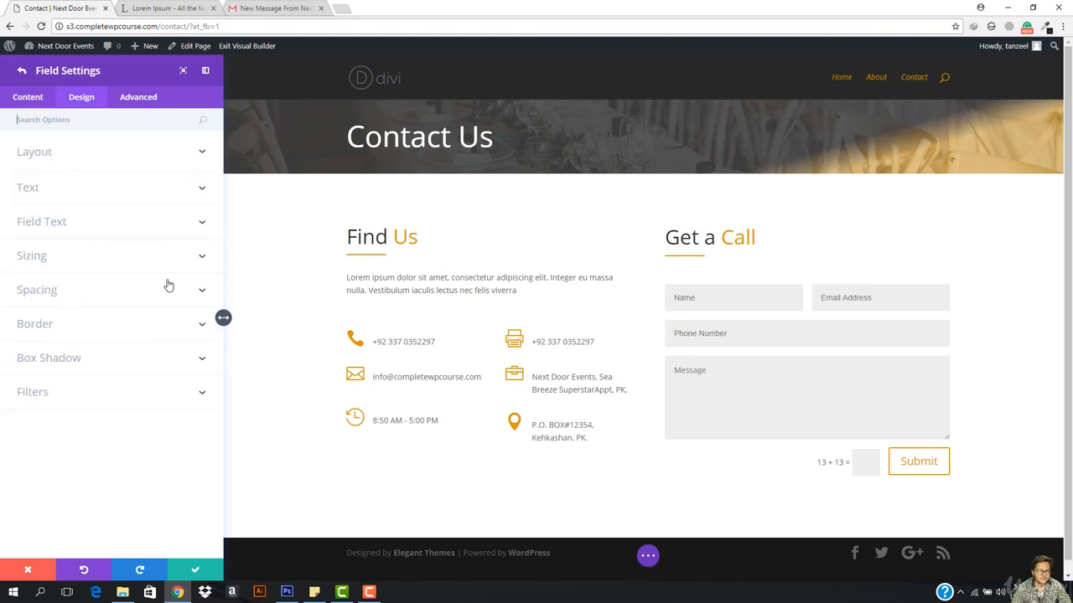
left_click(83, 154)
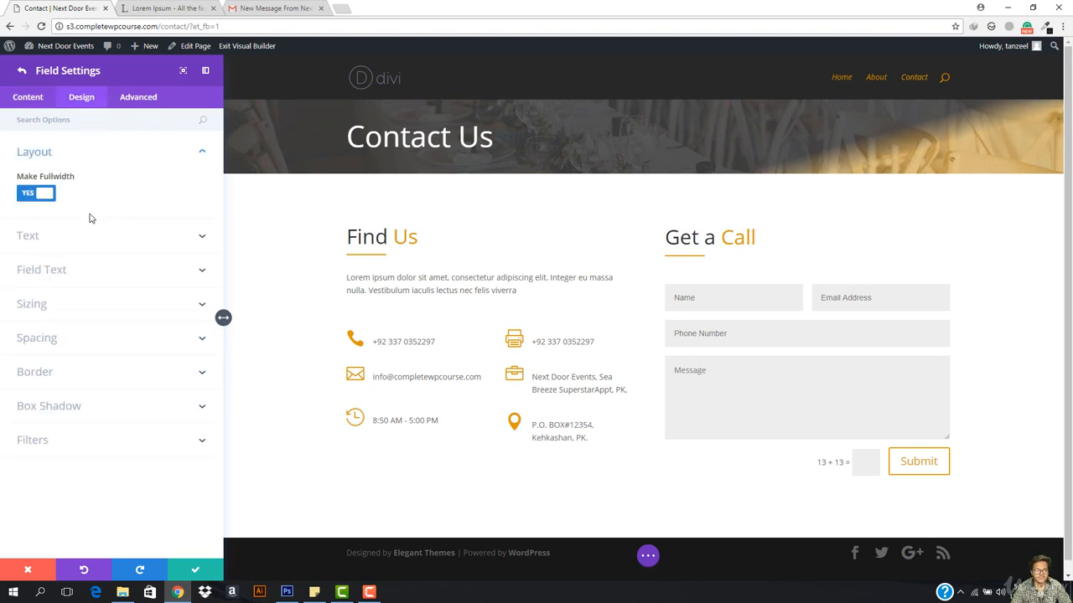
left_click(43, 201)
left_click(44, 202)
left_click(43, 202)
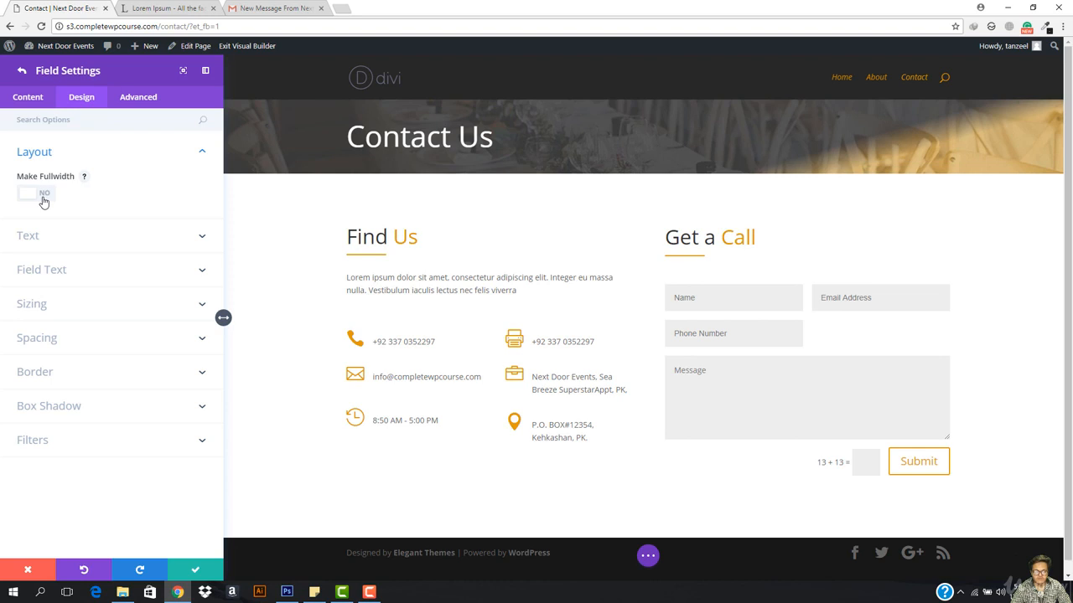
left_click(195, 571)
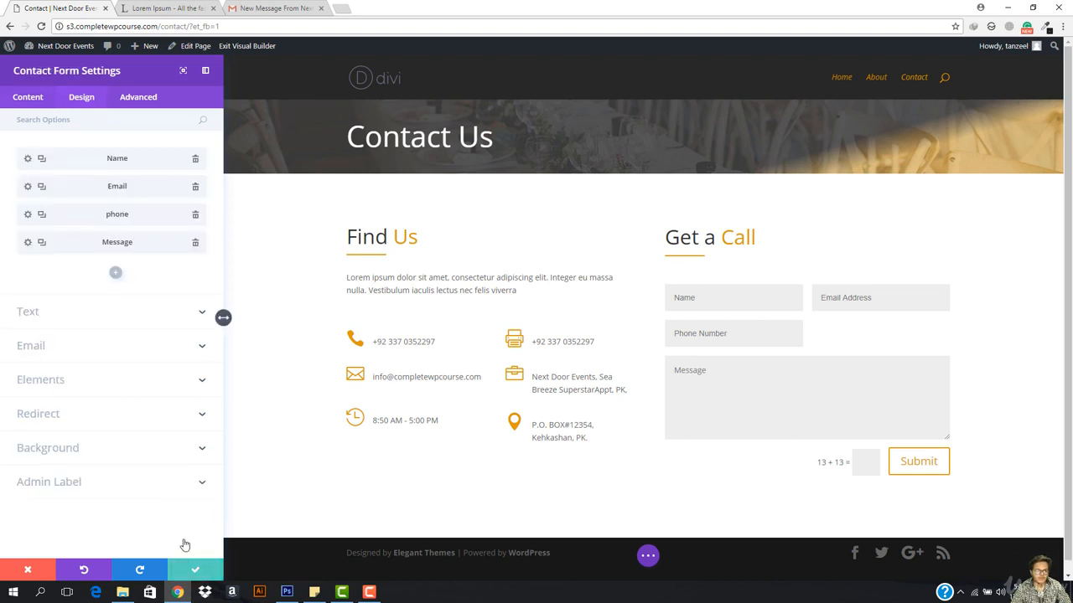
Step: Add a new half-width field and drag it beside Phone Number, above Message
left_click(115, 272)
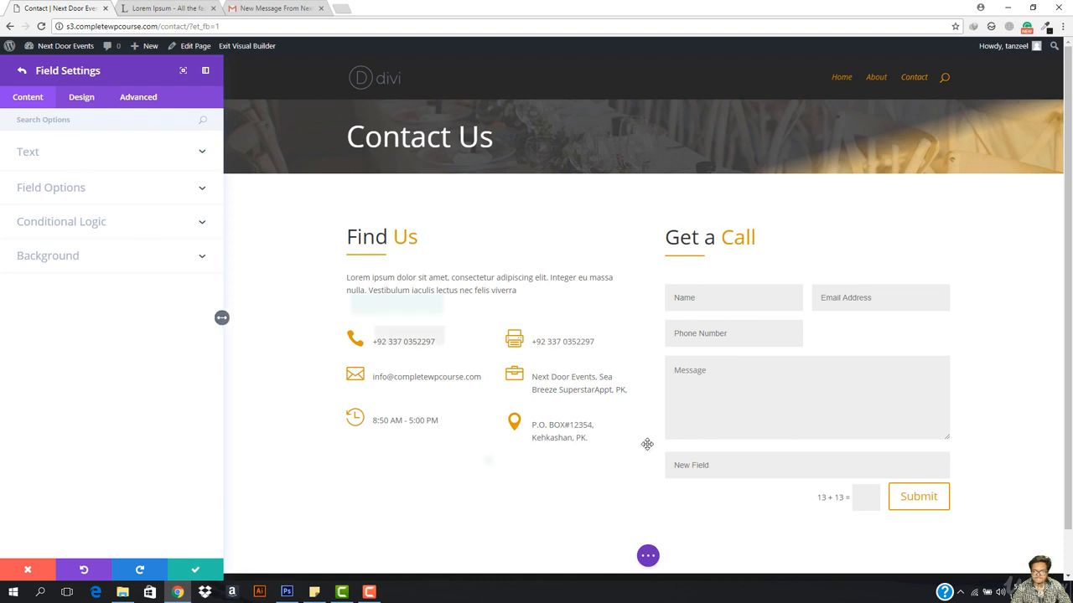
left_click(82, 98)
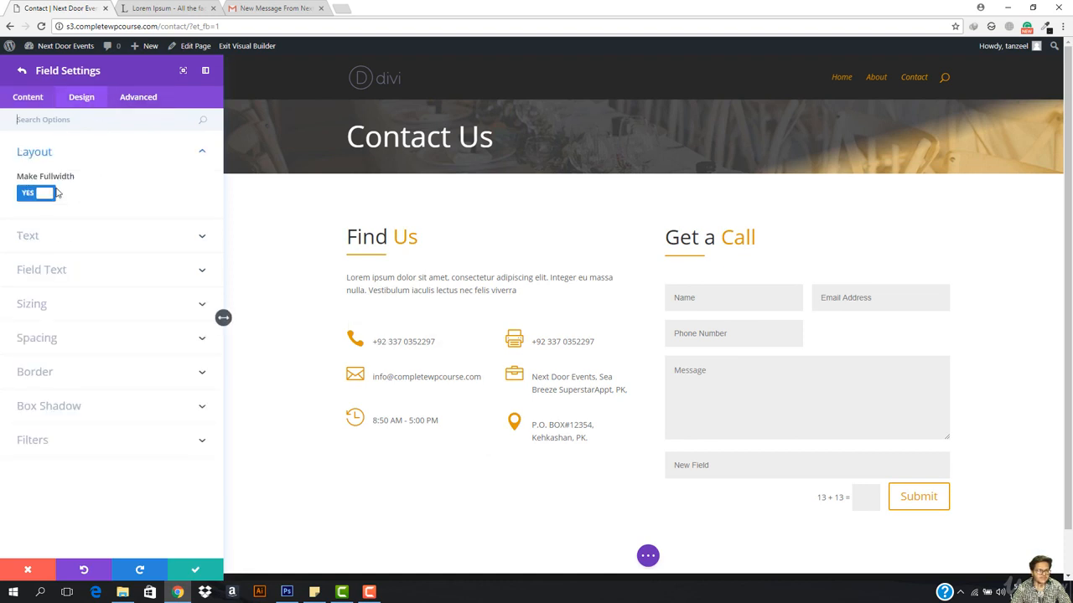
left_click(36, 196)
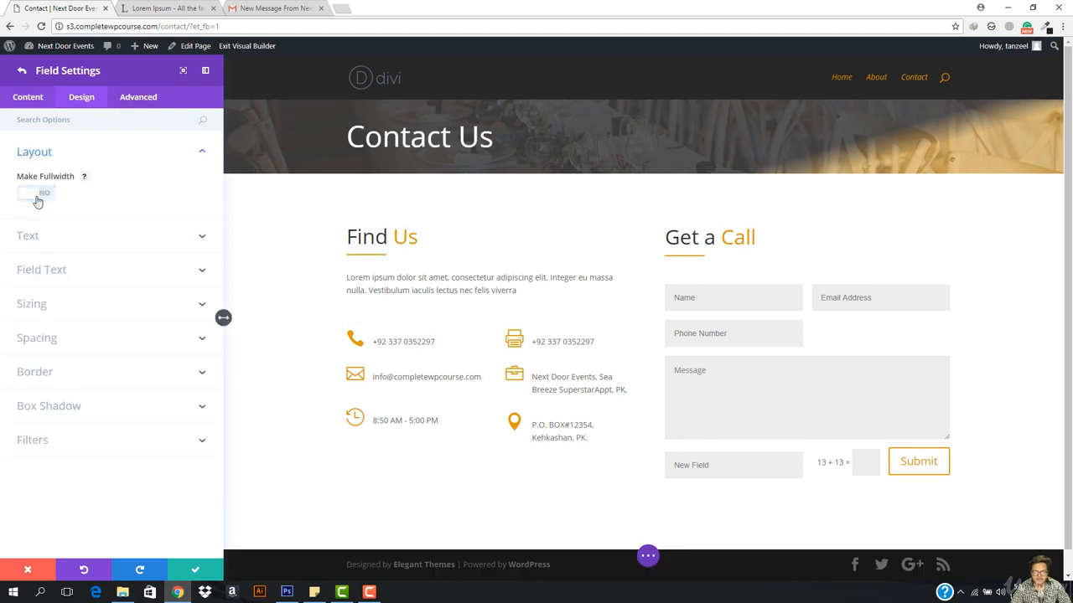
left_click(27, 98)
left_click(22, 71)
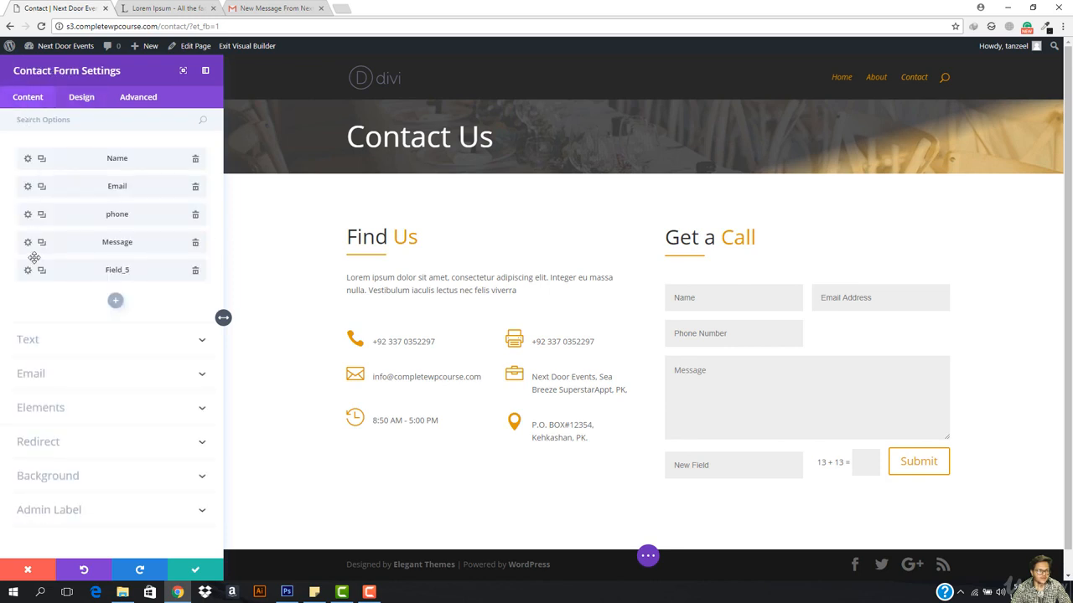
left_click_drag(102, 273, 126, 242)
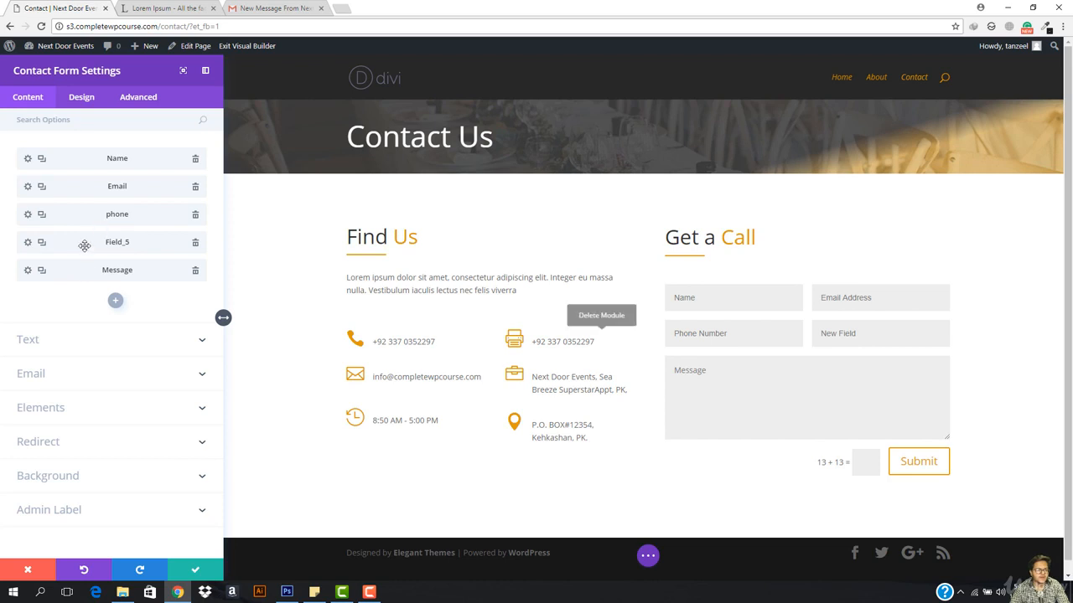
Step: Set the new field's ID to businessname and its title to 'Business Name'
left_click(28, 243)
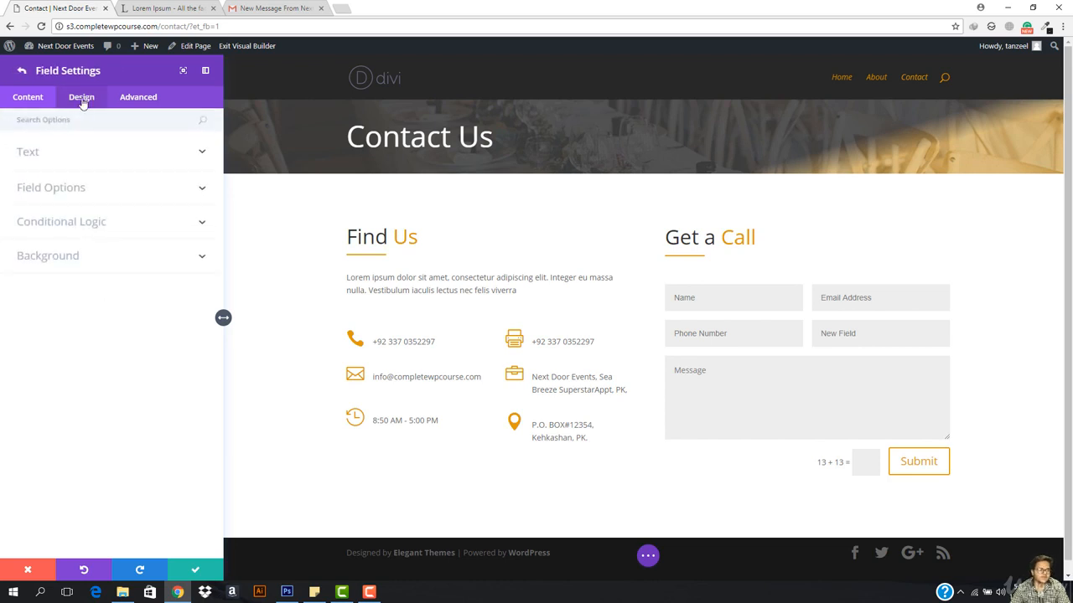
left_click(82, 99)
left_click(32, 99)
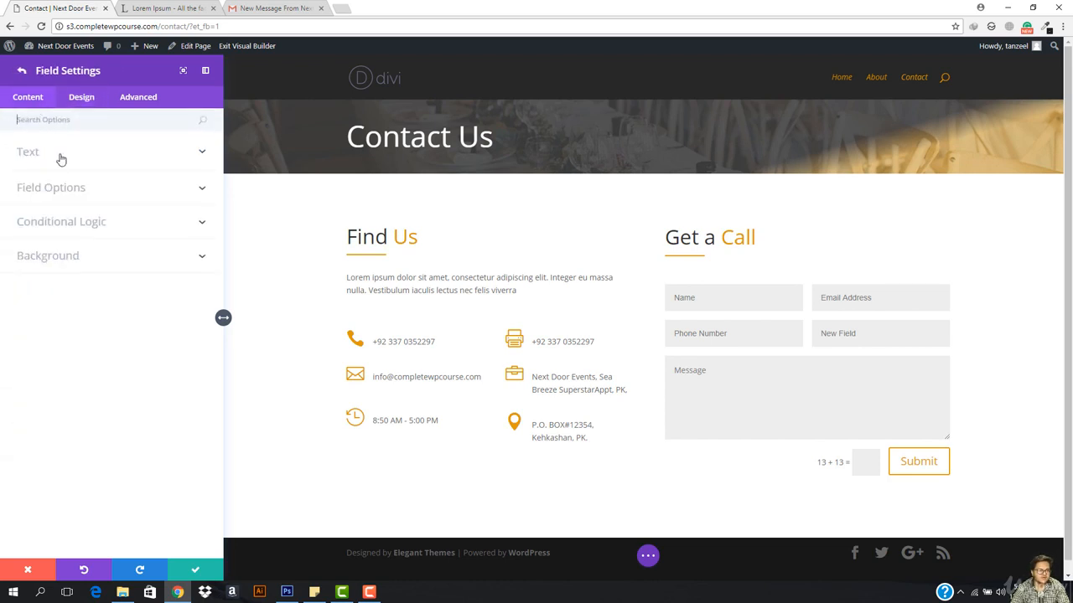
left_click(60, 155)
left_click(67, 196)
double_click(66, 198)
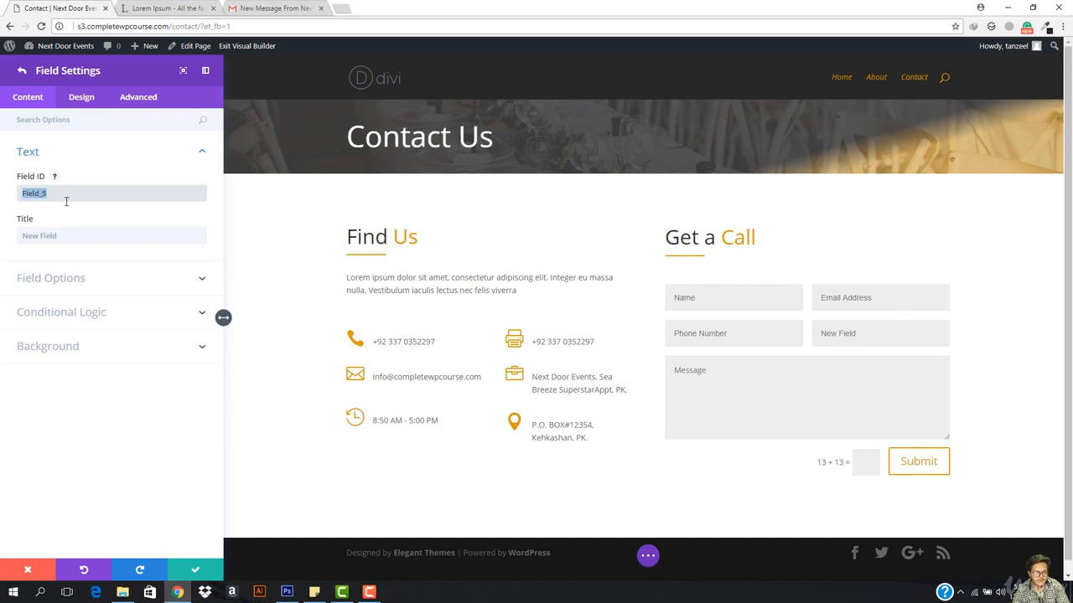
type("Bul")
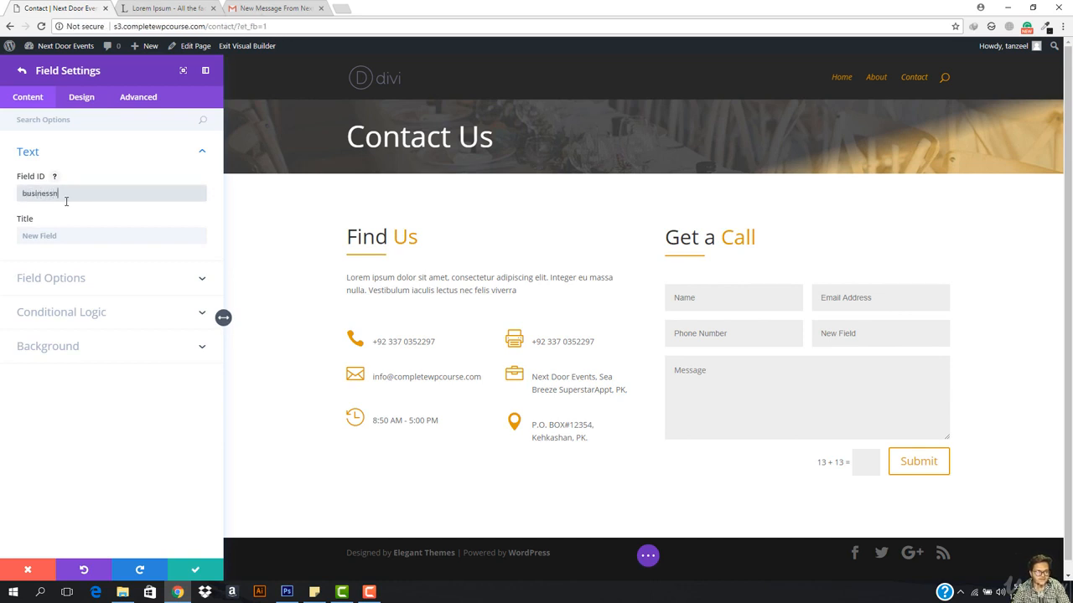
left_click(86, 238)
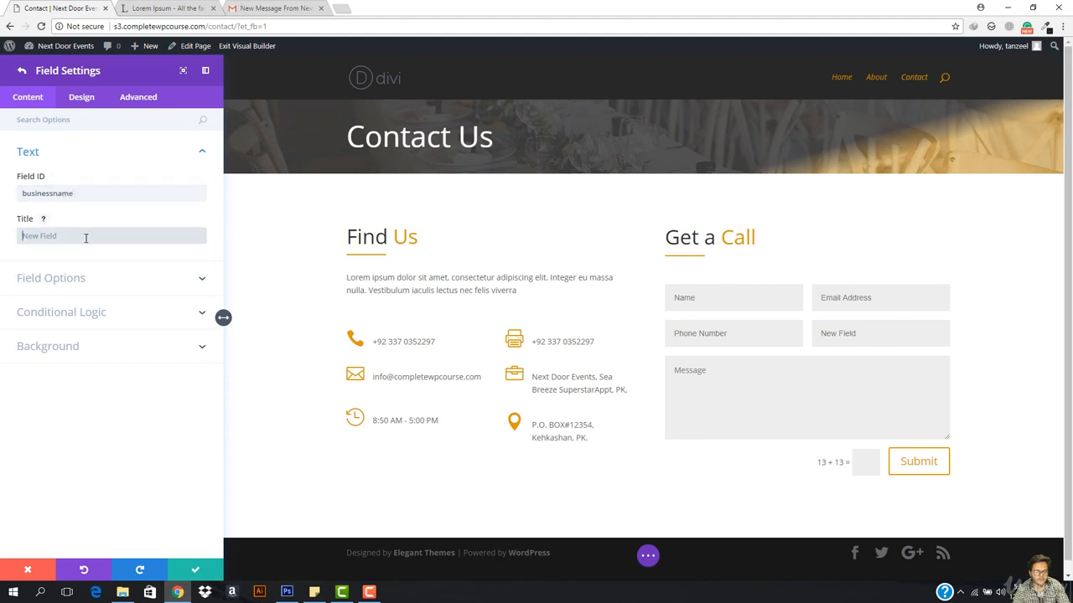
type("B")
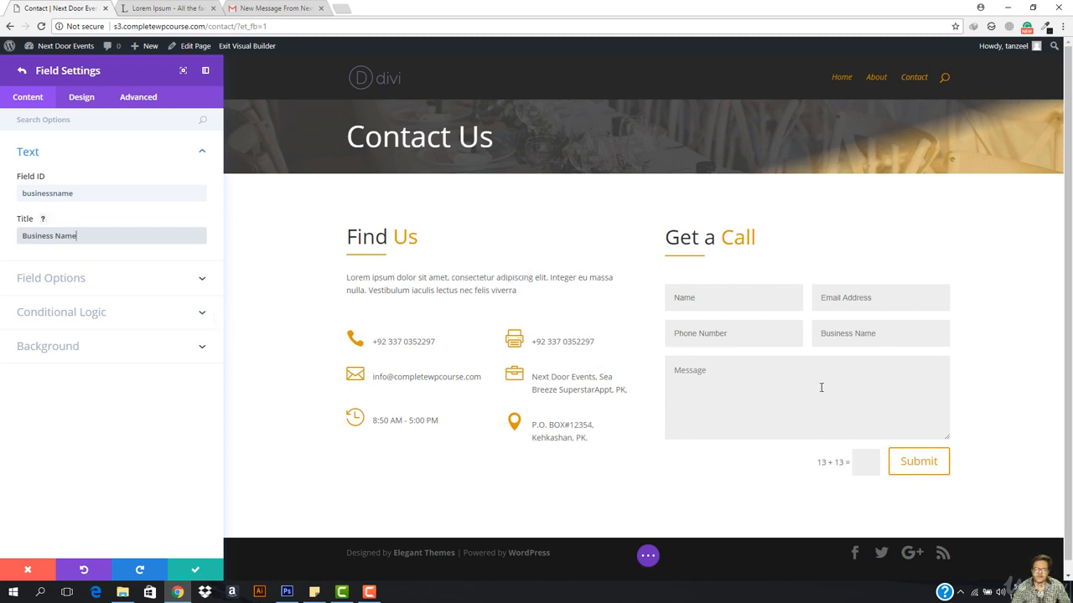
type("usiness Name")
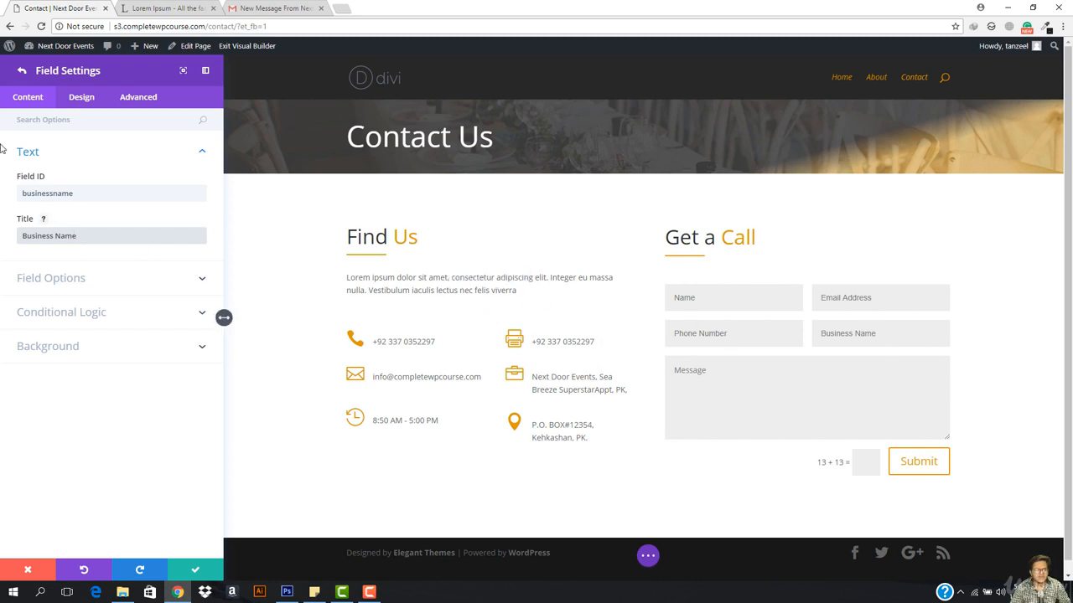
left_click(21, 70)
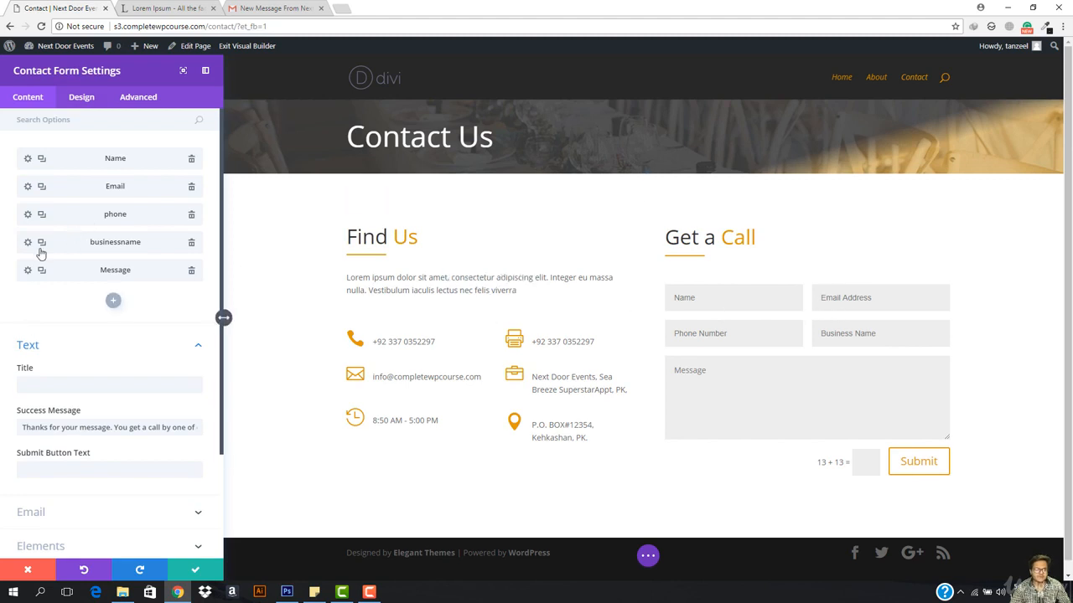
Step: Delete the Business Name field, set Phone Number's Make Fullwidth to YES, and save the form
left_click(191, 241)
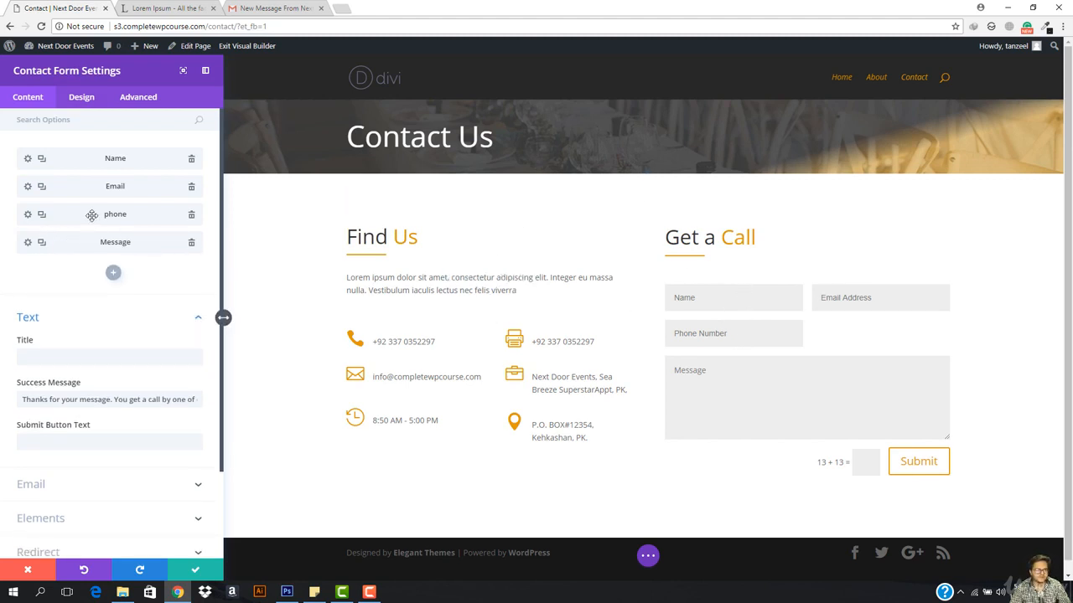
left_click(28, 216)
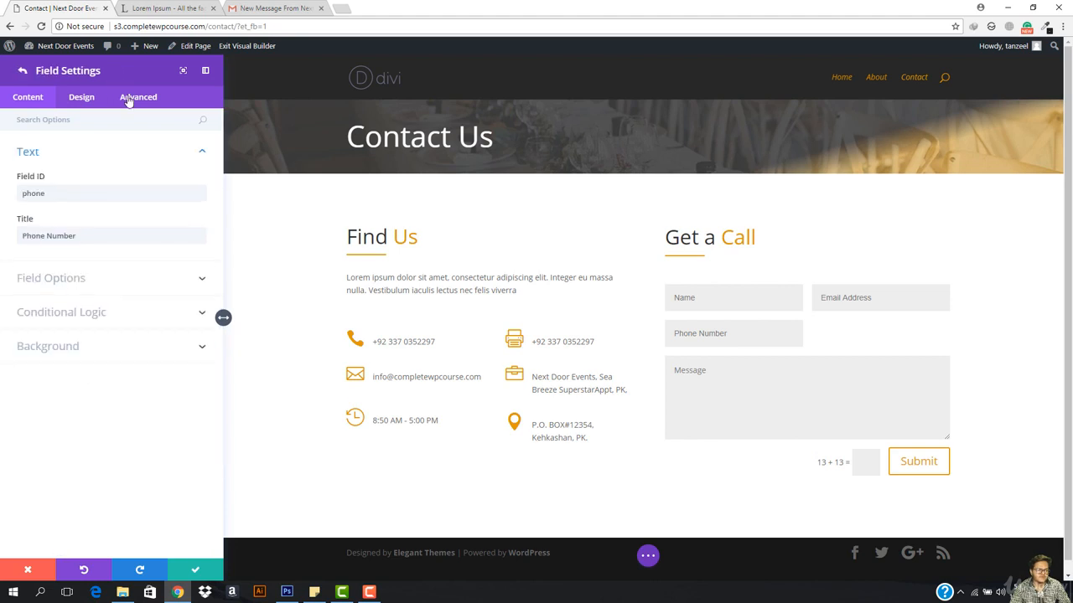
left_click(125, 101)
left_click(69, 98)
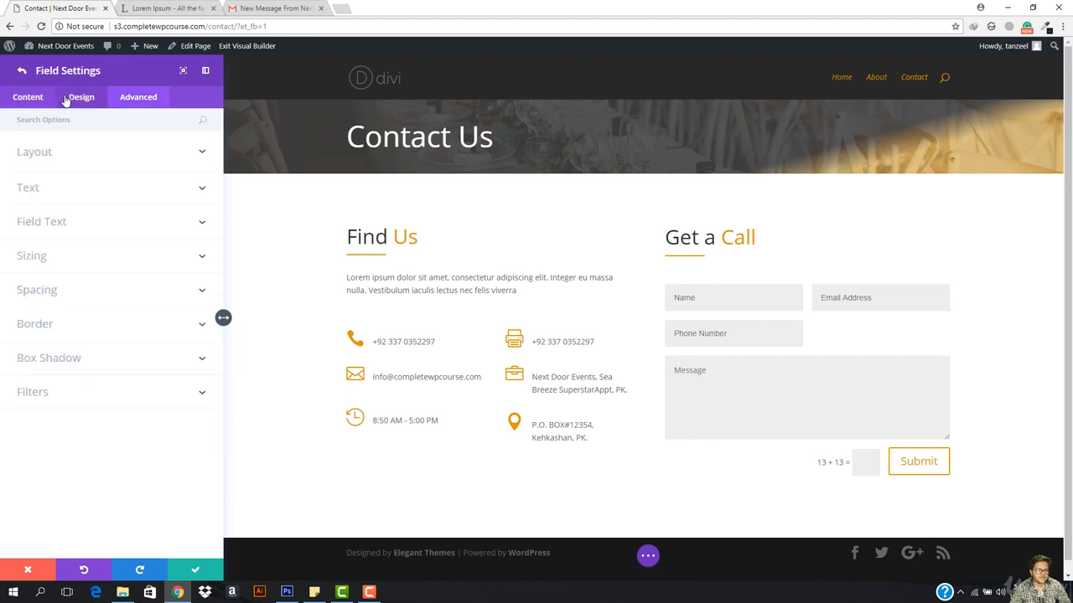
left_click(100, 151)
left_click(45, 193)
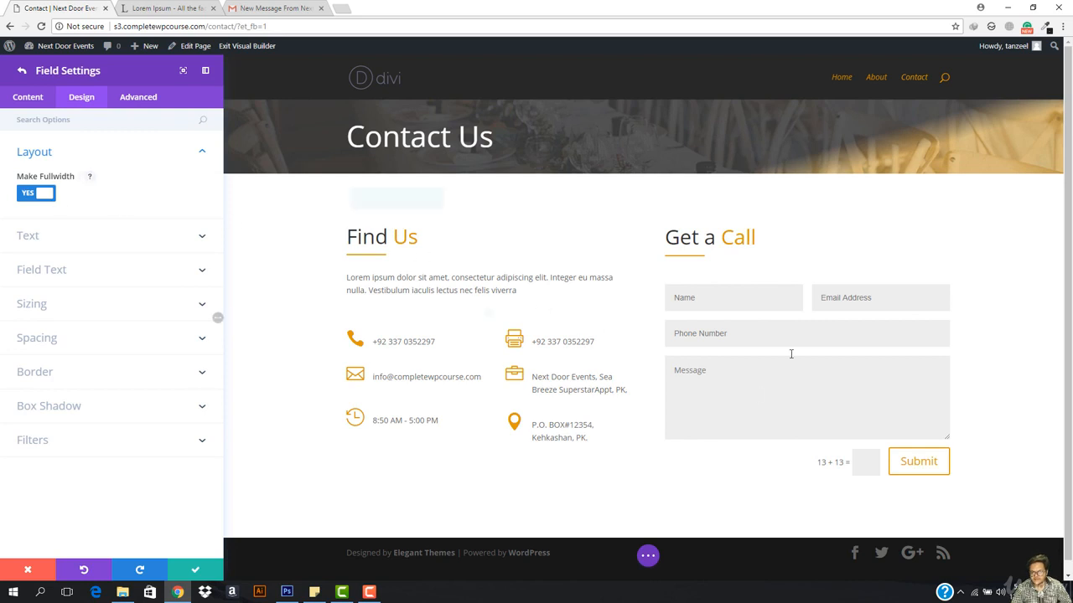
left_click(196, 571)
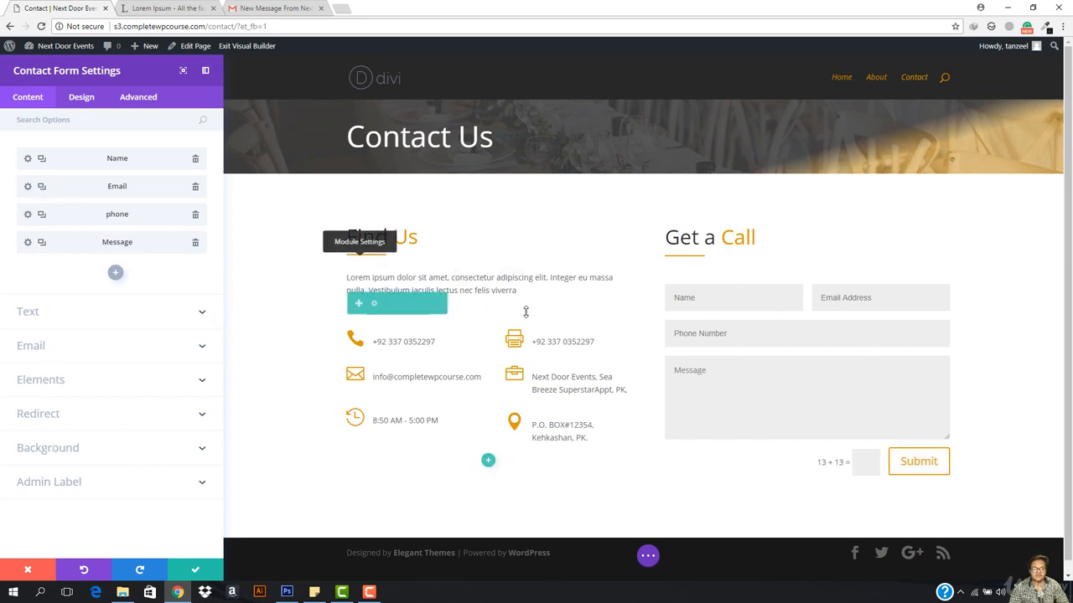
left_click(193, 572)
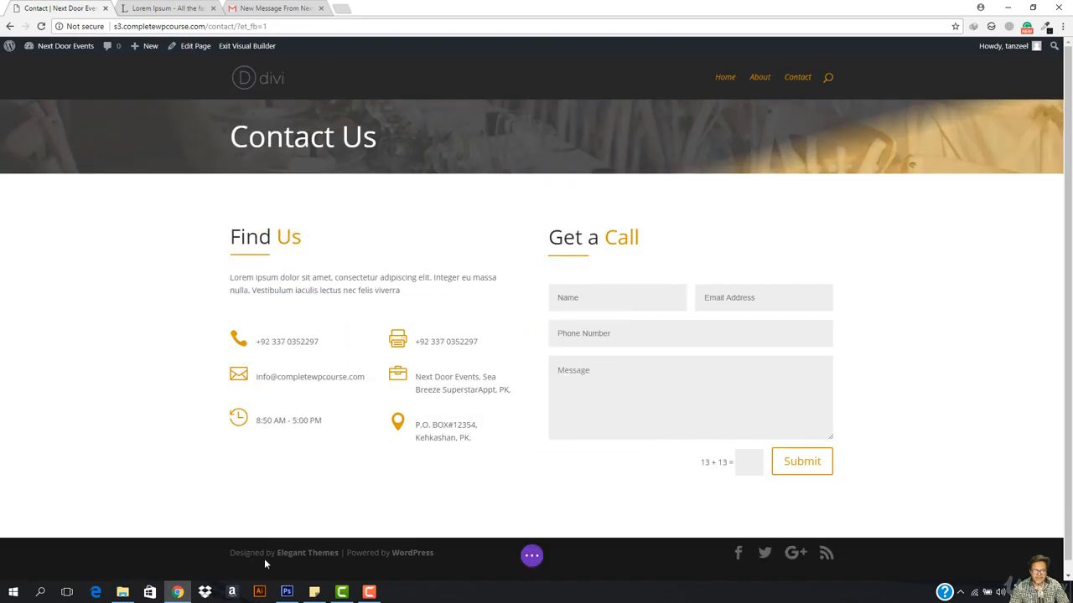
Step: Insert a fullwidth section below the contact section containing a Fullwidth Map module
scroll(549, 509, "down", 1)
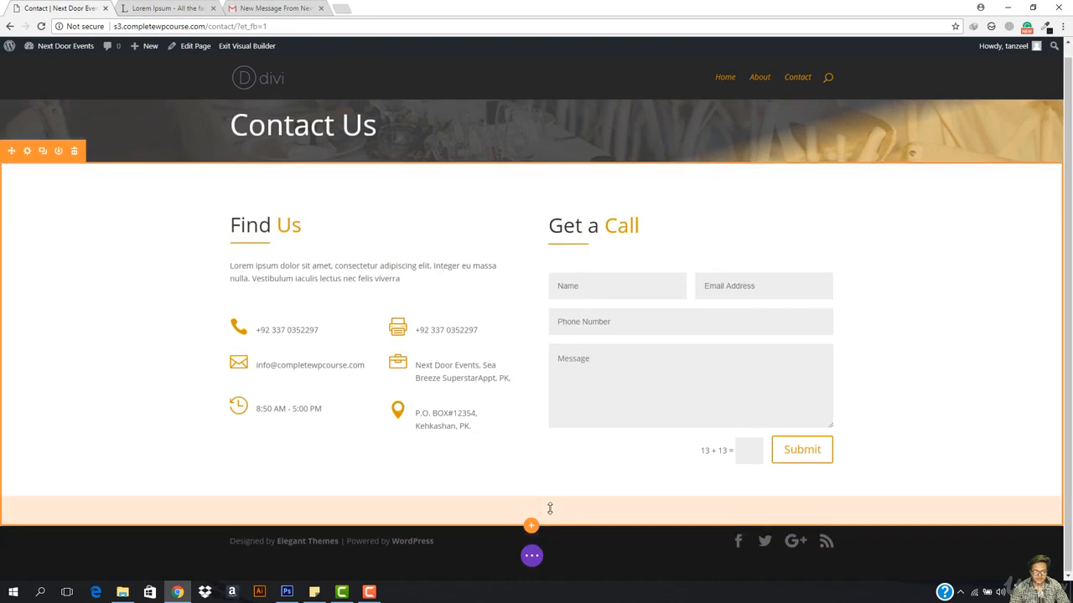
left_click(531, 528)
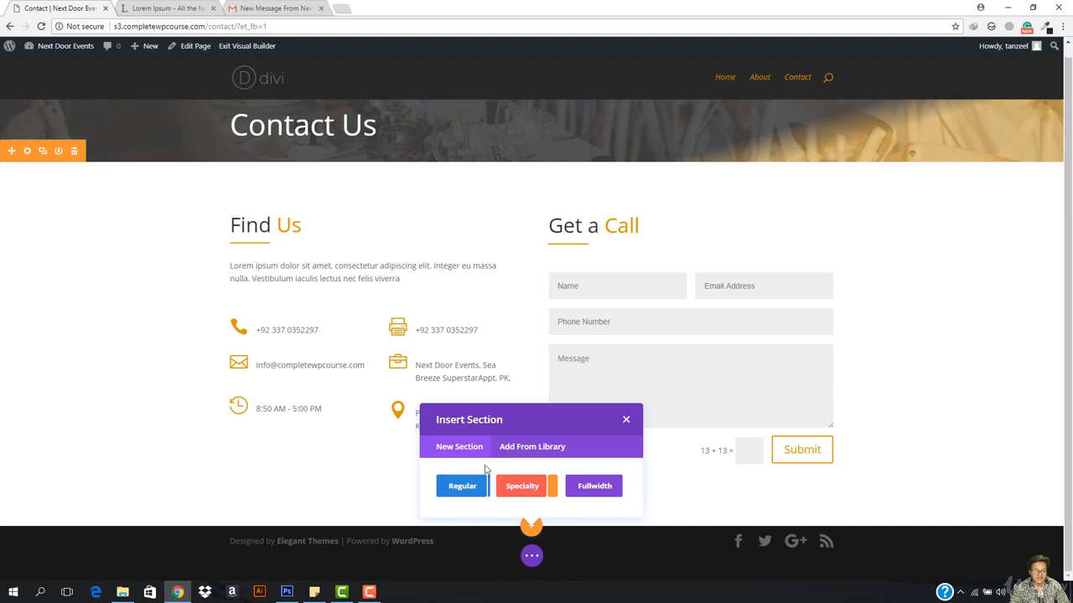
left_click(596, 493)
scroll(553, 436, "down", 3)
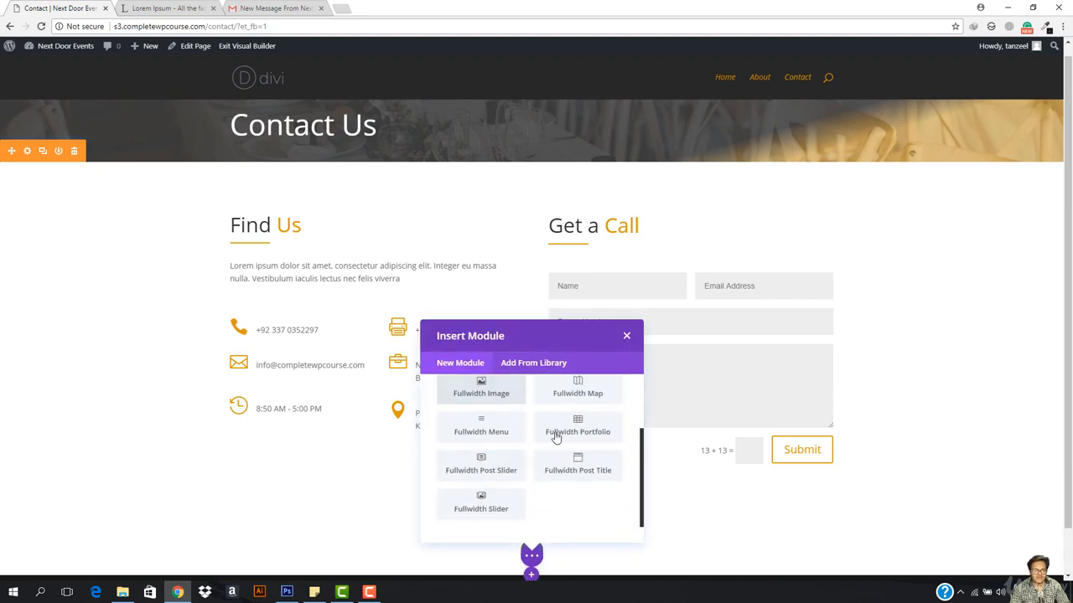
scroll(586, 414, "up", 3)
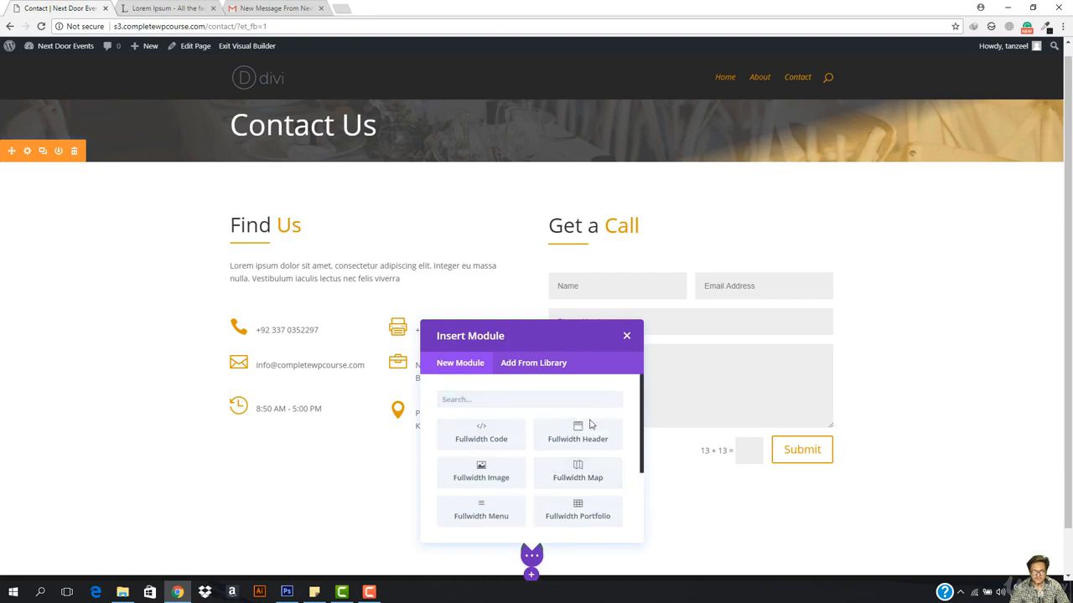
scroll(585, 459, "down", 1)
left_click(591, 429)
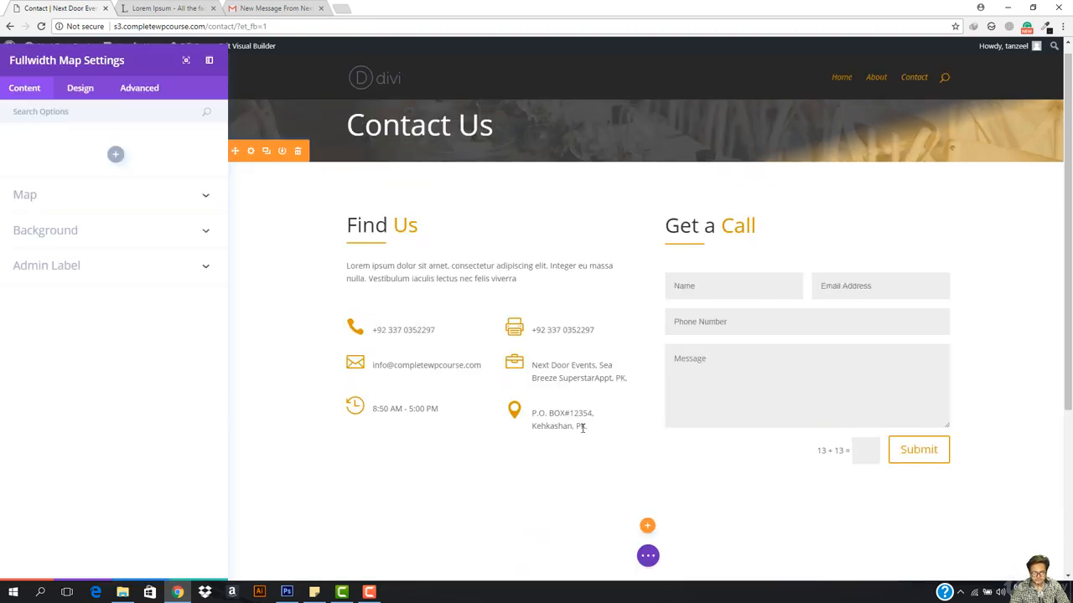
scroll(484, 448, "down", 3)
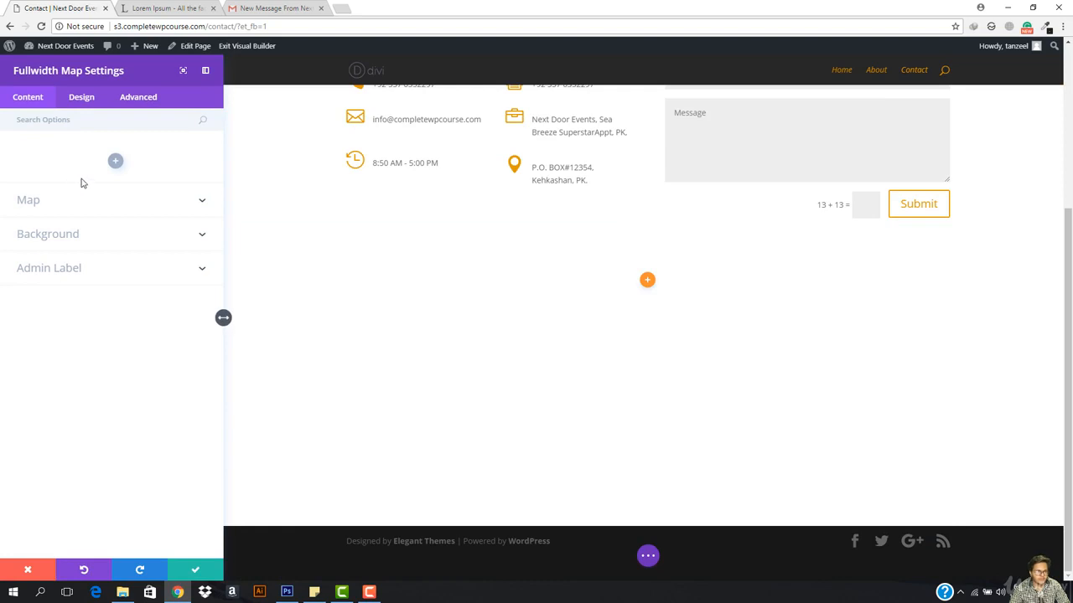
Step: Open the Google API Key help in the Map options and follow its guide link
left_click(79, 212)
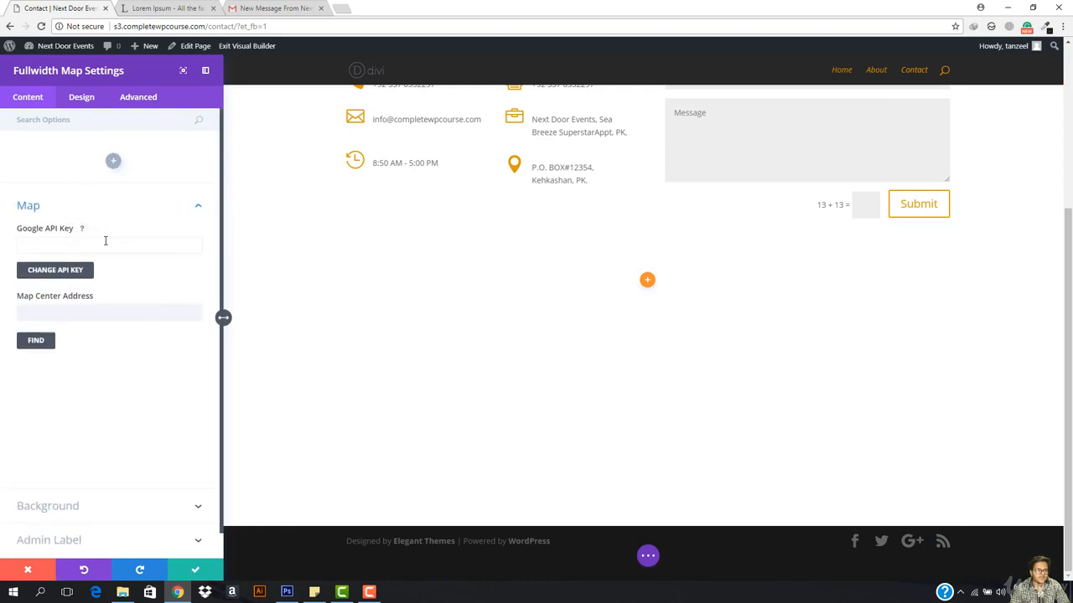
left_click(82, 229)
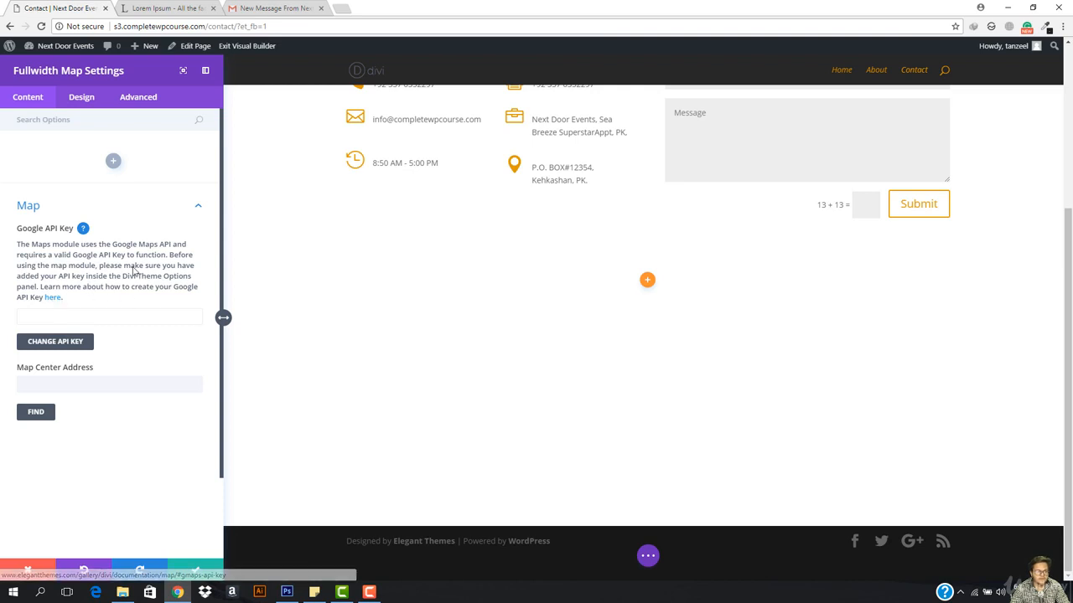
left_click(52, 297)
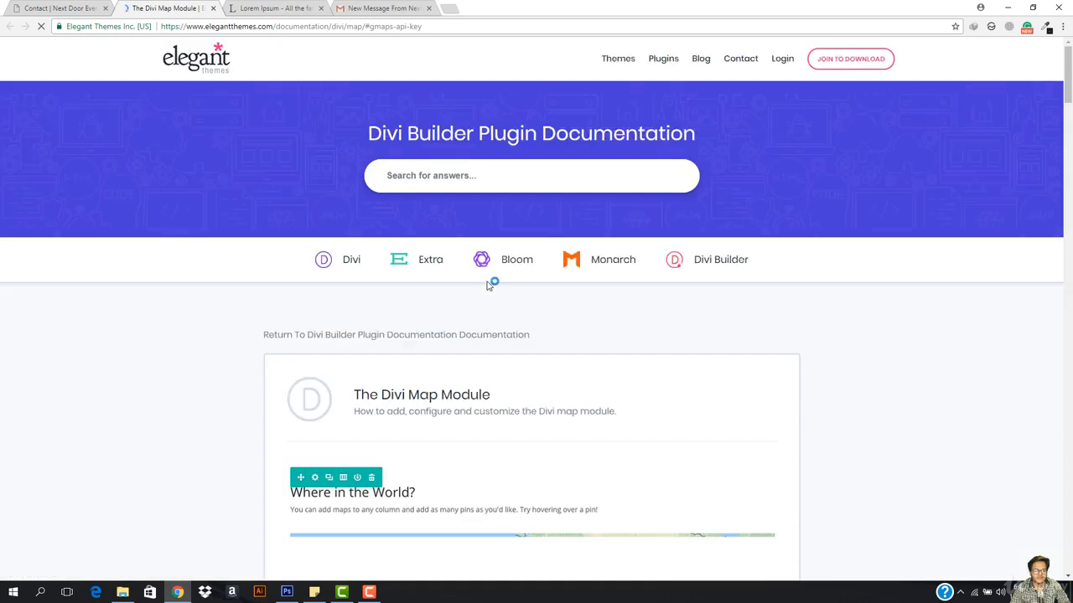
Step: Scroll the Map Module docs to Google Maps API Key and open the Google Developers Console link
scroll(439, 381, "down", 4)
scroll(437, 382, "down", 4)
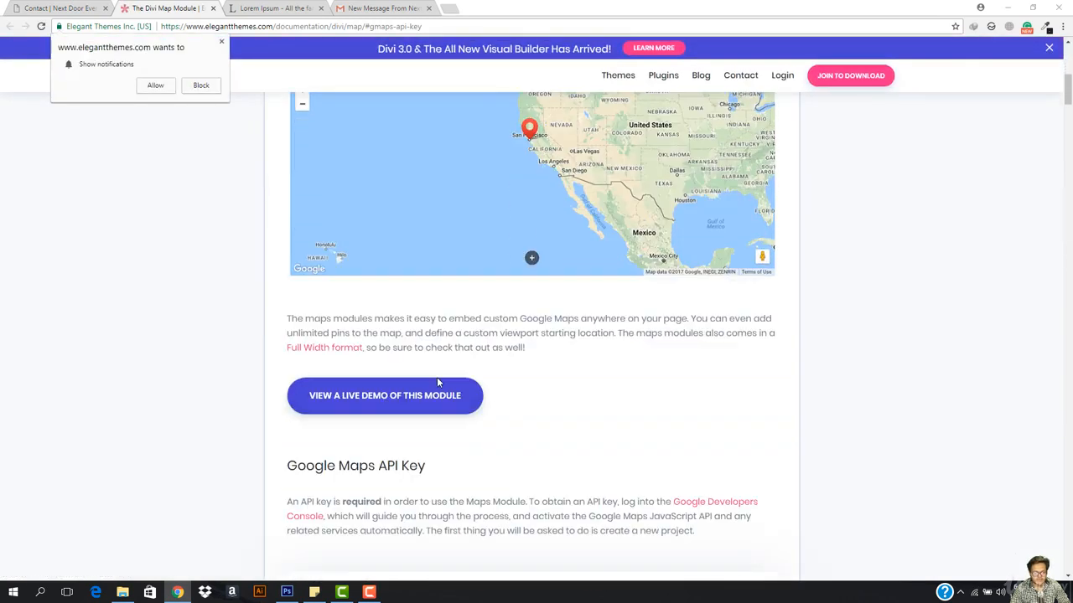
scroll(570, 443, "down", 2)
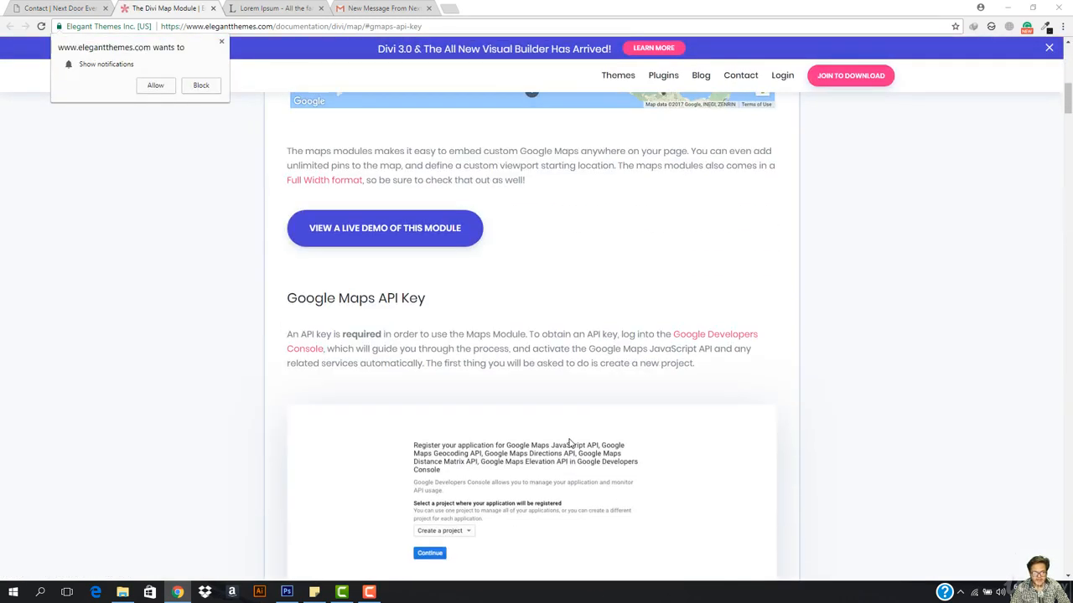
left_click(704, 341)
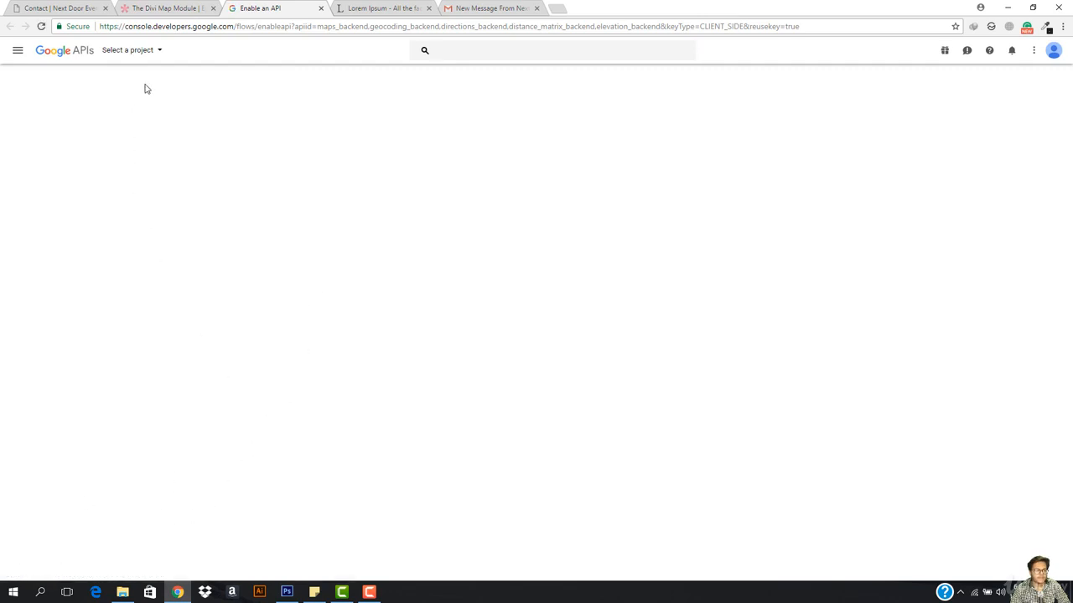
Step: Create a new project in the Google API Console for the Maps APIs
left_click(142, 53)
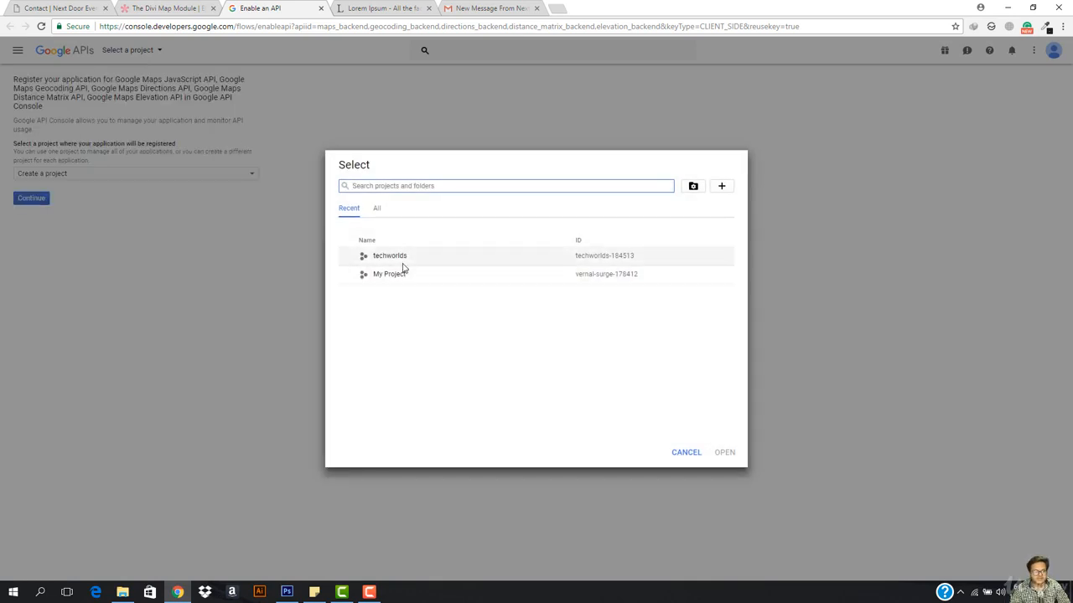
left_click(691, 454)
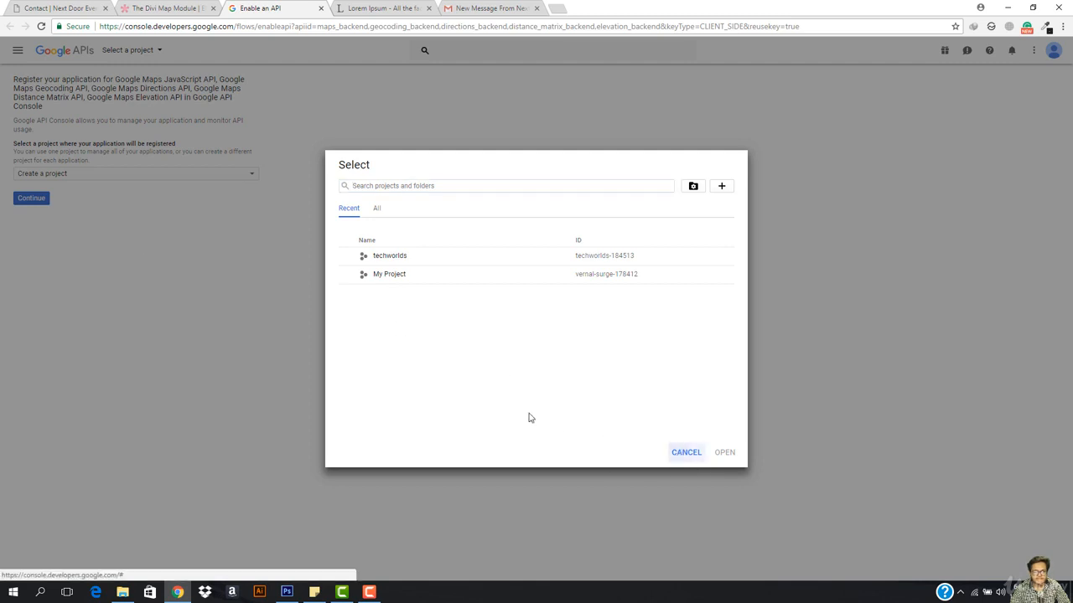
left_click(101, 181)
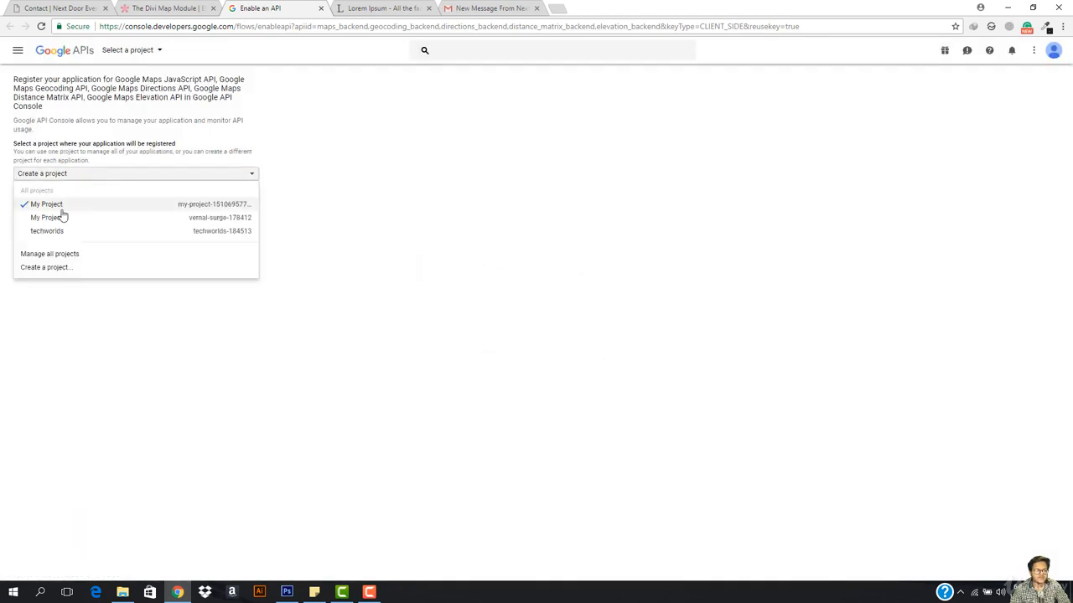
left_click(58, 174)
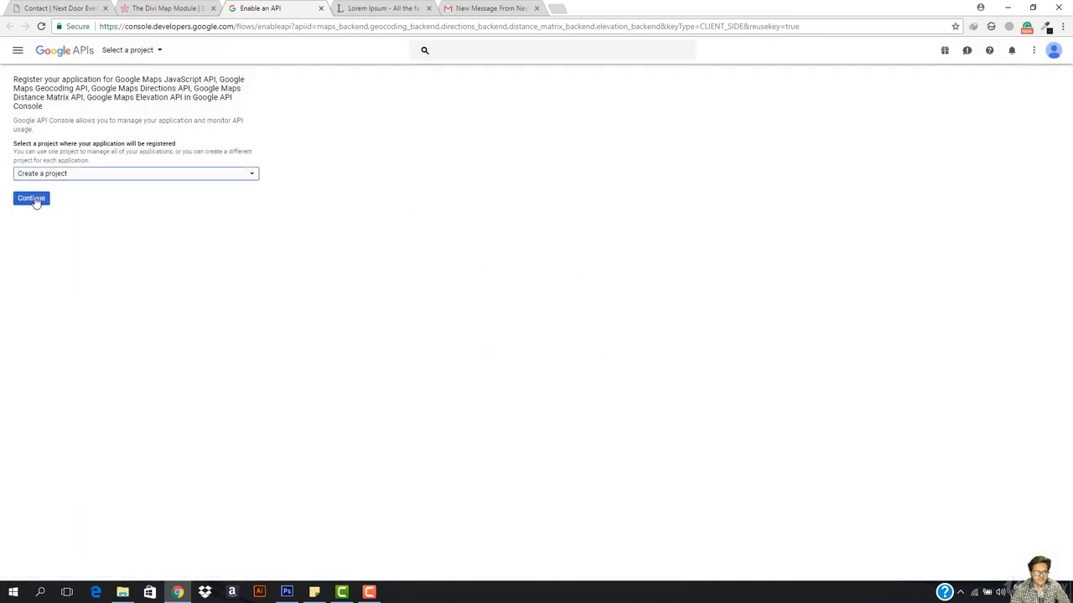
left_click(35, 198)
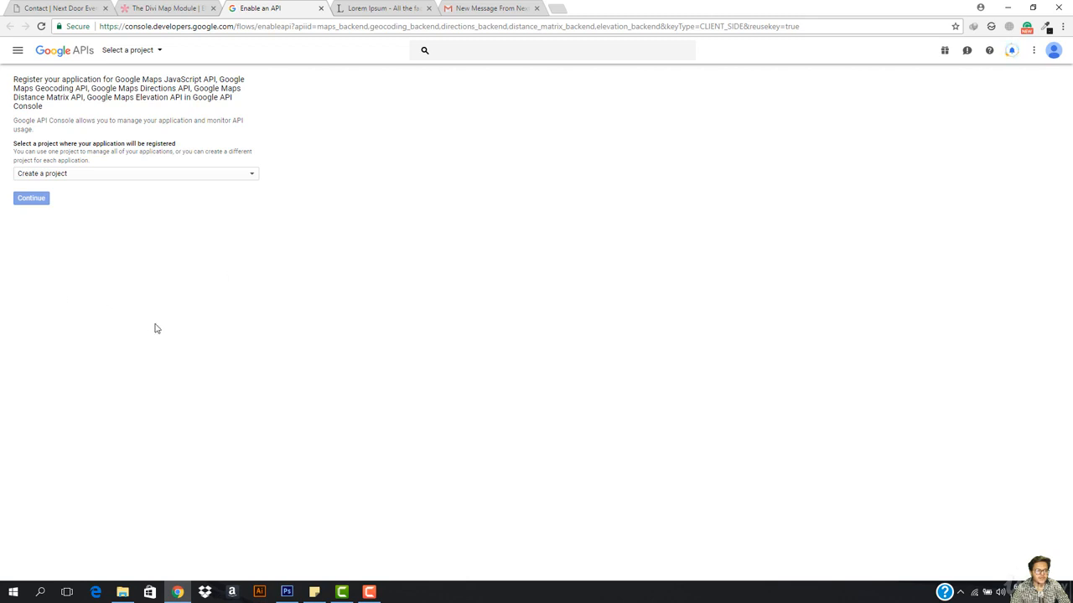
Step: Create API key 1 and select it for copying
left_click(511, 7)
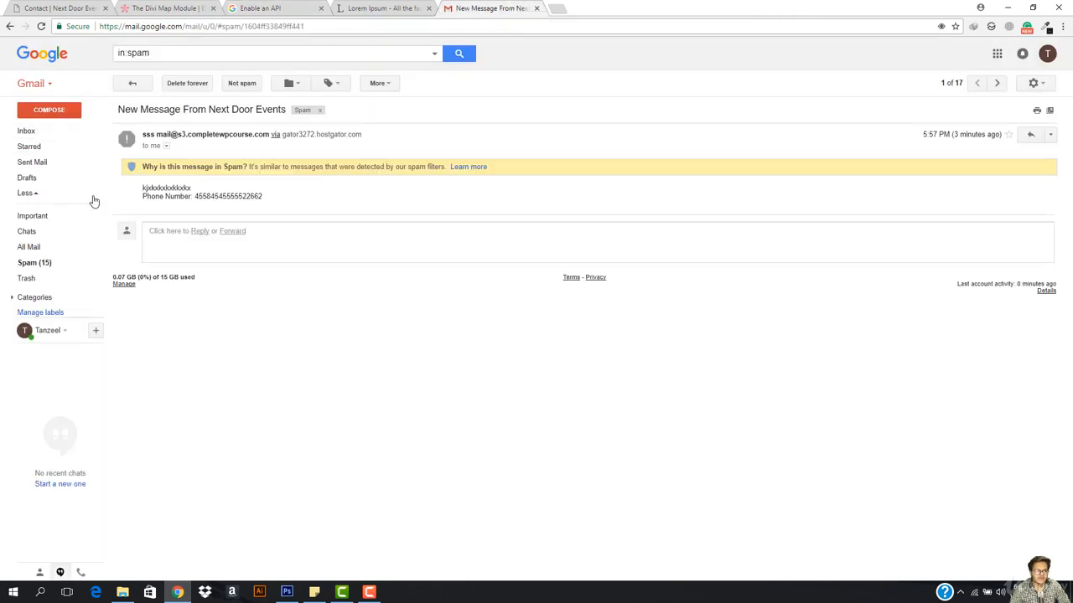
left_click(161, 6)
left_click(266, 8)
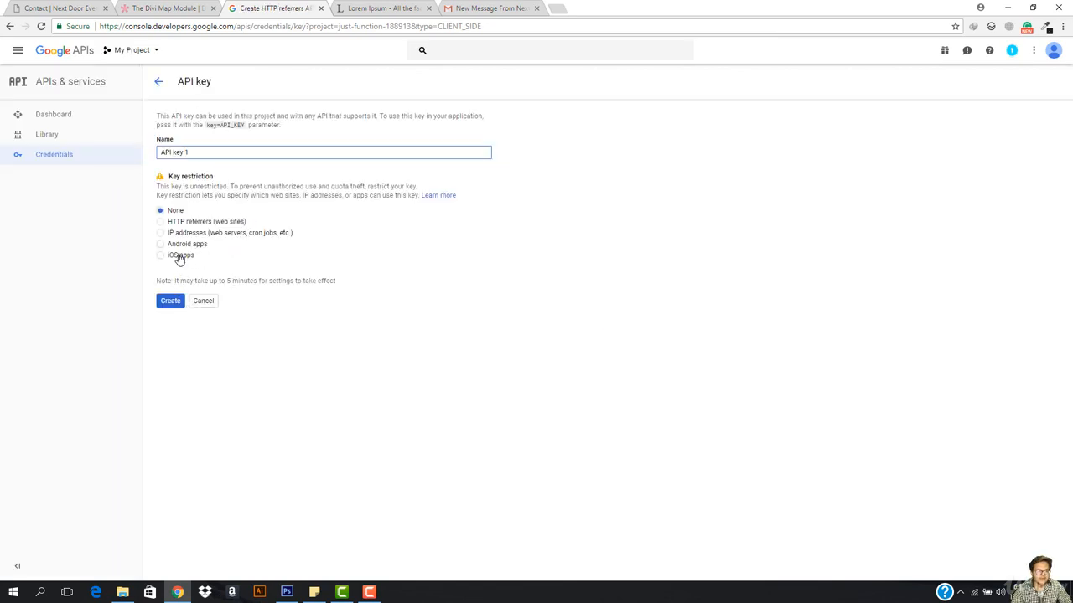
left_click(170, 305)
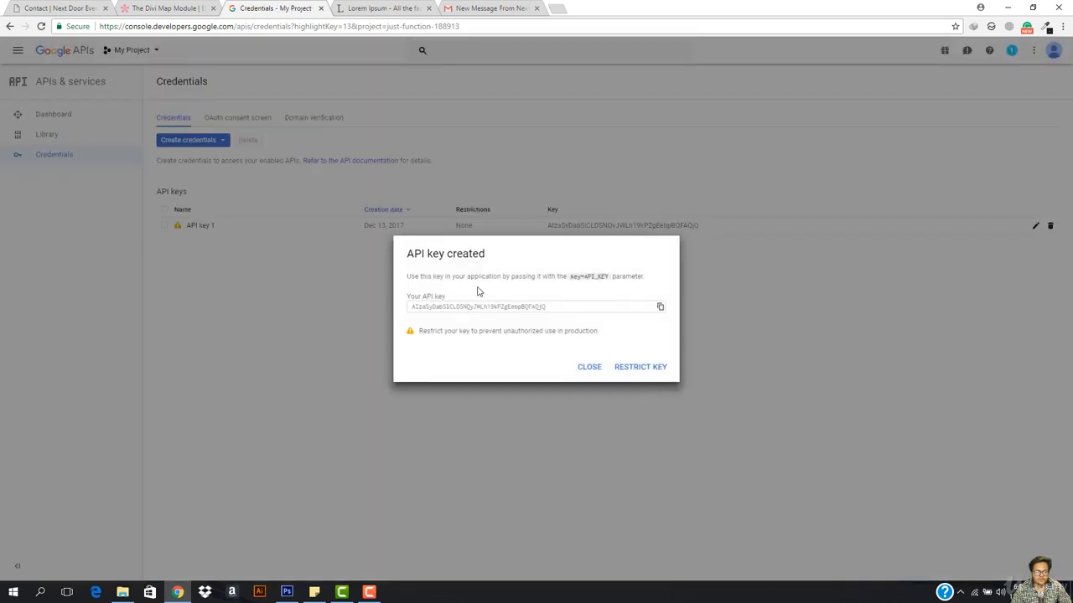
left_click(497, 308)
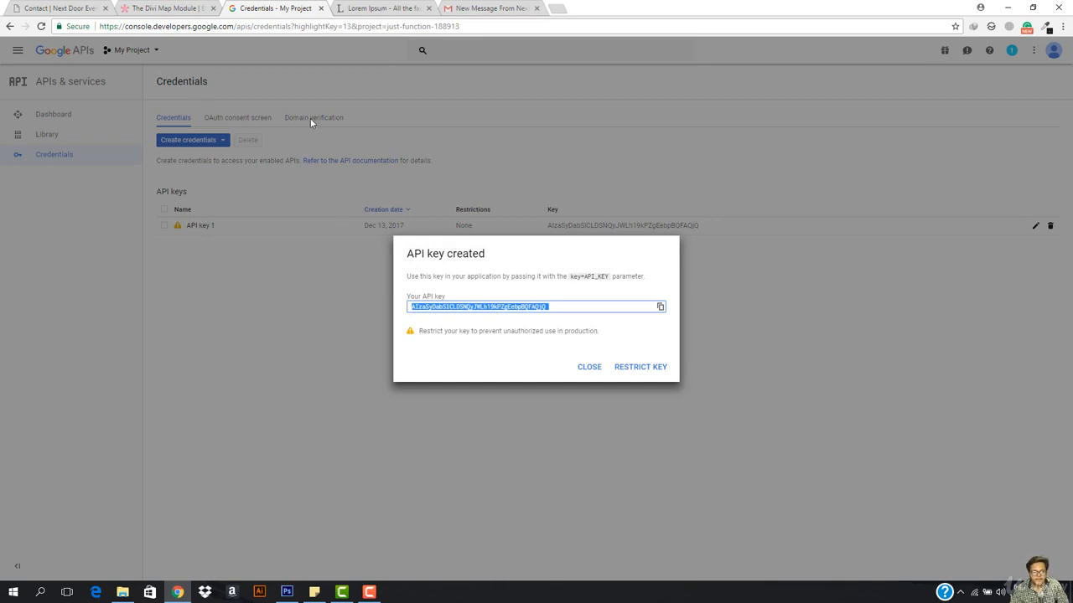
left_click(65, 8)
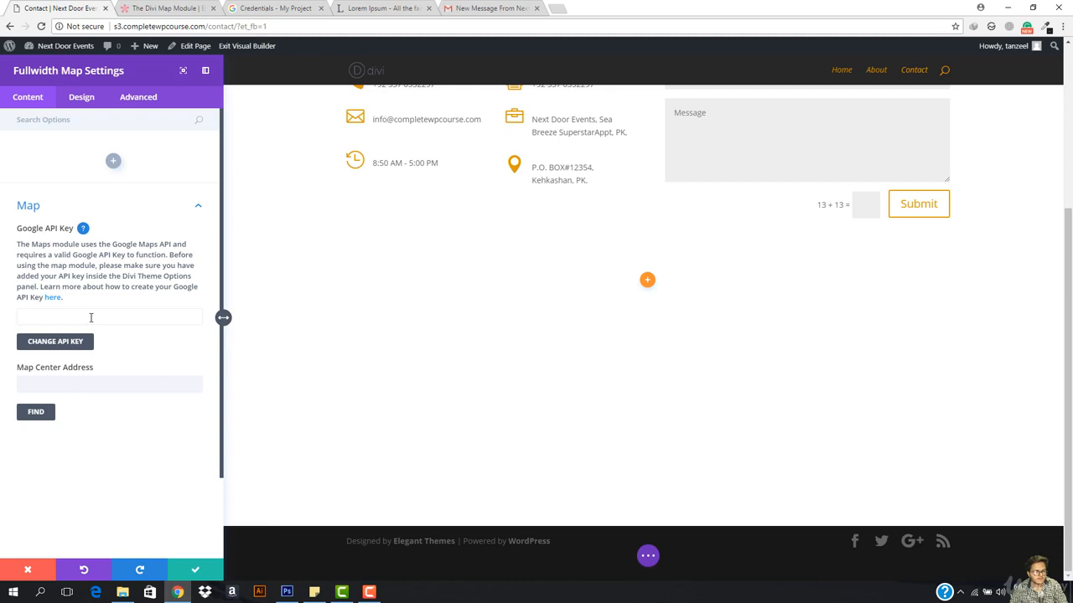
Step: Paste the copied key into Divi Theme Options' Google API Key field and save changes
left_click(83, 228)
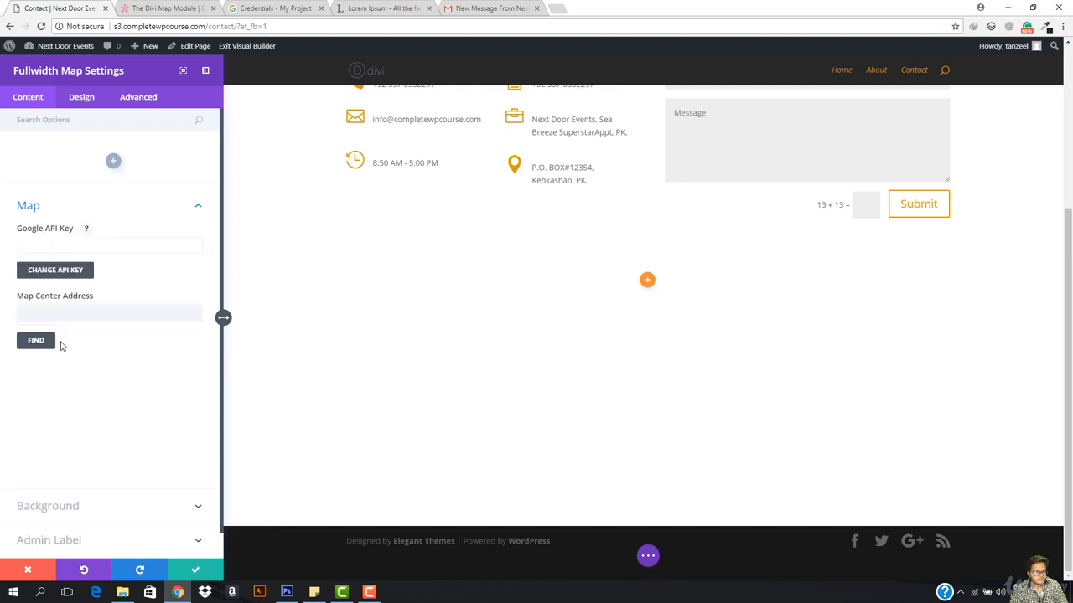
left_click(55, 270)
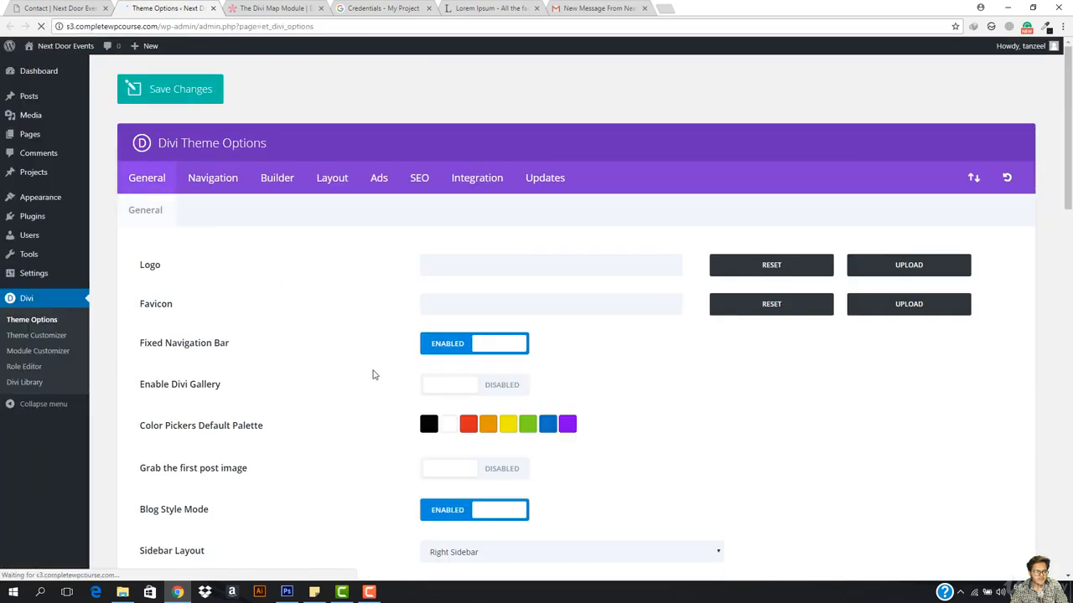
scroll(419, 445, "down", 5)
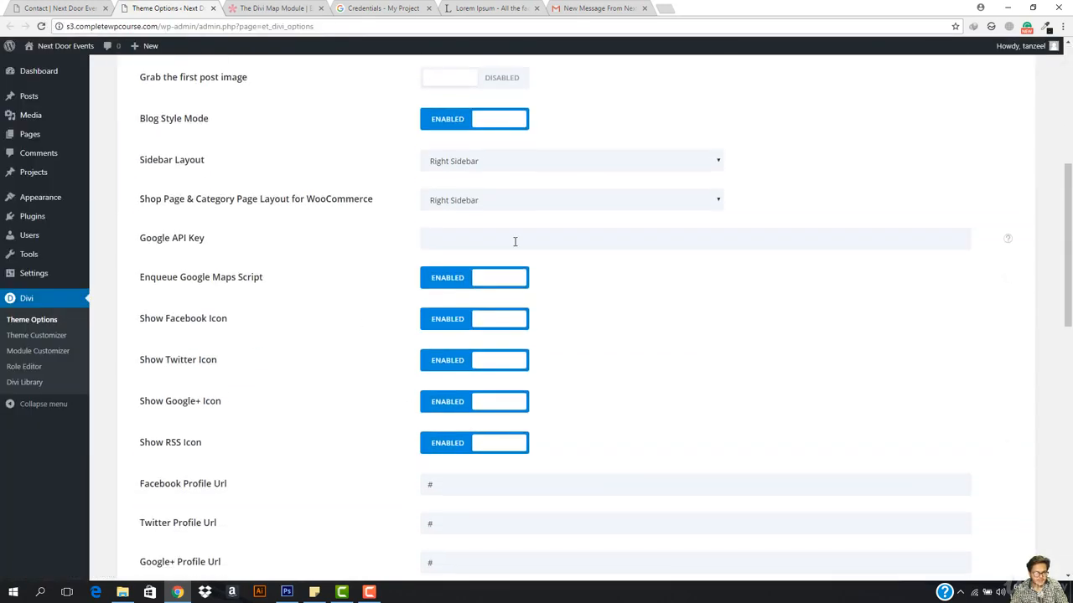
left_click(514, 241)
key("ctrl+v")
scroll(491, 381, "down", 4)
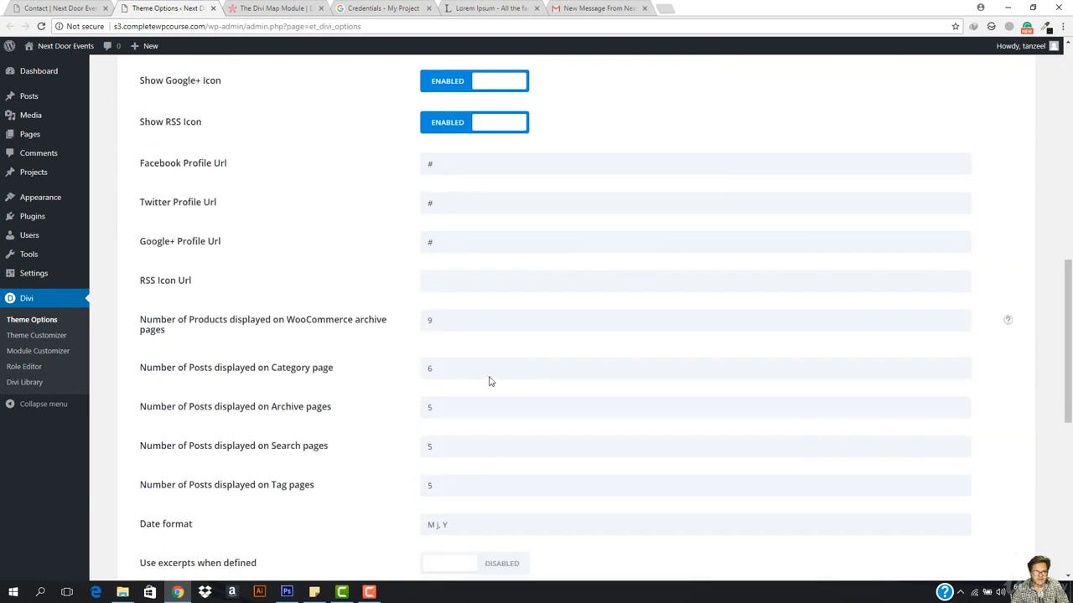
scroll(491, 381, "down", 6)
left_click(177, 485)
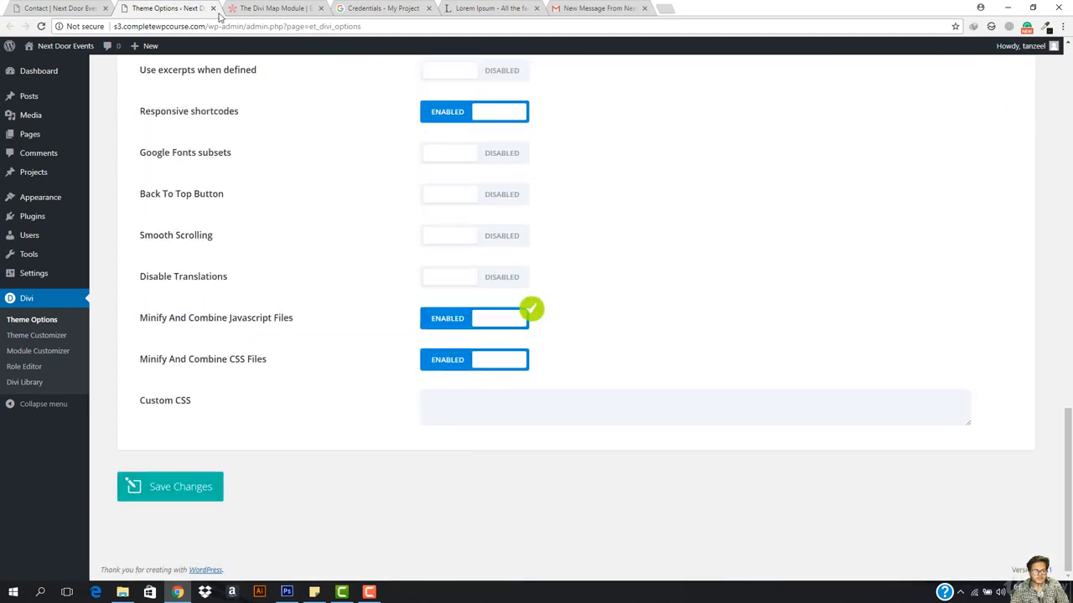
left_click(58, 7)
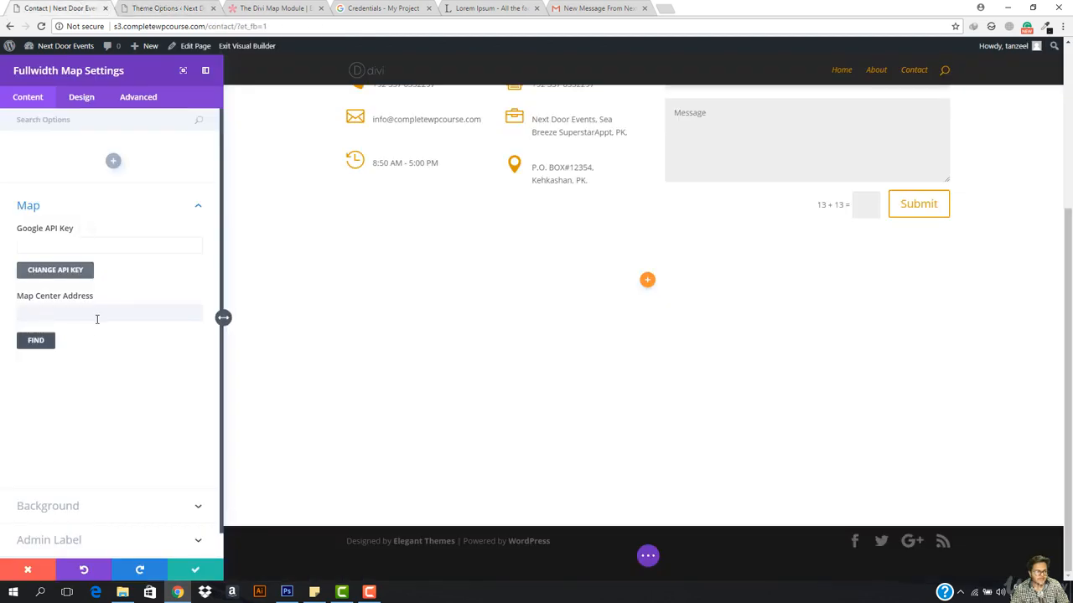
Step: Try 'sea breeze superstar' as the map center with a new pin, then discard the map settings
left_click(98, 318)
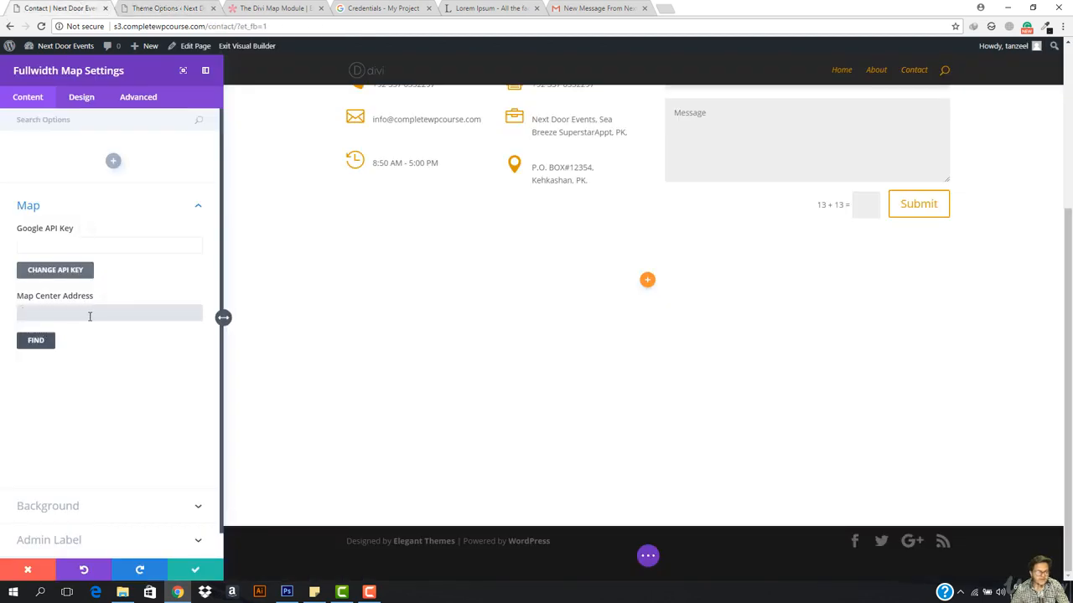
type("s")
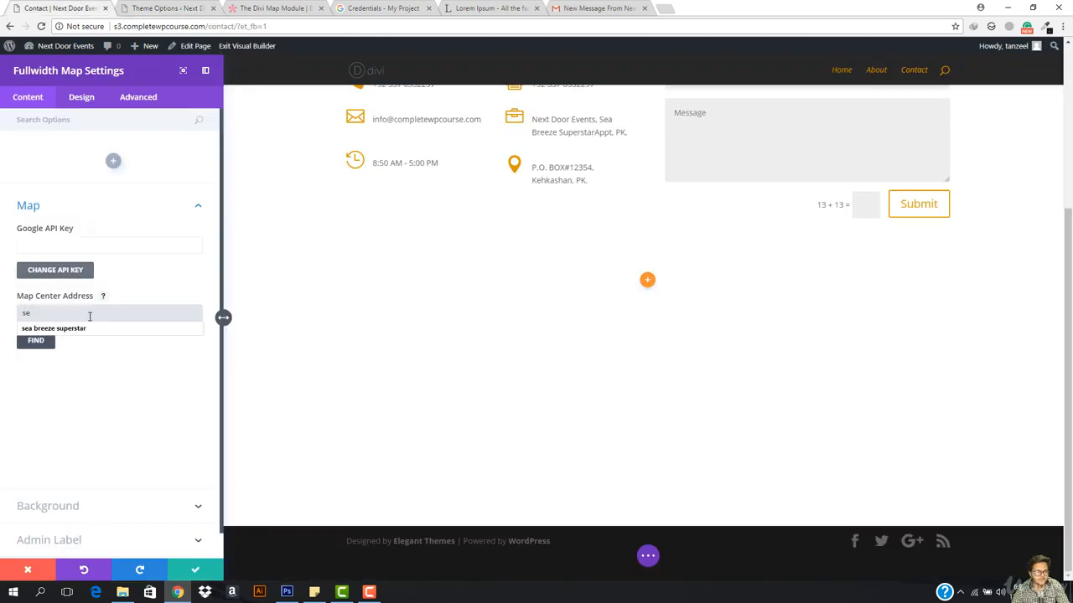
type("e")
key("Down")
key("Return")
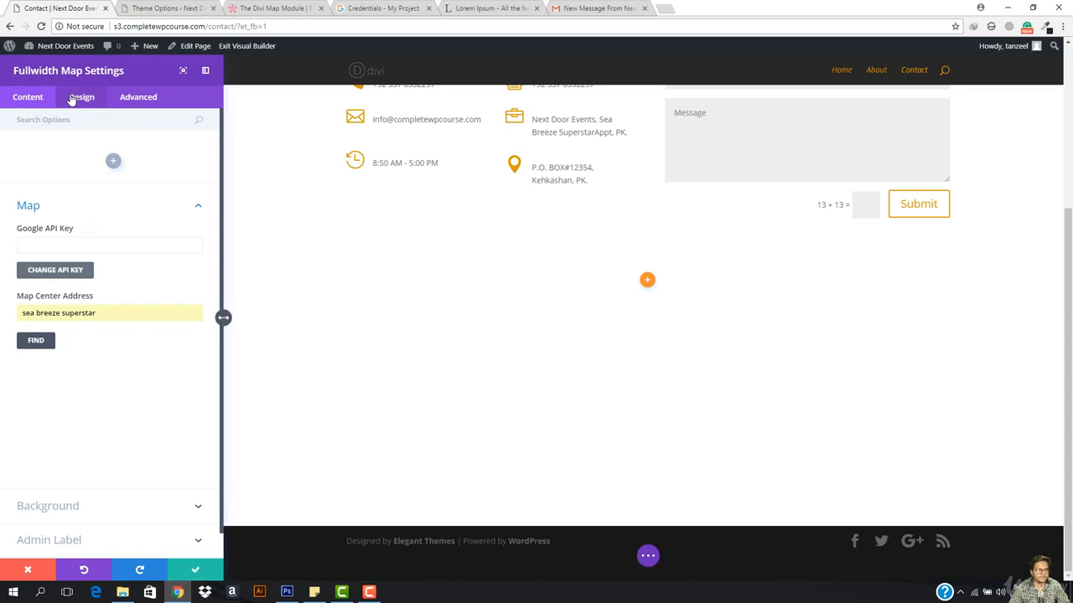
left_click(109, 161)
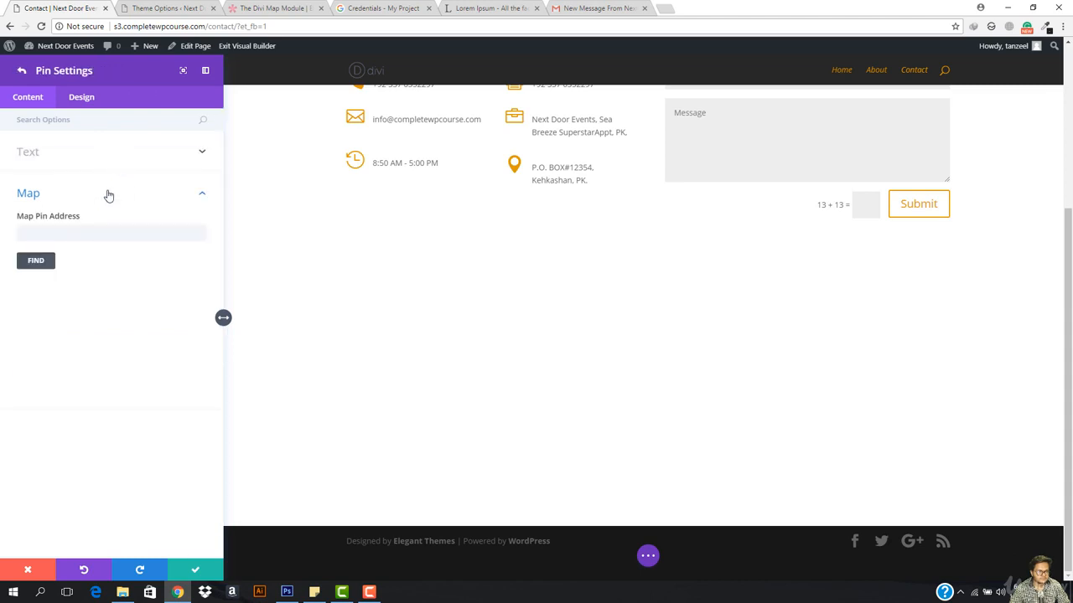
left_click(20, 70)
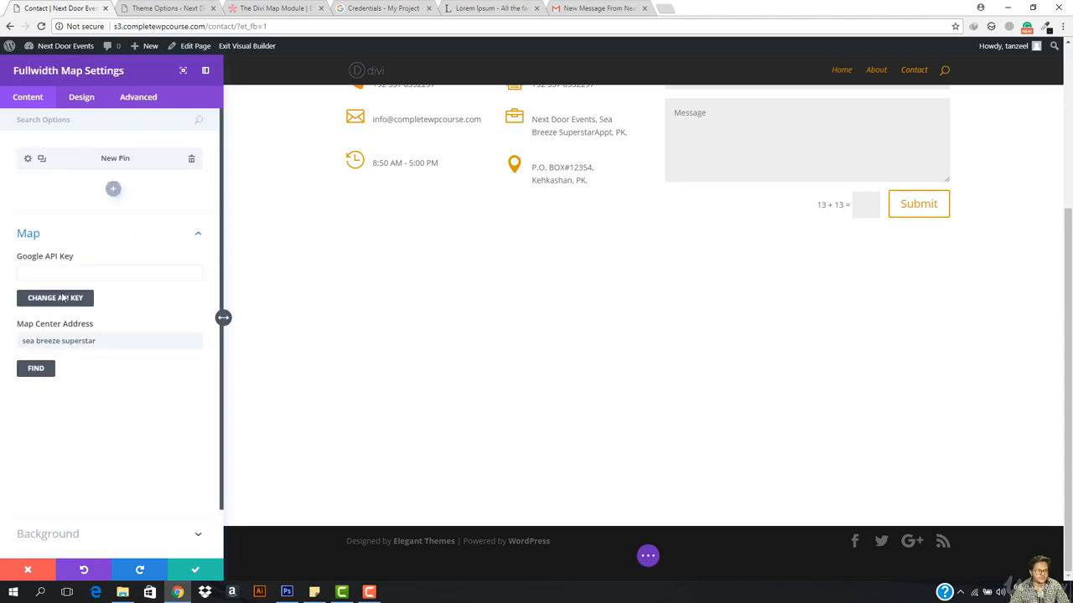
left_click(41, 569)
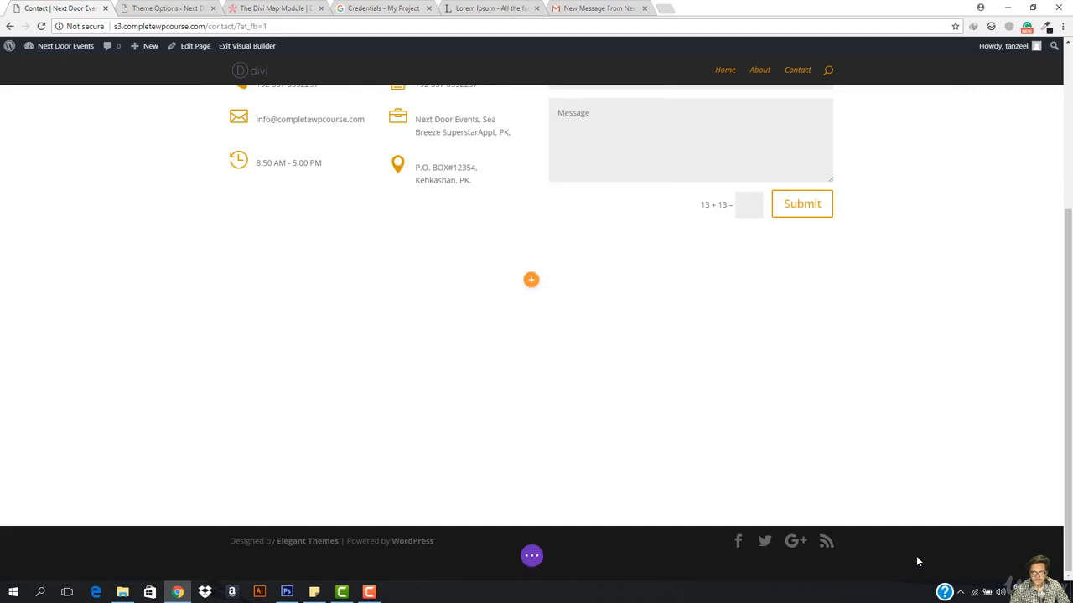
left_click(531, 556)
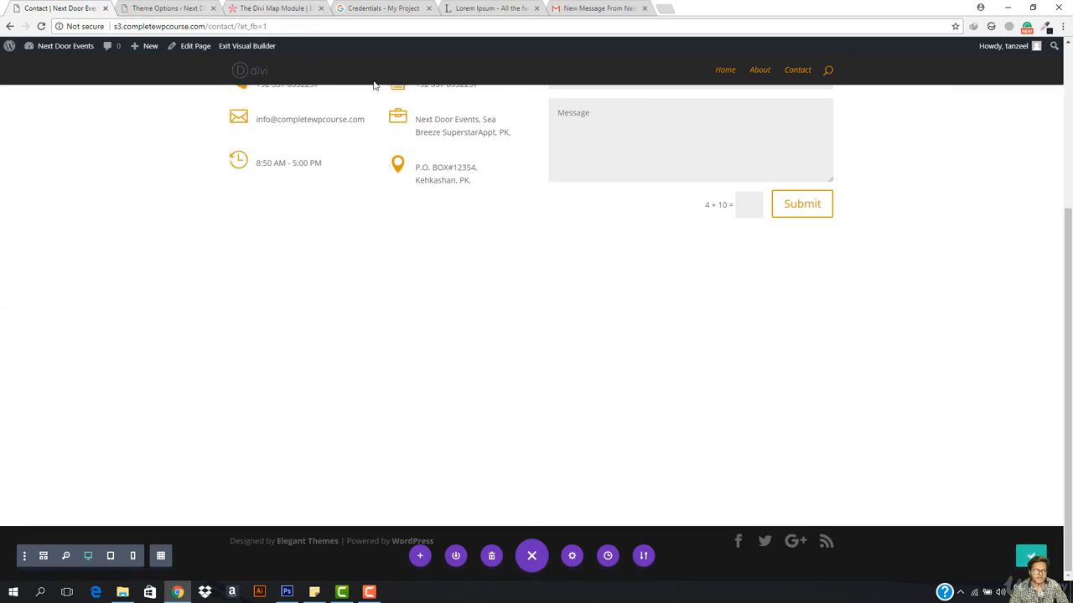
Step: Reload the Contact page so the fullwidth map renders with the saved API key, then open its settings
left_click(332, 27)
key("Return")
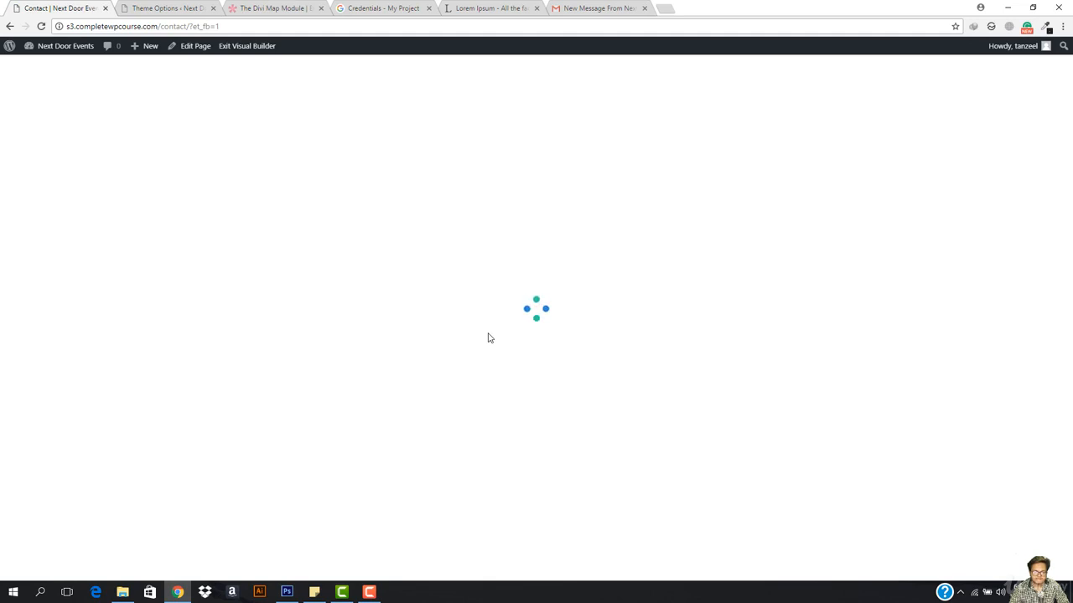
scroll(489, 335, "down", 6)
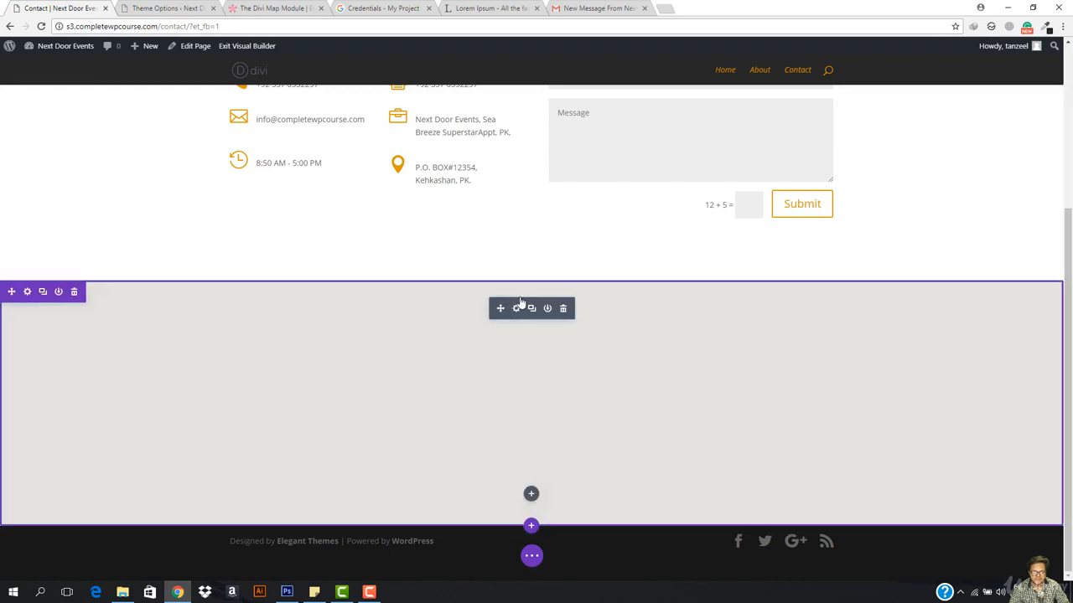
left_click(515, 308)
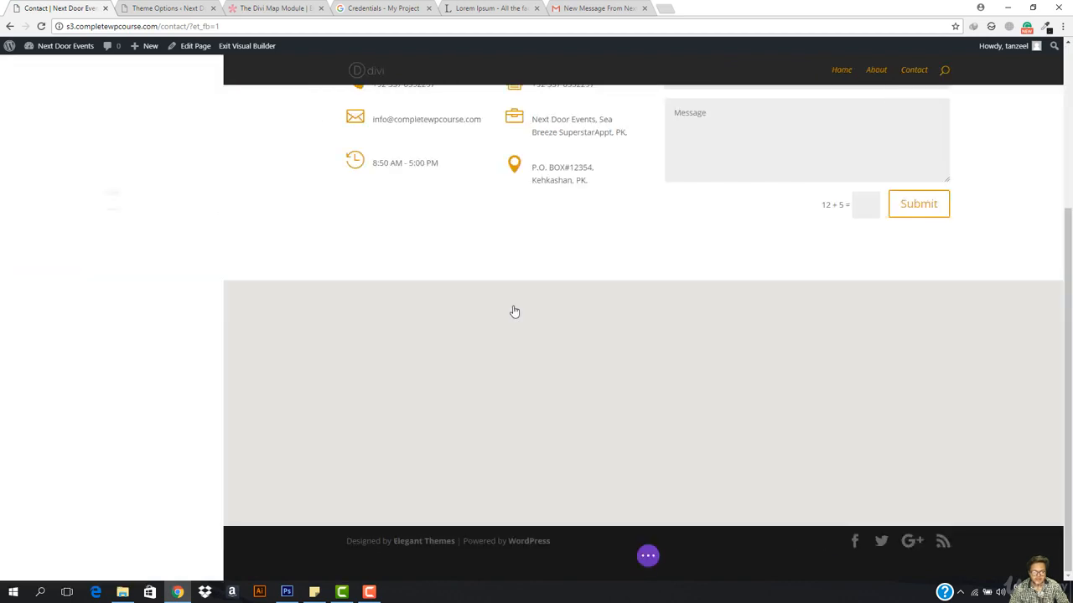
Step: Centre the fullwidth map on the 'sea breeze superstar' address and add a new location pin
left_click(52, 208)
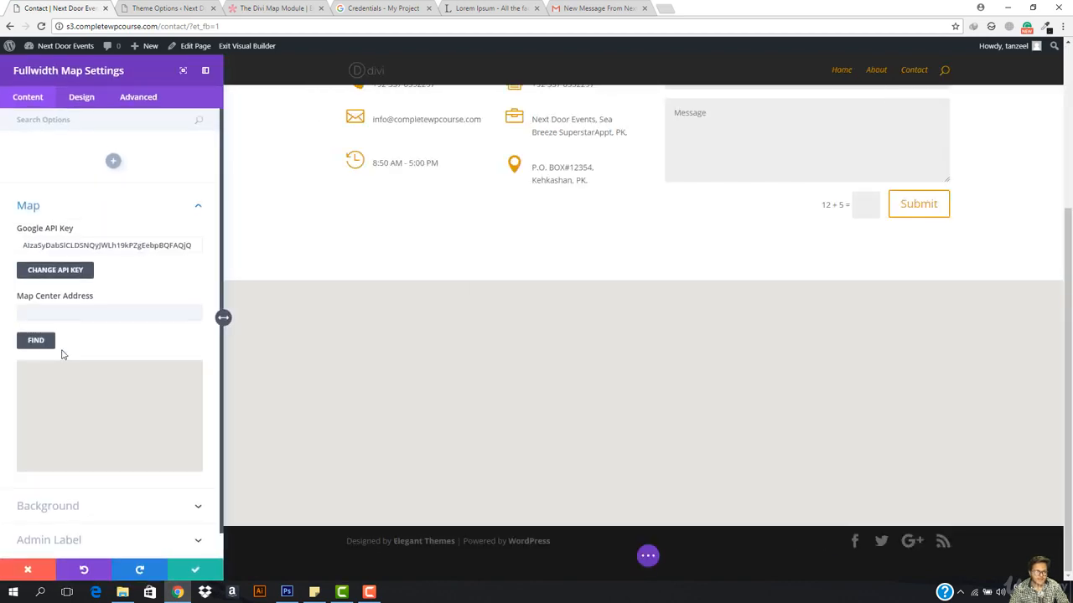
left_click(65, 309)
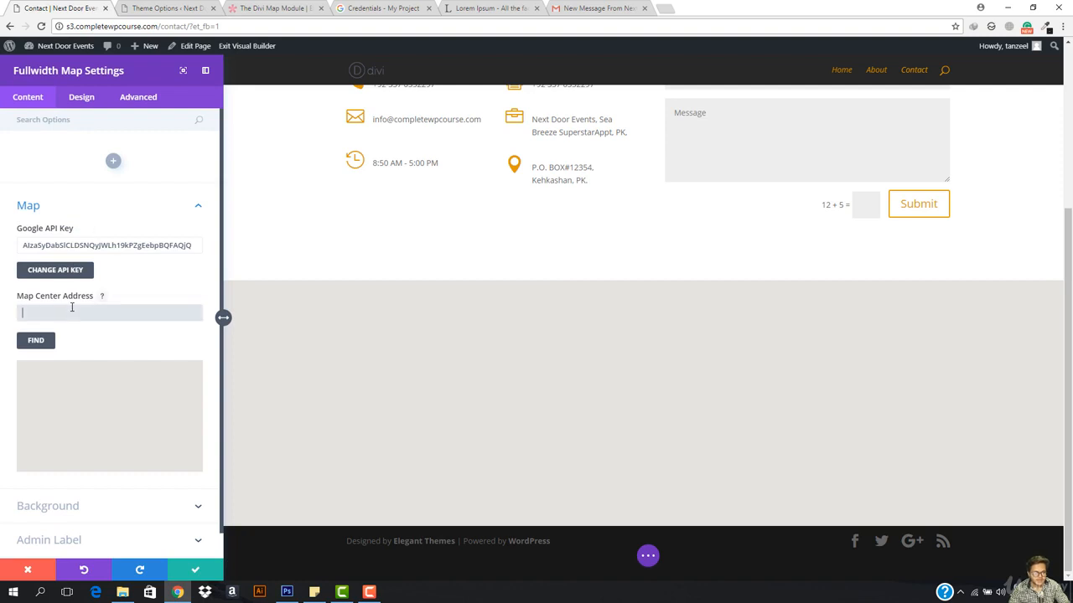
type("sea")
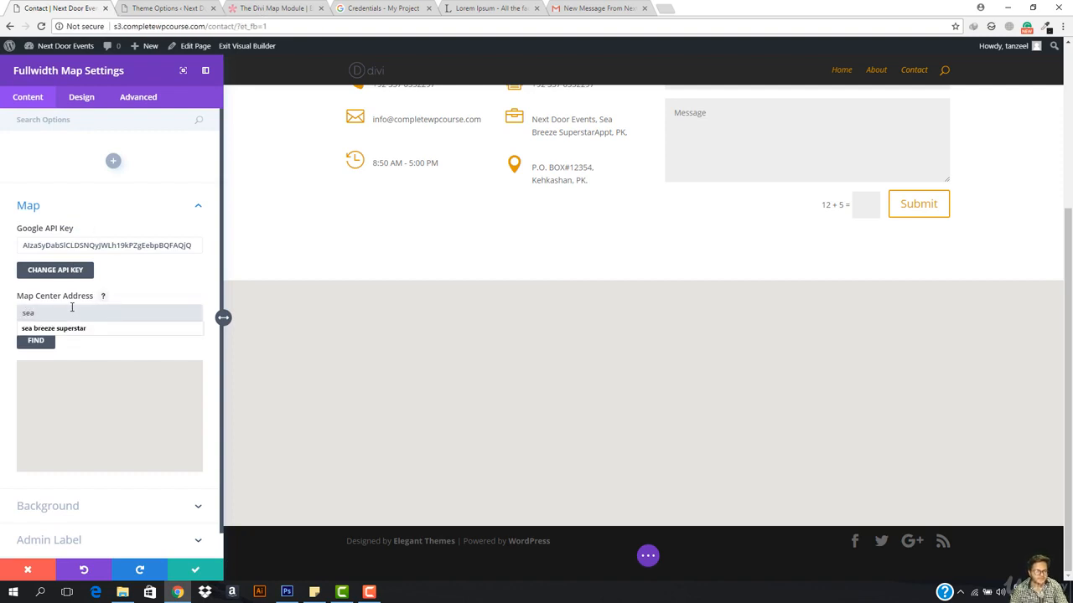
key("Down")
key("Return")
left_click(28, 342)
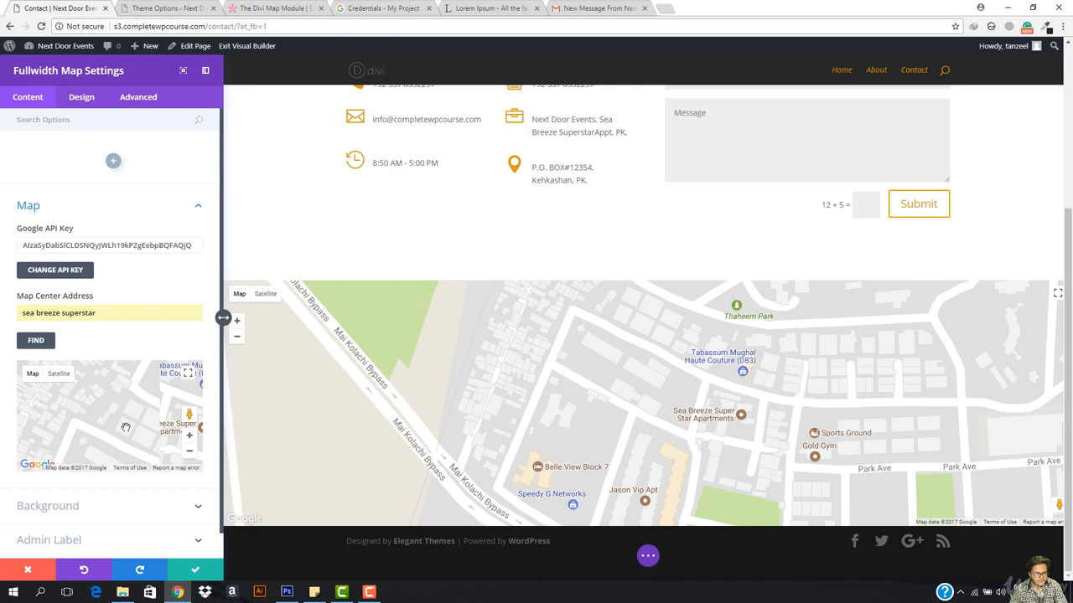
left_click(113, 160)
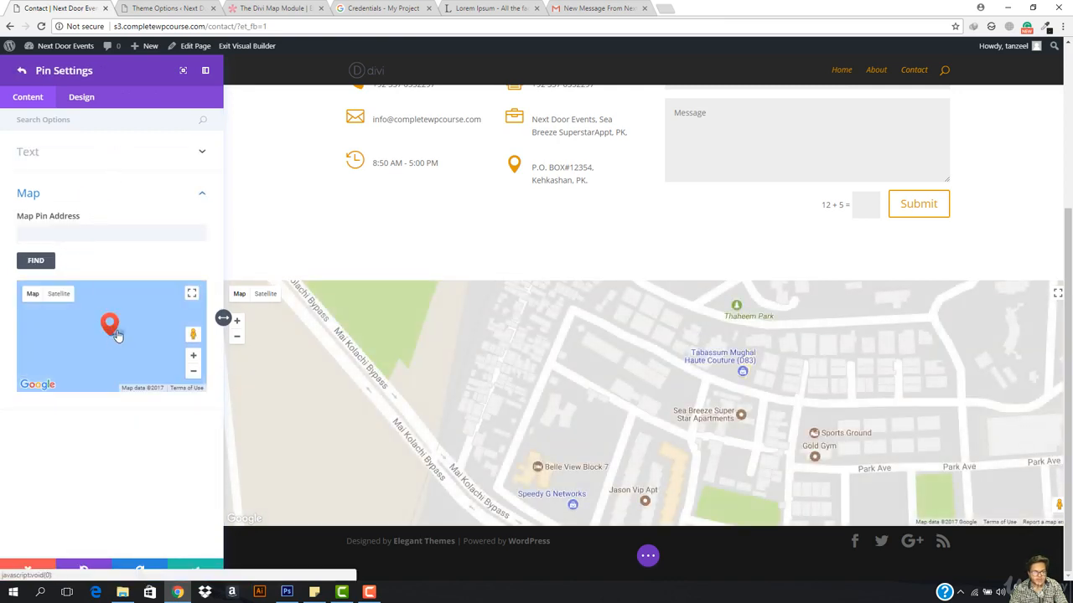
Step: Place the pin at sea breeze superstar, zoom in, and drag it beside Tabassum Mughal Haute Couture
left_click(112, 235)
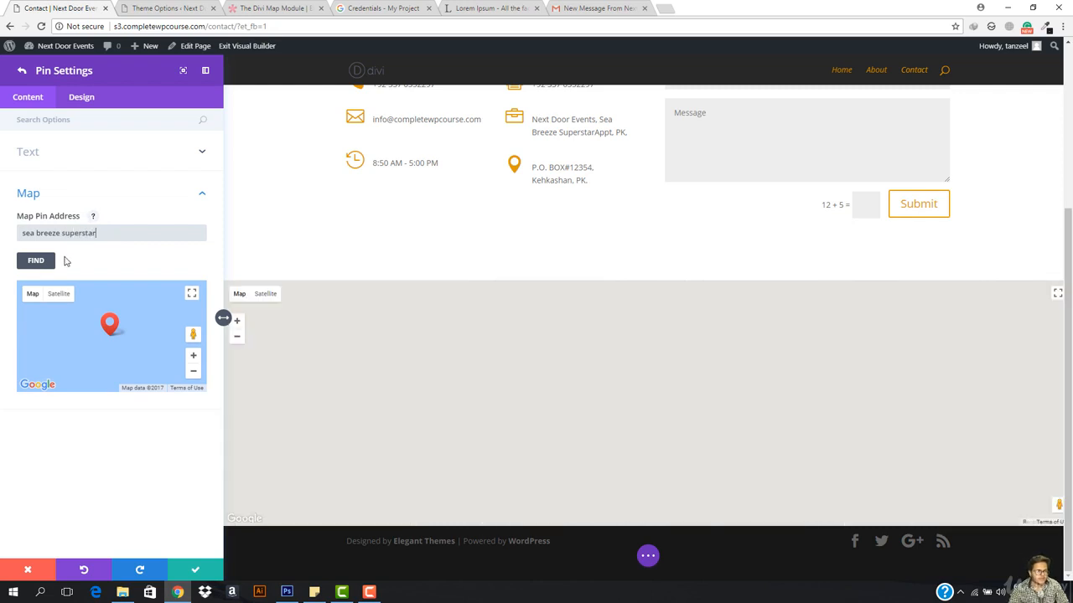
left_click(36, 262)
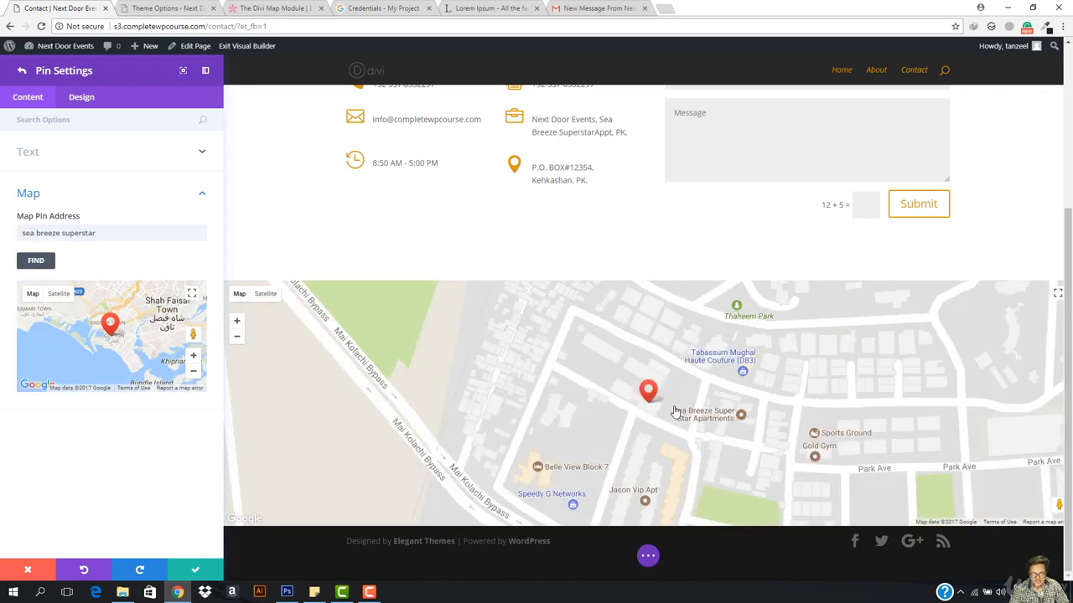
left_click(194, 357)
left_click(193, 357)
left_click(193, 357)
left_click(193, 356)
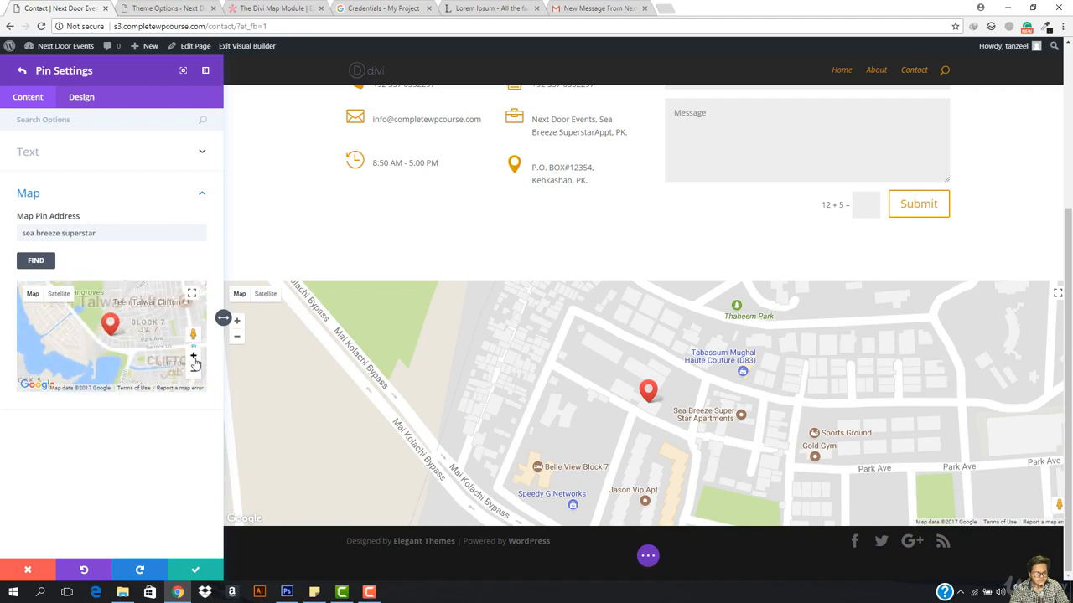
left_click(193, 357)
left_click(194, 360)
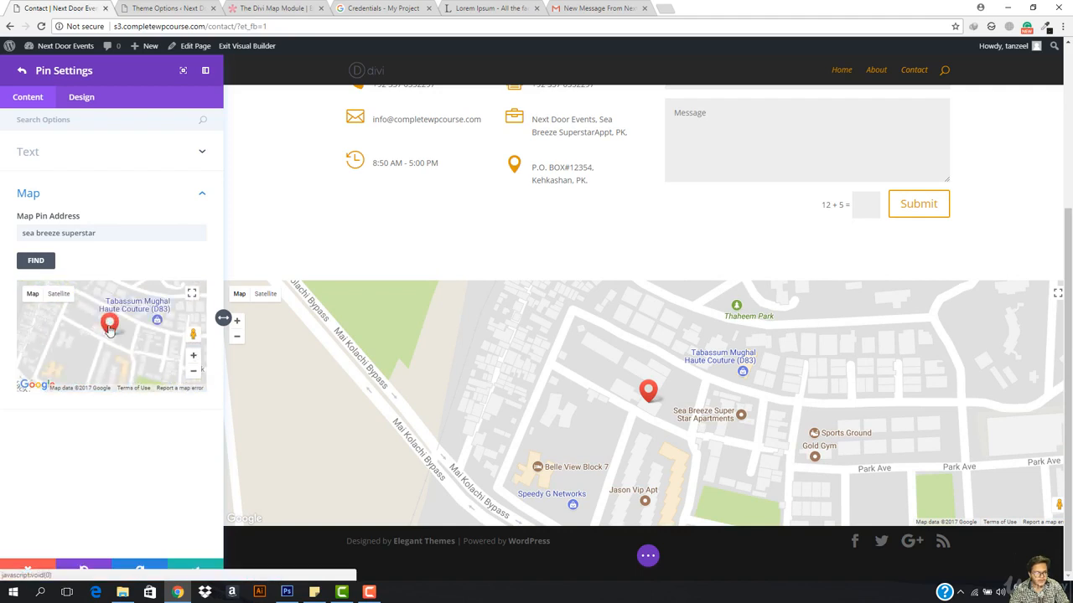
mouse_move(110, 328)
left_mouse_down()
mouse_move(91, 301)
mouse_move(90, 328)
left_mouse_up()
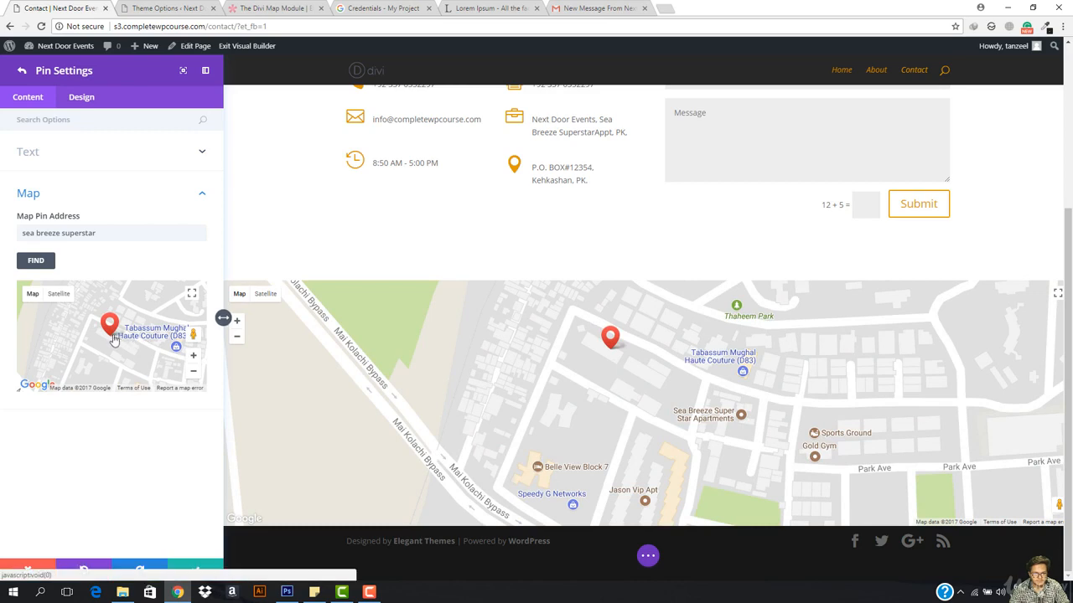
left_click_drag(109, 327, 122, 335)
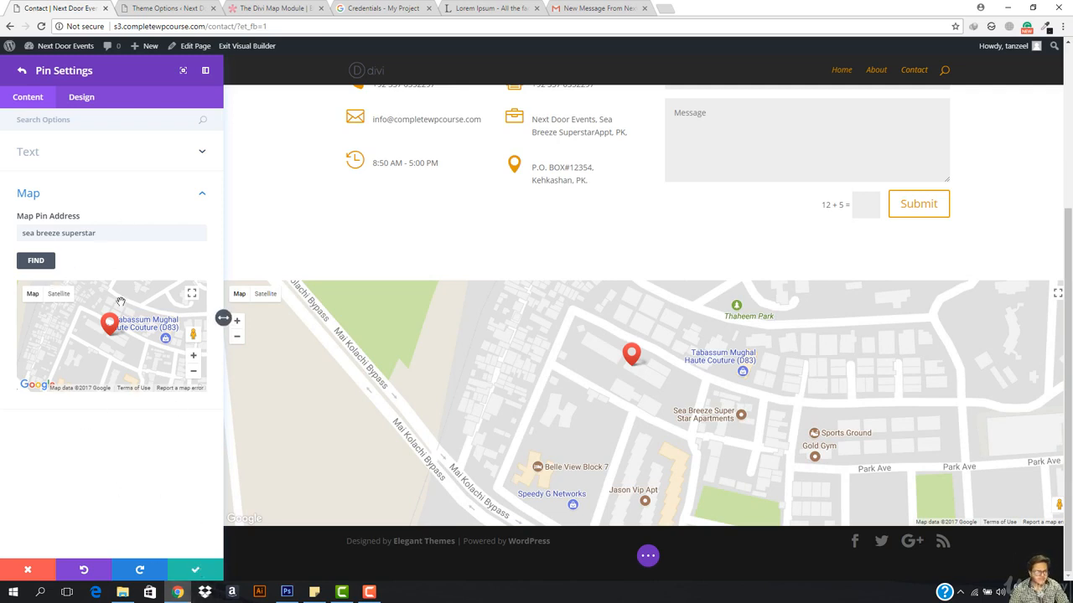
Step: Type 'Shjh' into the pin's title field and look over its content fields
left_click(99, 154)
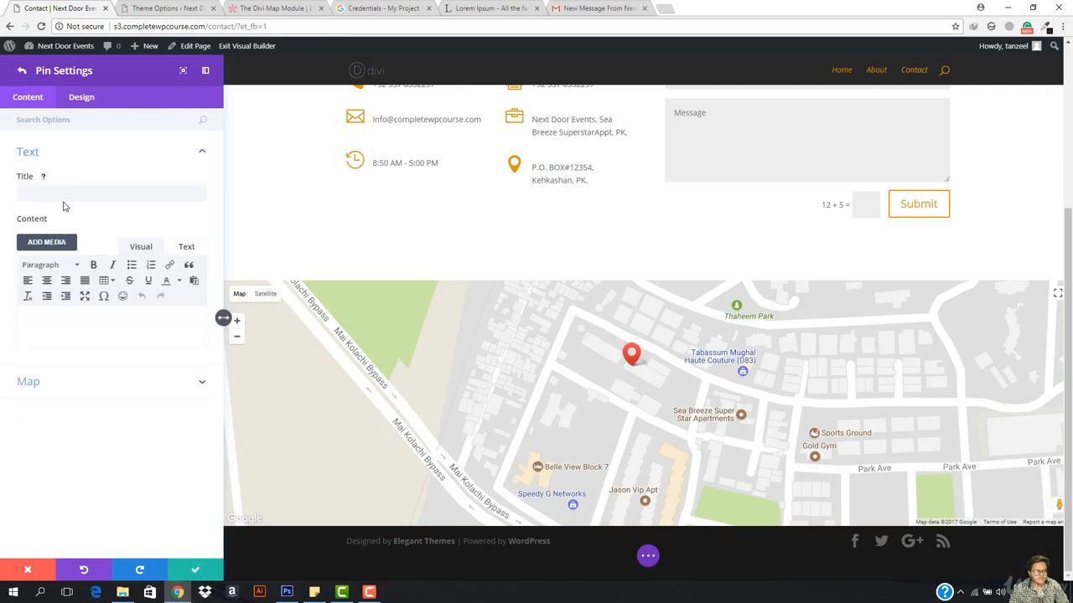
left_click(98, 201)
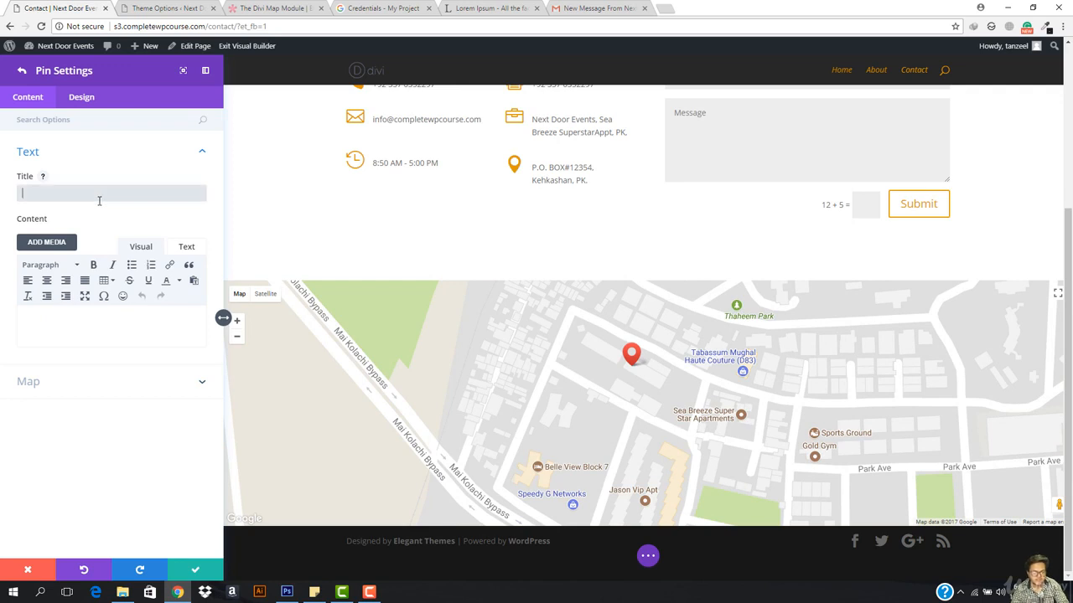
type("Shjhh")
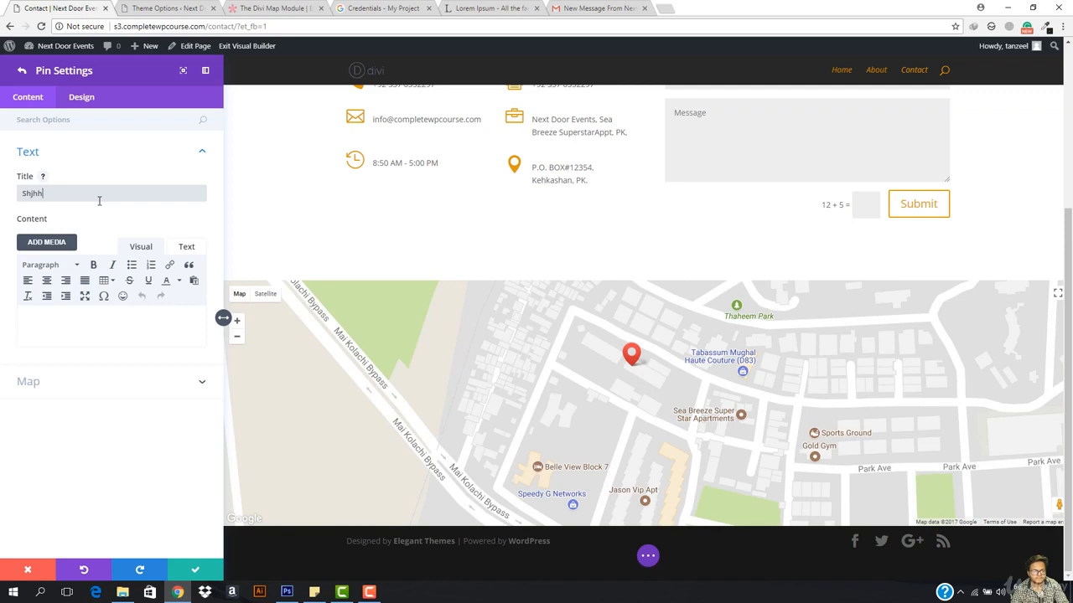
left_click(94, 337)
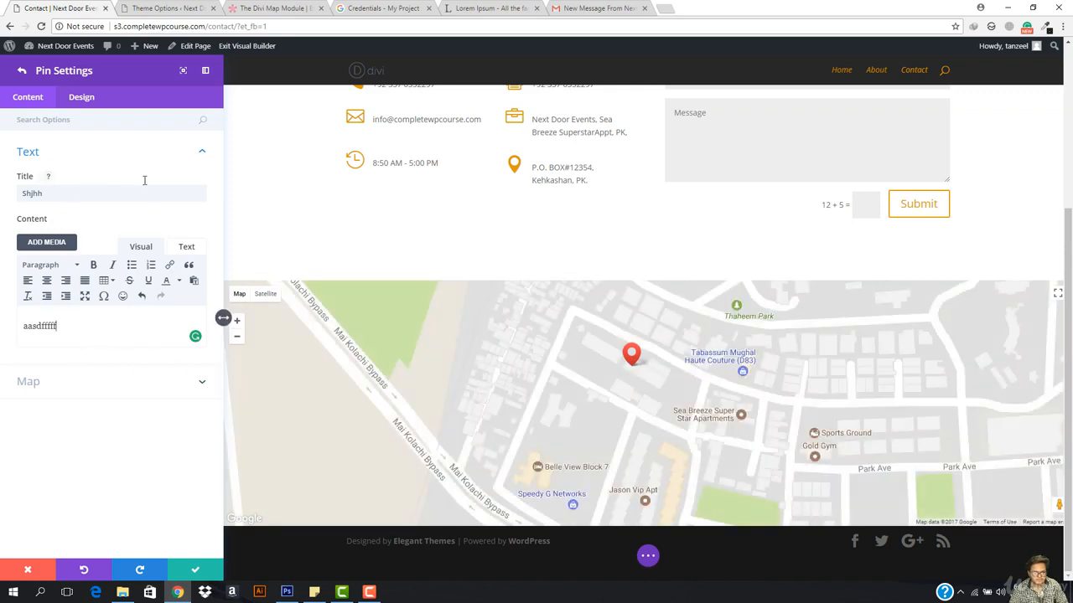
left_click(133, 159)
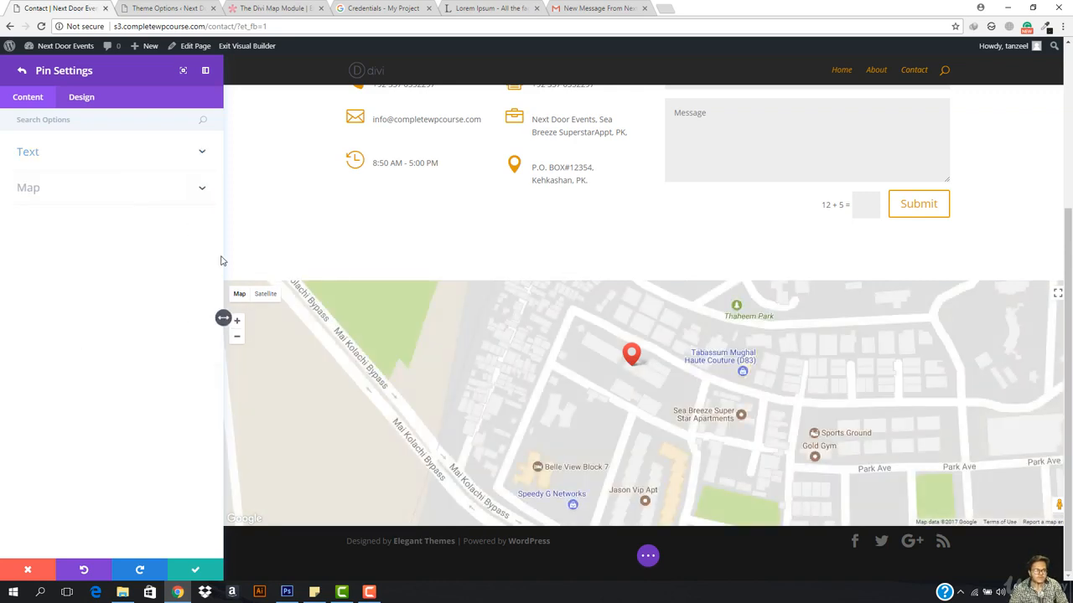
scroll(596, 385, "down", 1)
scroll(612, 385, "up", 1)
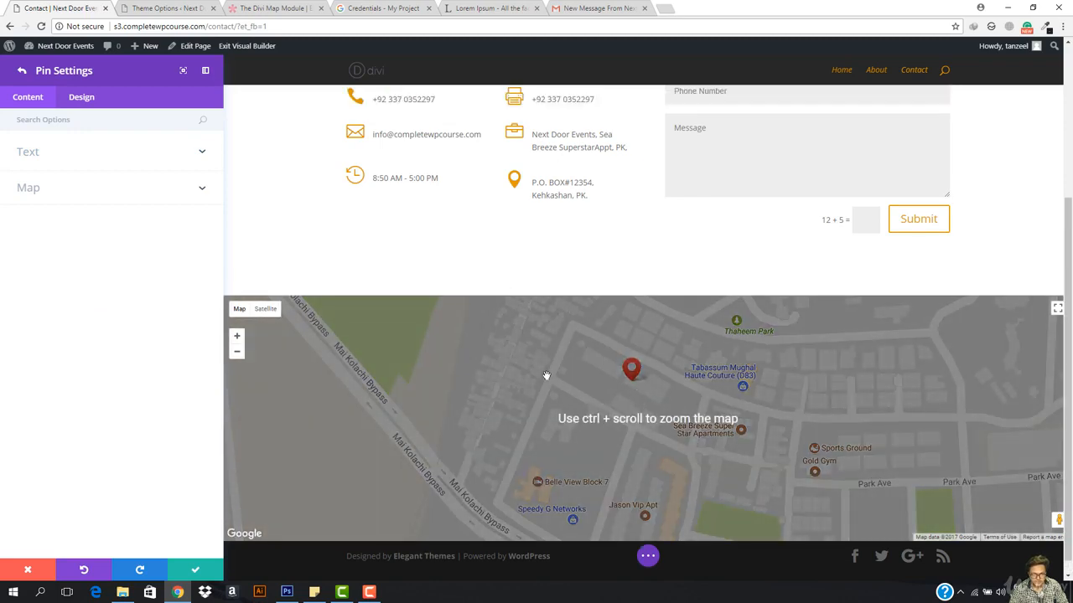
scroll(536, 377, "down", 1)
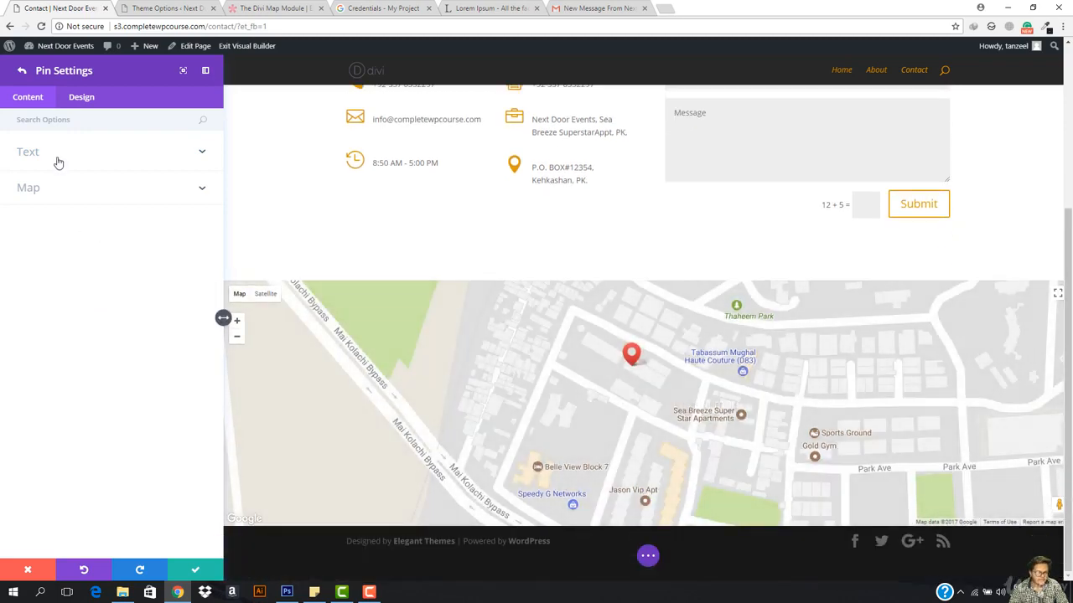
Step: Delete the pin's placeholder title and description text, leaving both empty
left_click(58, 161)
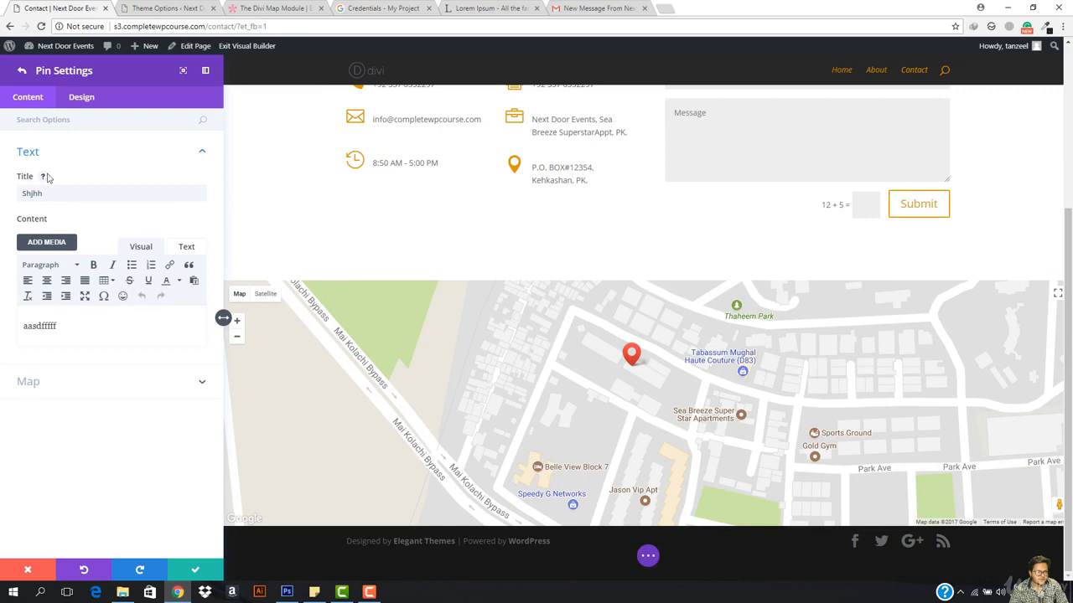
left_click(43, 177)
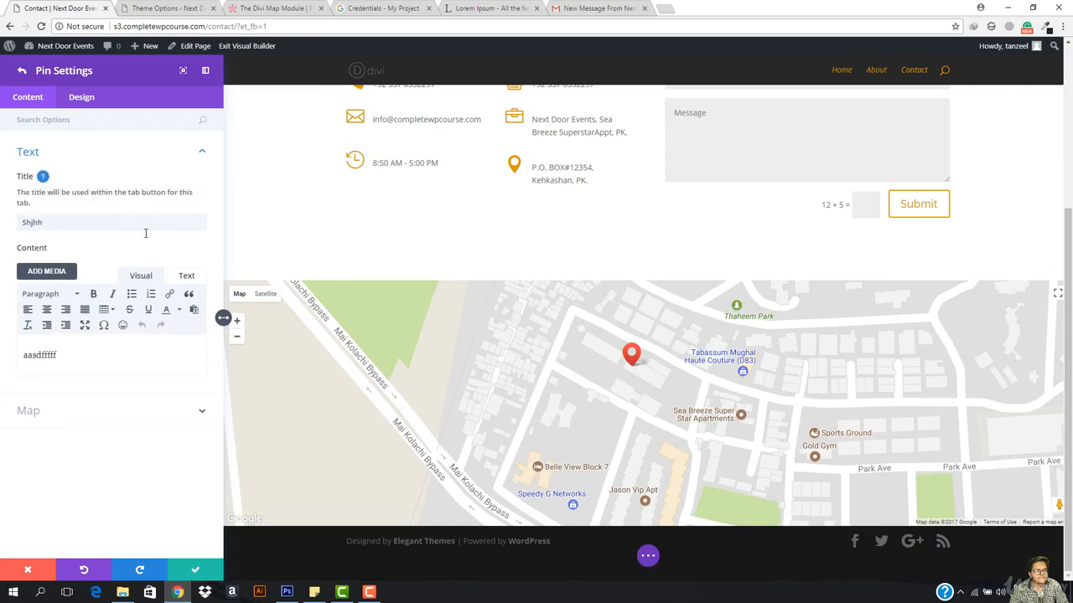
left_click(65, 220)
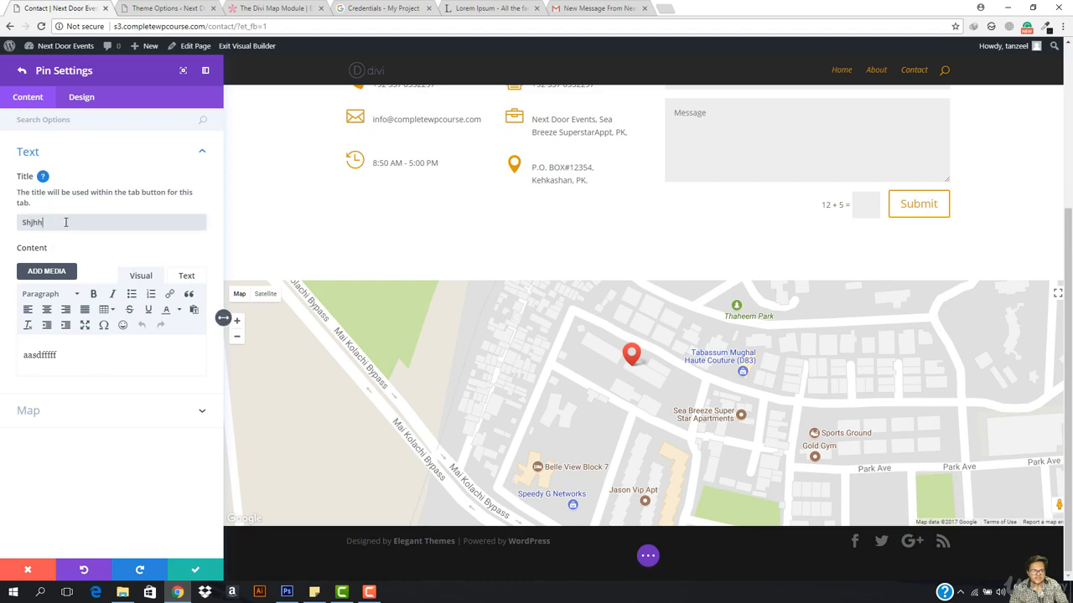
key("ctrl+a")
key("BackSpace")
left_click(80, 358)
key("ctrl+a")
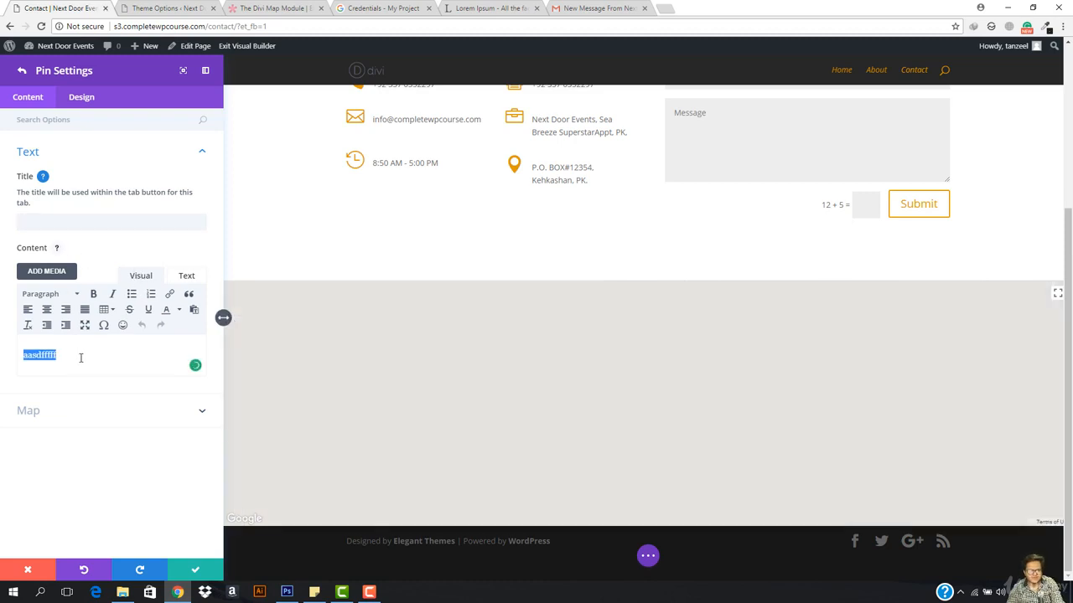
key("BackSpace")
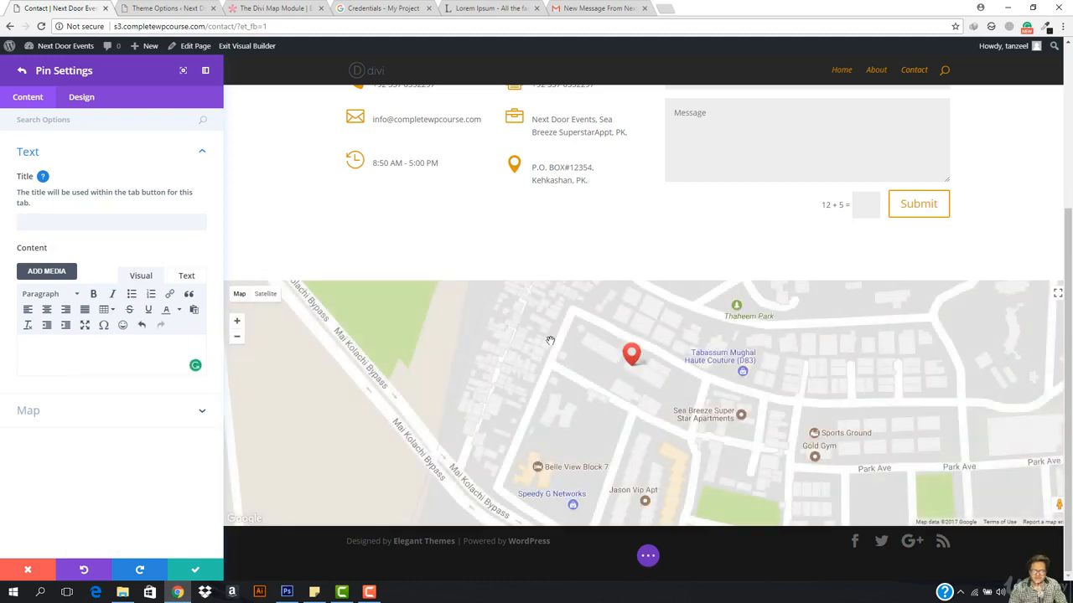
Step: Review the pin's Border and Filters design options
left_click(72, 111)
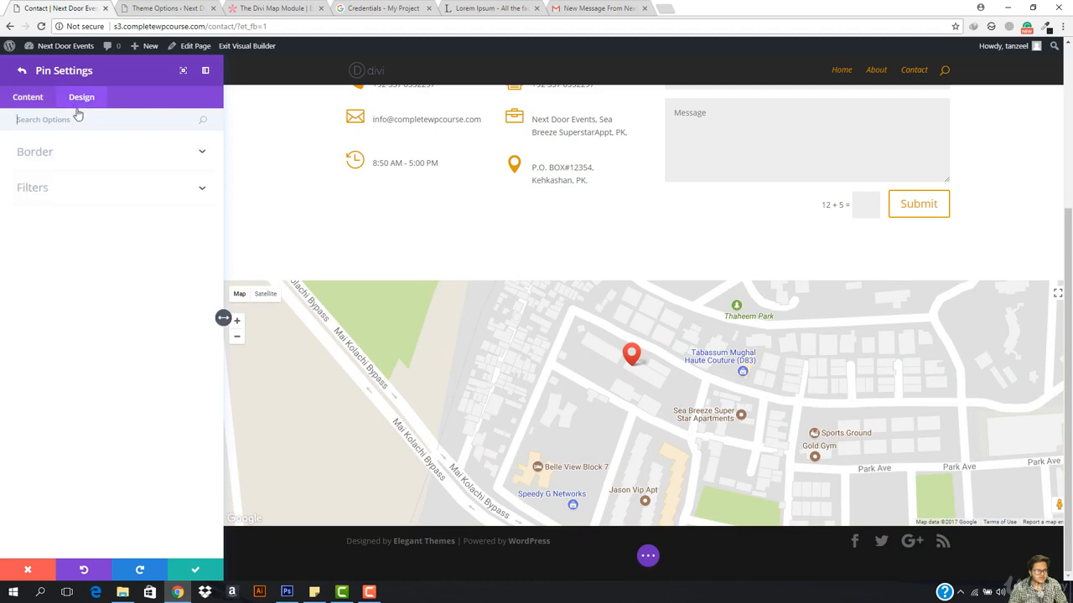
left_click(72, 160)
left_click(36, 103)
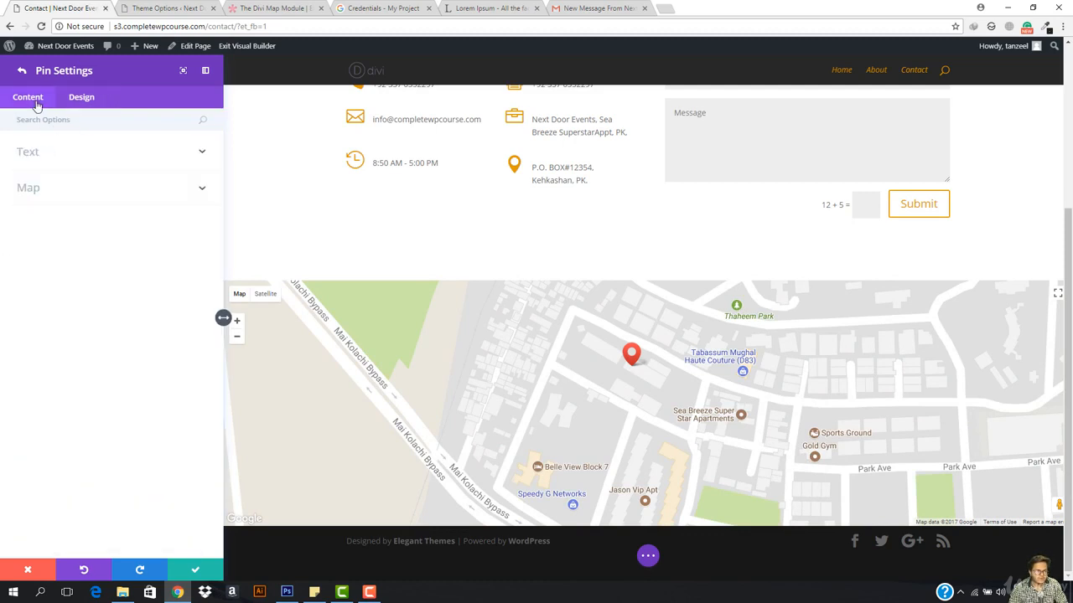
left_click(100, 103)
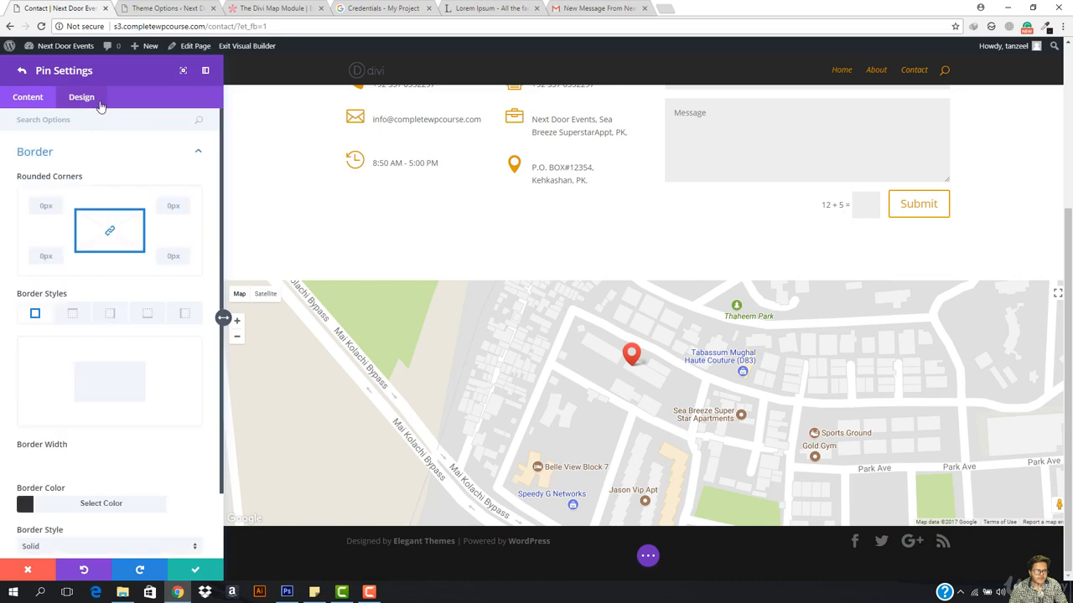
left_click(155, 158)
left_click(87, 181)
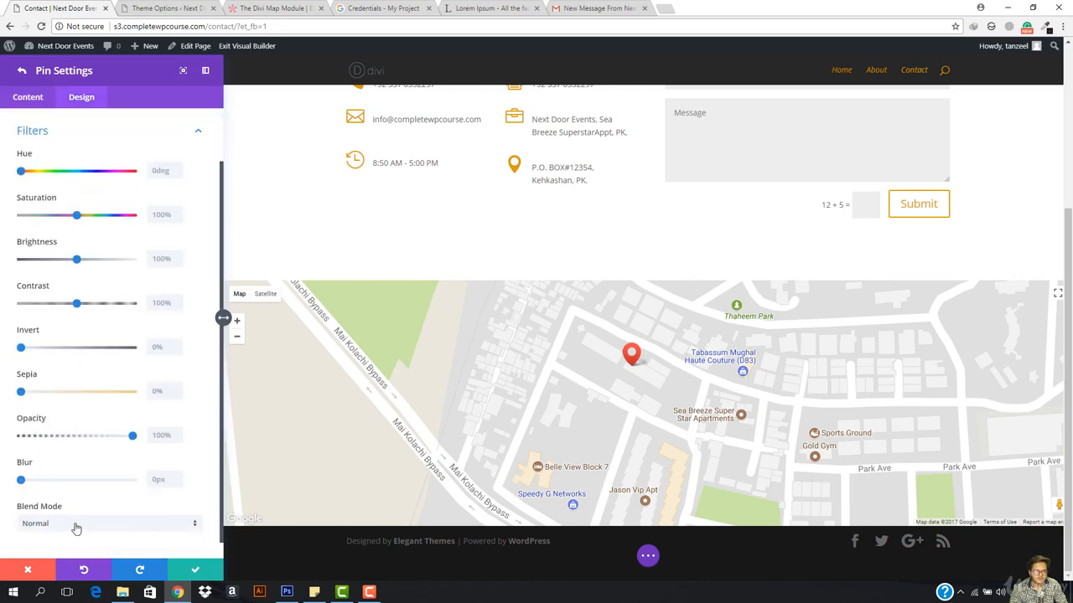
scroll(75, 148, "up", 1)
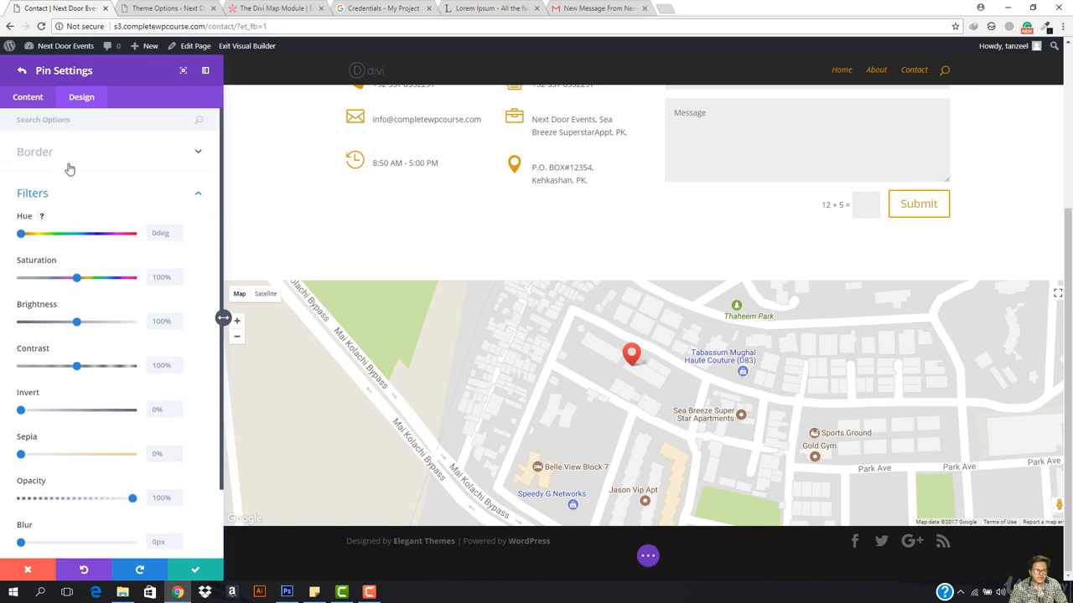
left_click(70, 161)
Step: Save the pin and fullwidth map settings, then scroll the Contact page to check the map
left_click(195, 570)
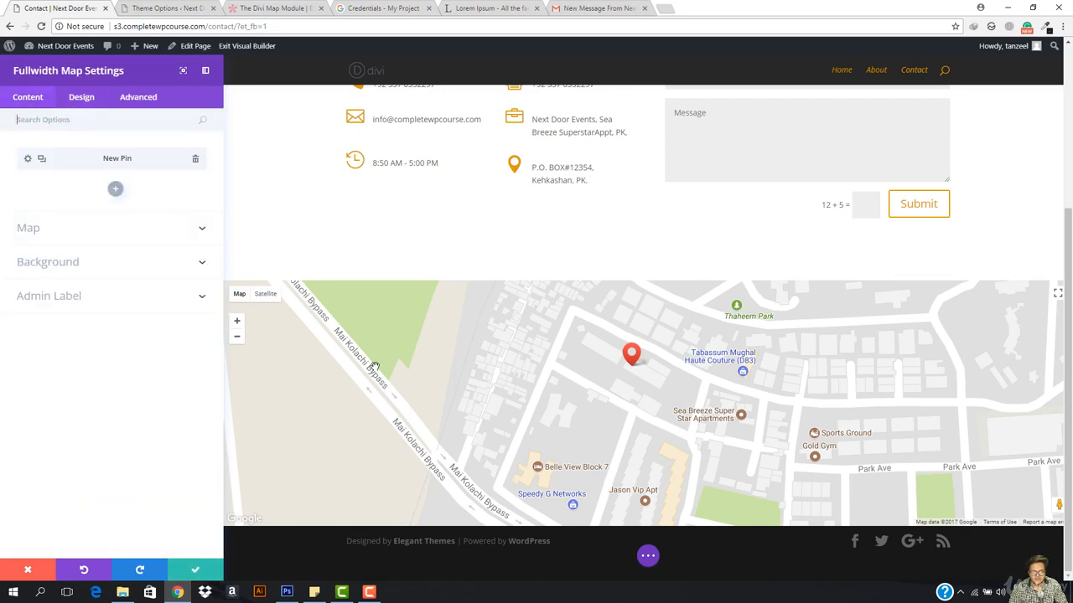
scroll(375, 366, "up", 2)
left_click(200, 572)
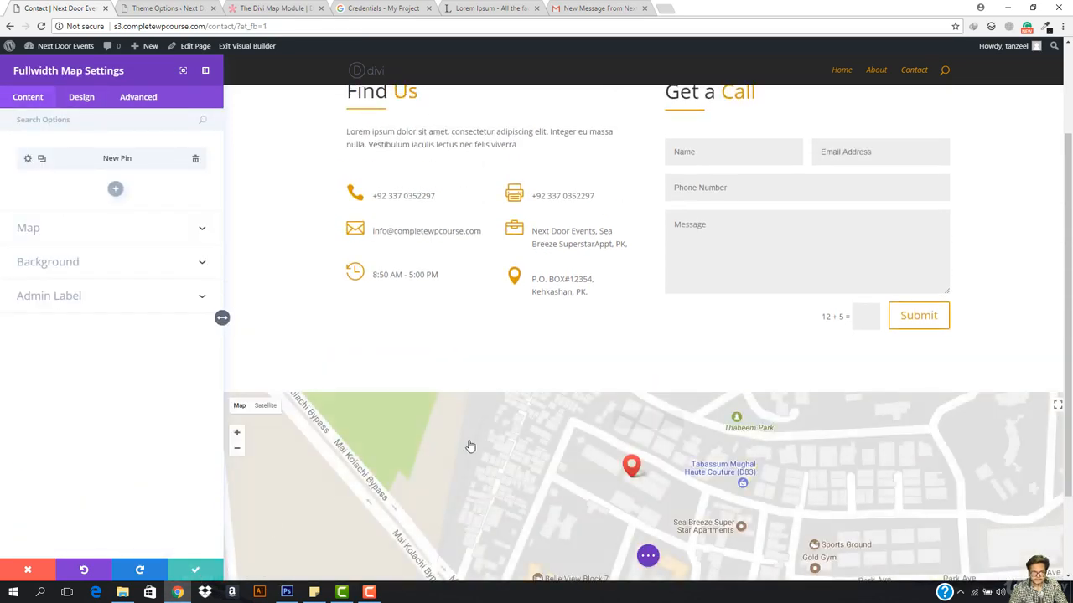
scroll(376, 338, "down", 2)
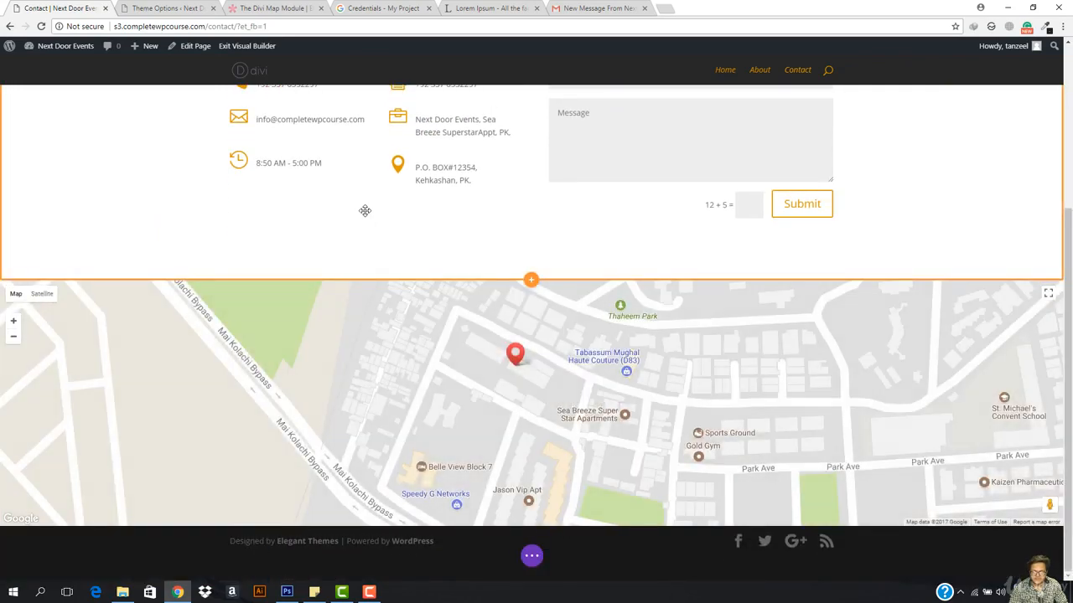
scroll(282, 366, "up", 3)
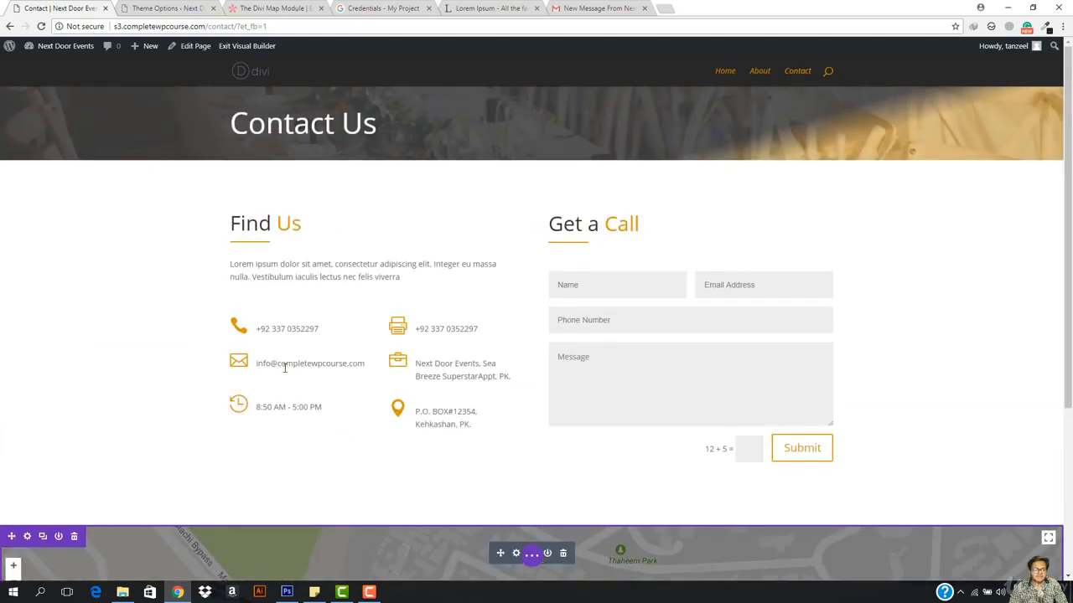
scroll(160, 355, "down", 3)
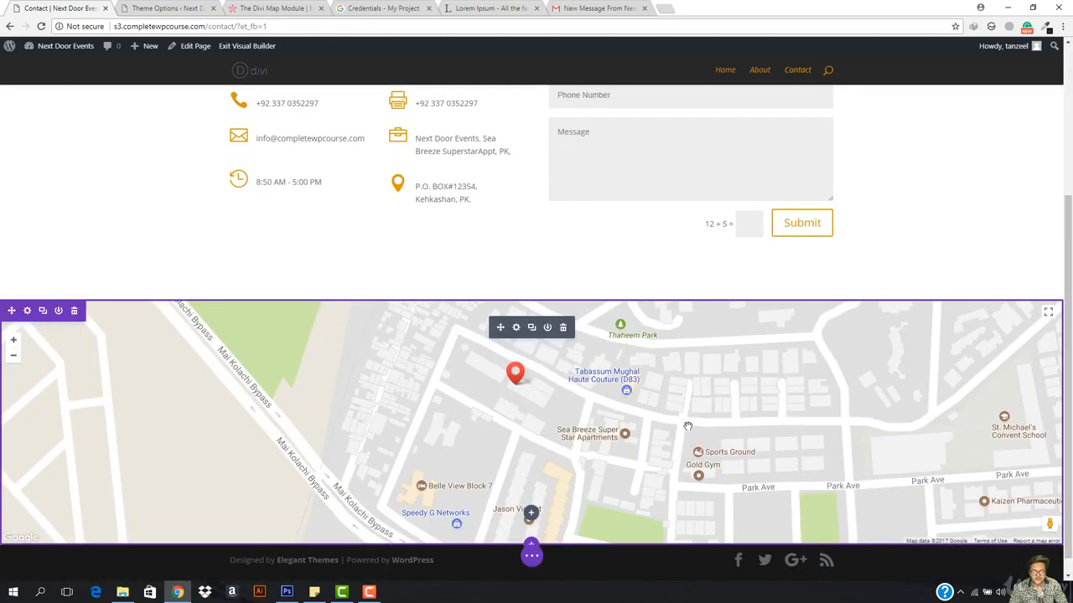
scroll(495, 413, "up", 3)
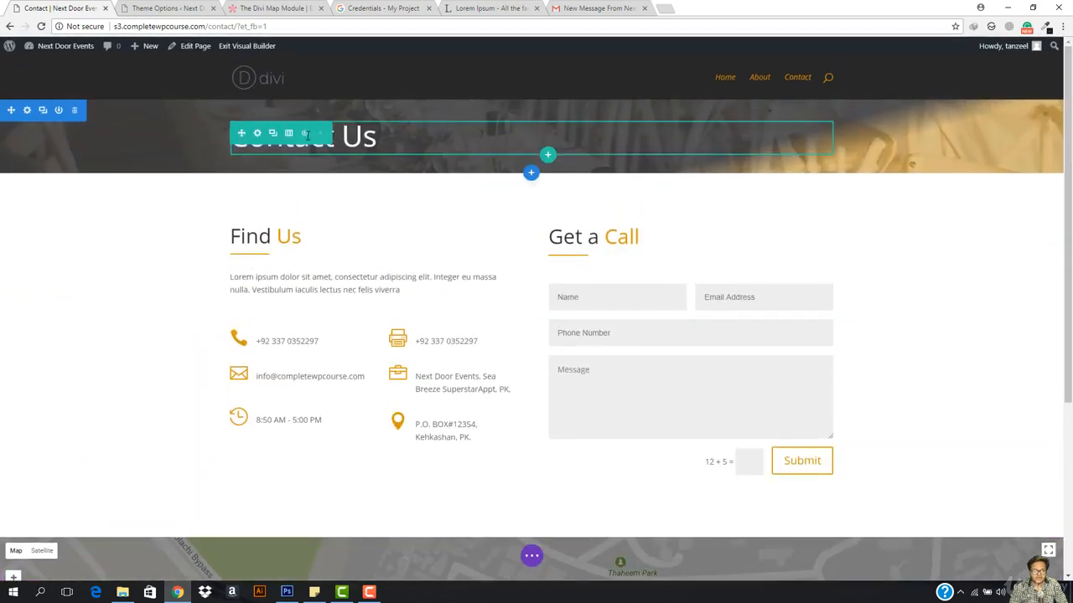
scroll(542, 158, "down", 3)
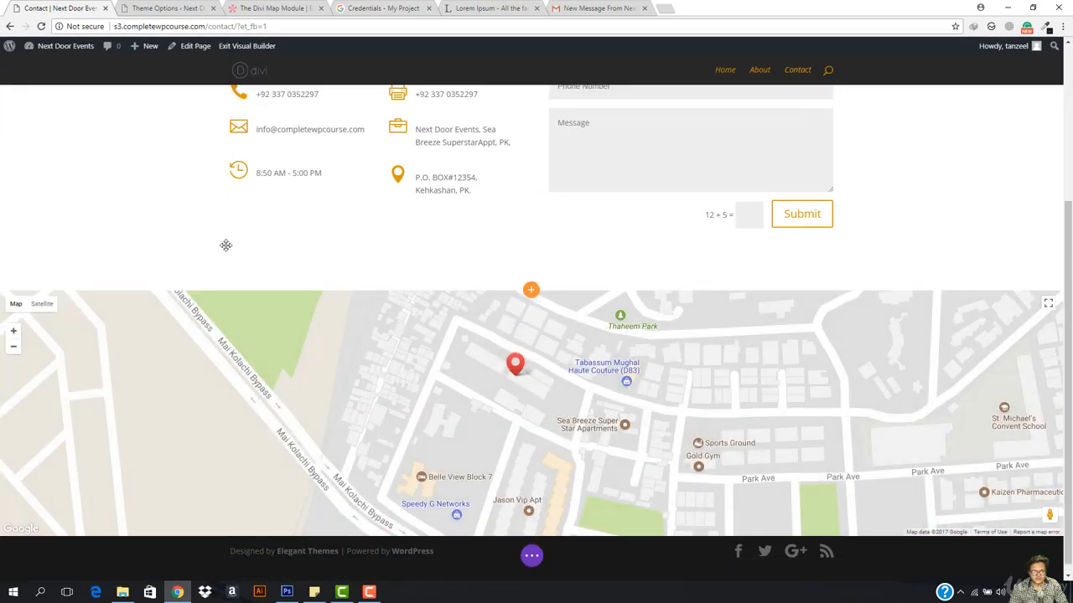
scroll(436, 276, "up", 3)
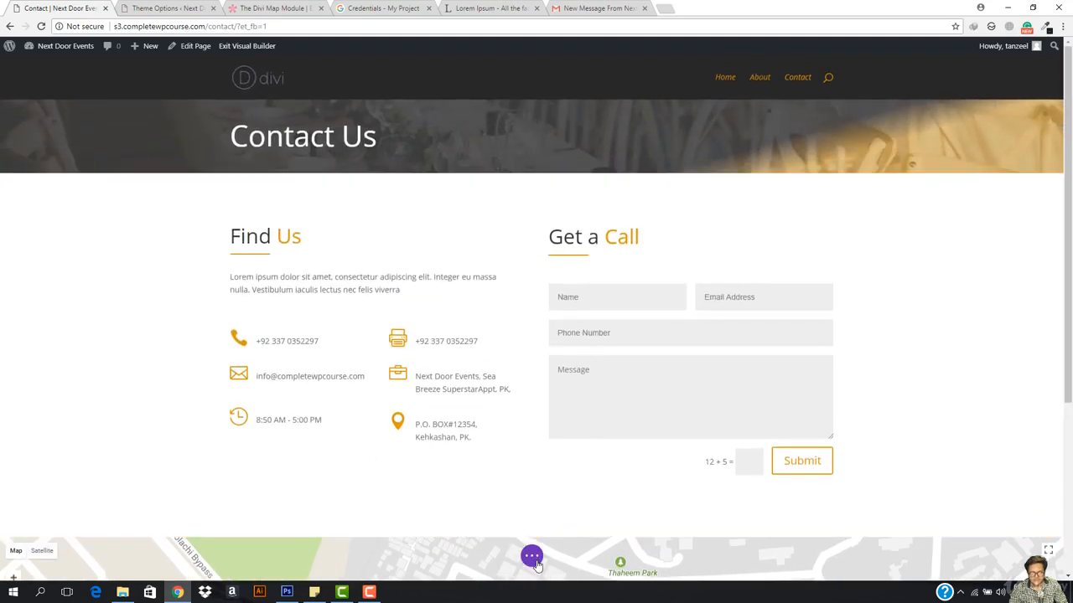
Step: Exit the visual builder and go to the site's home page
left_click(532, 556)
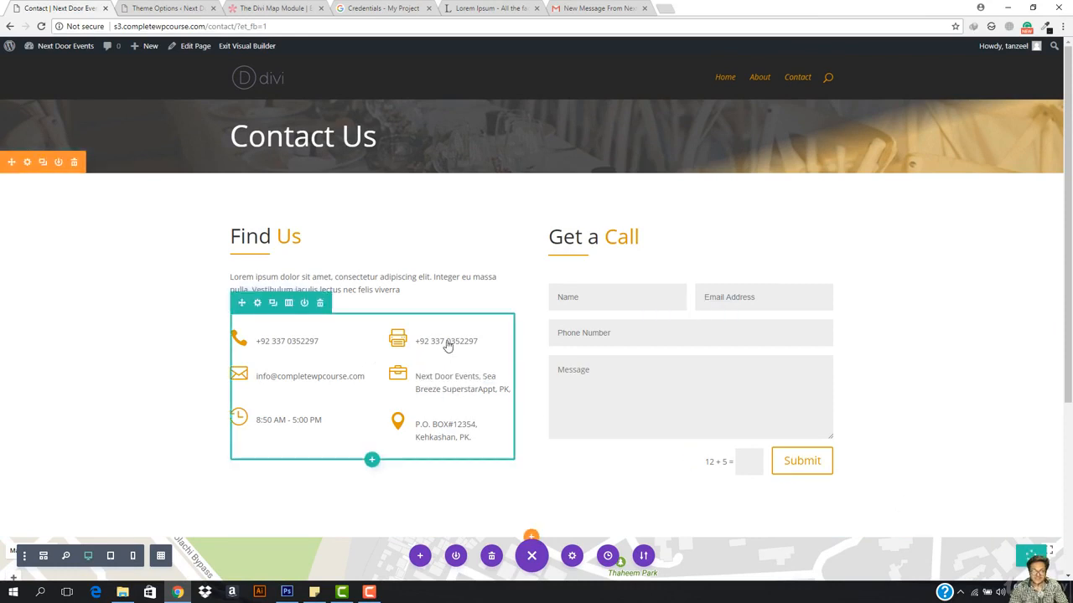
left_click(251, 48)
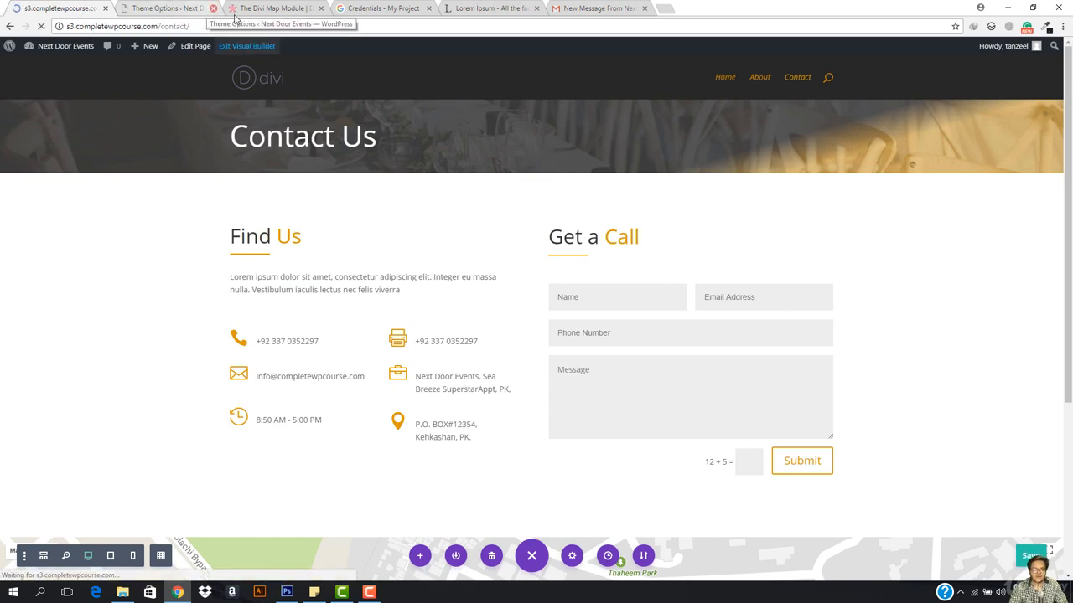
left_click(242, 78)
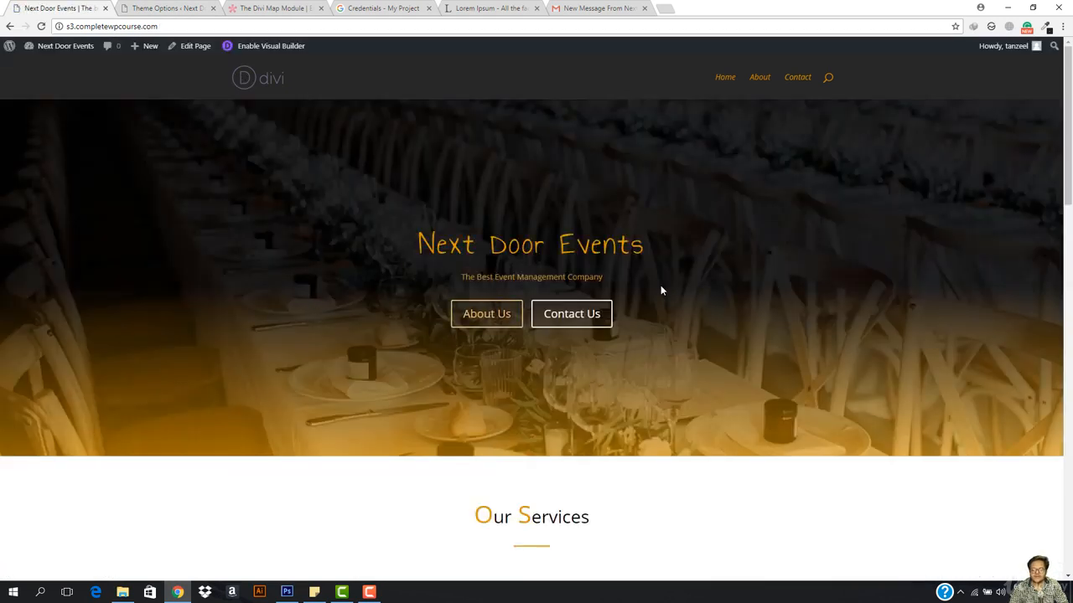
Step: Scroll through the home page's Services, How We Work and Client Reviews sections
scroll(453, 348, "down", 3)
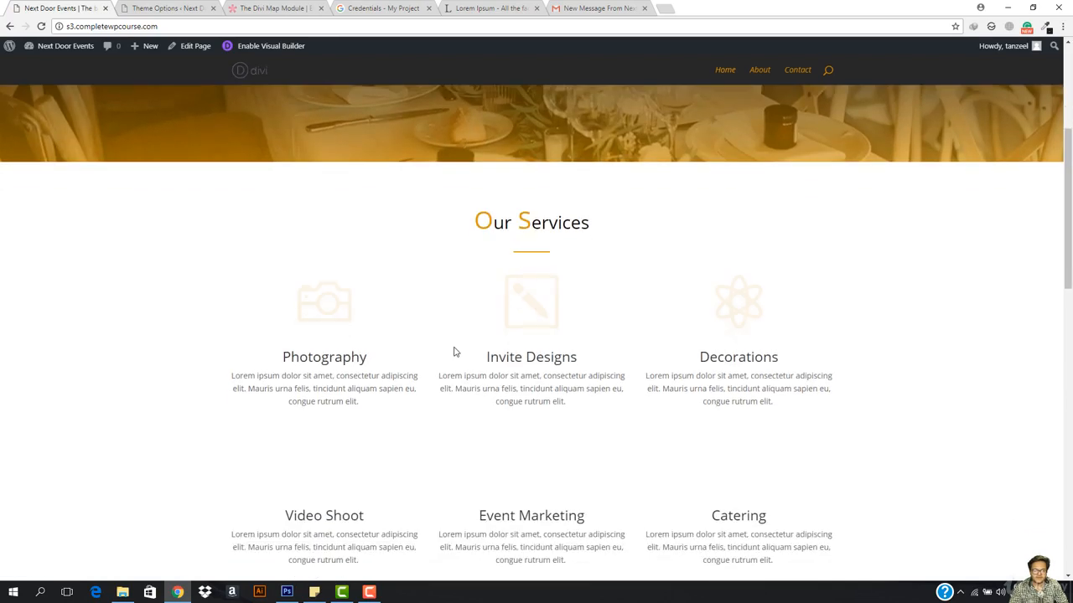
scroll(453, 350, "down", 3)
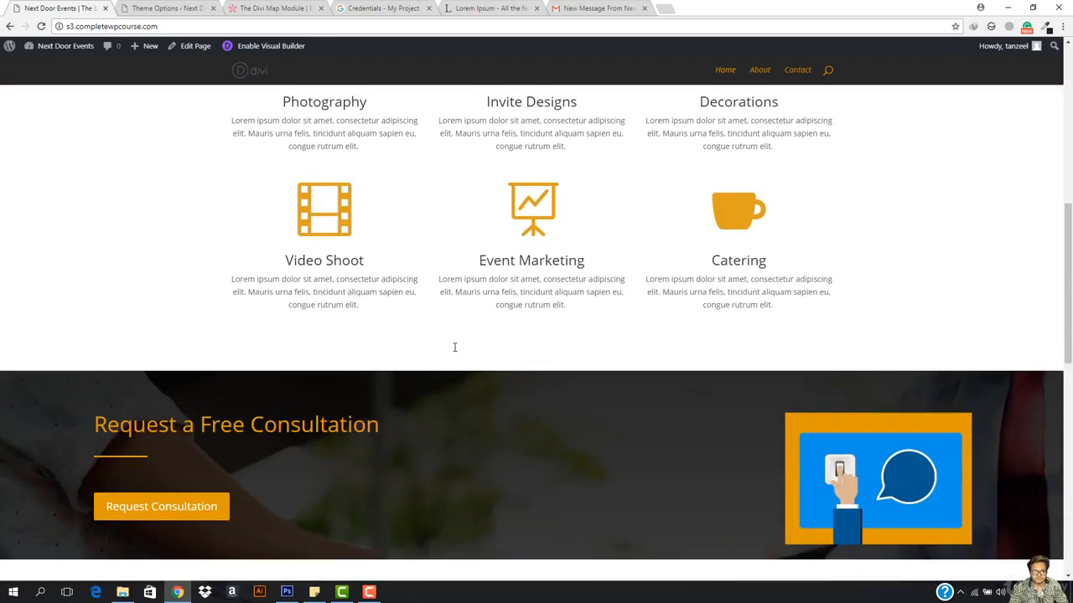
scroll(345, 384, "down", 1)
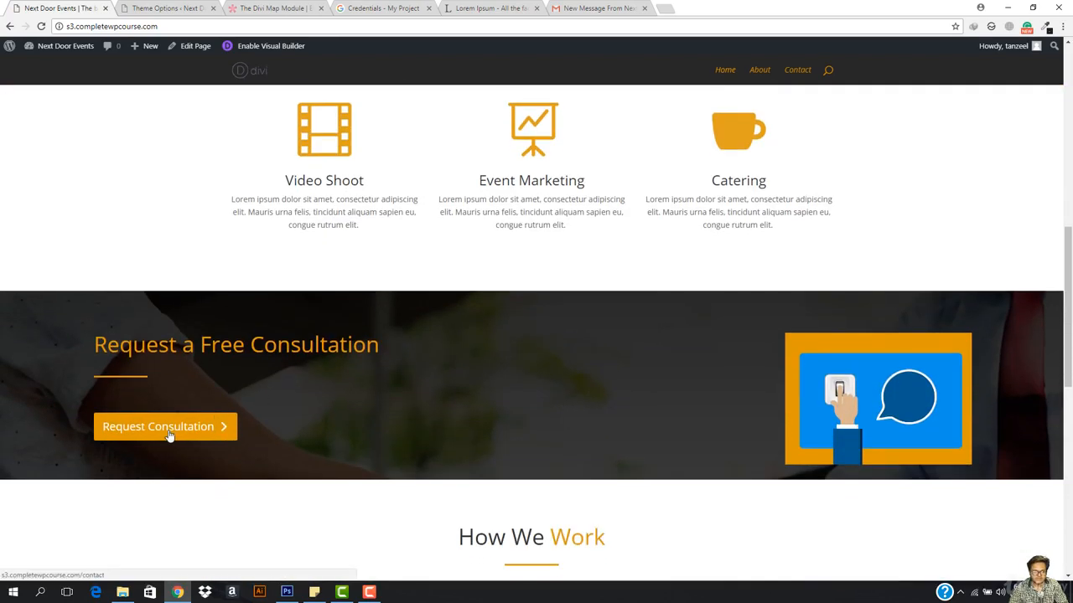
scroll(404, 356, "down", 3)
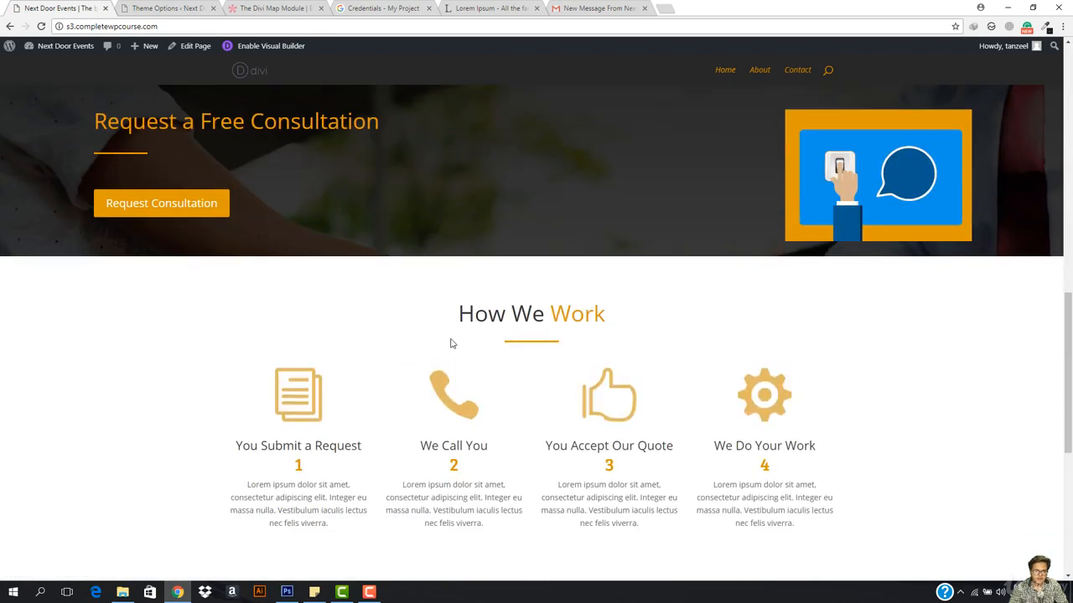
scroll(450, 343, "down", 2)
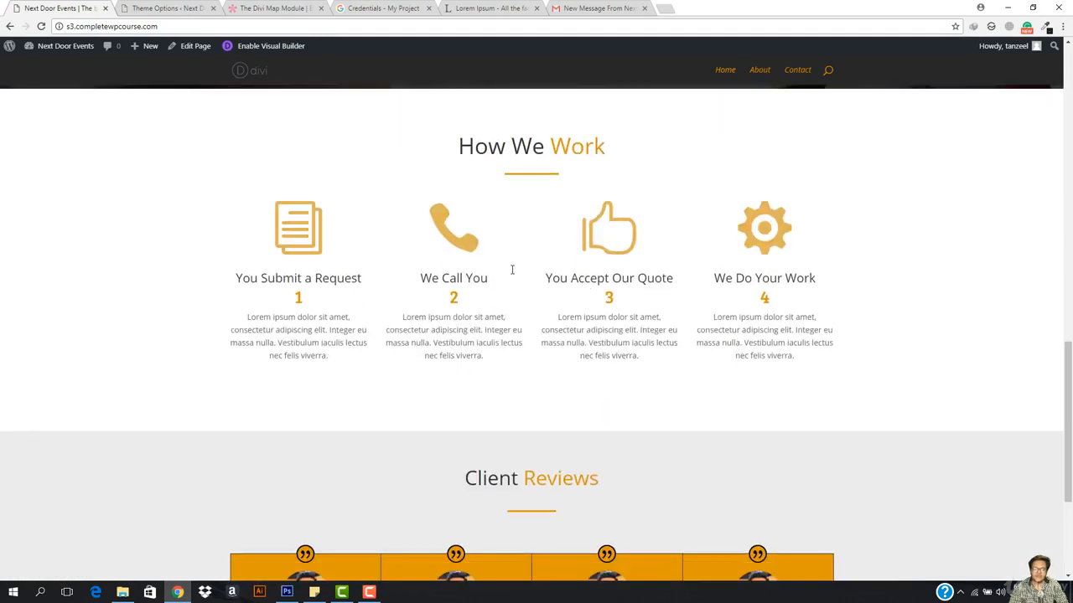
scroll(592, 337, "down", 3)
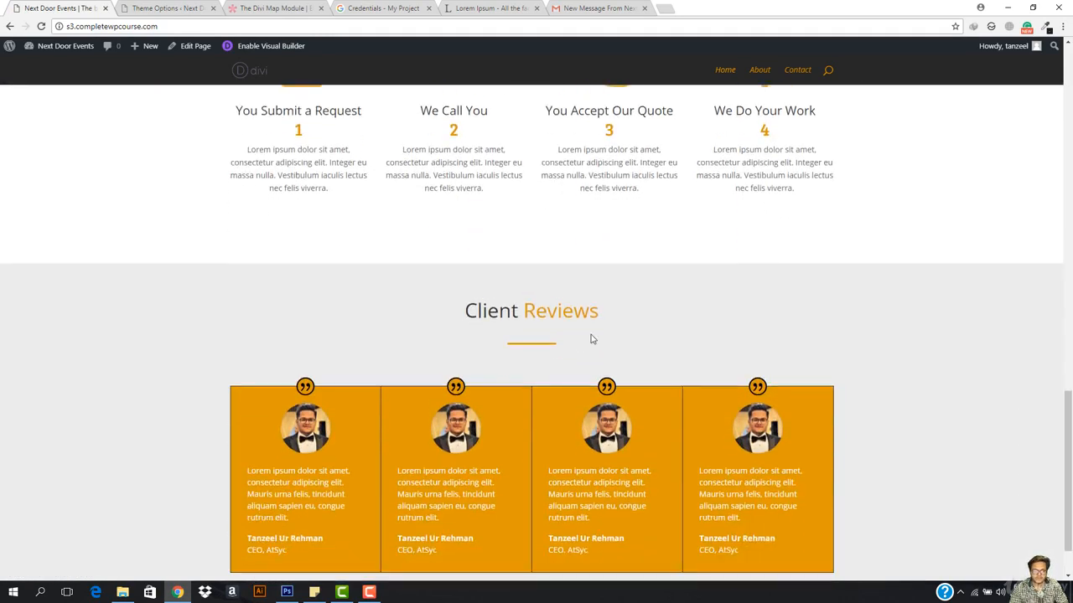
Step: Browse the About page's Who We Are, Mission, Team and Goal sections, then enable the visual builder
left_click(759, 73)
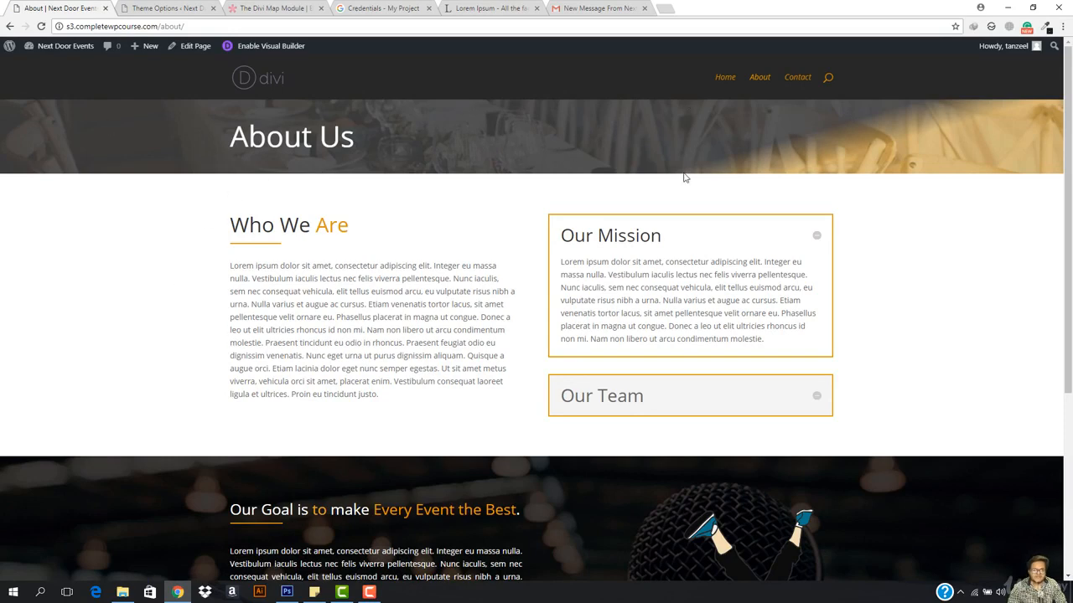
scroll(635, 270, "down", 4)
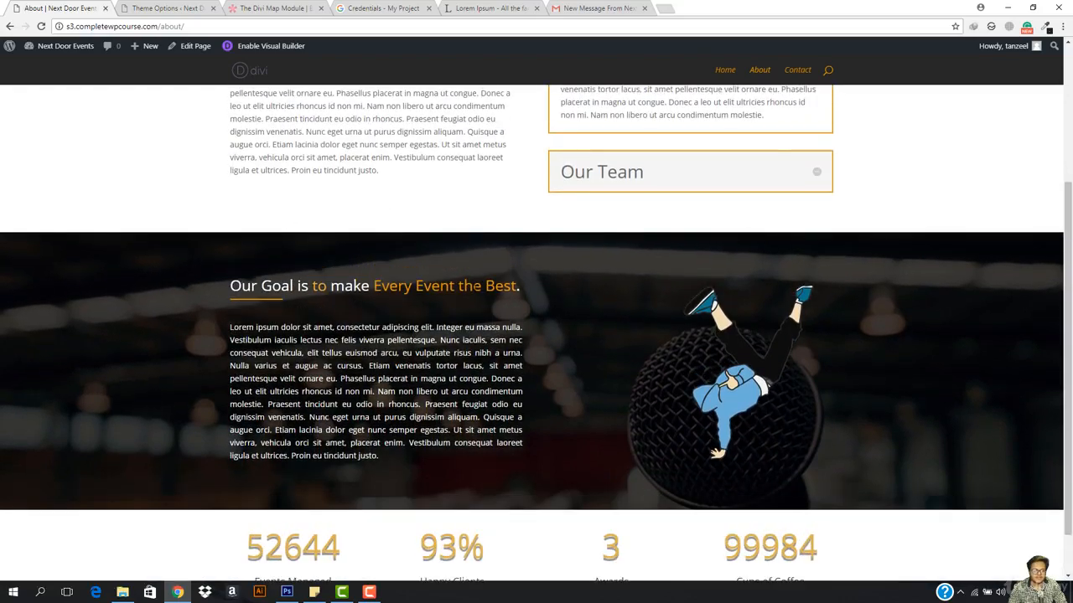
scroll(479, 295, "up", 5)
scroll(479, 289, "down", 5)
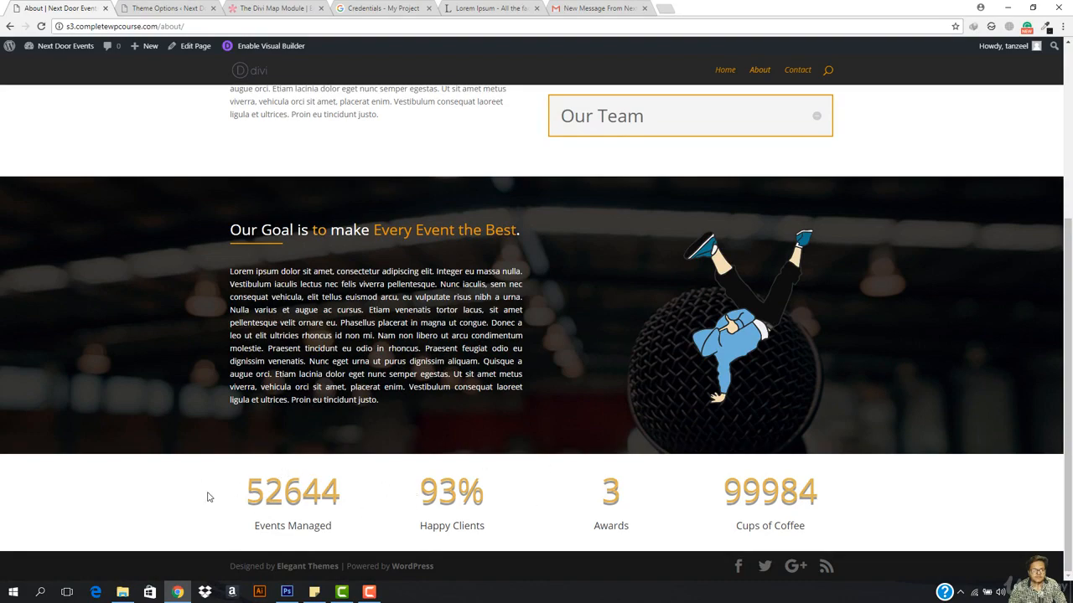
scroll(617, 407, "up", 5)
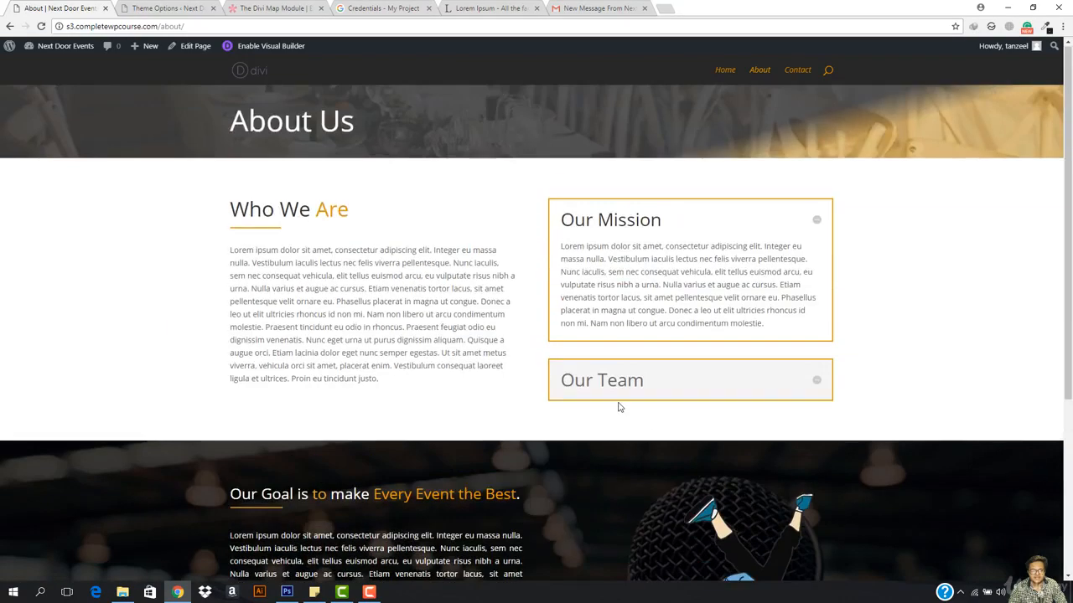
scroll(429, 336, "down", 5)
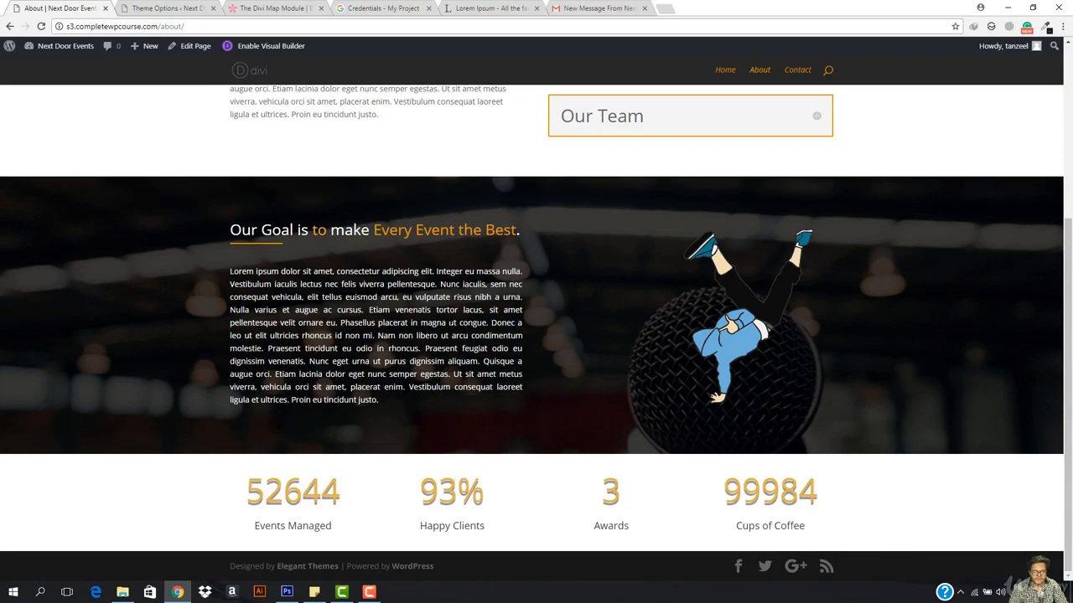
scroll(455, 301, "up", 5)
scroll(455, 299, "down", 5)
left_click(276, 47)
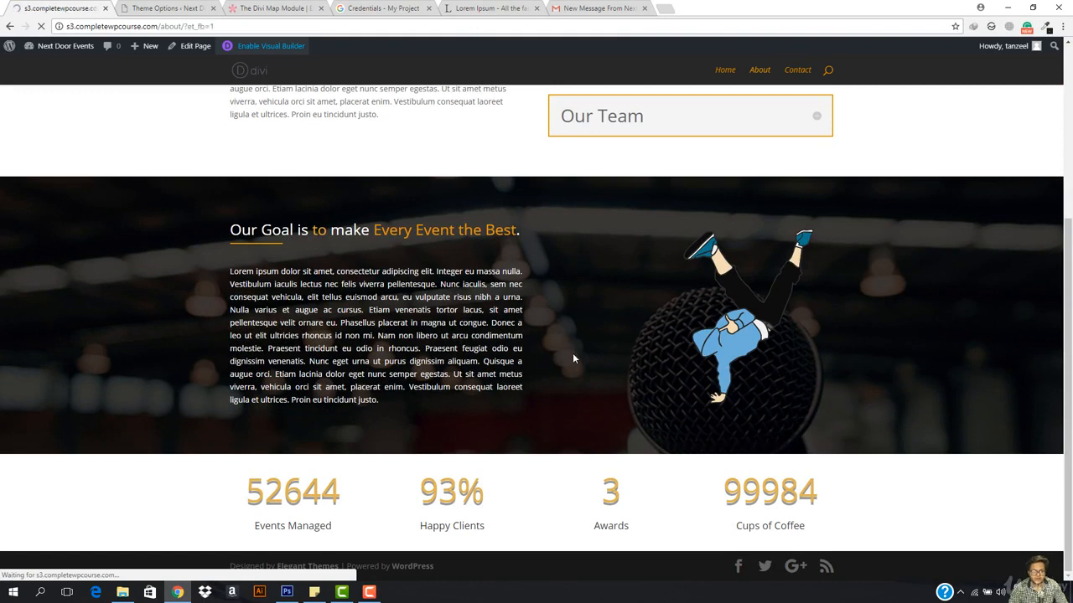
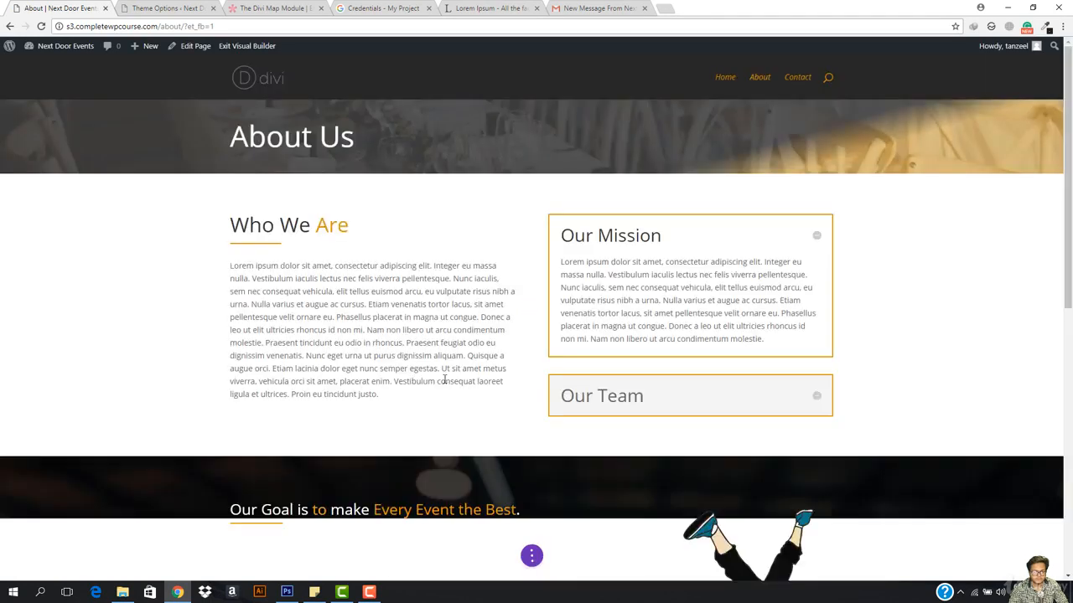
Step: Preview the About page live, then reopen it in the visual builder
scroll(444, 379, "down", 5)
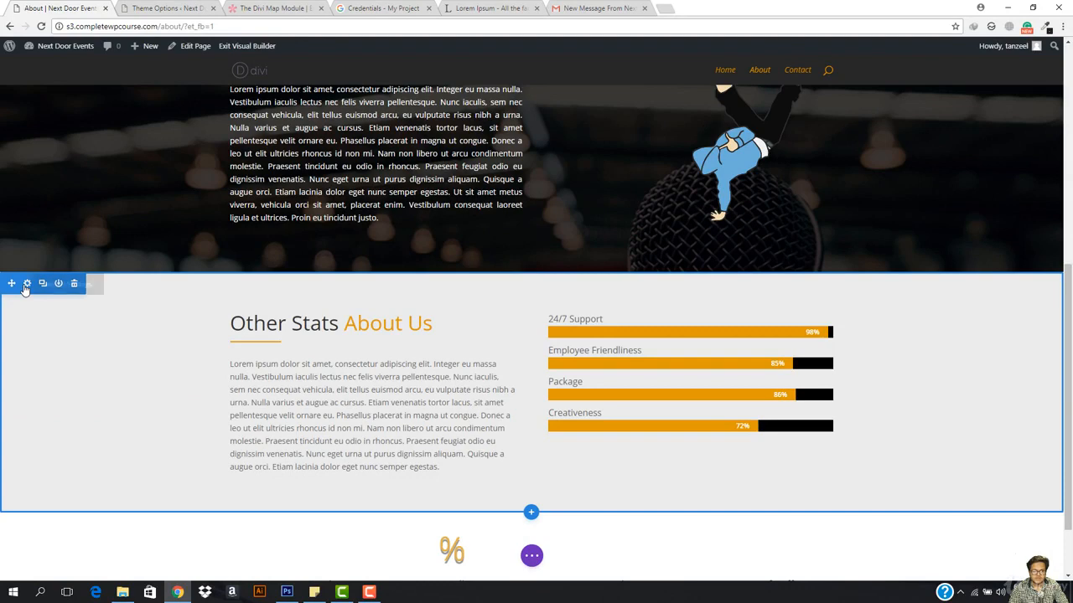
left_click(249, 47)
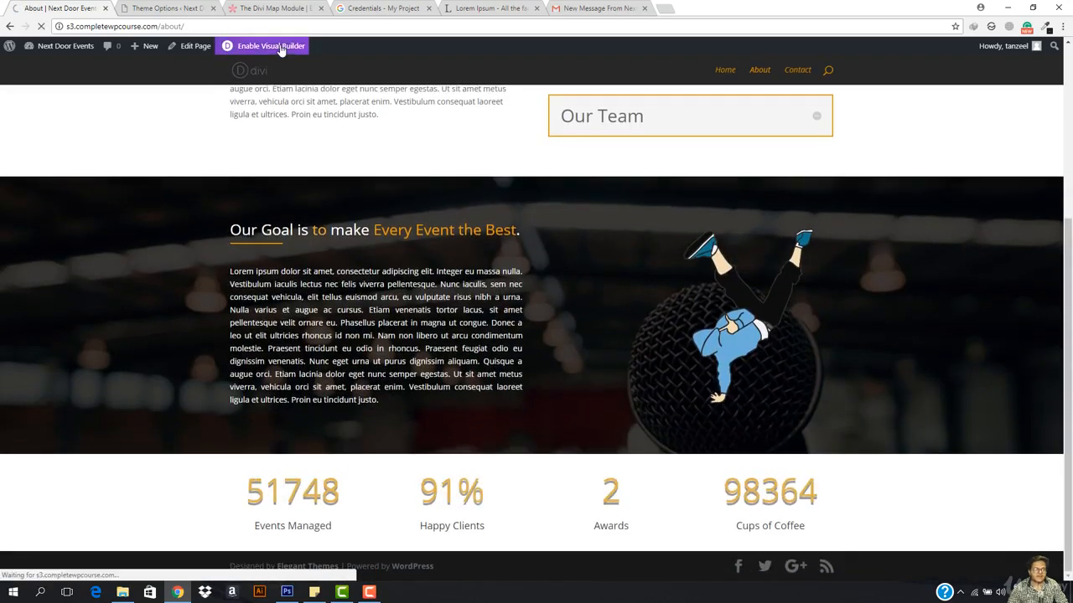
left_click(281, 47)
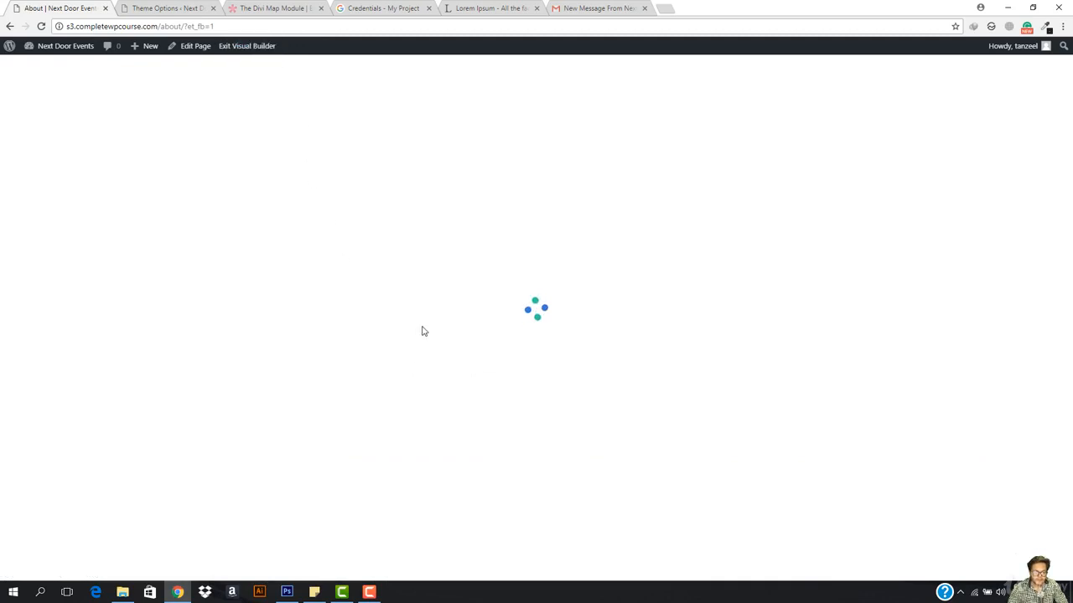
Step: Inspect the Other Stats section's design, advanced and device visibility settings without changes
scroll(423, 331, "down", 4)
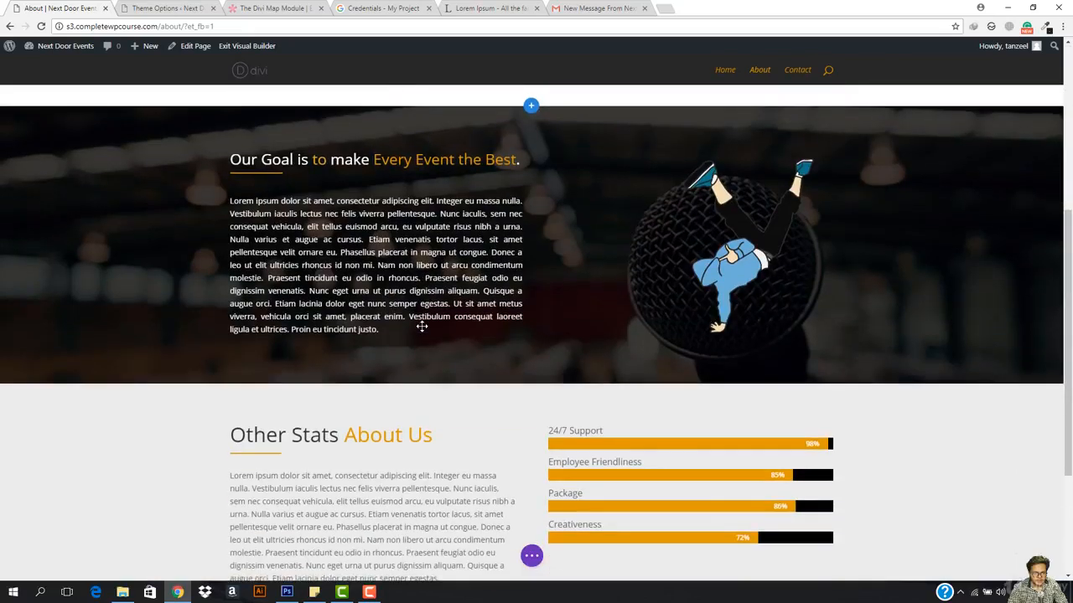
scroll(422, 327, "down", 2)
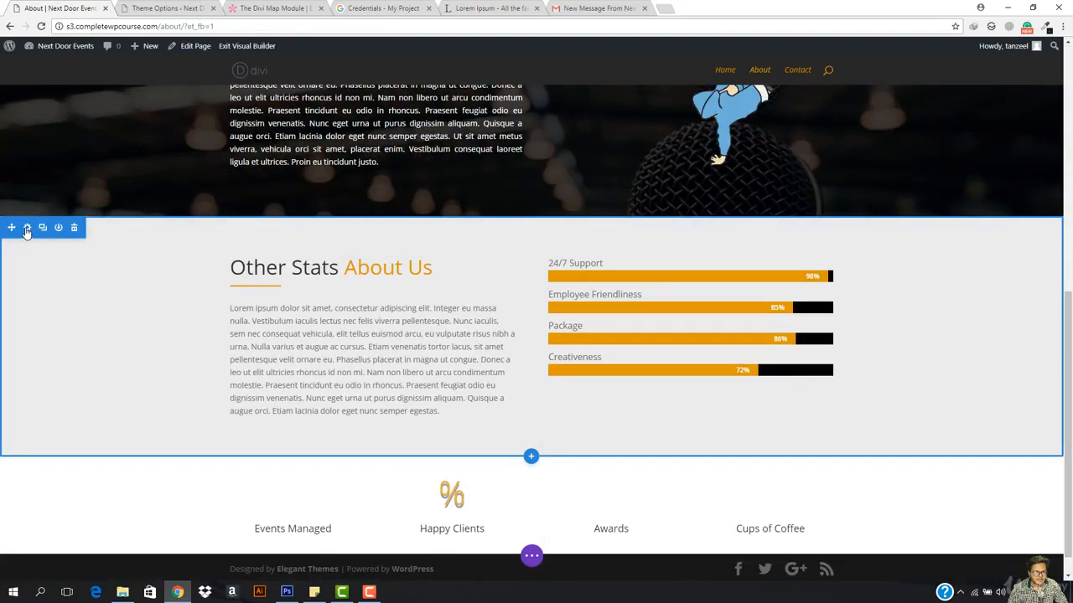
left_click(26, 228)
left_click(125, 100)
left_click(90, 100)
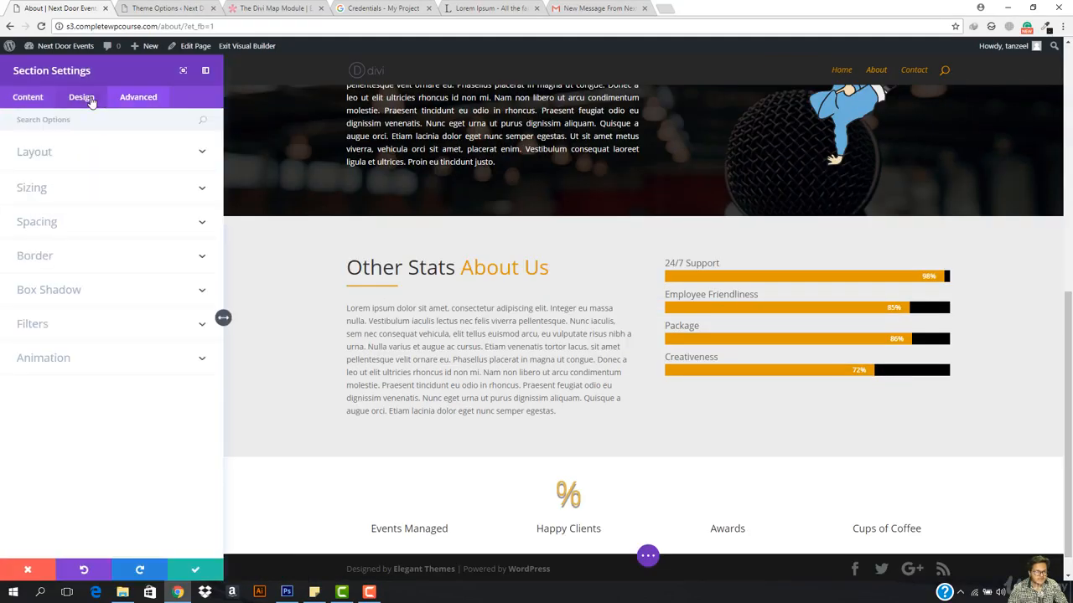
left_click(138, 99)
left_click(49, 234)
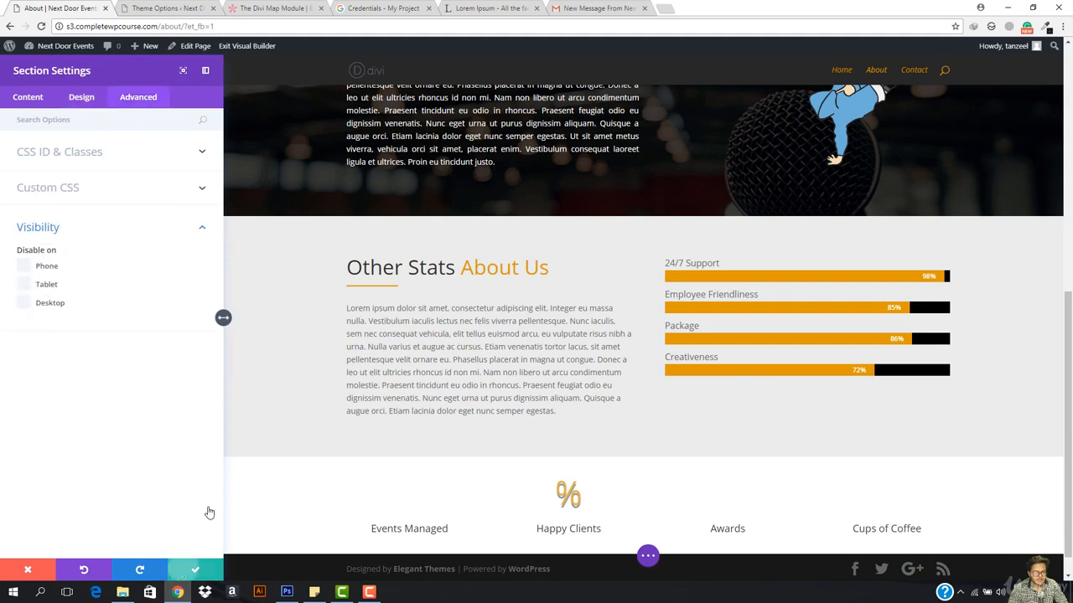
left_click(195, 570)
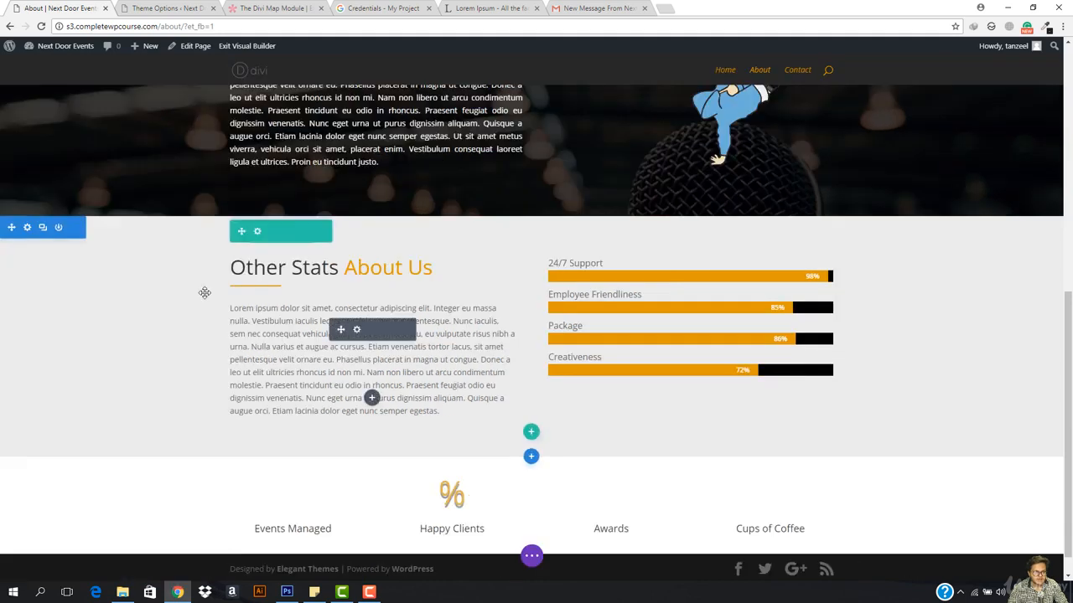
Step: Check the device visibility settings of the Other Stats row and heading text module
left_click(258, 231)
left_click(138, 96)
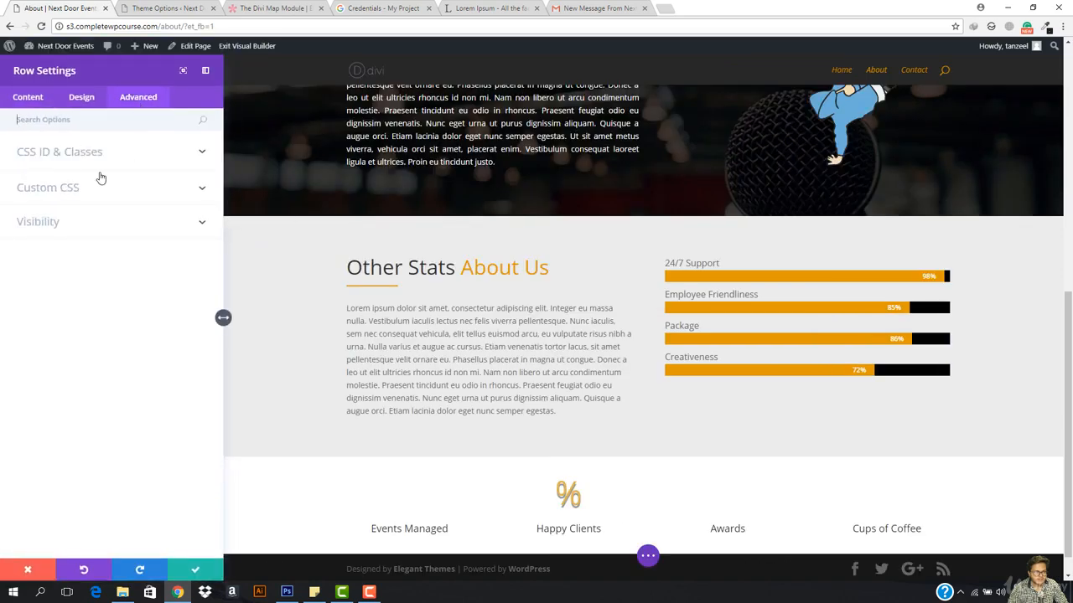
left_click(61, 226)
left_click(195, 570)
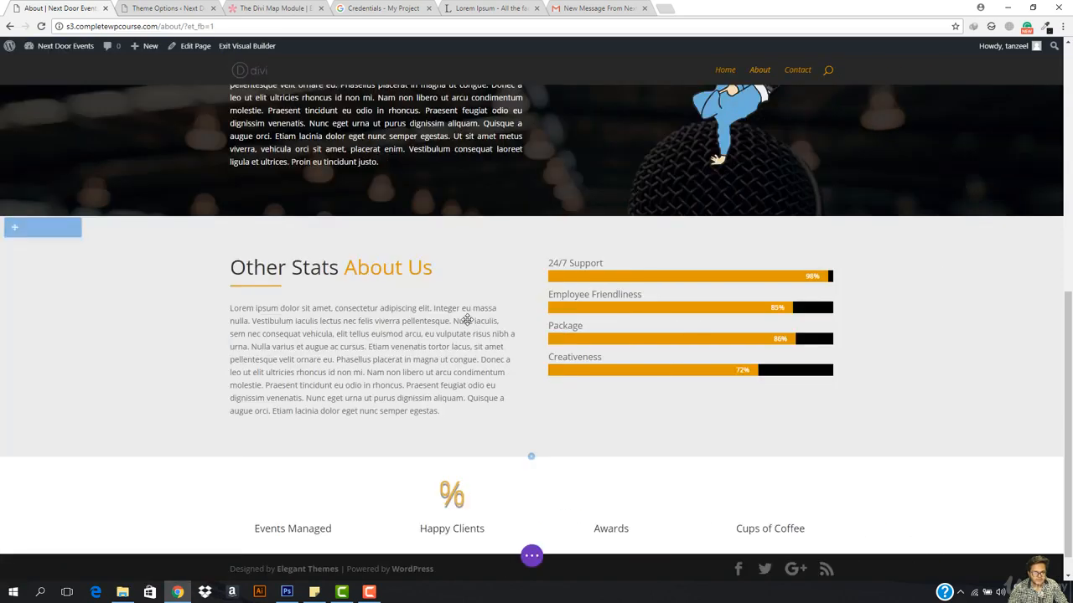
left_click(357, 264)
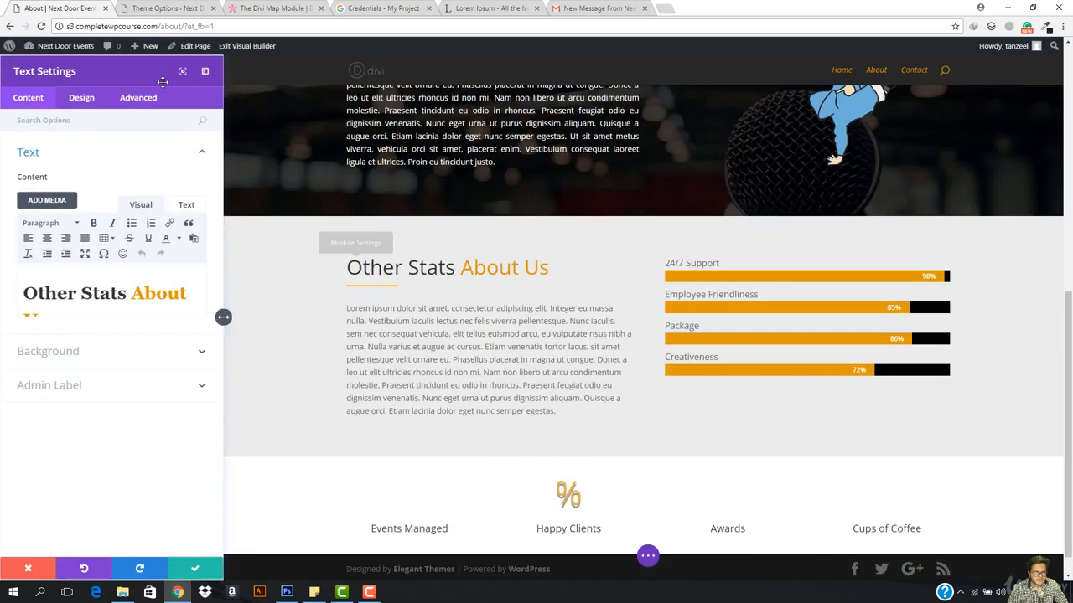
left_click(140, 97)
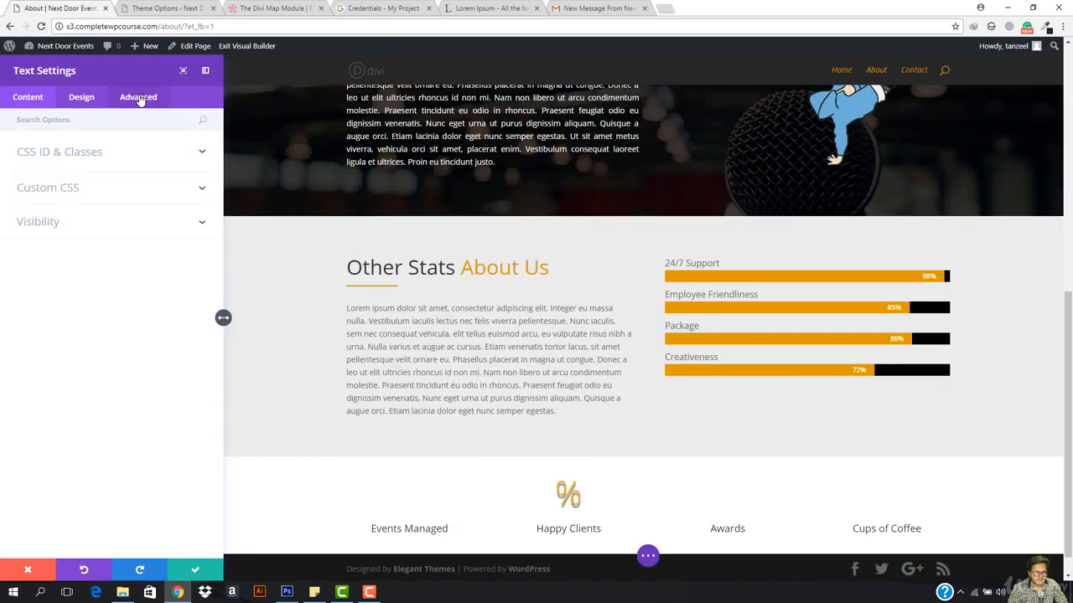
left_click(85, 228)
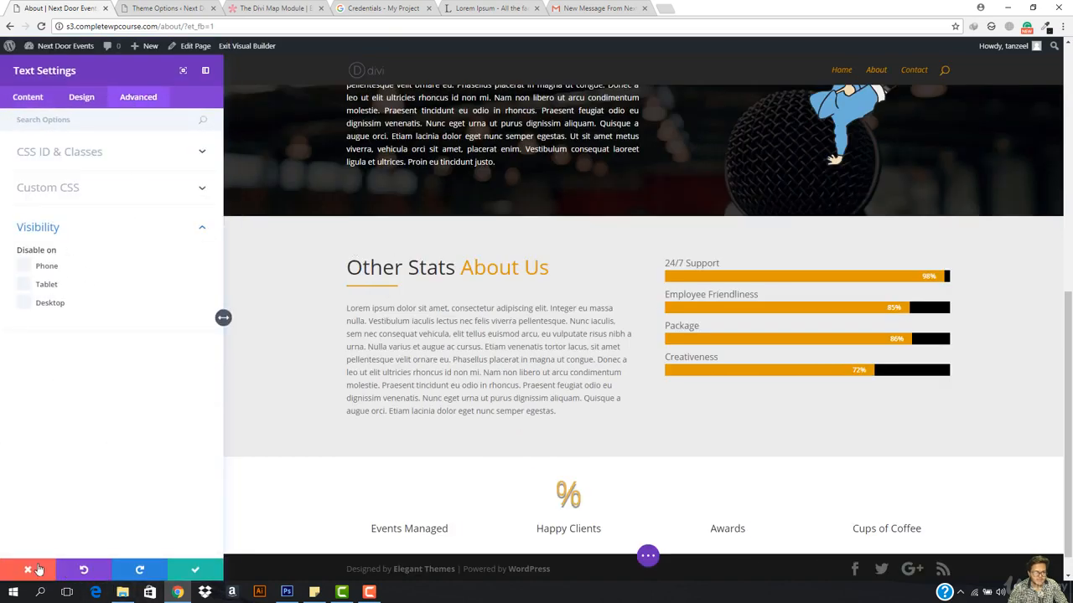
left_click(36, 568)
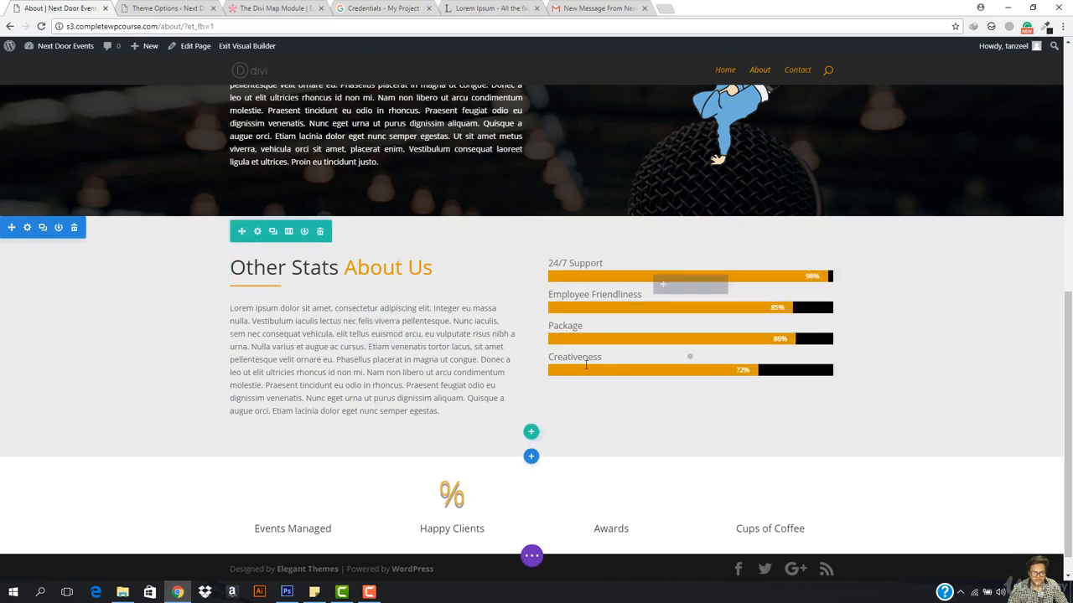
Step: Duplicate the Other Stats About Us section, then exit the builder to view the live page
left_click(42, 227)
scroll(232, 251, "down", 2)
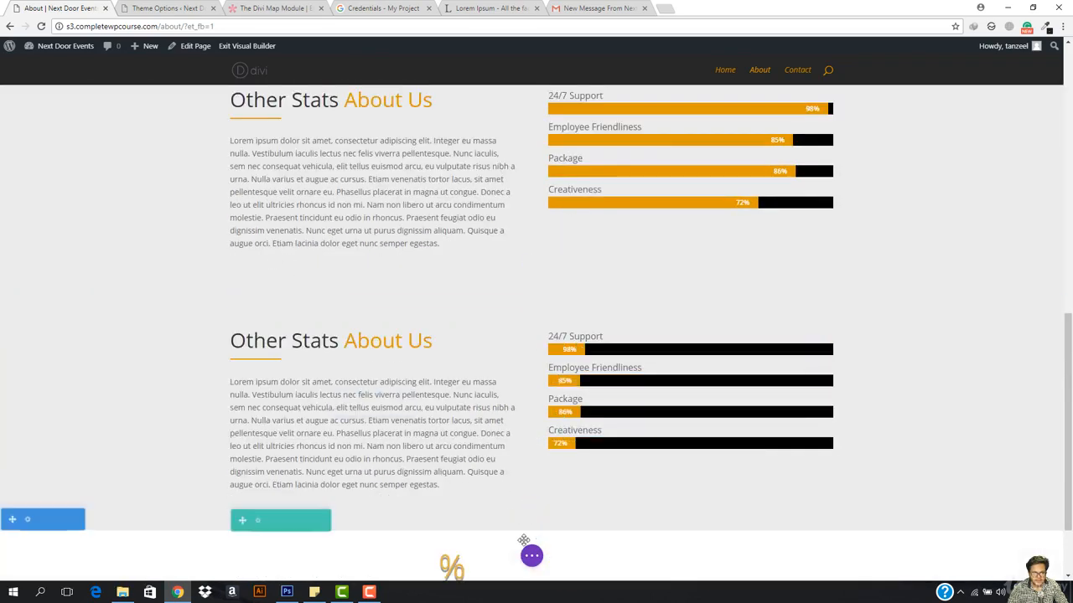
left_click(531, 556)
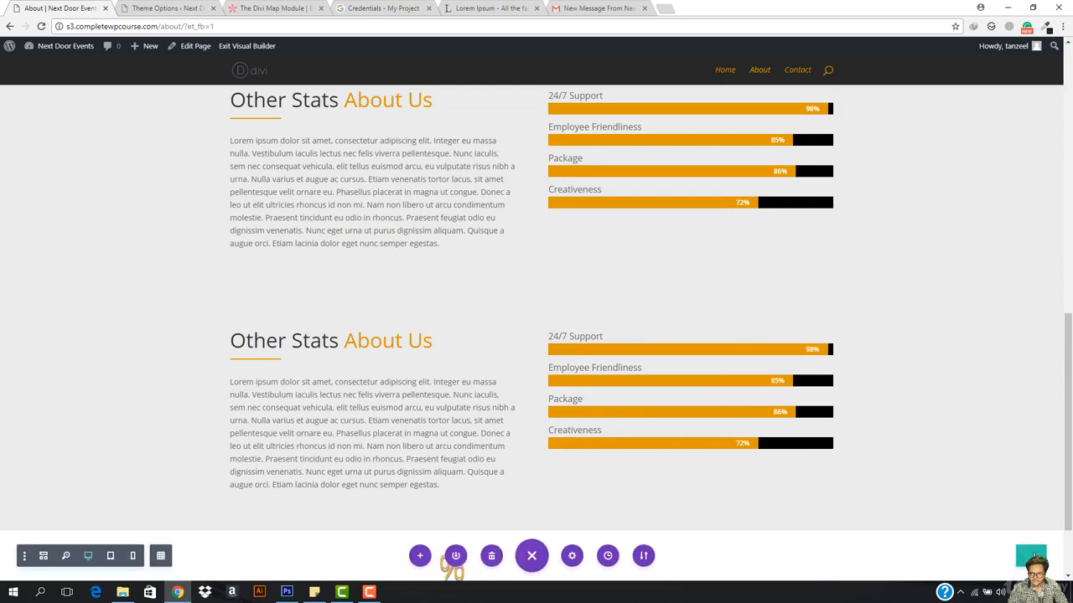
left_click(266, 51)
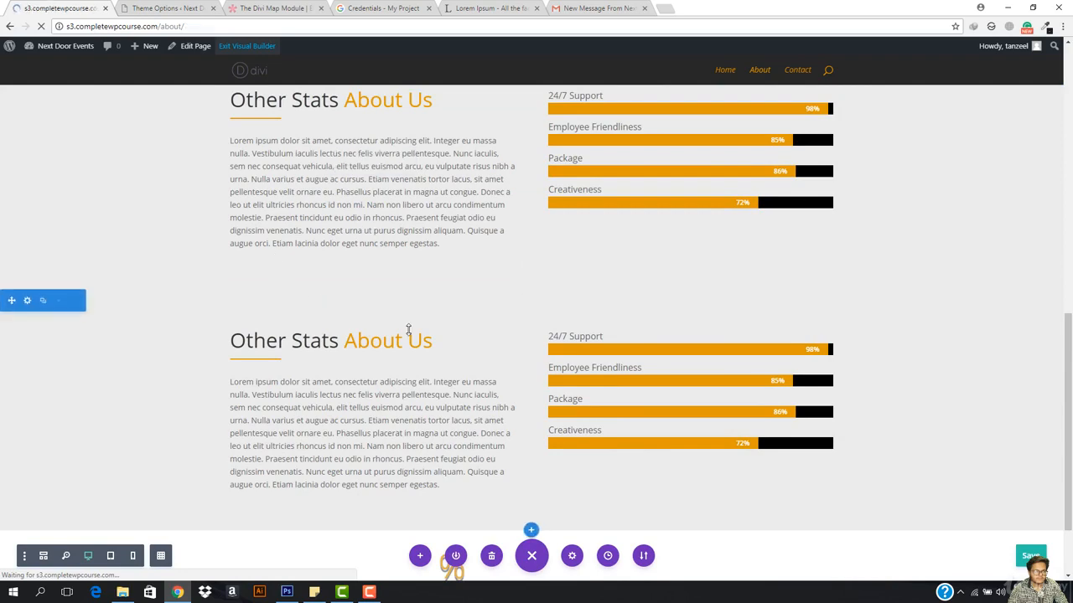
scroll(408, 329, "down", 5)
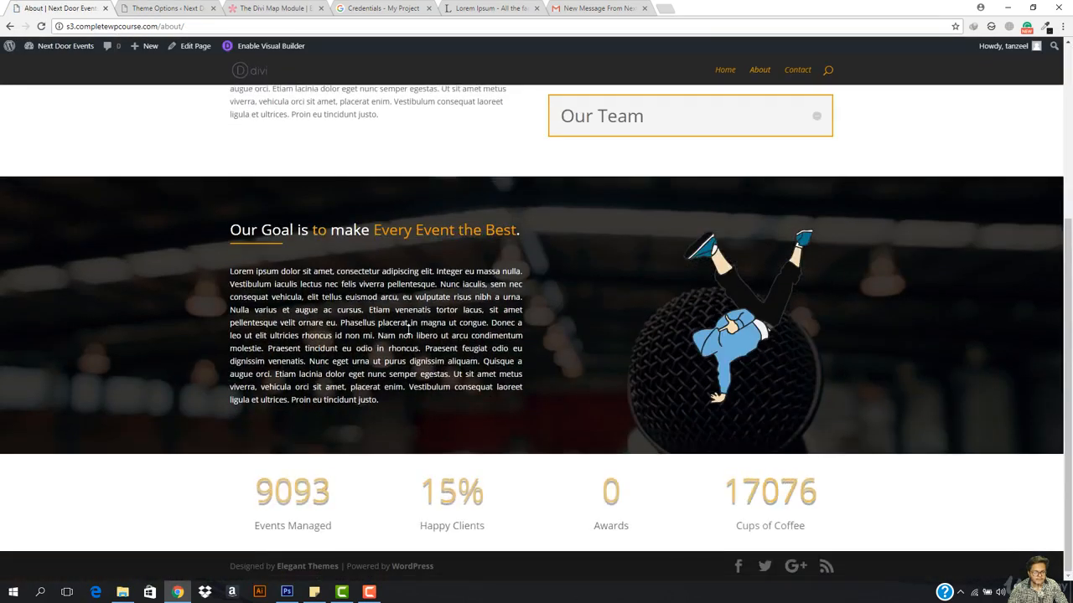
scroll(408, 329, "up", 5)
scroll(408, 329, "up", 1)
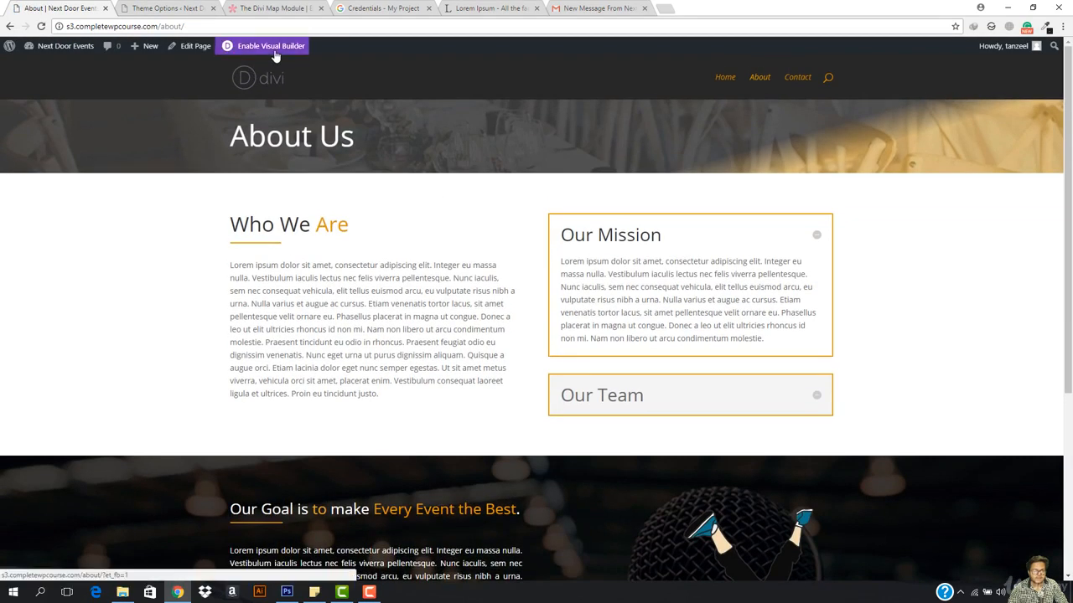
Step: Reopen the visual builder and delete the duplicate Other Stats About Us section
left_click(274, 51)
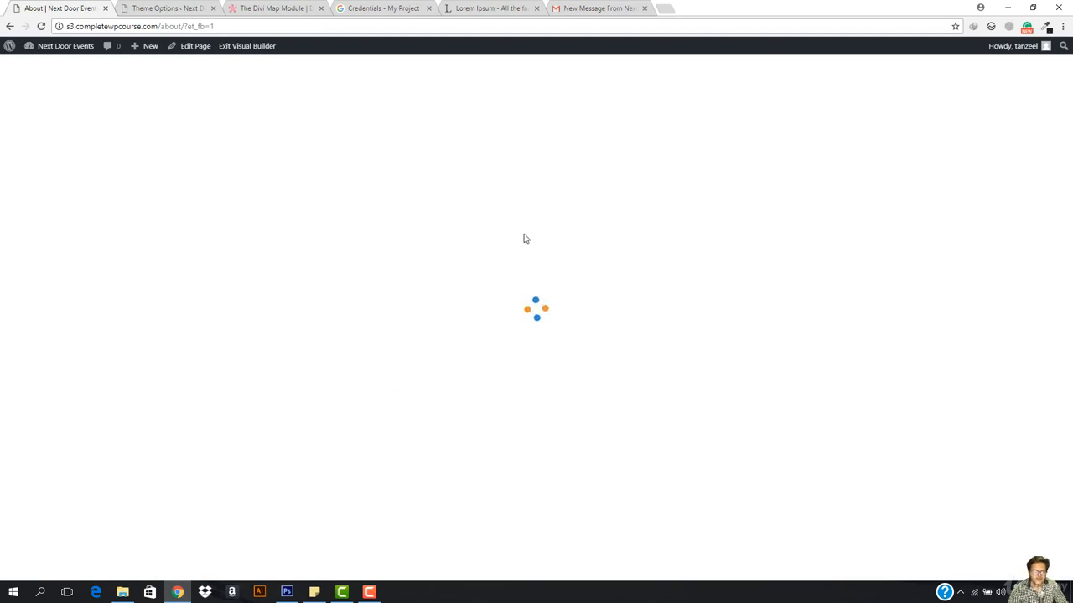
scroll(531, 377, "down", 8)
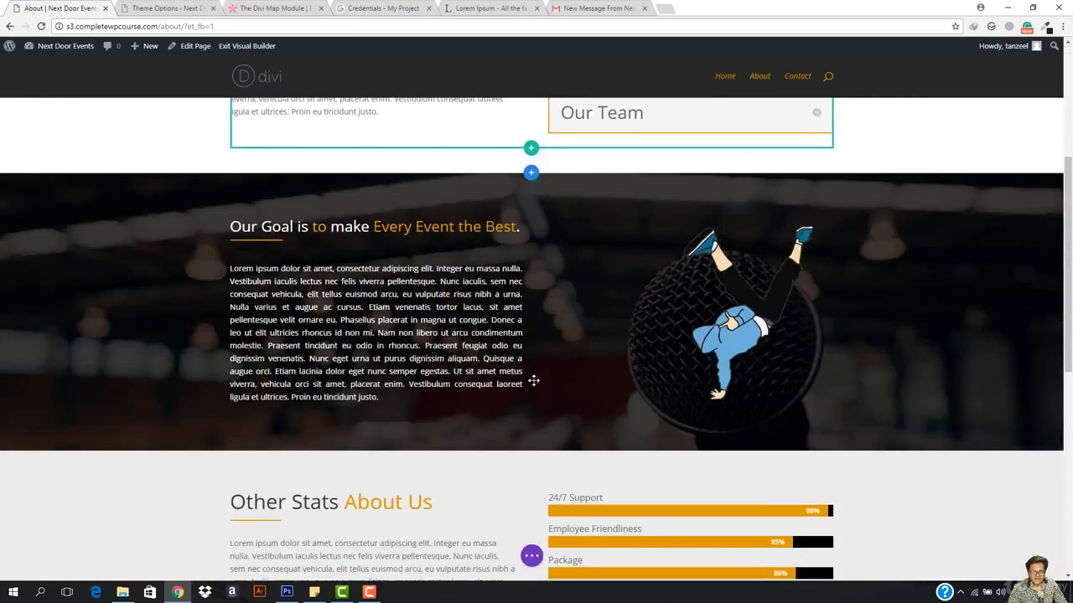
mouse_move(279, 211)
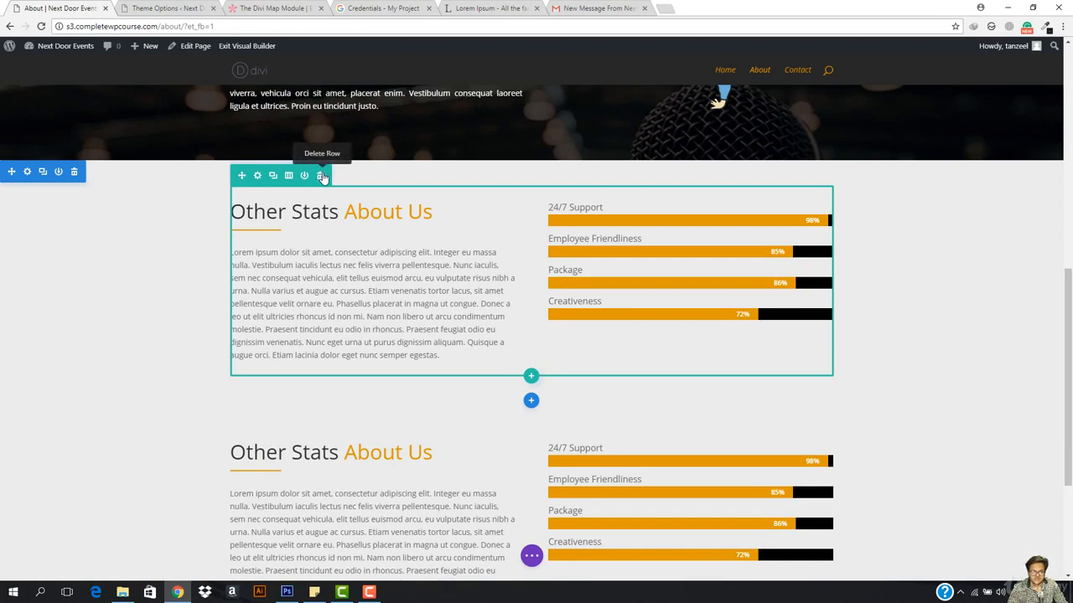
left_click(73, 173)
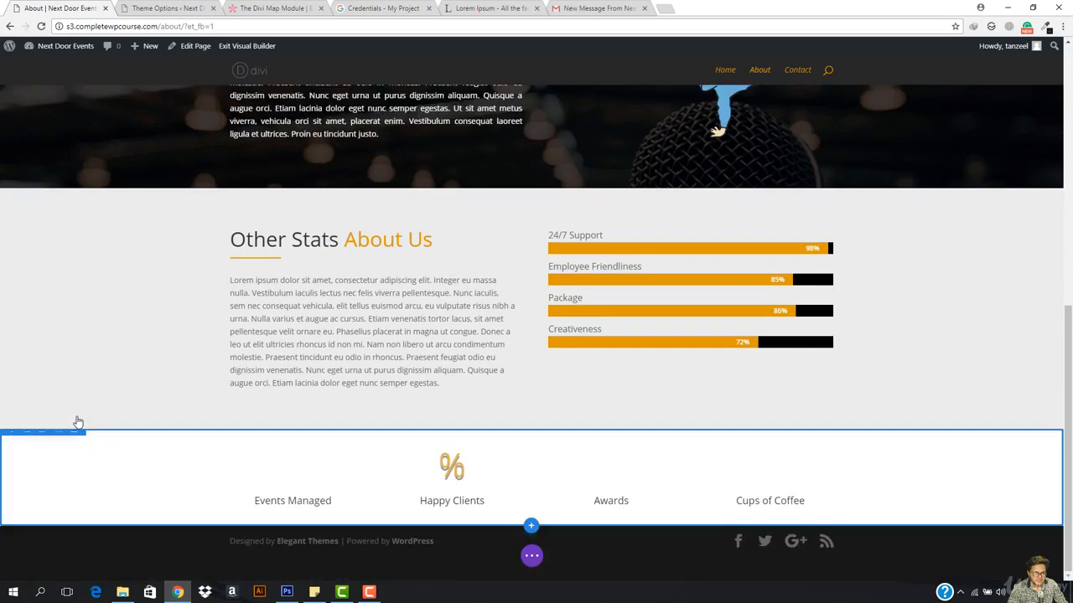
scroll(359, 371, "up", 5)
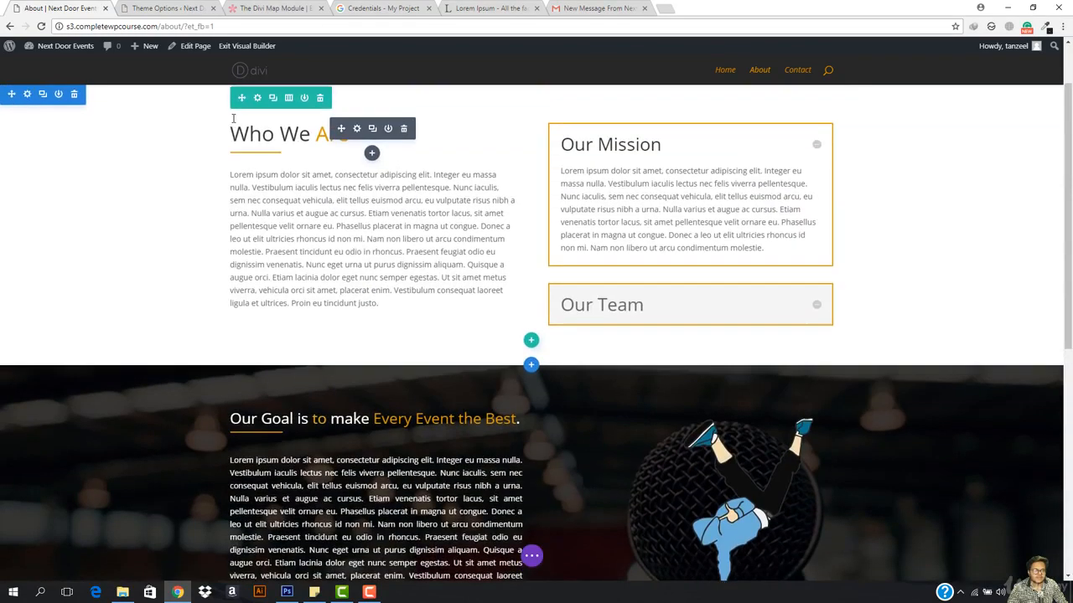
scroll(233, 118, "up", 2)
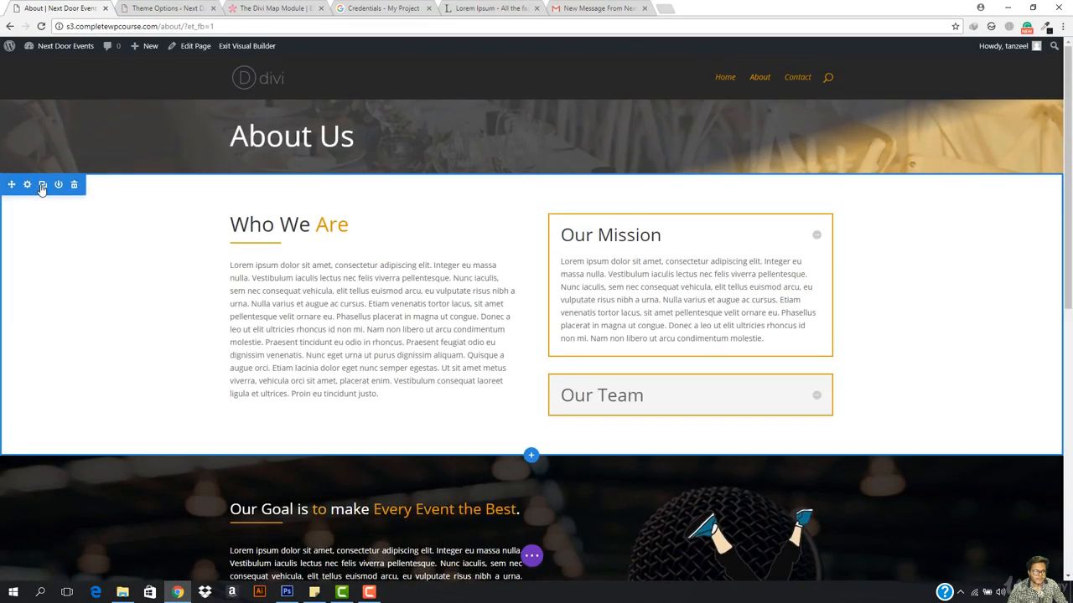
Step: Duplicate the Who We Are section and move the copy below the Our Goal section
left_click(42, 185)
scroll(12, 432, "down", 3)
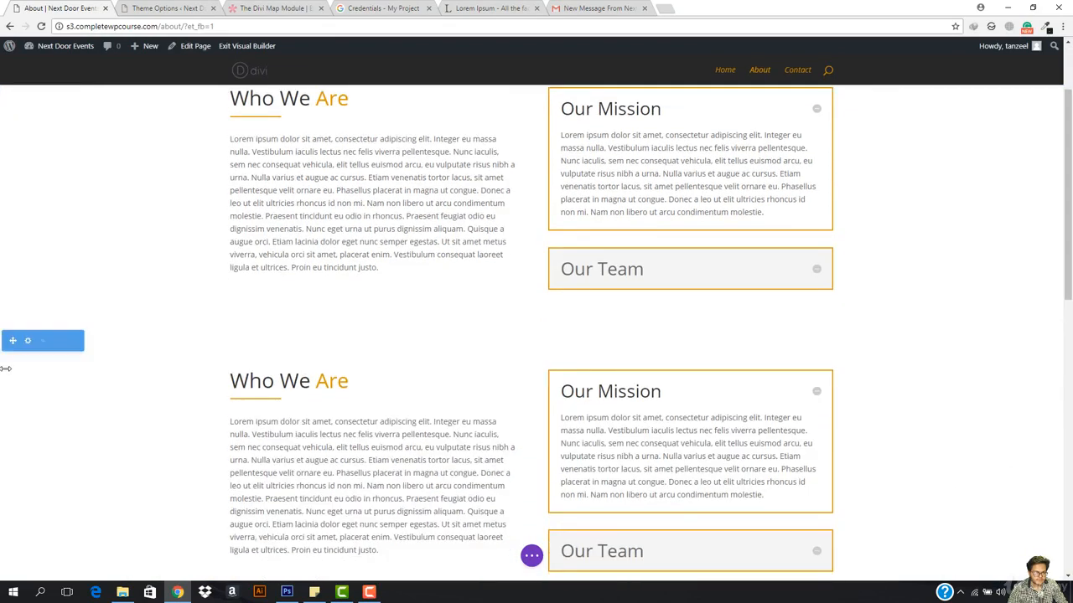
mouse_move(11, 340)
left_mouse_down()
mouse_move(4, 592)
mouse_move(30, 494)
mouse_move(30, 504)
left_mouse_up()
scroll(148, 378, "down", 3)
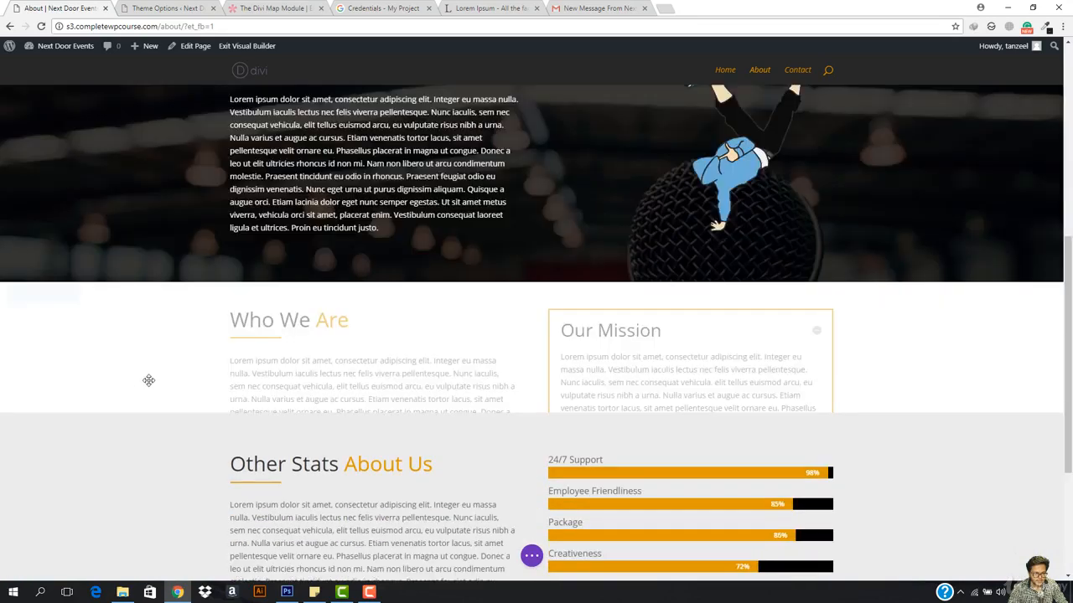
scroll(383, 287, "down", 2)
scroll(384, 287, "down", 1)
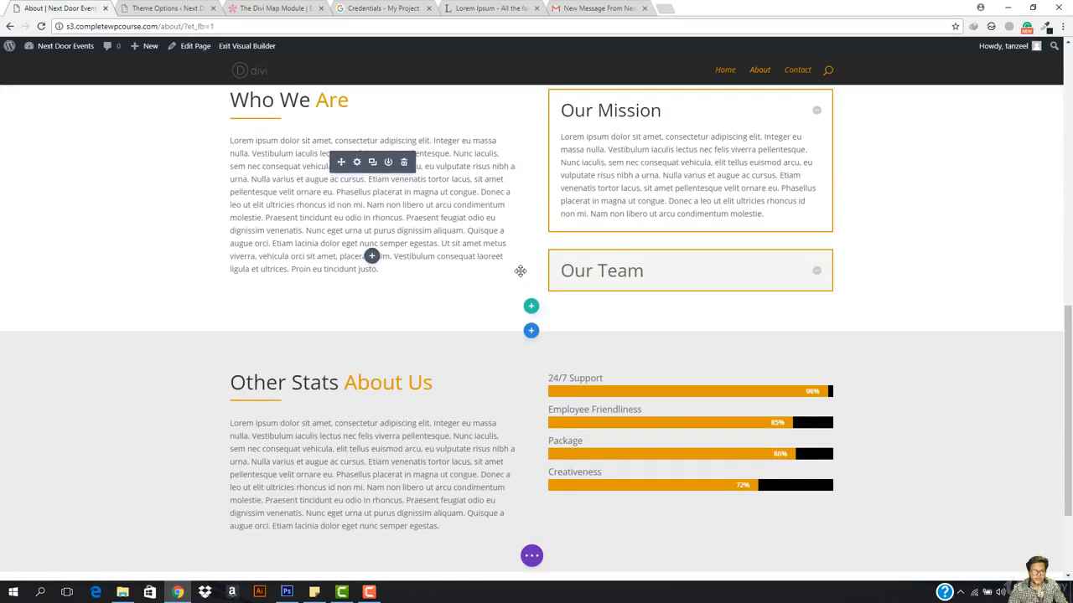
scroll(674, 149, "up", 1)
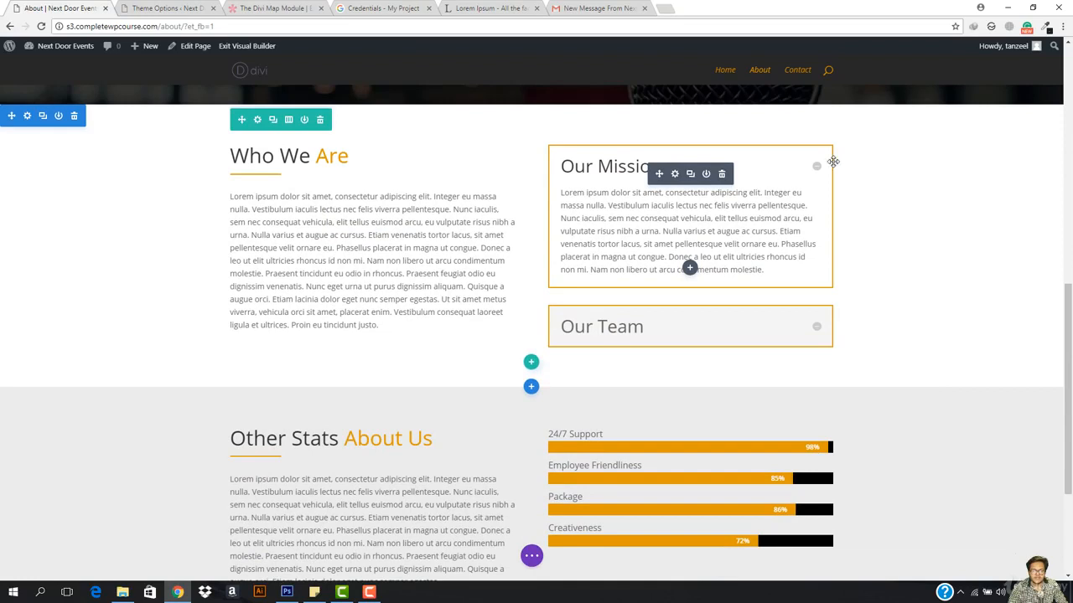
Step: Clear the copy's toggles and Who We Are text, moving the skill bars into its right column
left_click(722, 174)
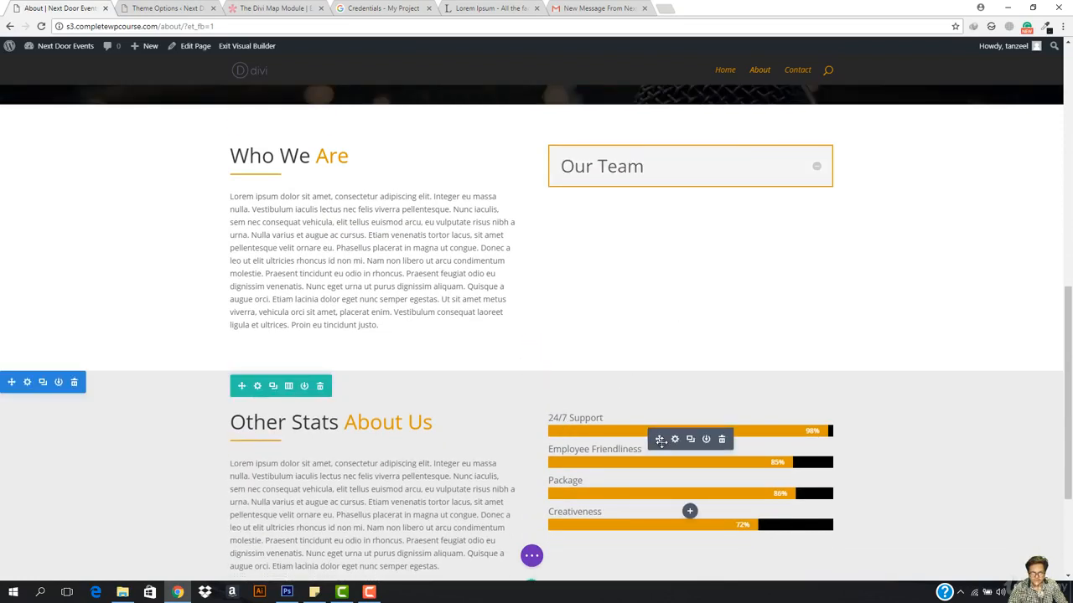
mouse_move(661, 441)
left_mouse_down()
mouse_move(656, 199)
mouse_move(641, 184)
mouse_move(680, 354)
mouse_move(677, 469)
mouse_move(677, 450)
left_mouse_up()
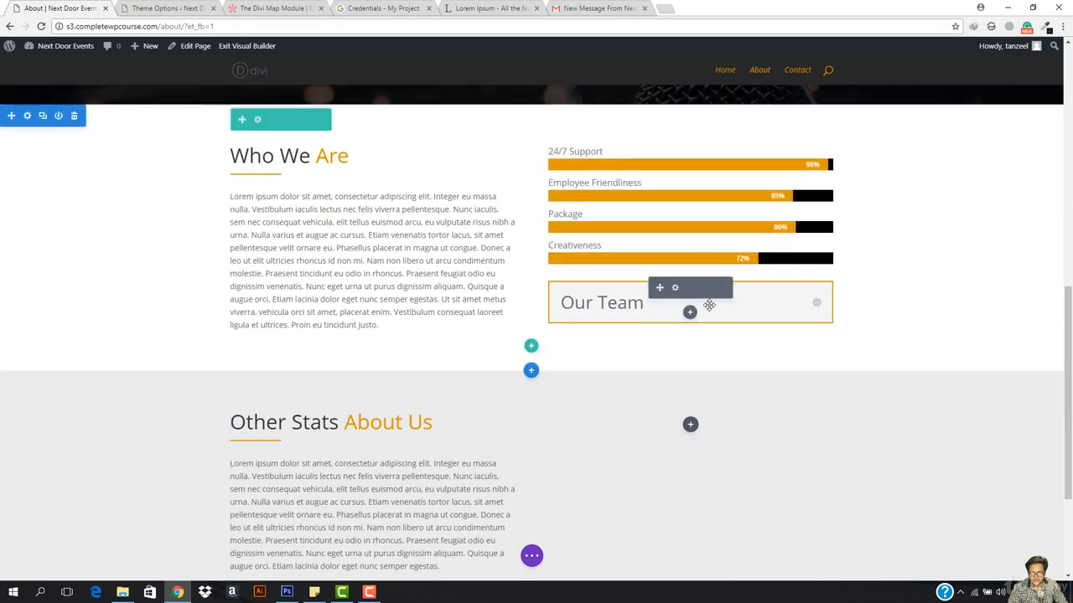
left_click(722, 288)
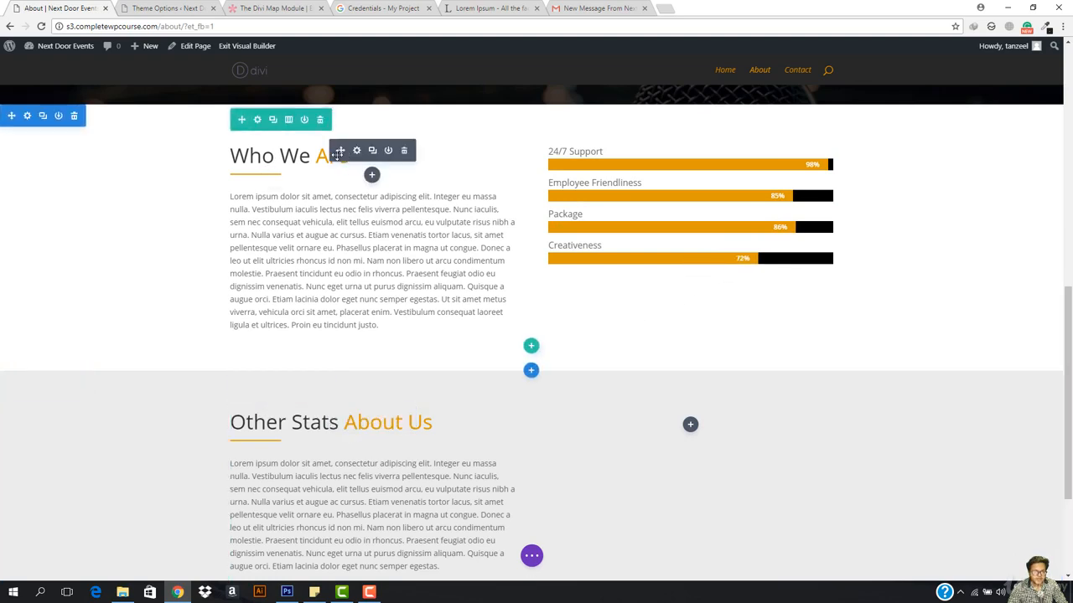
left_click(404, 154)
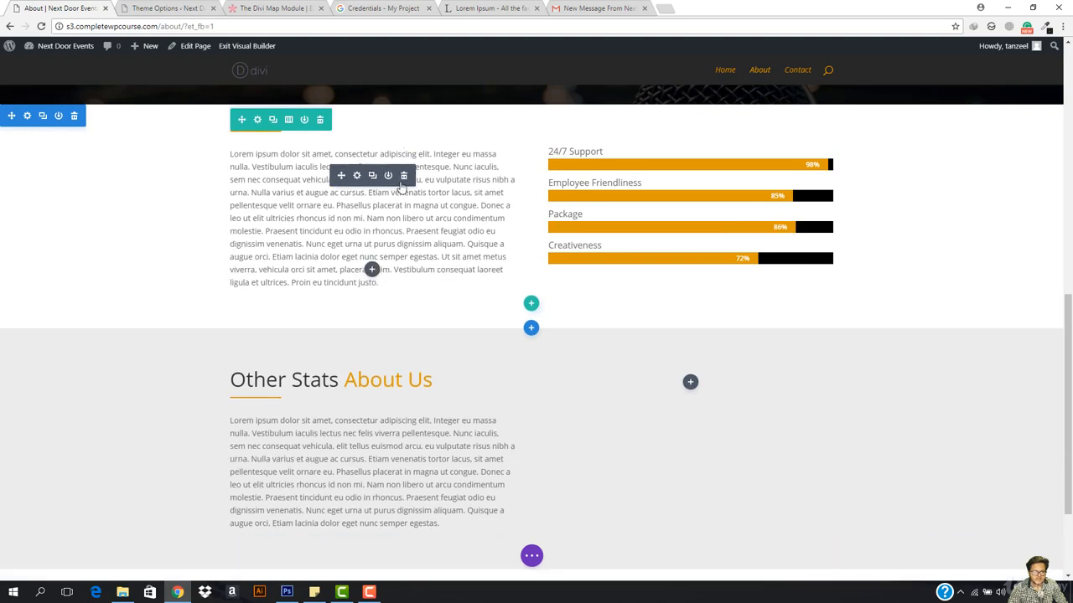
left_click(403, 176)
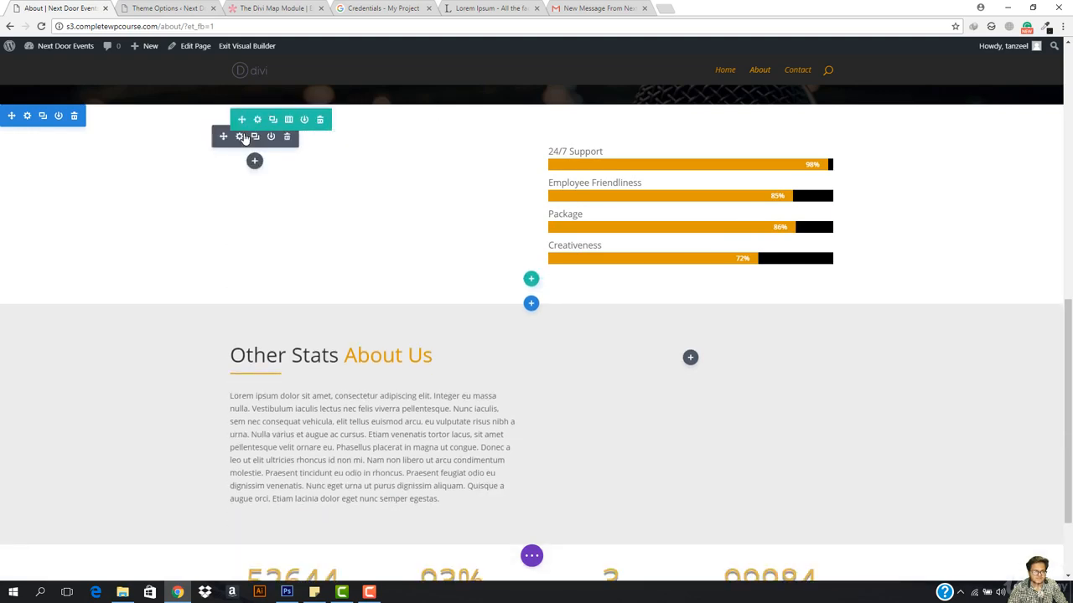
left_click(286, 137)
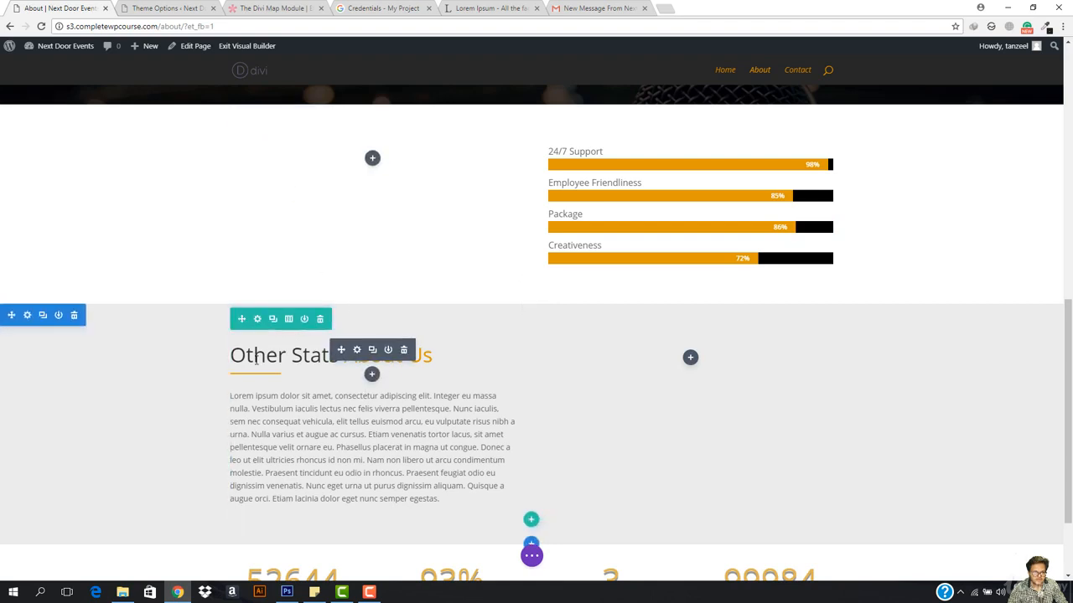
Step: Move the Other Stats About Us heading and lorem text into the copy's left column, heading on top
left_click_drag(337, 350, 361, 171)
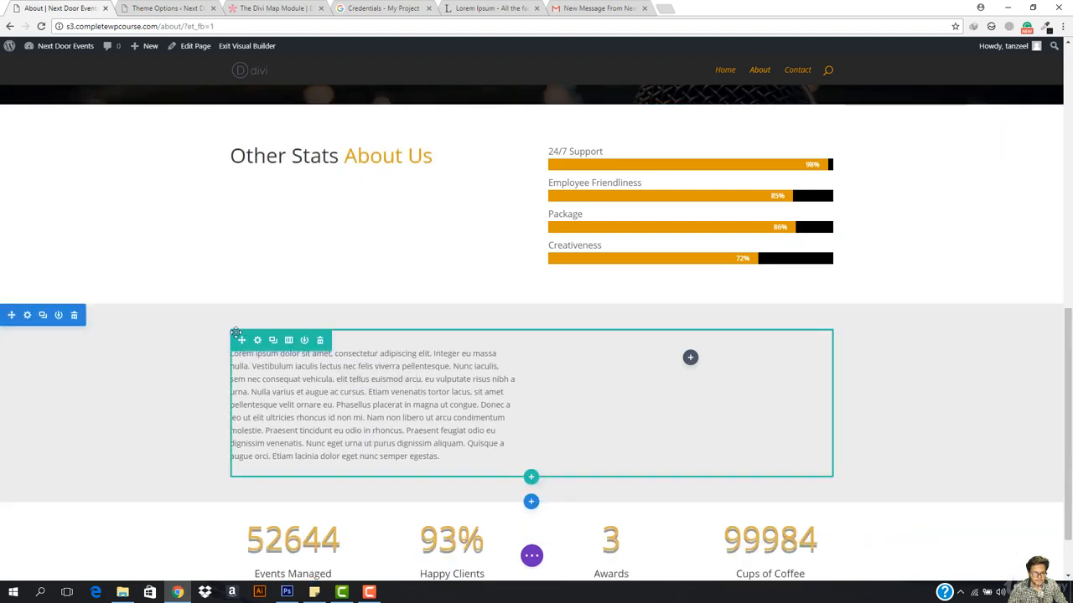
left_click_drag(242, 340, 261, 396)
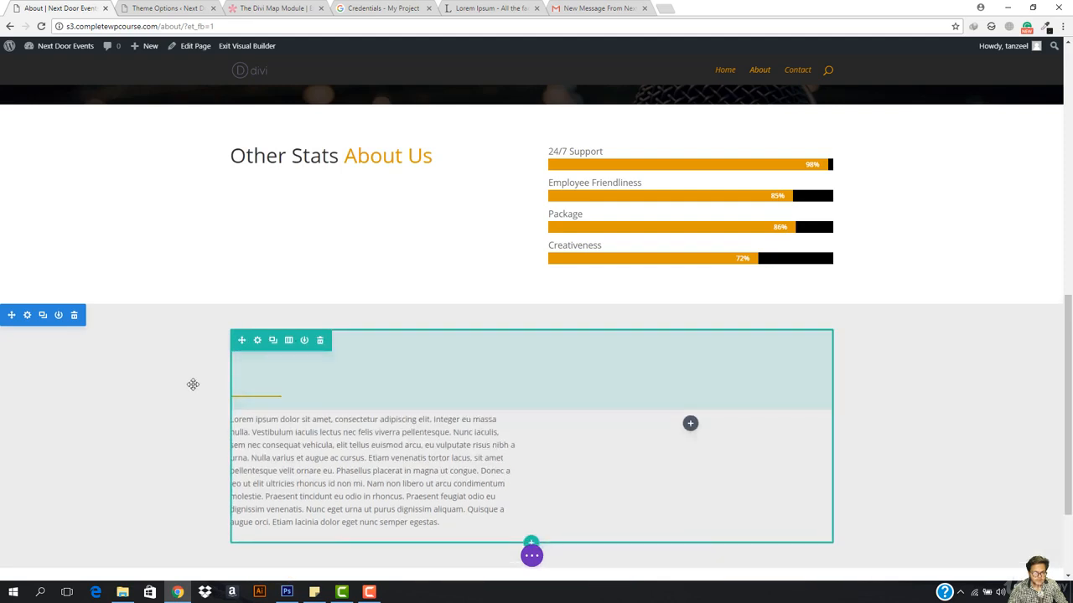
left_click_drag(193, 384, 255, 402)
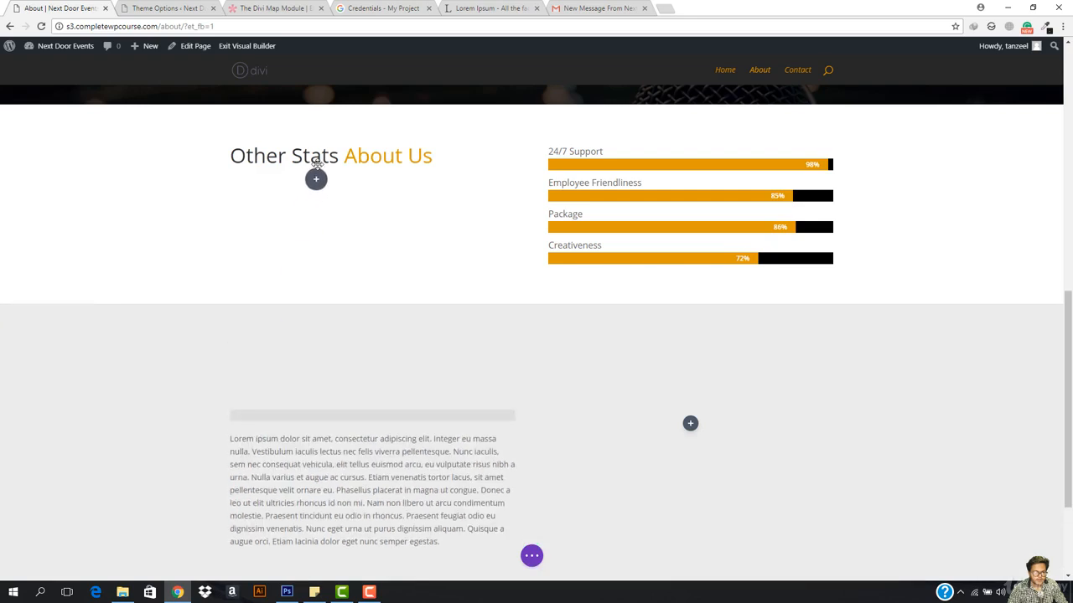
left_click_drag(323, 160, 314, 240)
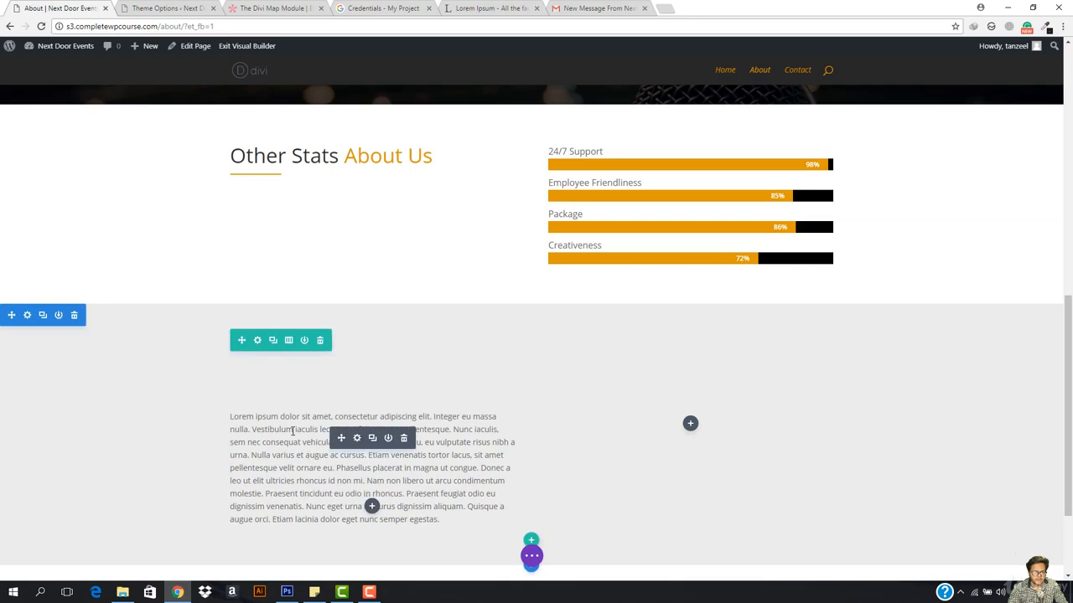
left_click_drag(344, 434, 315, 215)
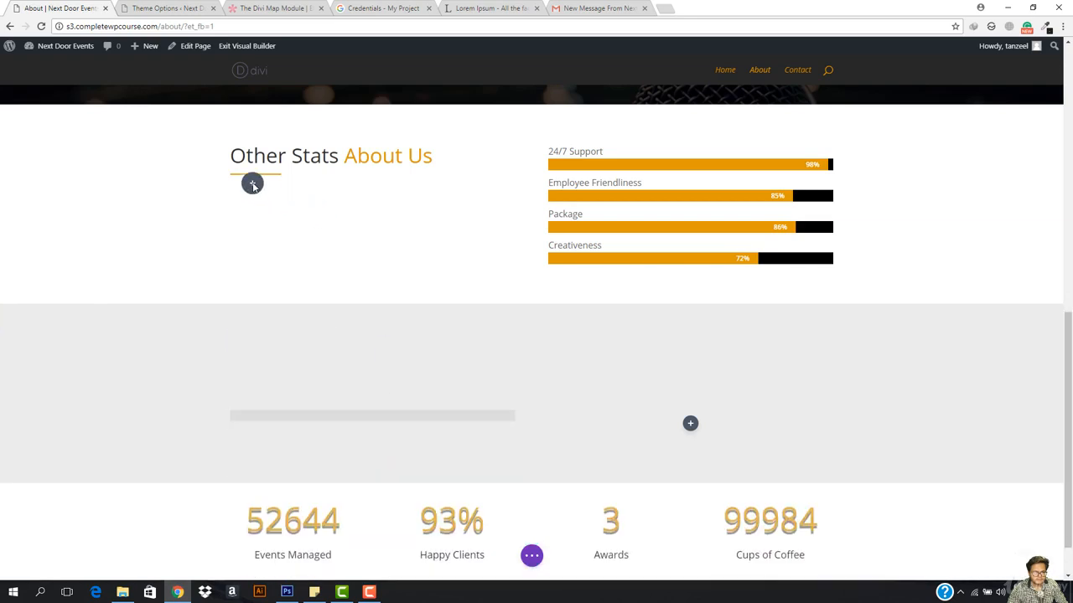
left_click_drag(252, 179, 254, 183)
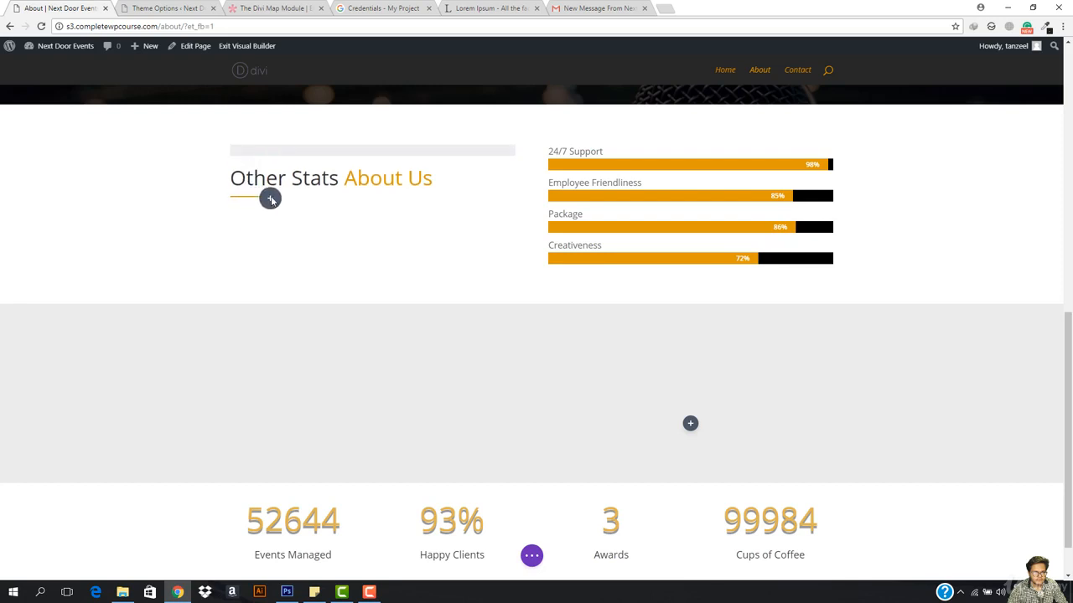
left_click_drag(280, 205, 280, 206)
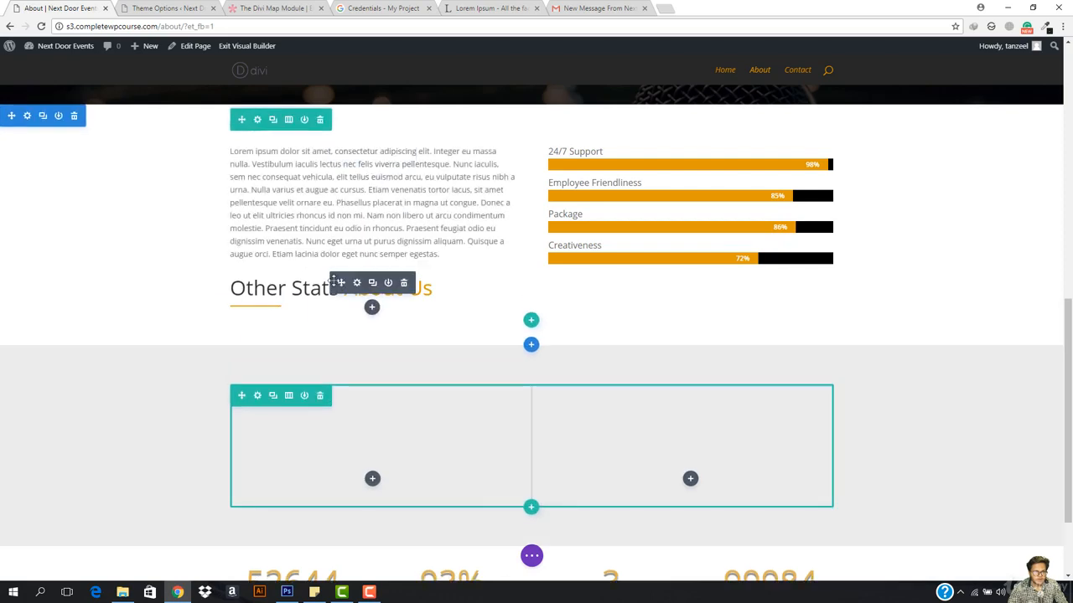
left_click_drag(355, 265, 248, 295)
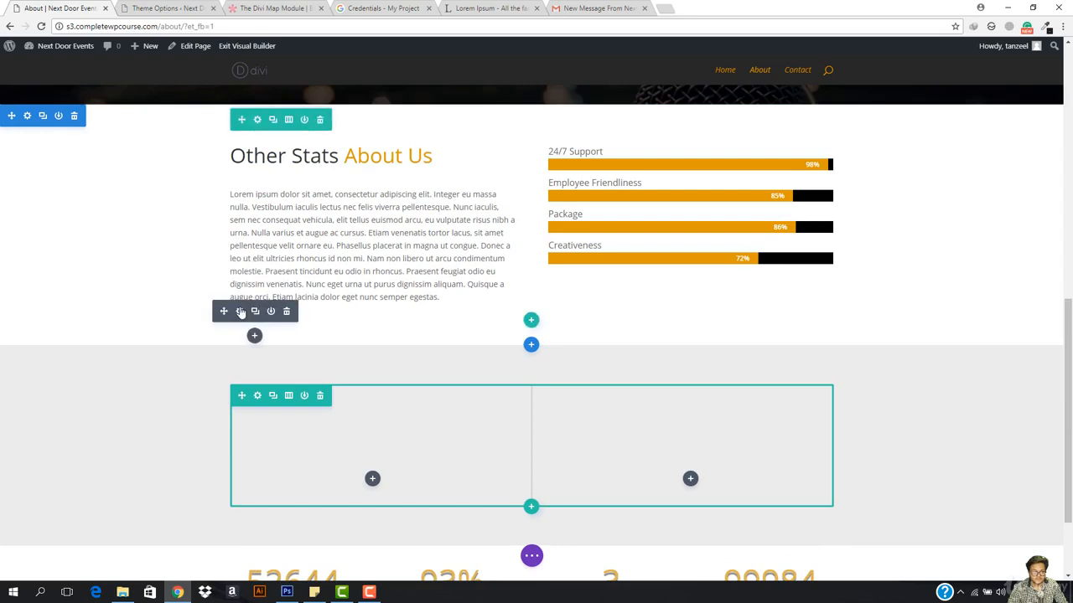
left_click_drag(271, 239, 263, 172)
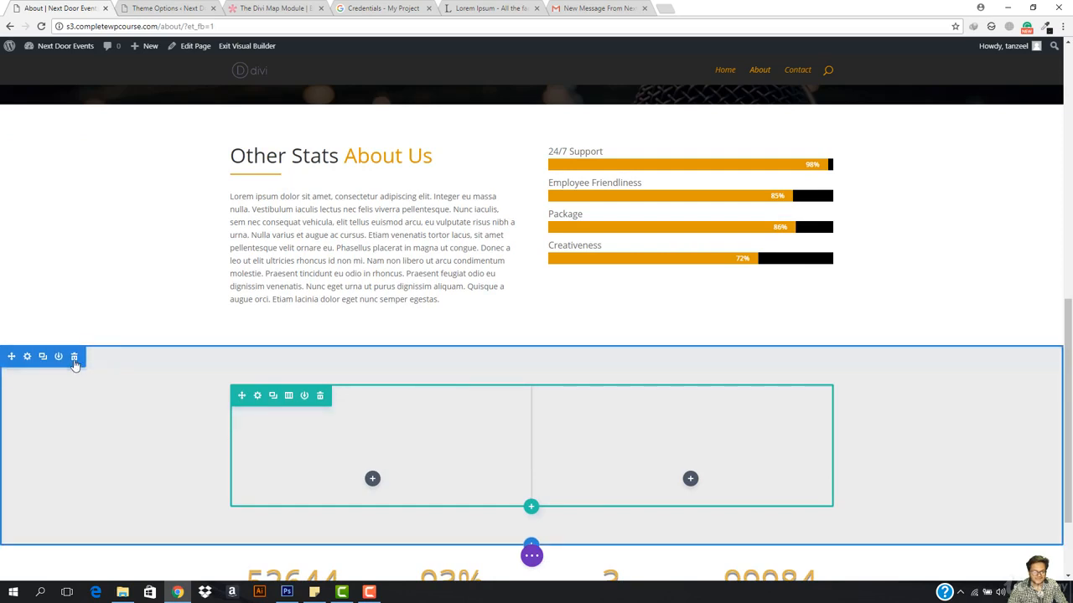
Step: Delete the empty section, give the Other Stats section a #ebebeb background, and save the page
left_click(74, 357)
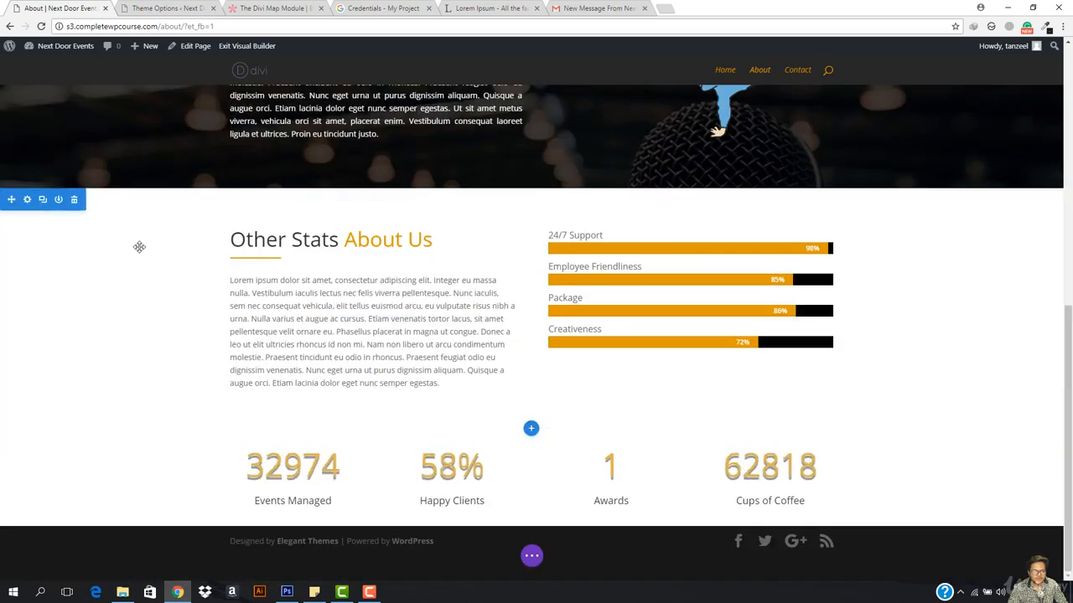
left_click(28, 200)
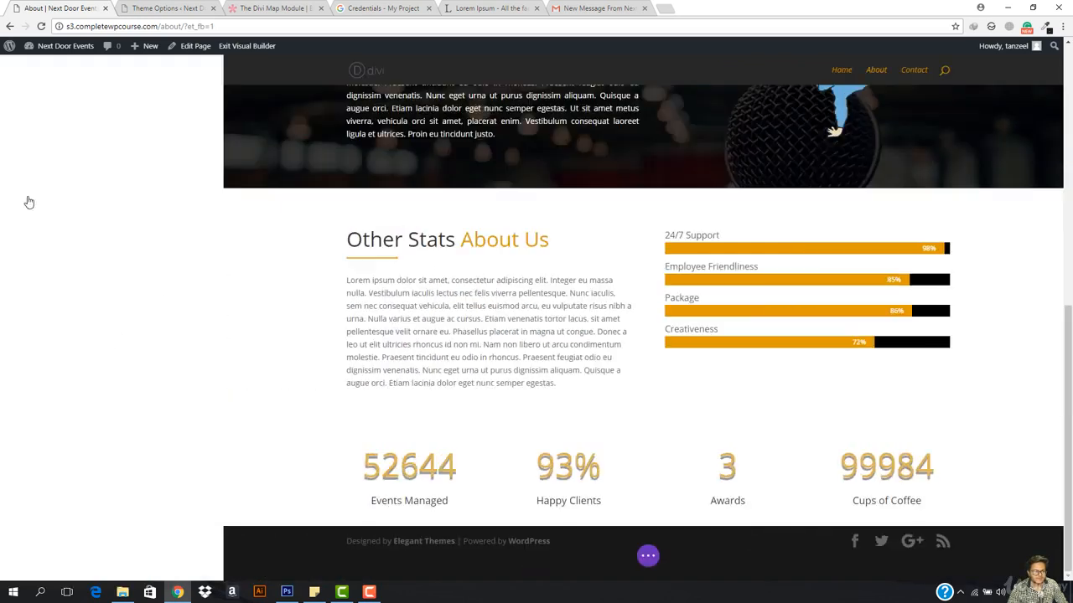
left_click(64, 159)
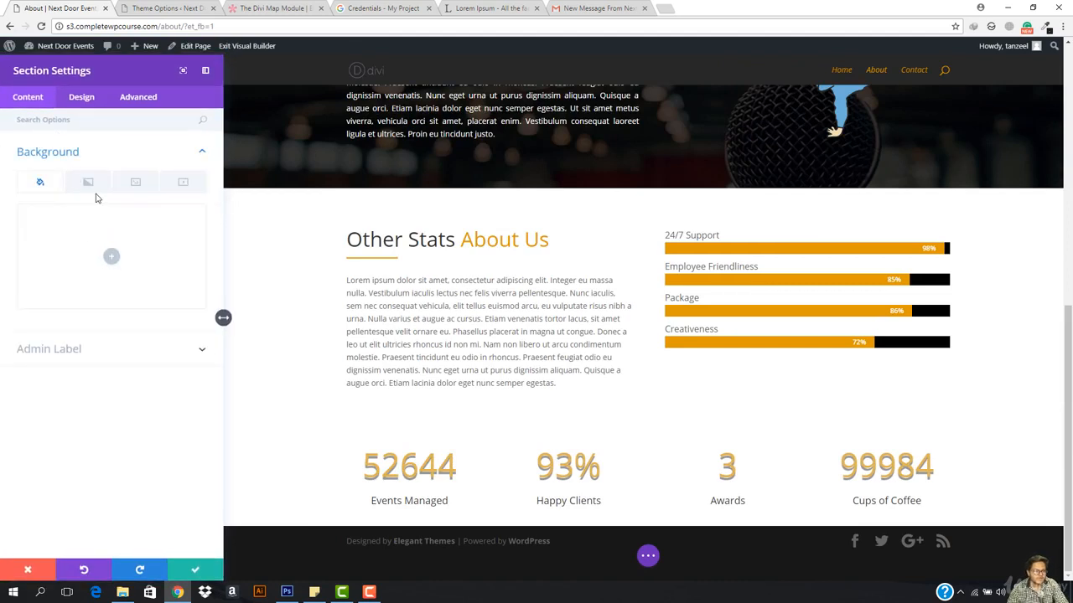
left_click(110, 256)
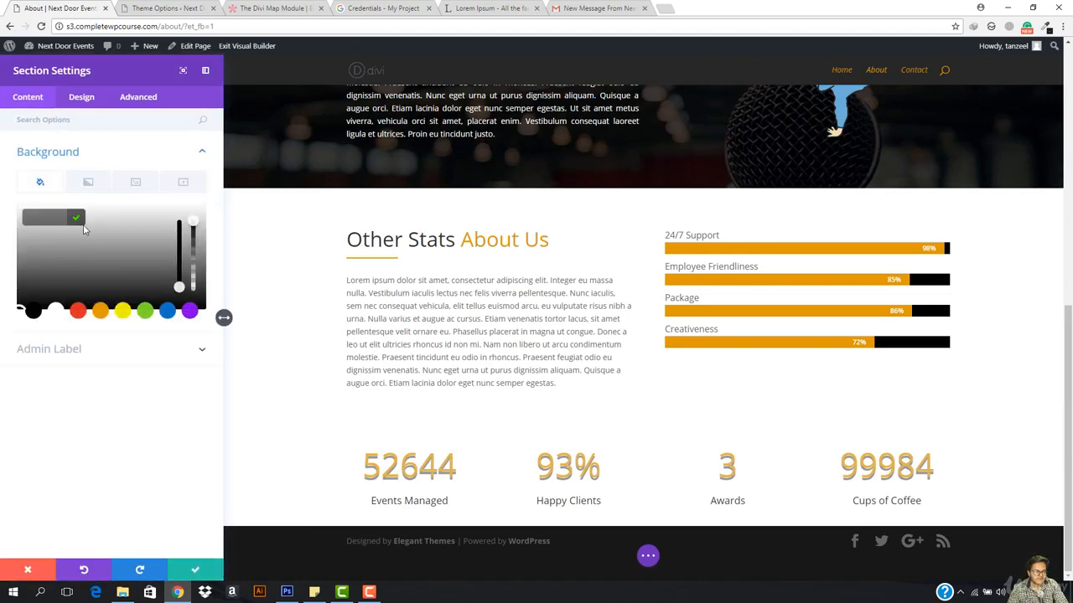
left_click(38, 219)
type("#ebebeb")
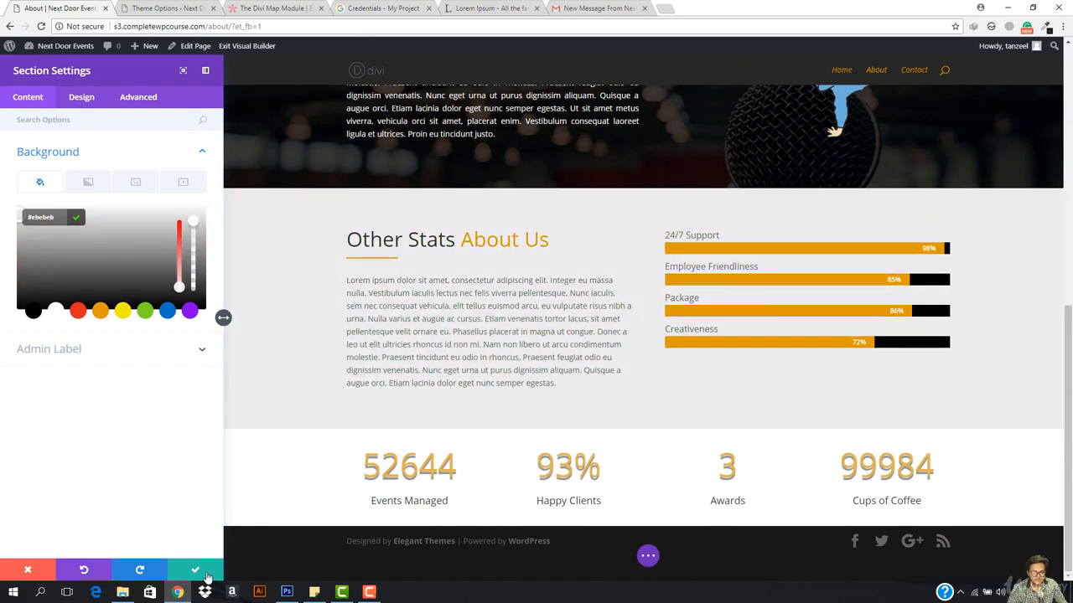
left_click(199, 572)
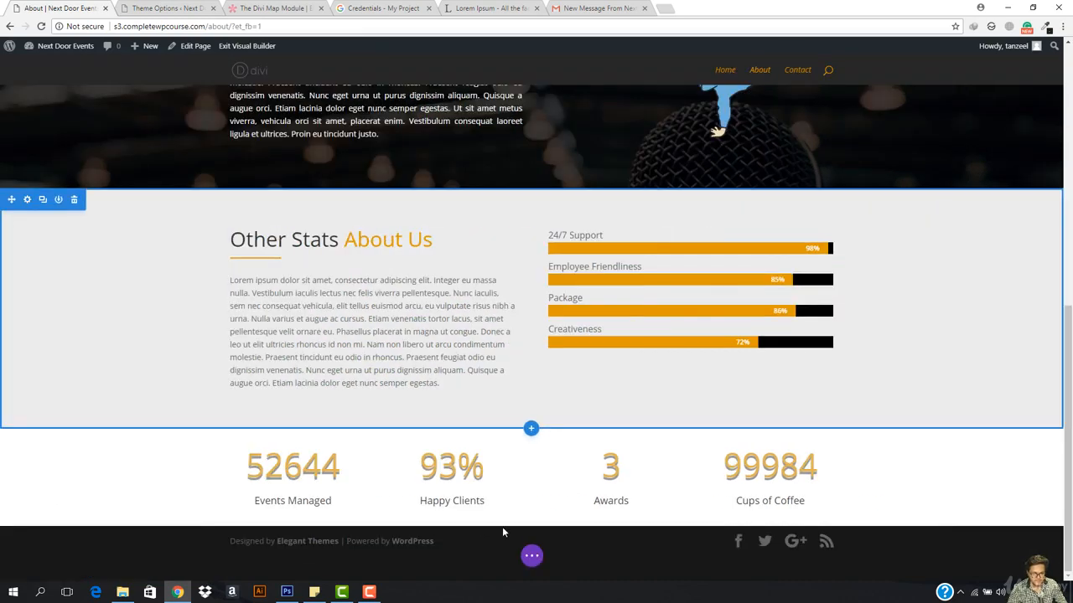
left_click(534, 562)
left_click(1031, 556)
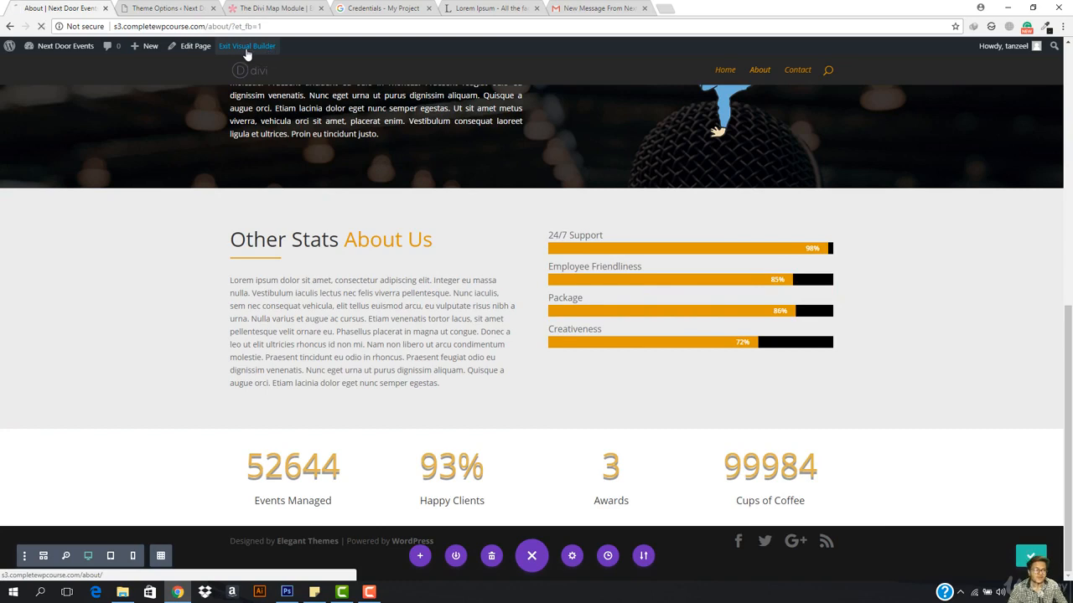
Step: Exit the visual builder and scroll through the live About Us page to review it
left_click(246, 47)
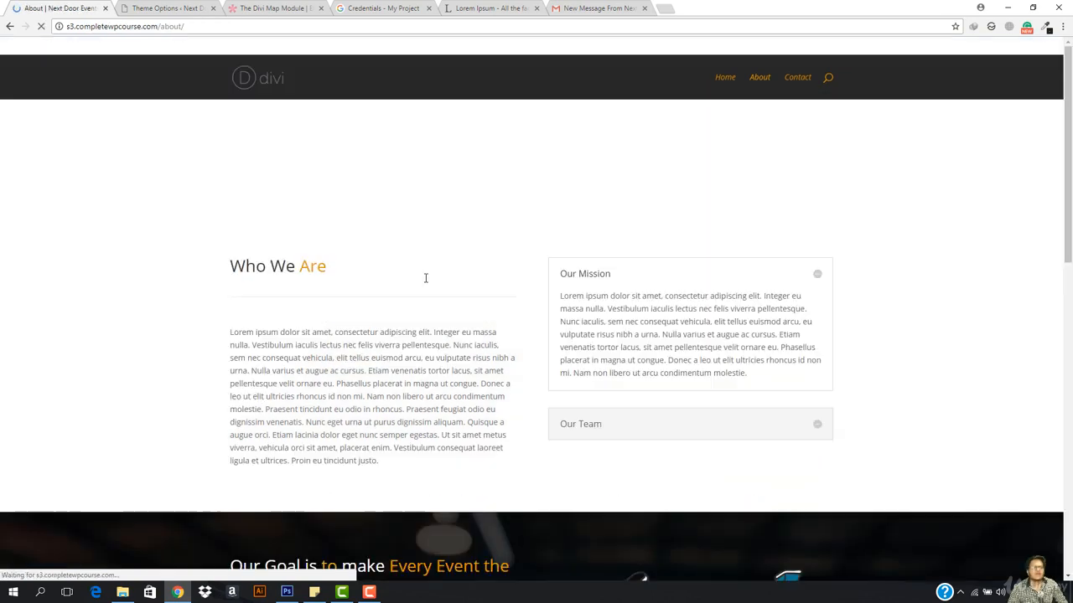
scroll(358, 343, "down", 6)
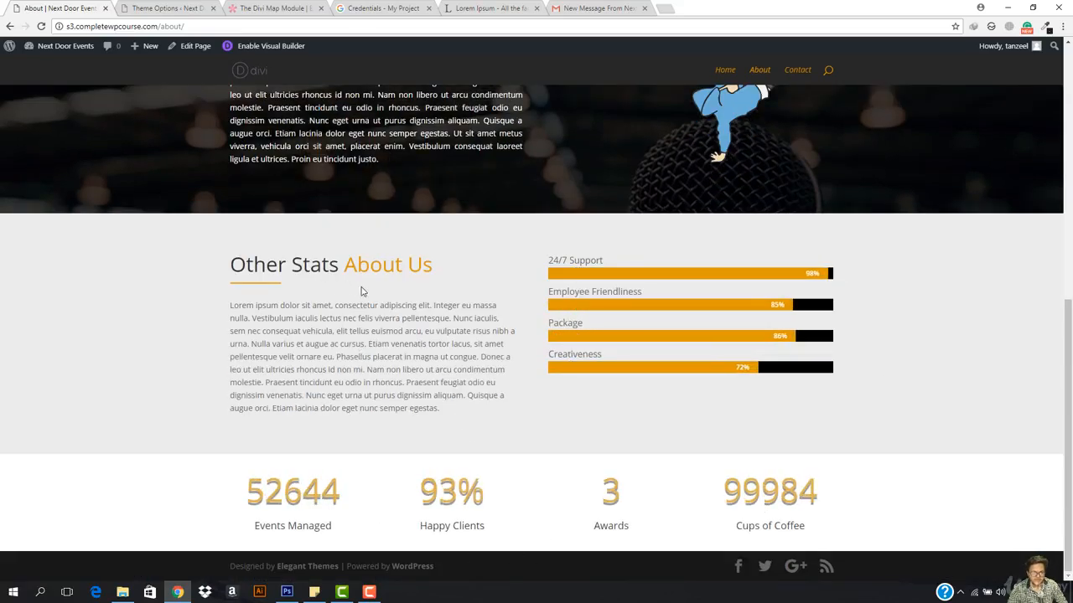
scroll(394, 358, "up", 8)
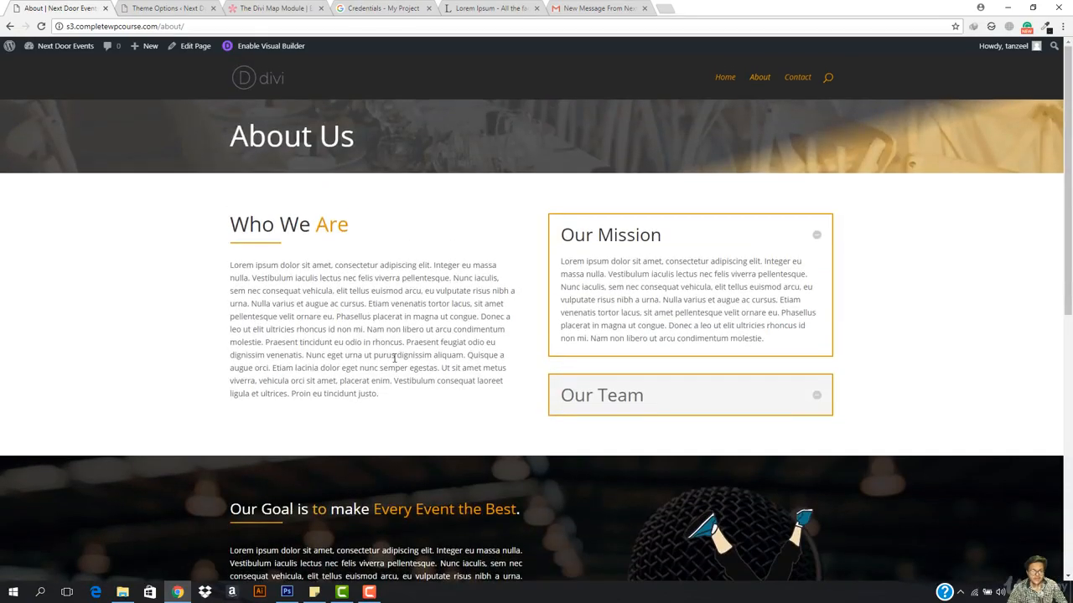
scroll(394, 358, "down", 7)
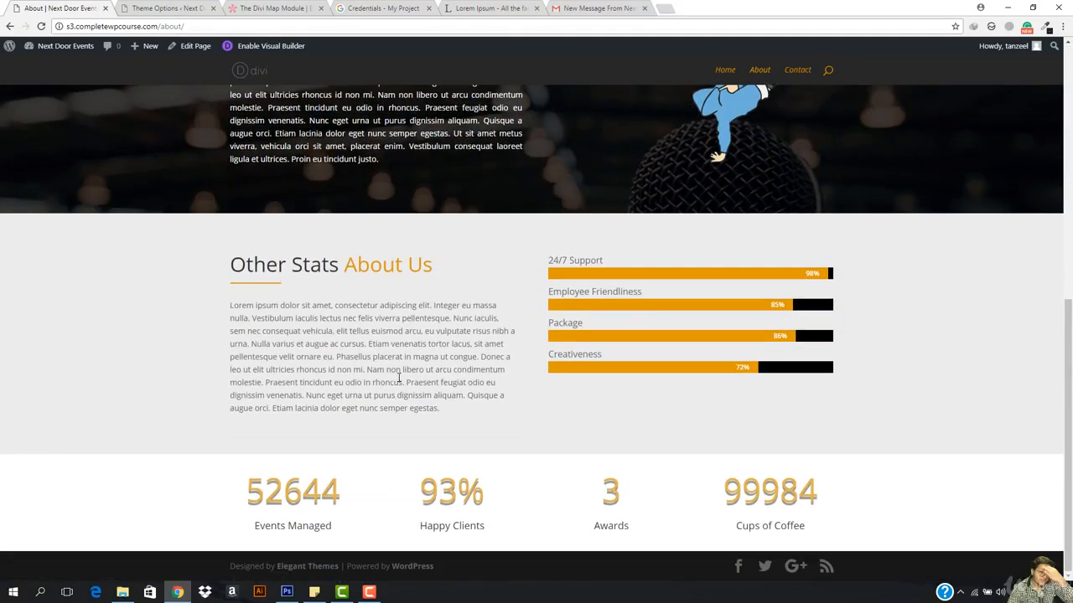
scroll(399, 378, "up", 8)
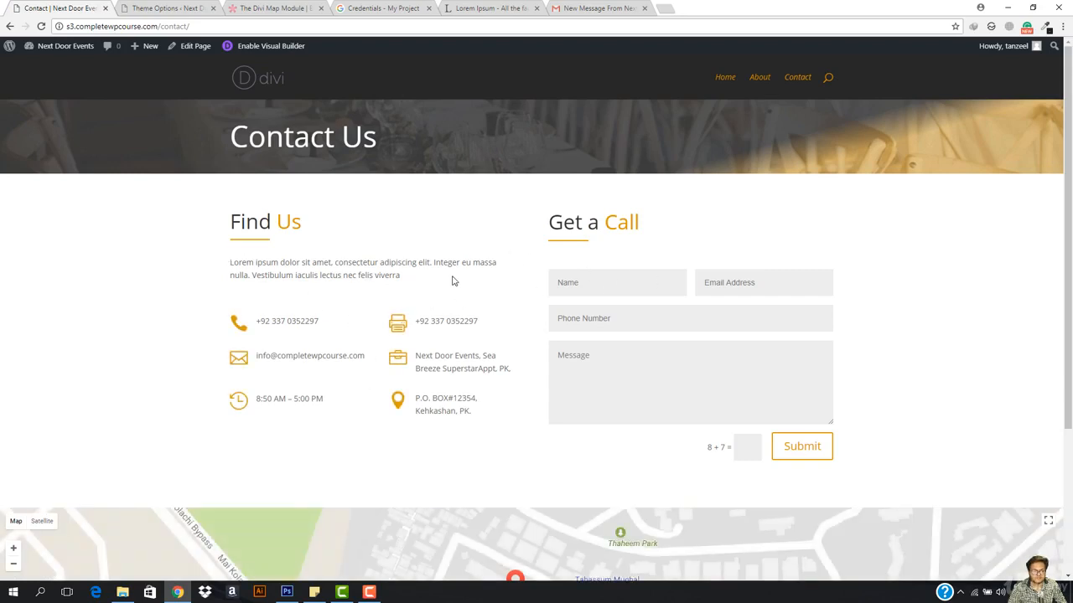
scroll(558, 247, "down", 3)
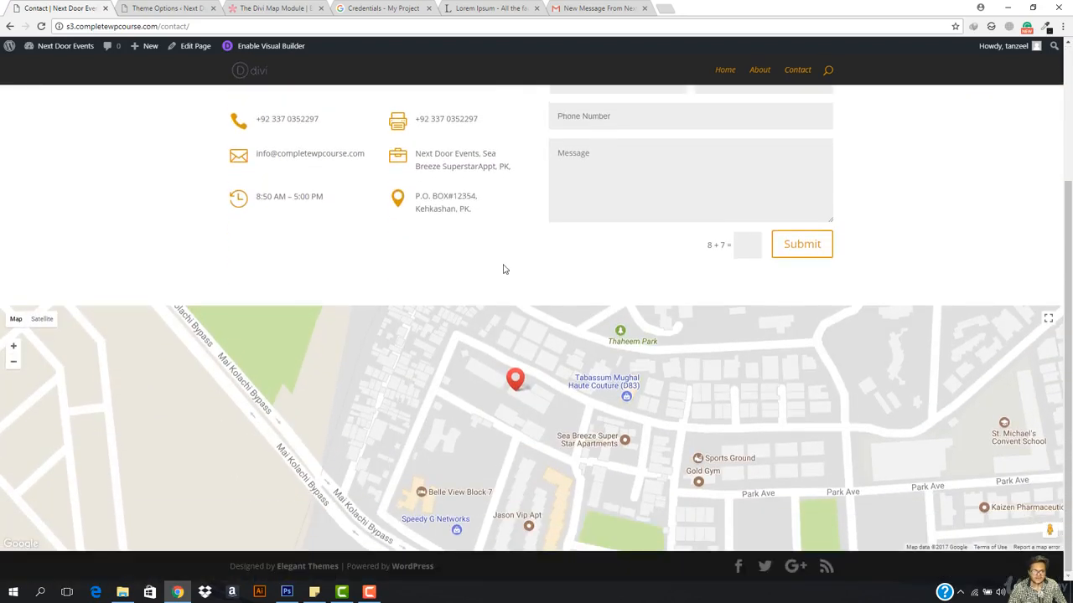
scroll(503, 269, "up", 1)
scroll(504, 268, "up", 2)
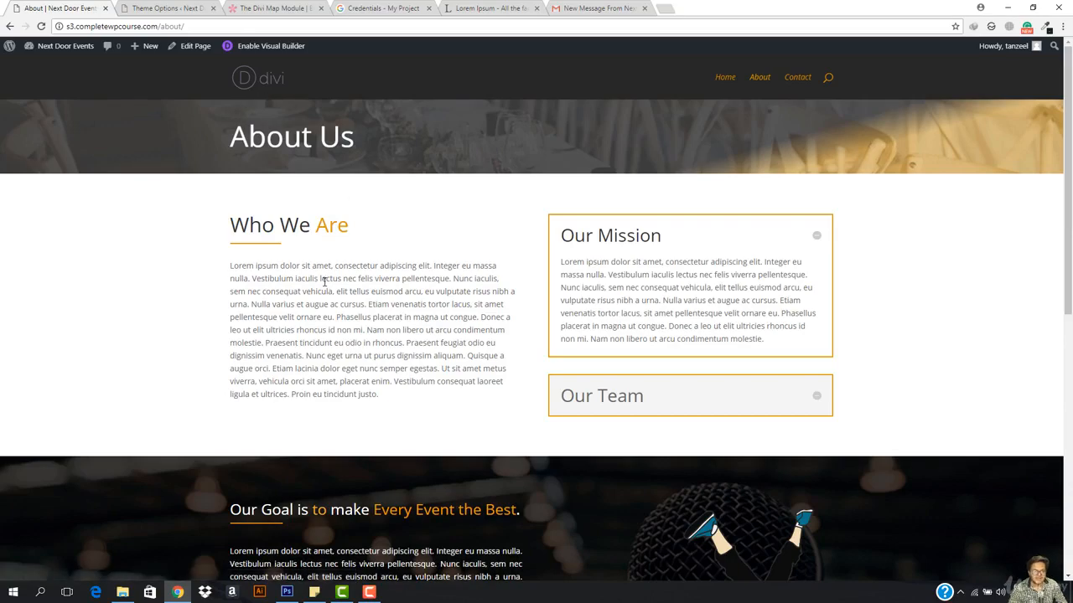
scroll(324, 281, "down", 6)
scroll(324, 285, "up", 4)
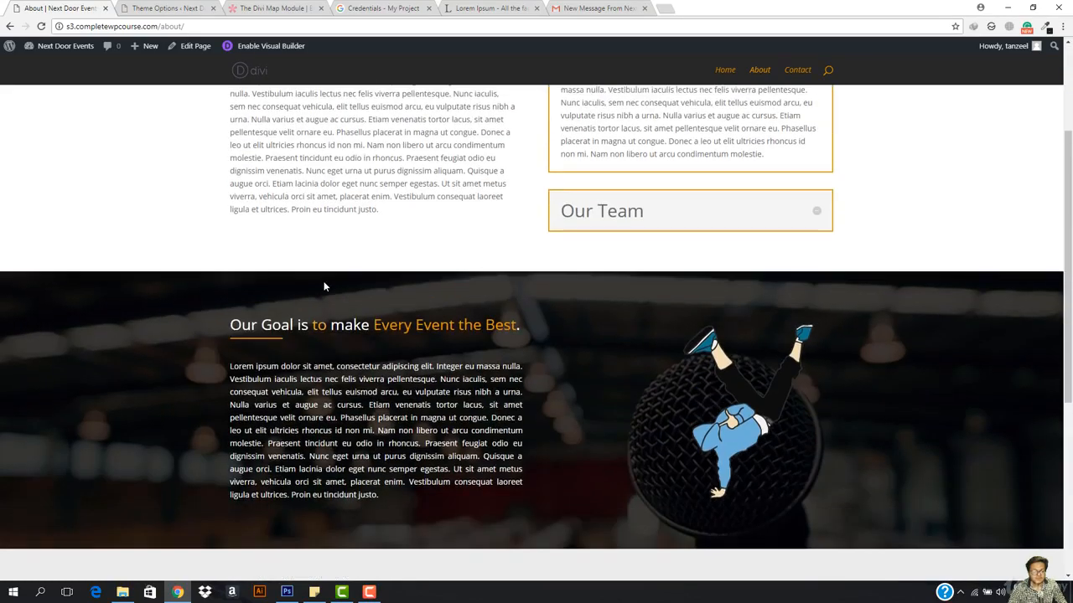
scroll(324, 286, "up", 3)
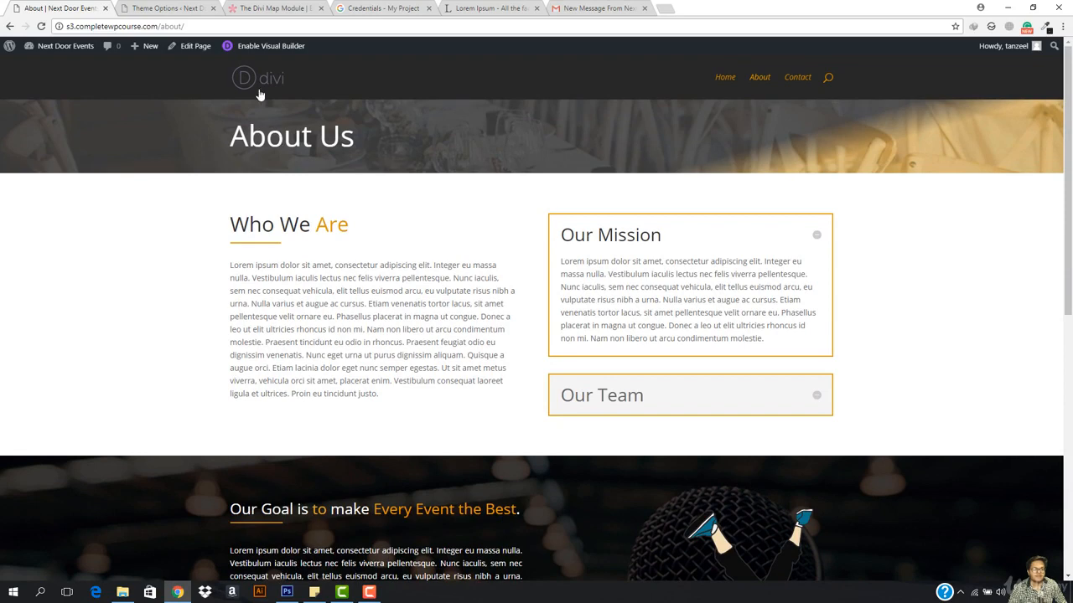
Step: Load the Next Door Events home page and scroll down to Client Reviews and back
left_click(260, 95)
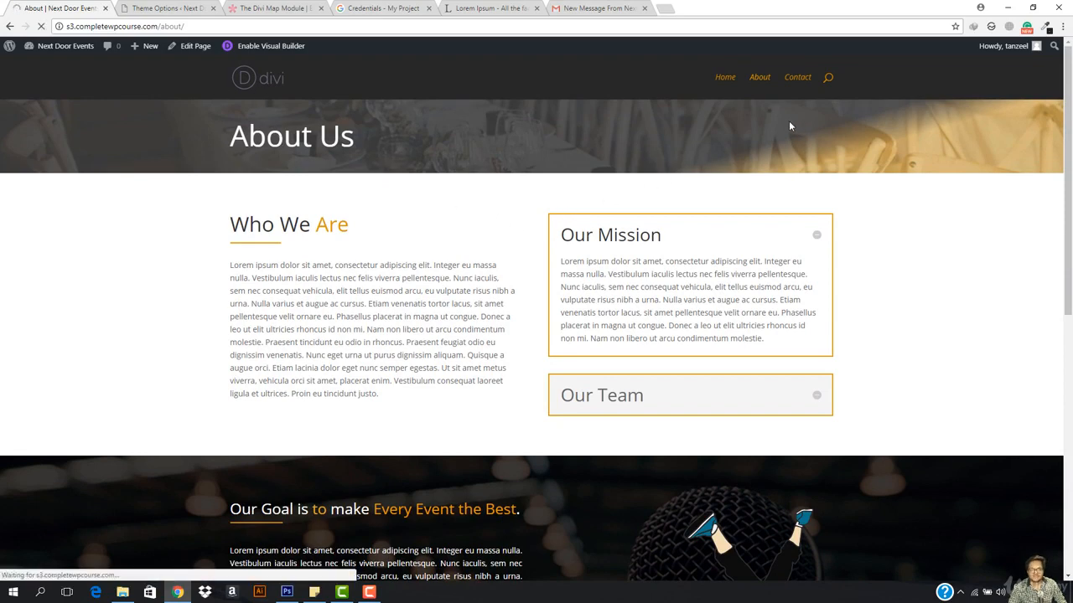
scroll(441, 319, "down", 6)
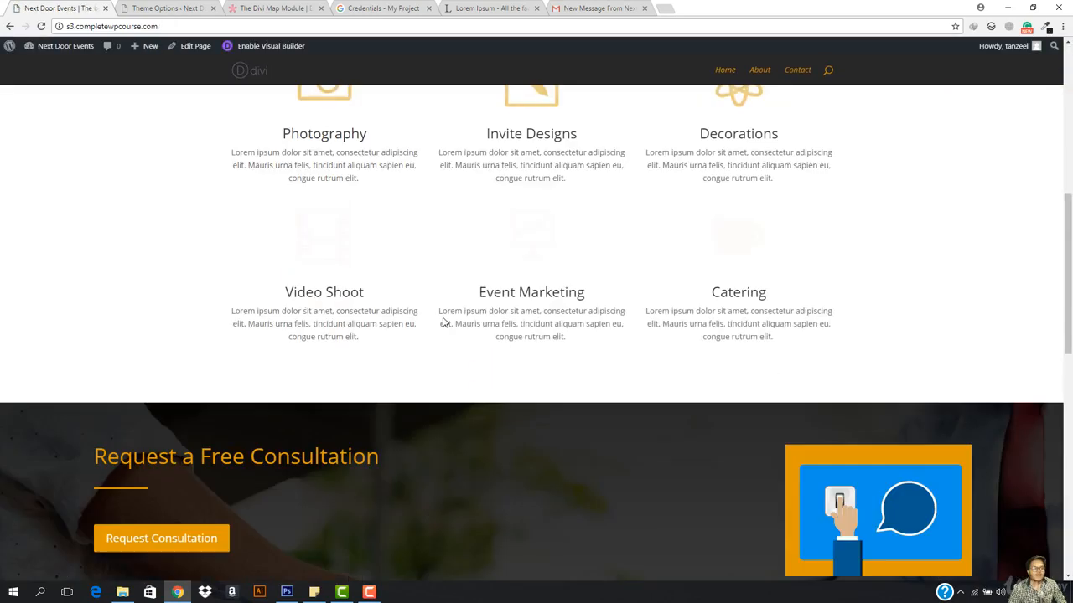
scroll(443, 321, "down", 2)
scroll(660, 352, "down", 2)
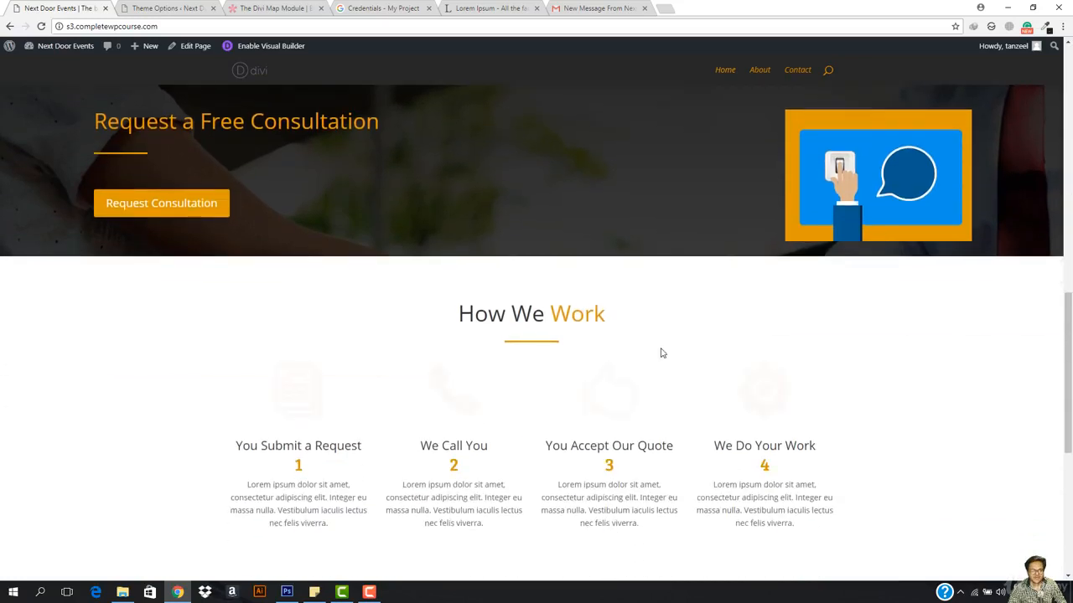
scroll(660, 353, "down", 5)
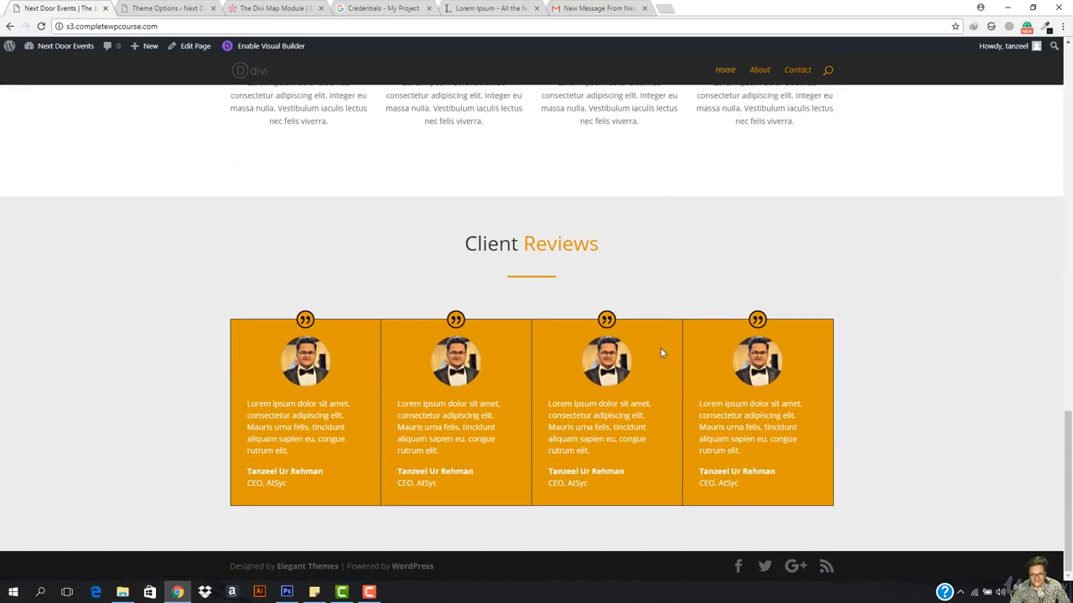
scroll(661, 352, "up", 15)
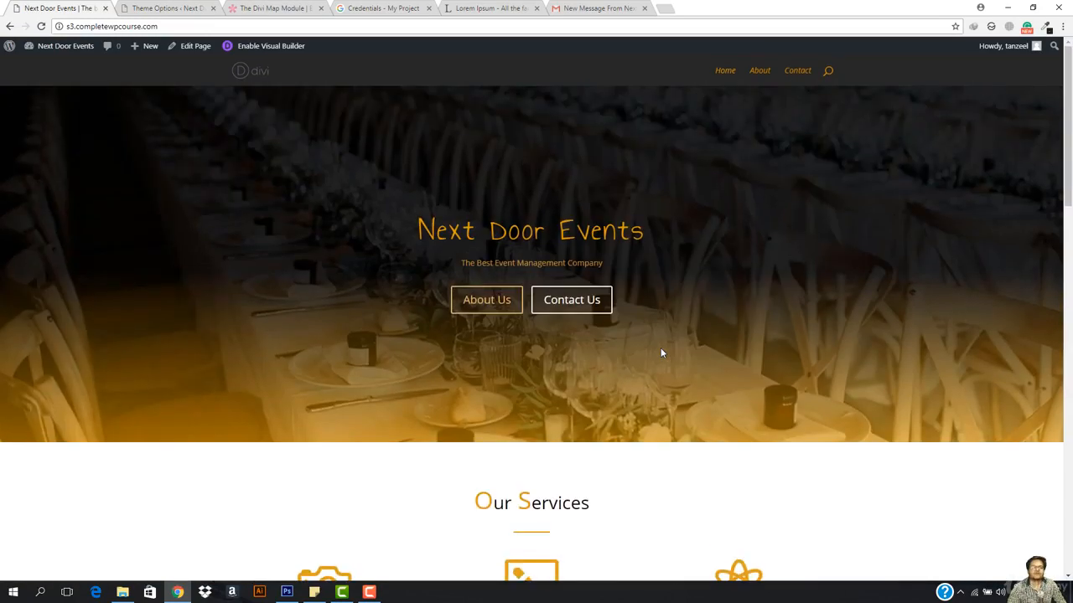